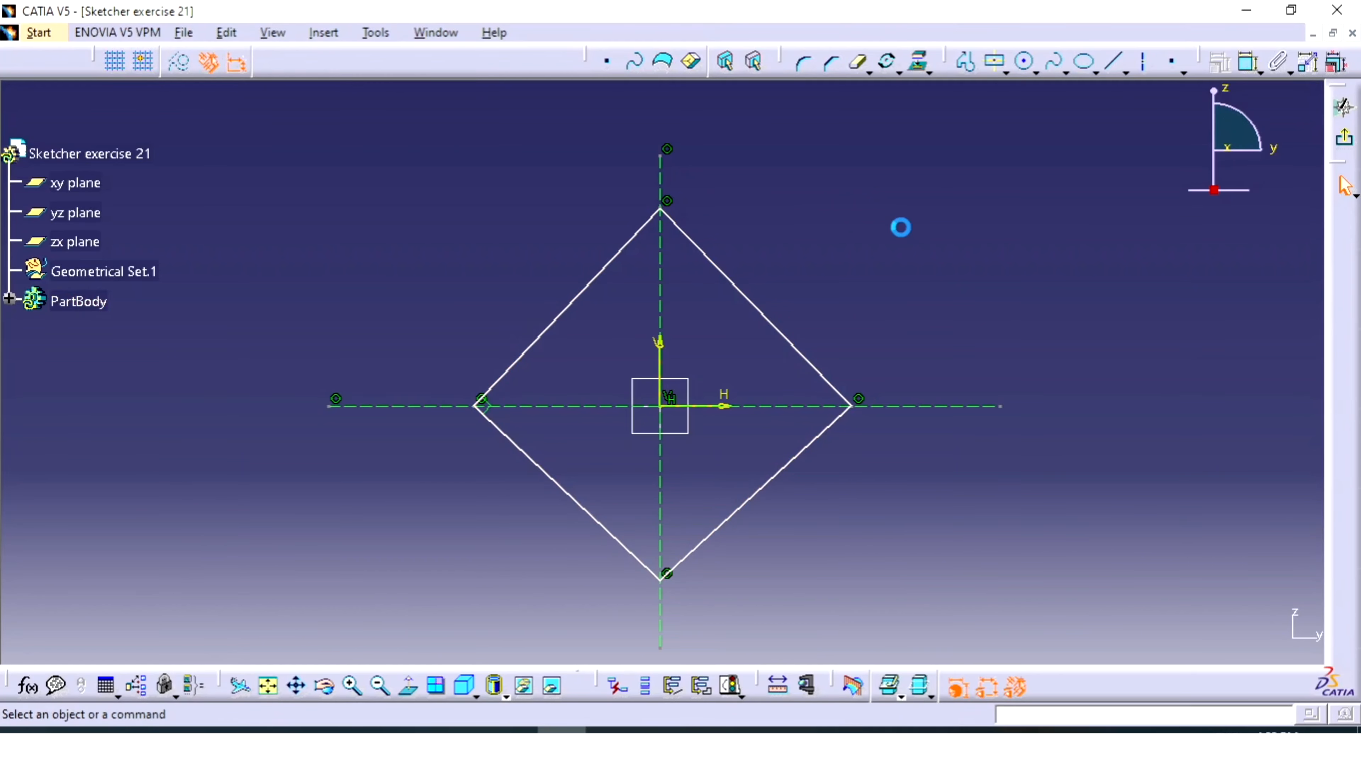
# Constrain the diamond's upper-right and lower-right sides to be perpendicular
pyautogui.click(1249, 62)
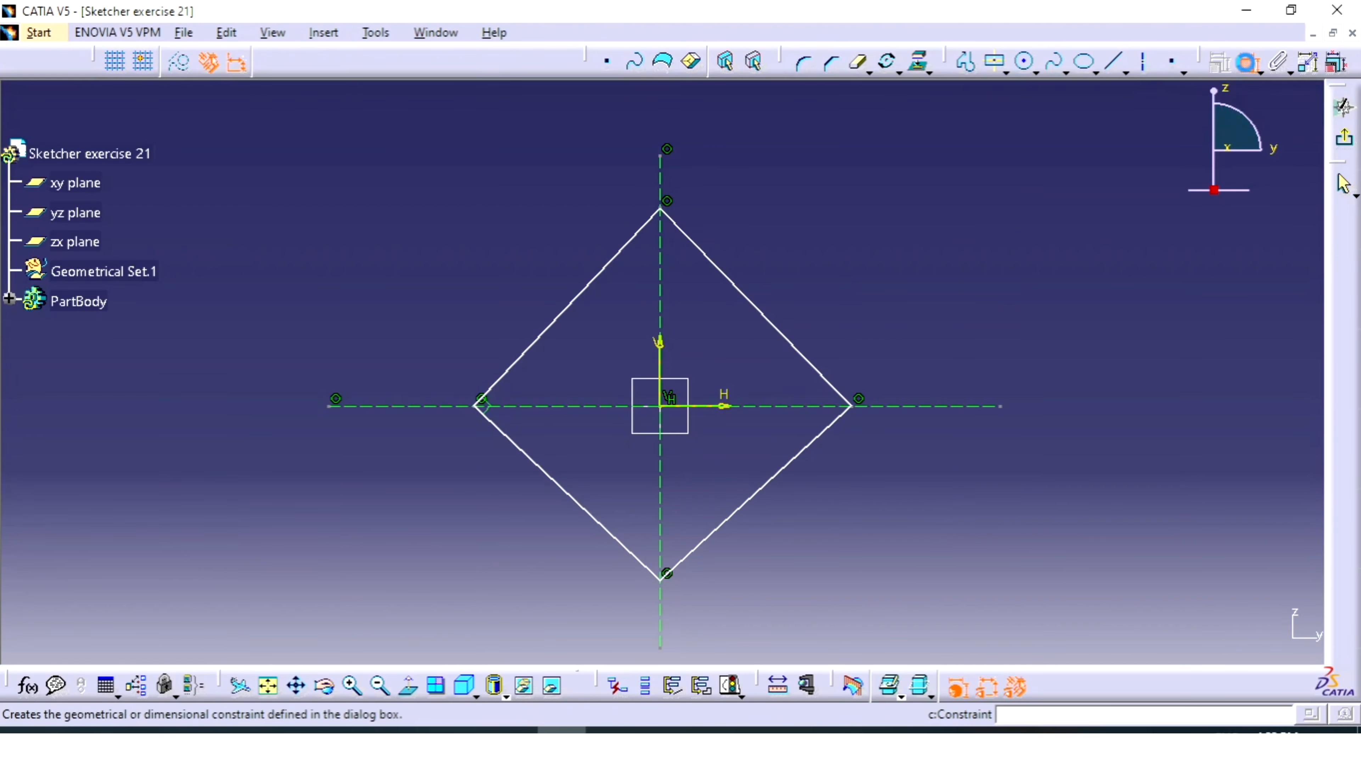
pyautogui.click(836, 388)
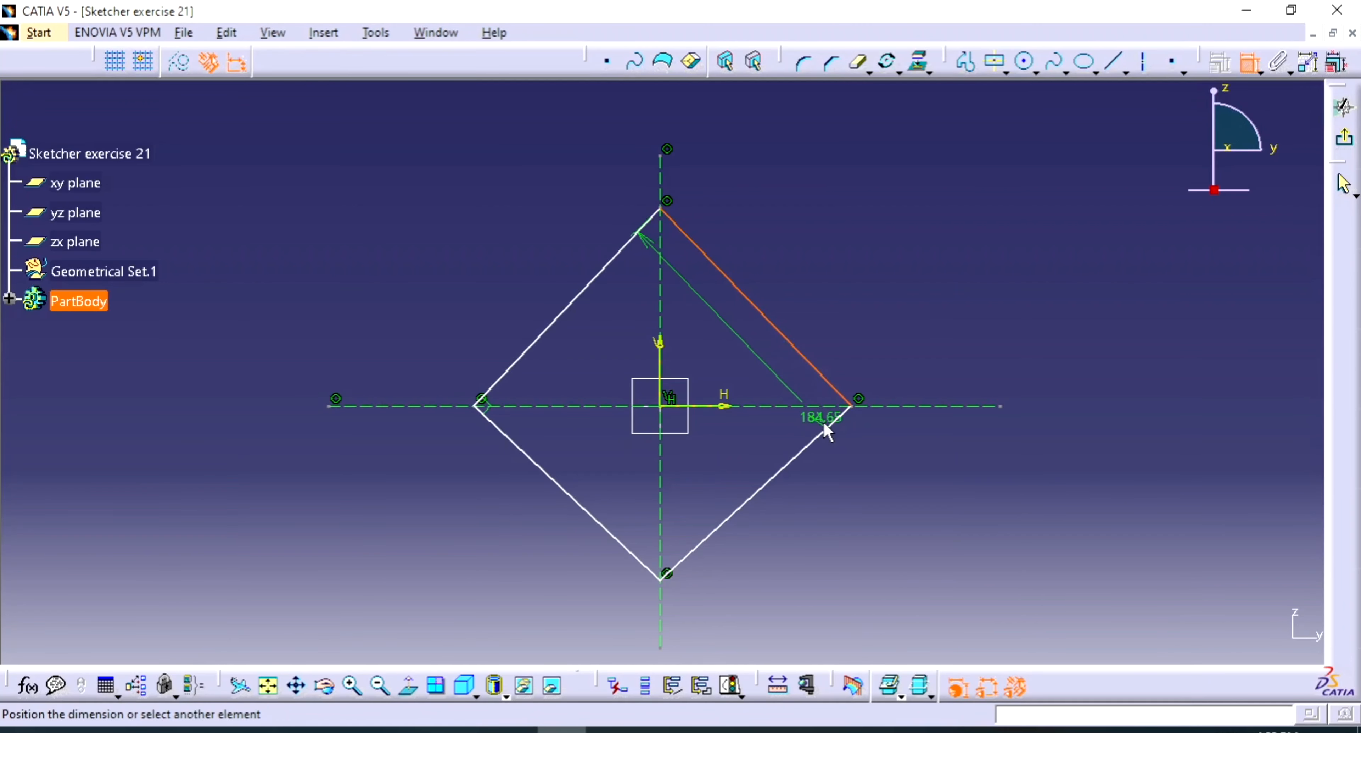
pyautogui.click(829, 428)
pyautogui.rightClick(798, 386)
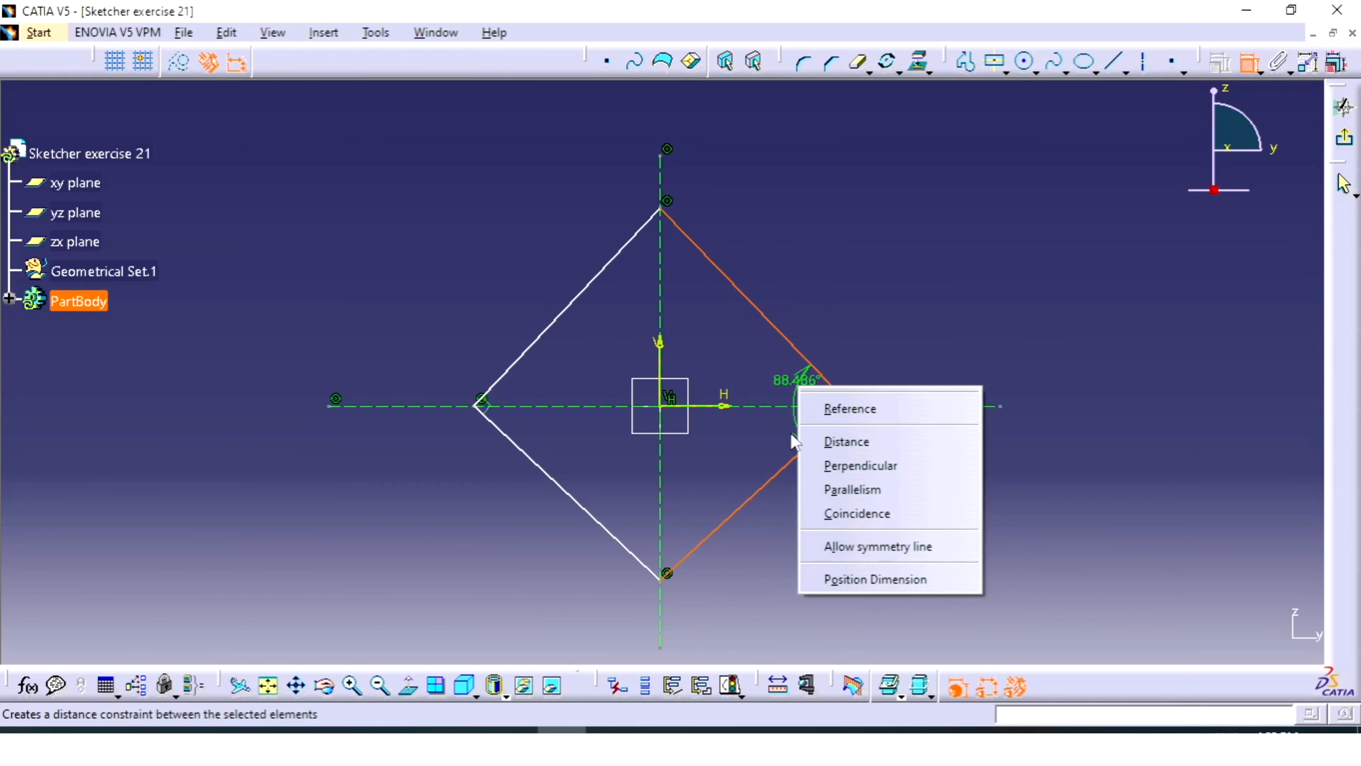
pyautogui.click(855, 465)
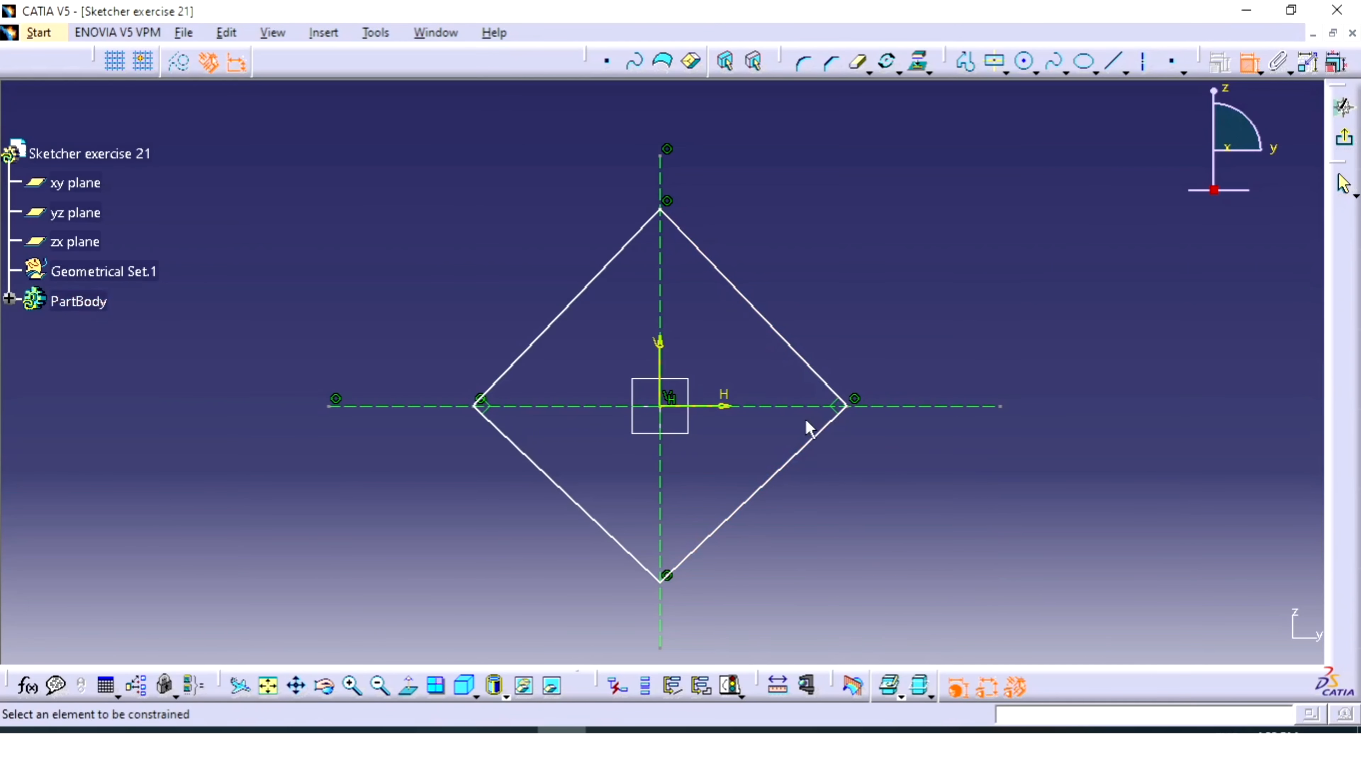
# Constrain the diamond's lower-left and lower-right sides to be perpendicular at the bottom corner
pyautogui.click(632, 556)
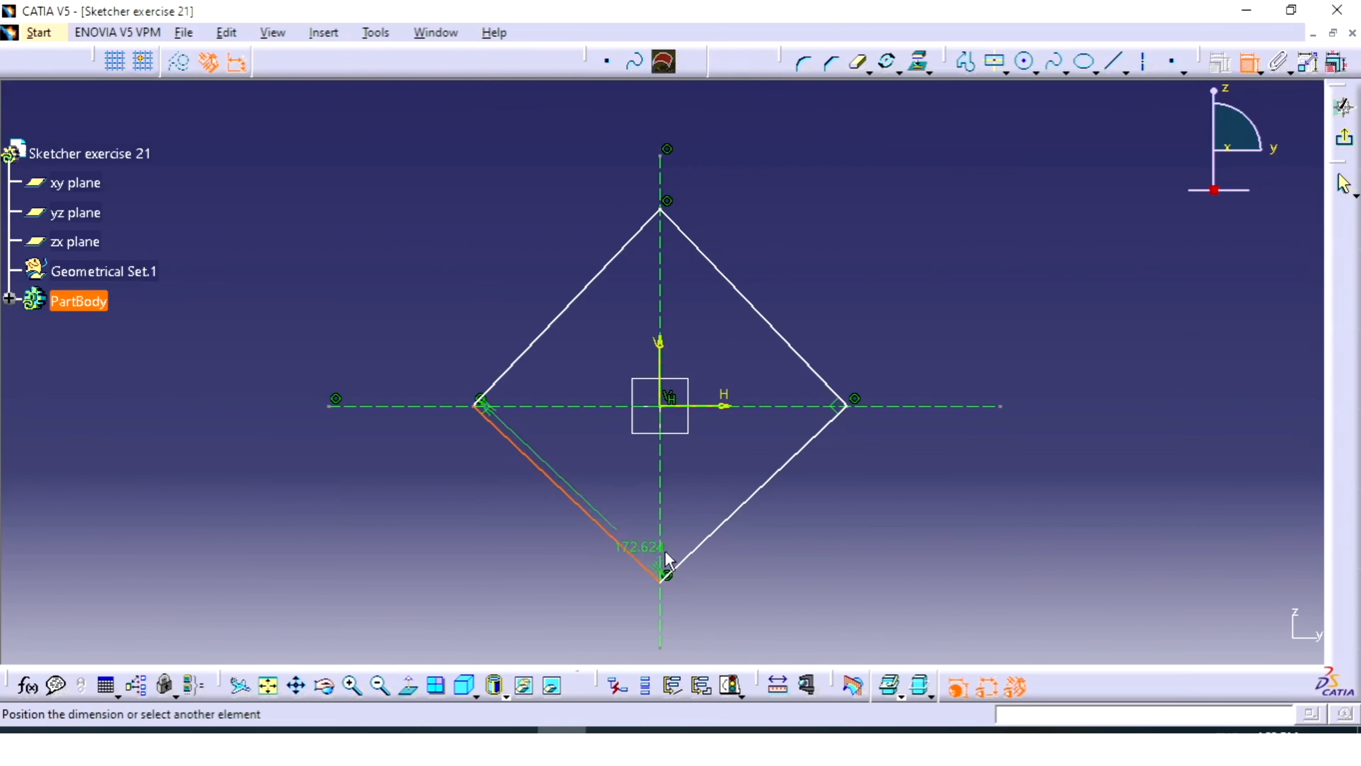
pyautogui.click(699, 546)
pyautogui.rightClick(713, 484)
pyautogui.click(782, 566)
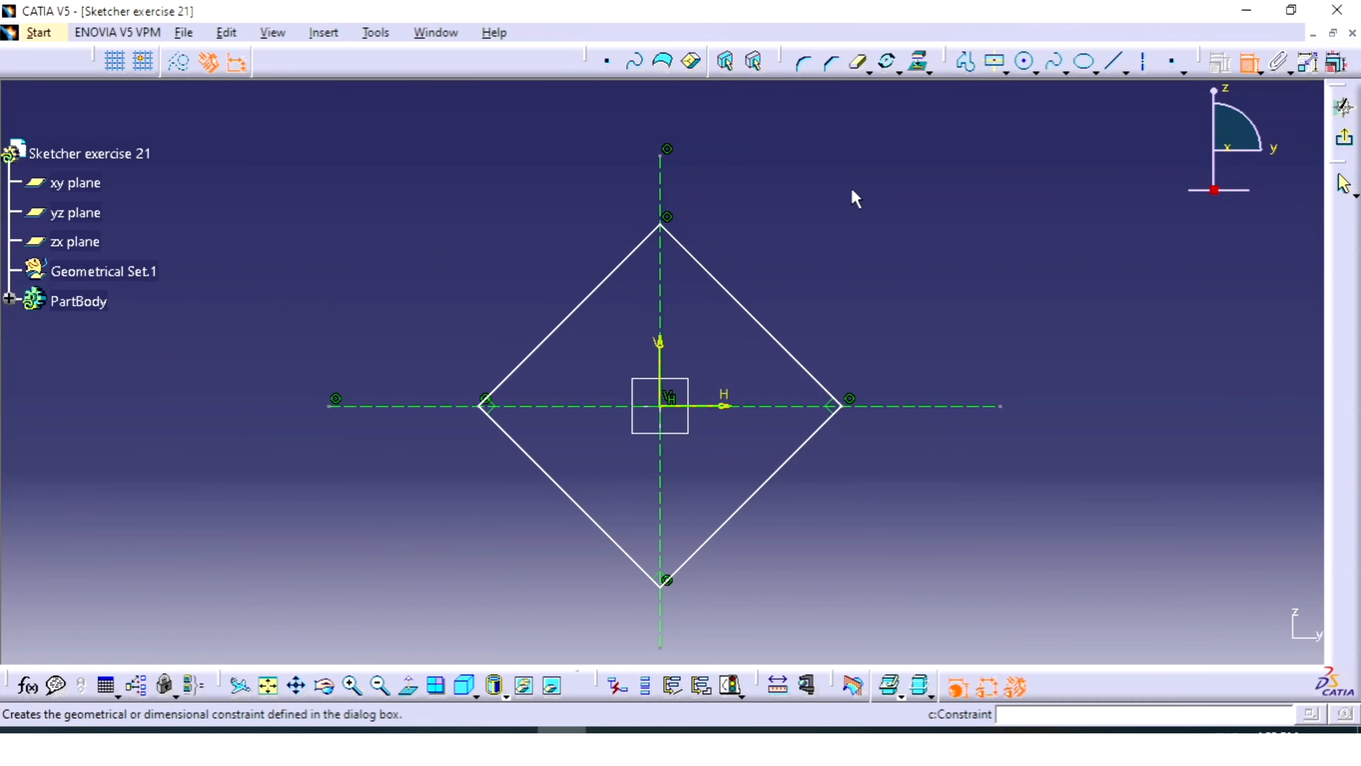
# Dimension the diamond's upper-right side and set its length to 110 mm
pyautogui.click(713, 271)
pyautogui.click(776, 239)
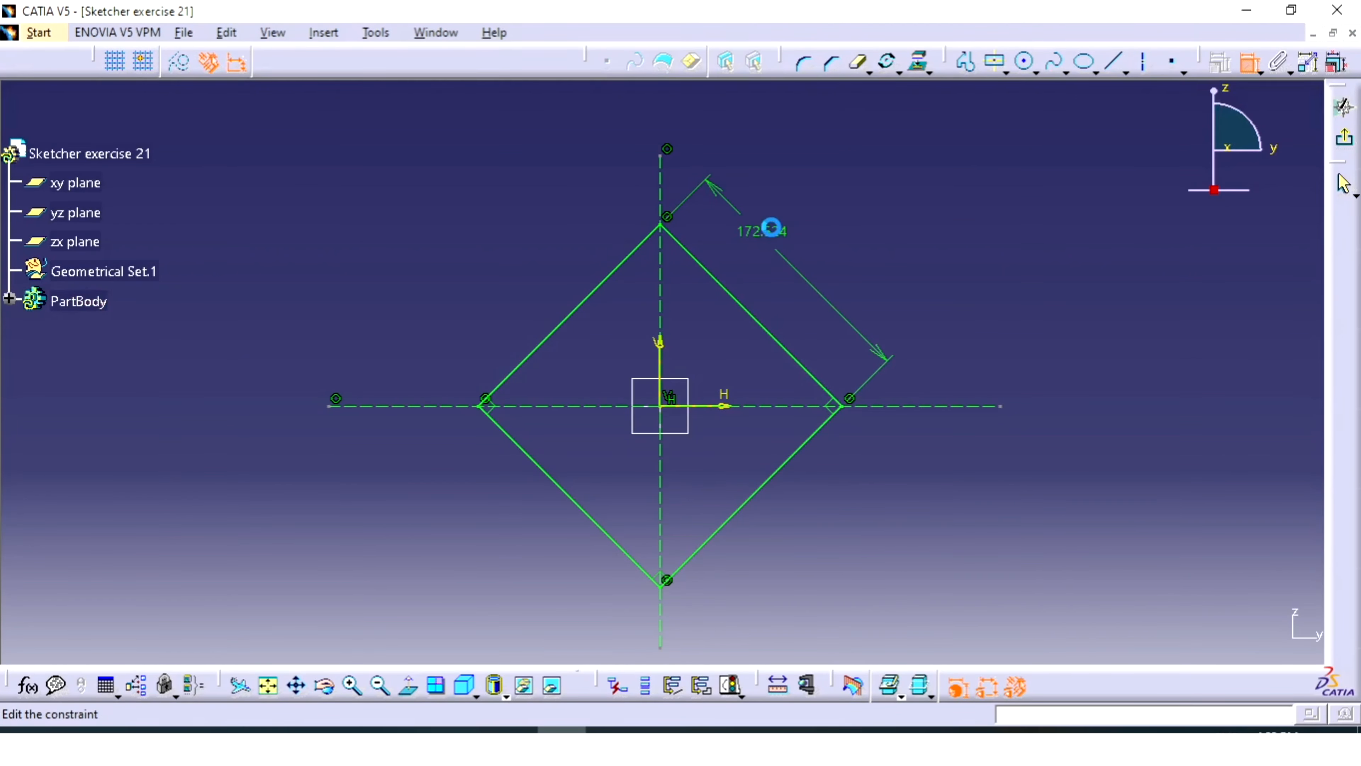
pyautogui.doubleClick(776, 236)
pyautogui.write('110')
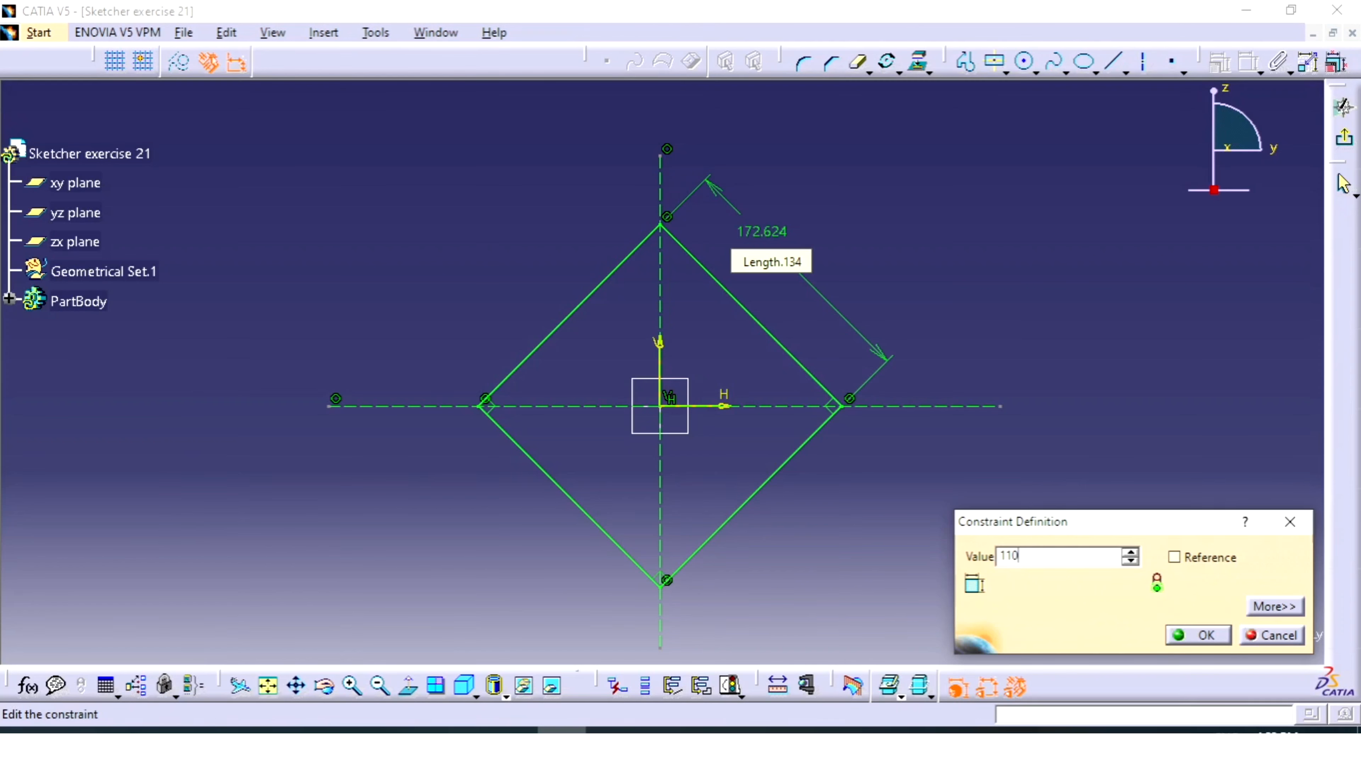
pyautogui.press('Return')
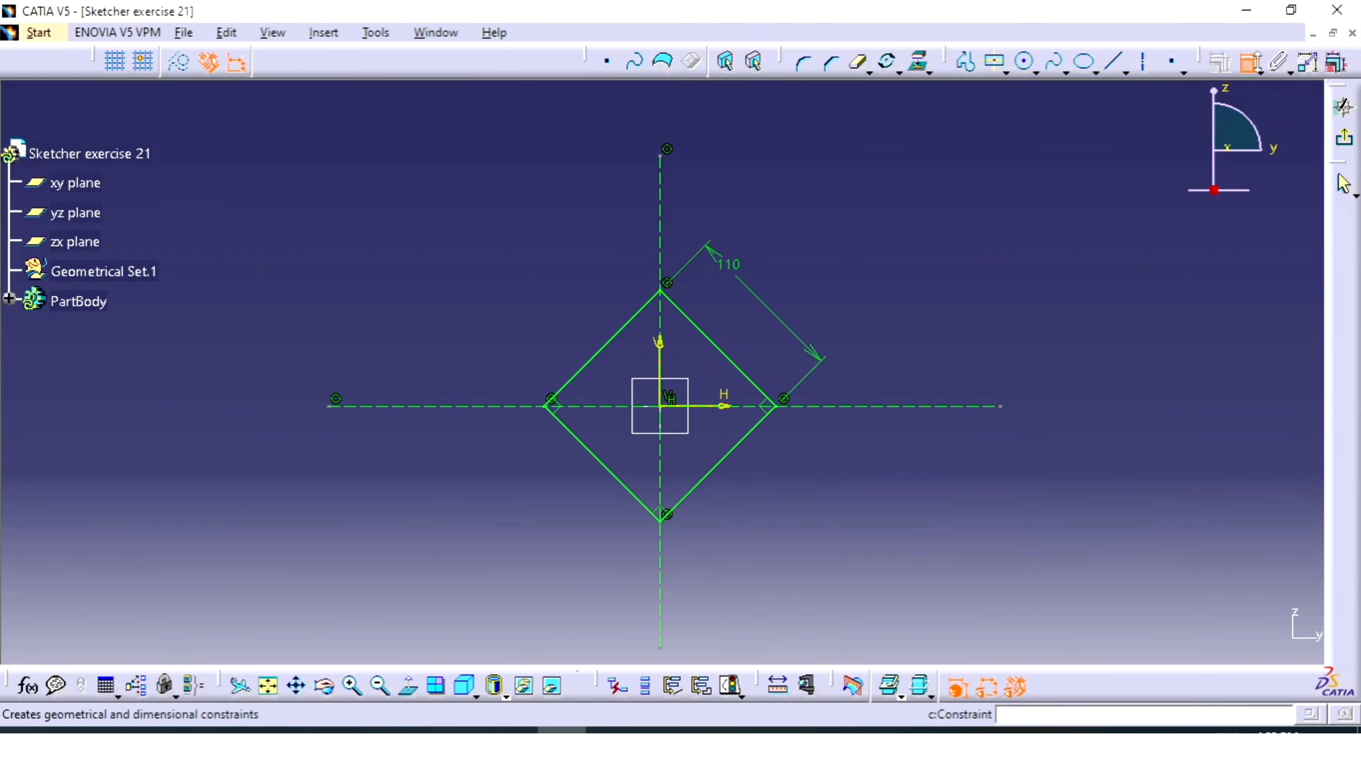
# Following the reference drawing Sketcher exercise-21.jpg, sketch a circle of about 26 mm radius centred on the lower-right side and passing through the bottom corner
pyautogui.moveTo(1036, 265)
pyautogui.mouseDown(button='middle')
pyautogui.moveTo(840, 296)
pyautogui.moveTo(868, 192)
pyautogui.moveTo(741, 289)
pyautogui.moveTo(679, 300)
pyautogui.moveTo(703, 278)
pyautogui.moveTo(710, 292)
pyautogui.mouseUp(button='middle')
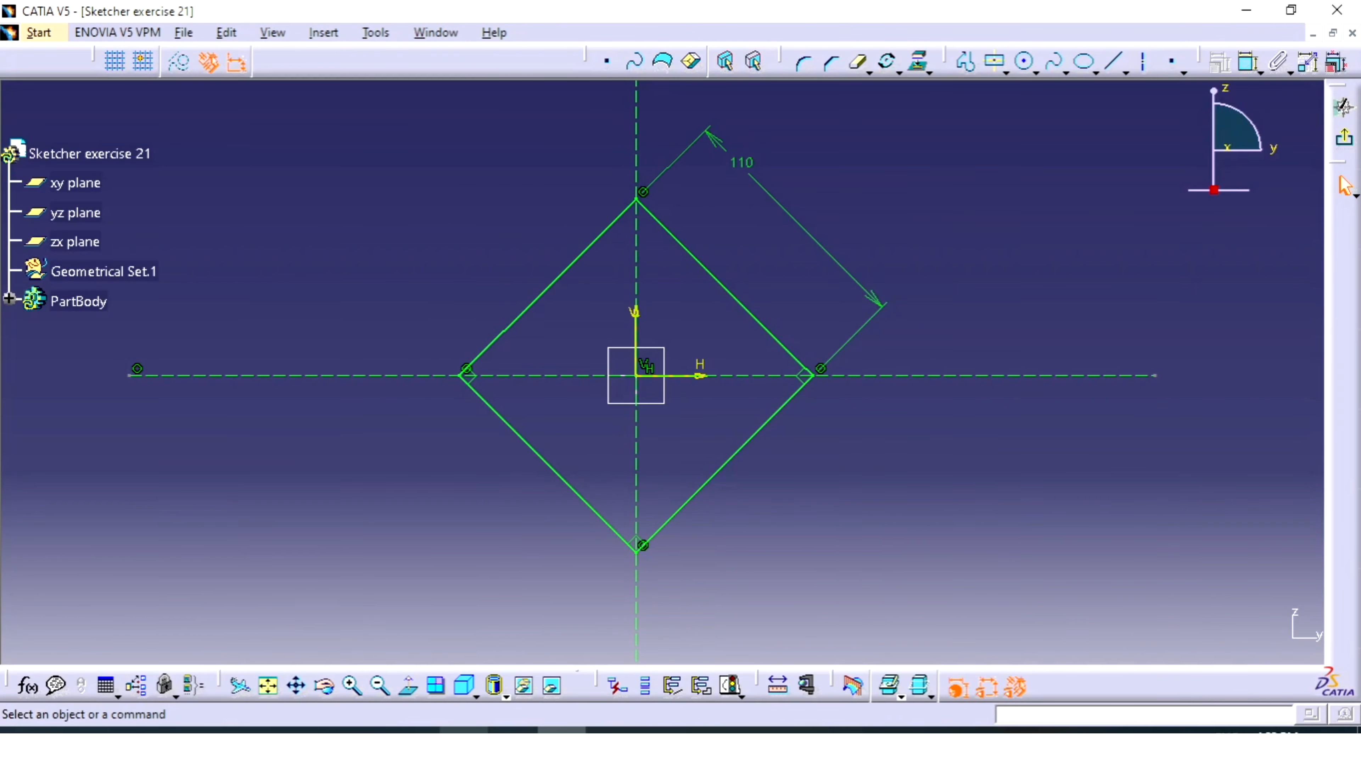
pyautogui.click(464, 730)
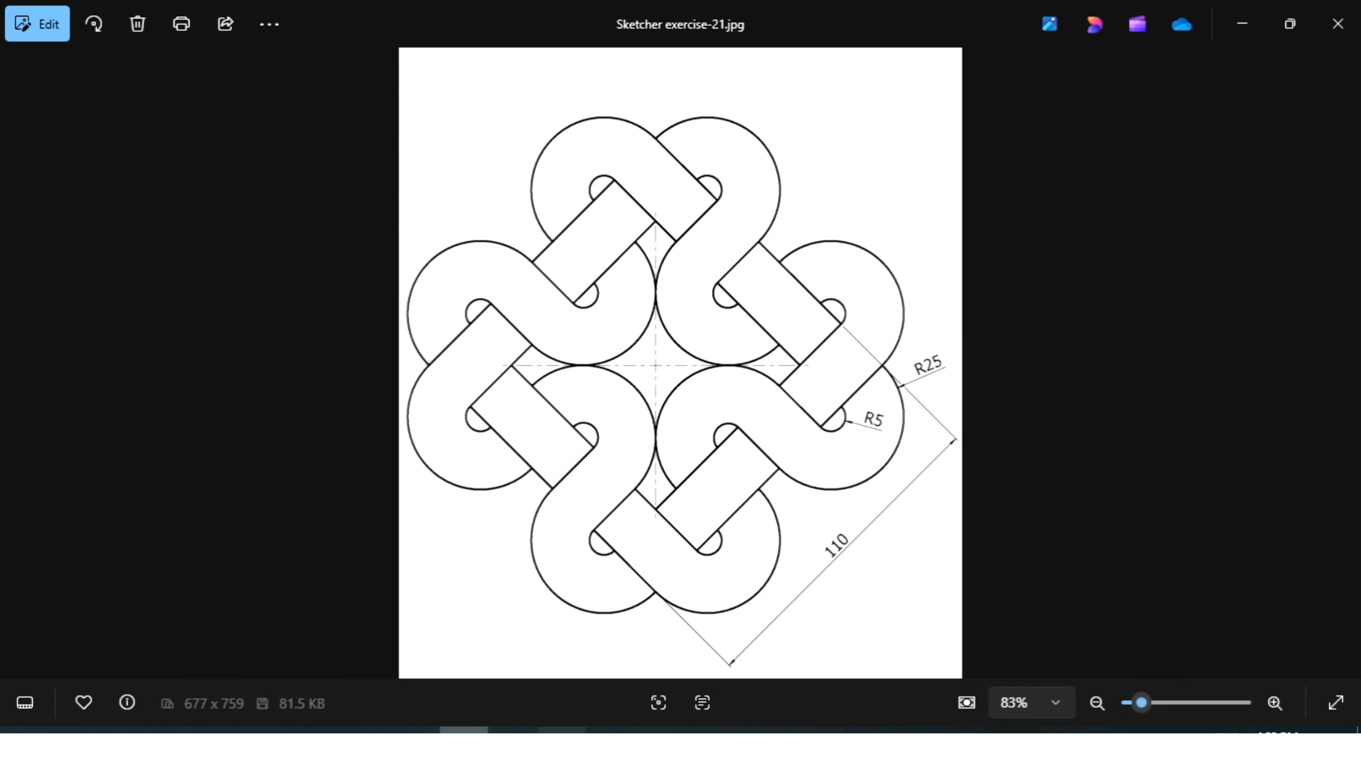
pyautogui.click(562, 730)
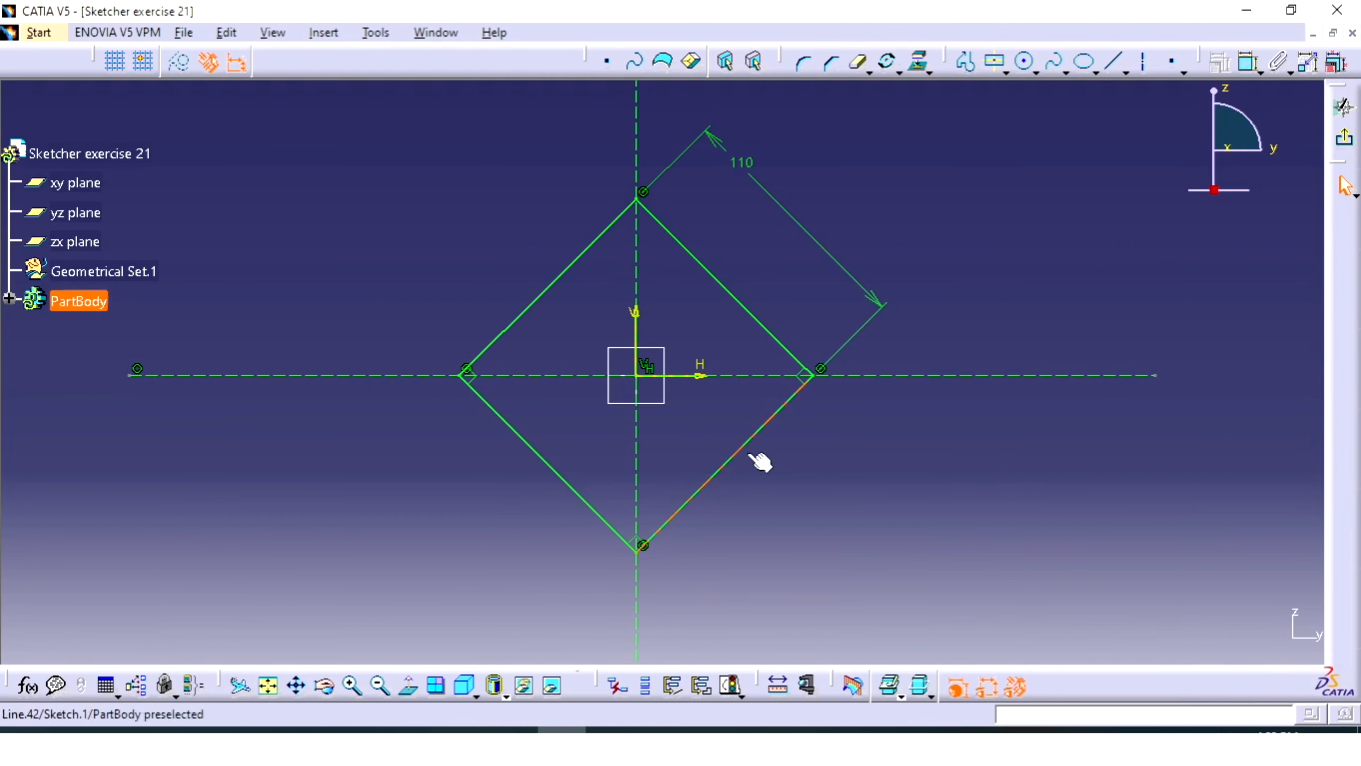
pyautogui.click(1024, 70)
pyautogui.click(464, 730)
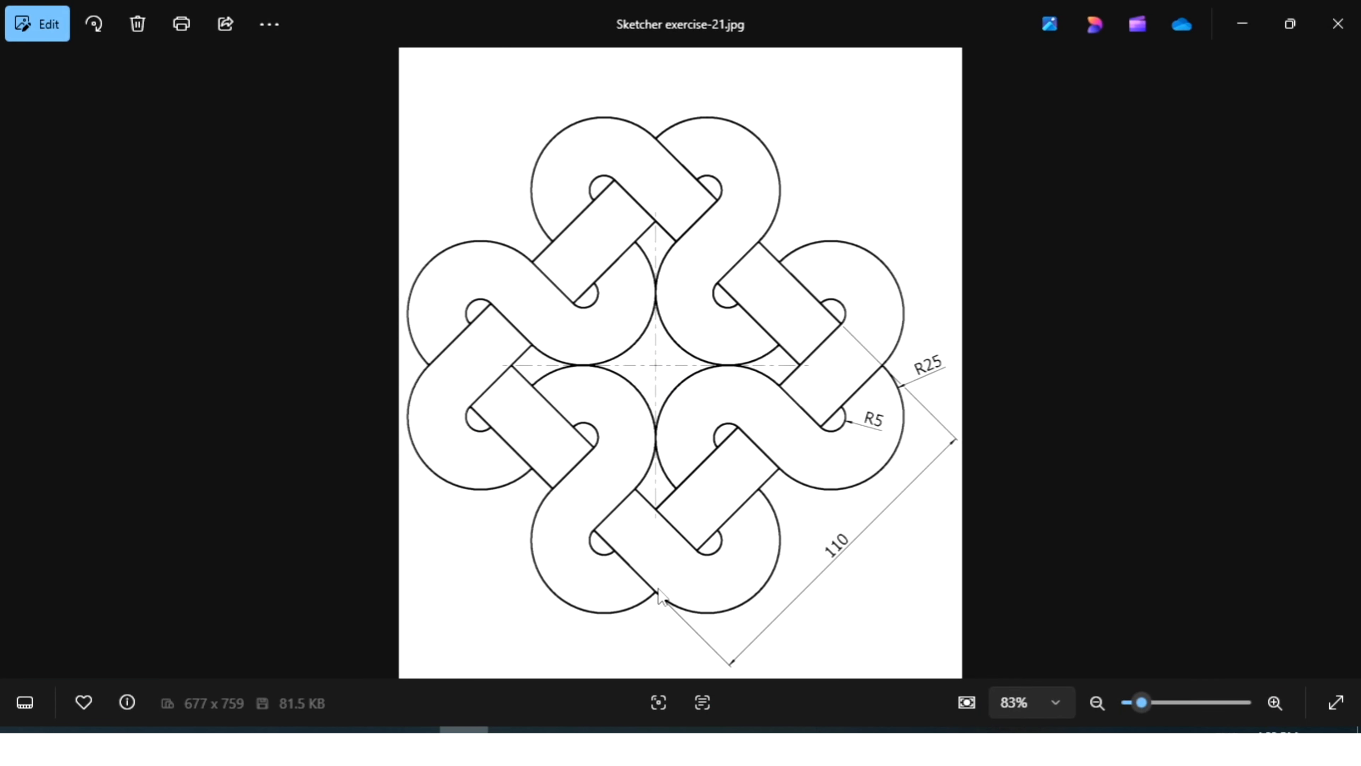
pyautogui.click(562, 730)
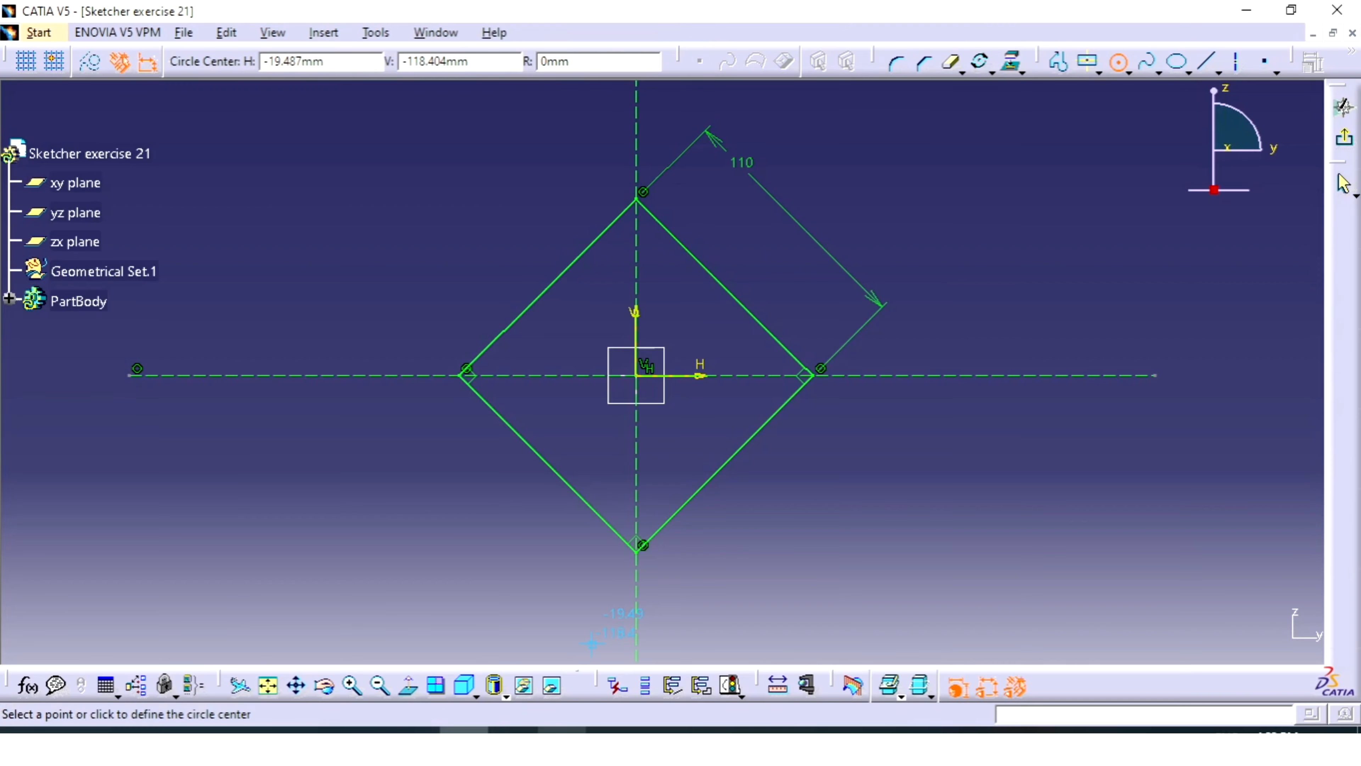
pyautogui.click(687, 518)
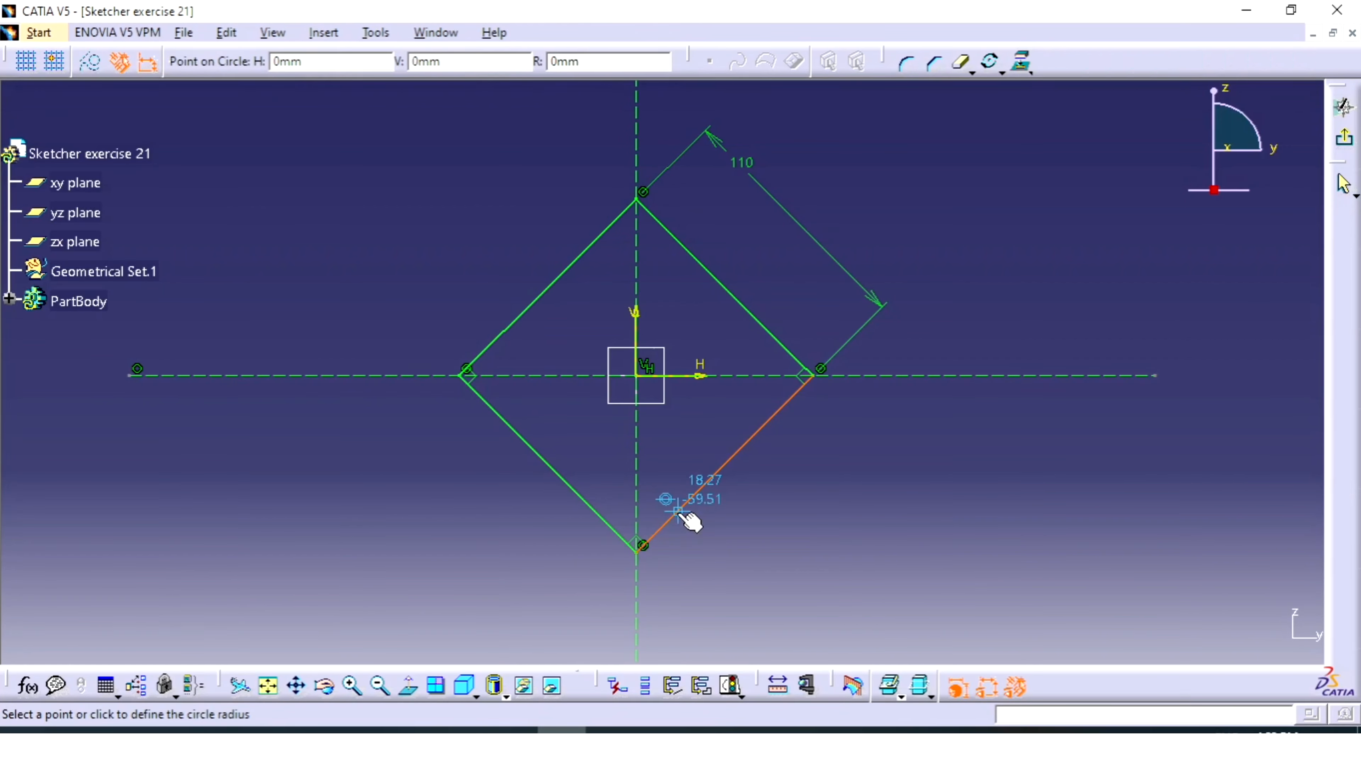
pyautogui.click(689, 567)
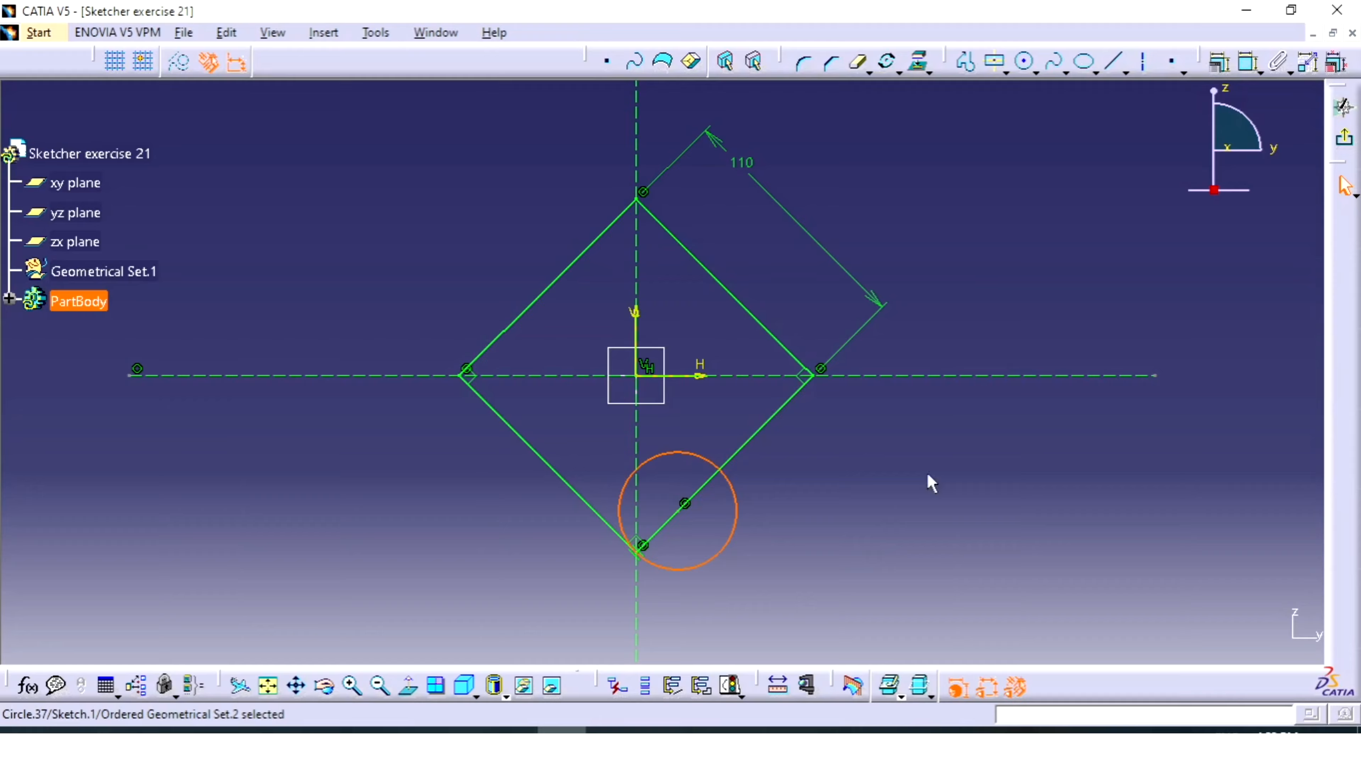
# Add a radius dimension to the circle at the bottom corner and set it to 25 mm
pyautogui.click(1218, 62)
pyautogui.click(847, 542)
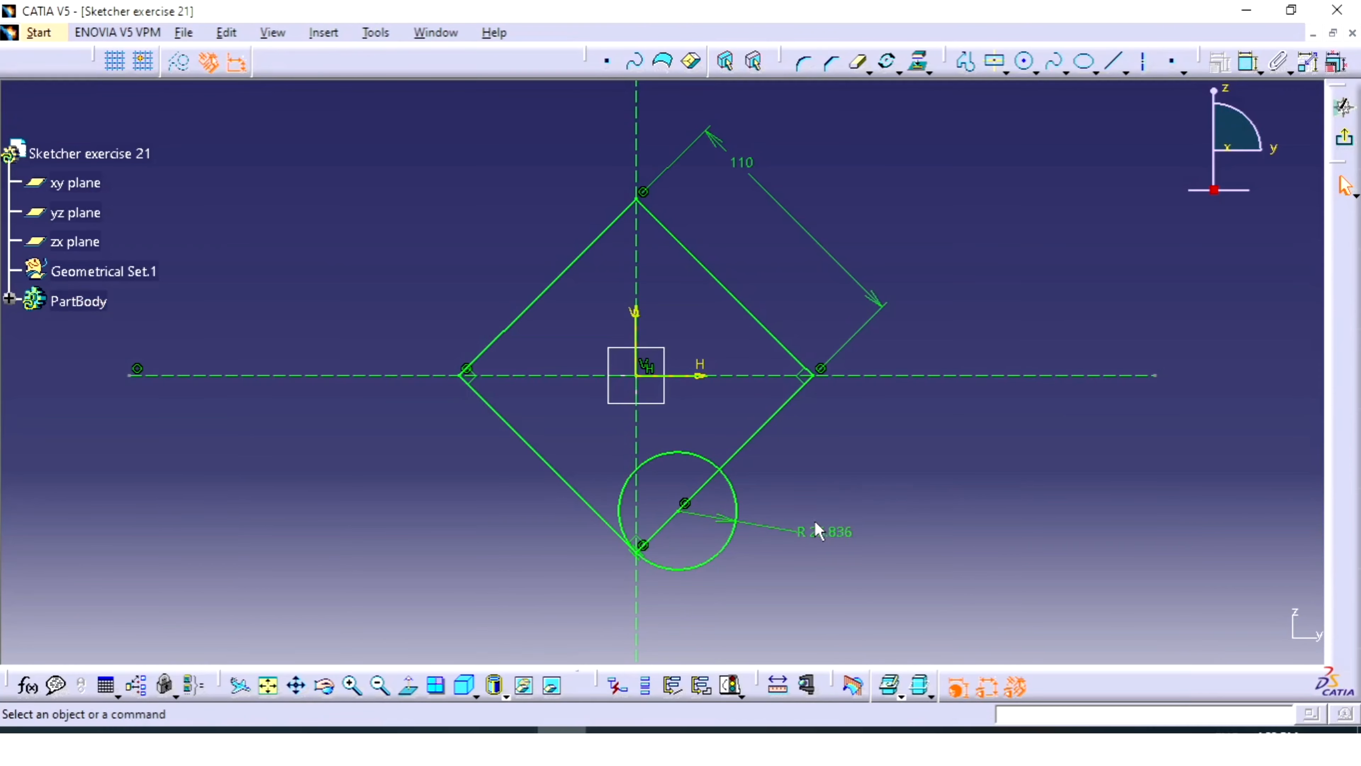
pyautogui.doubleClick(825, 533)
pyautogui.click(1029, 581)
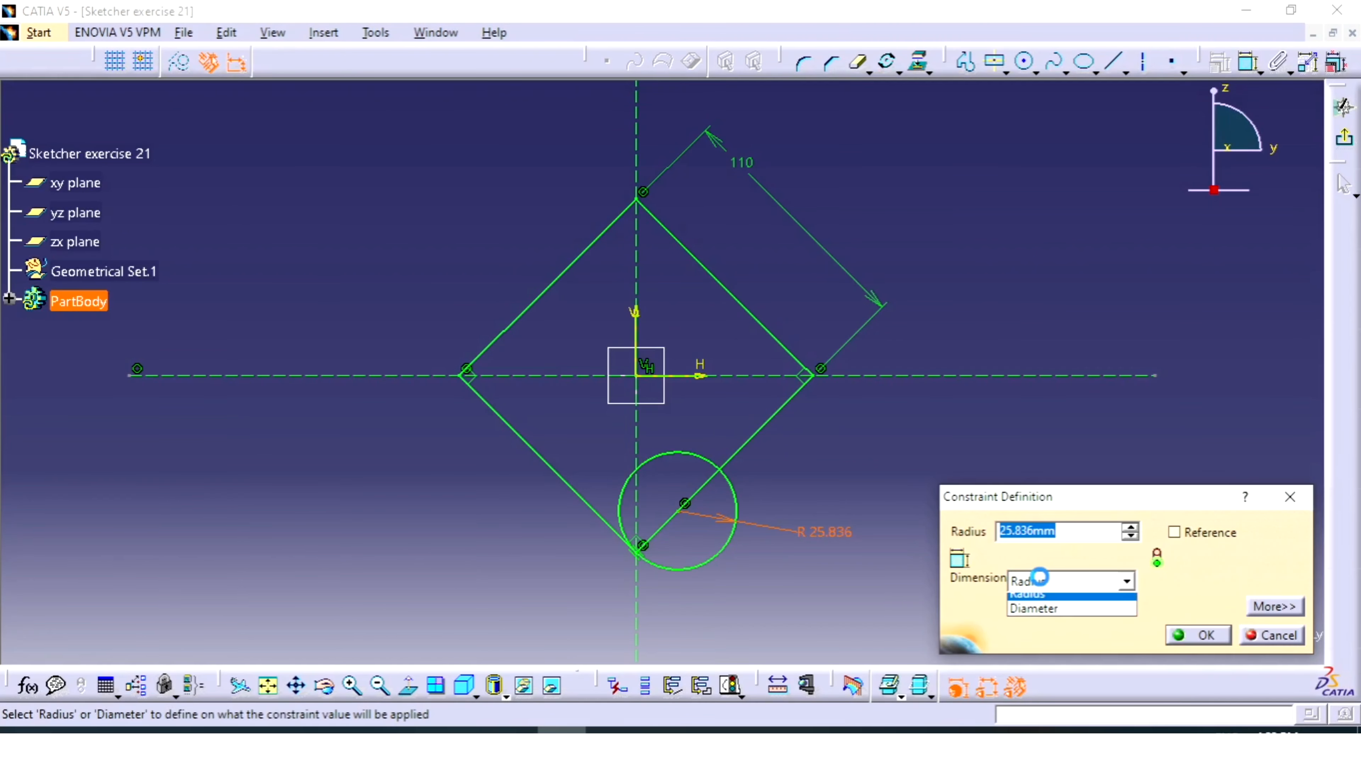
pyautogui.click(1050, 581)
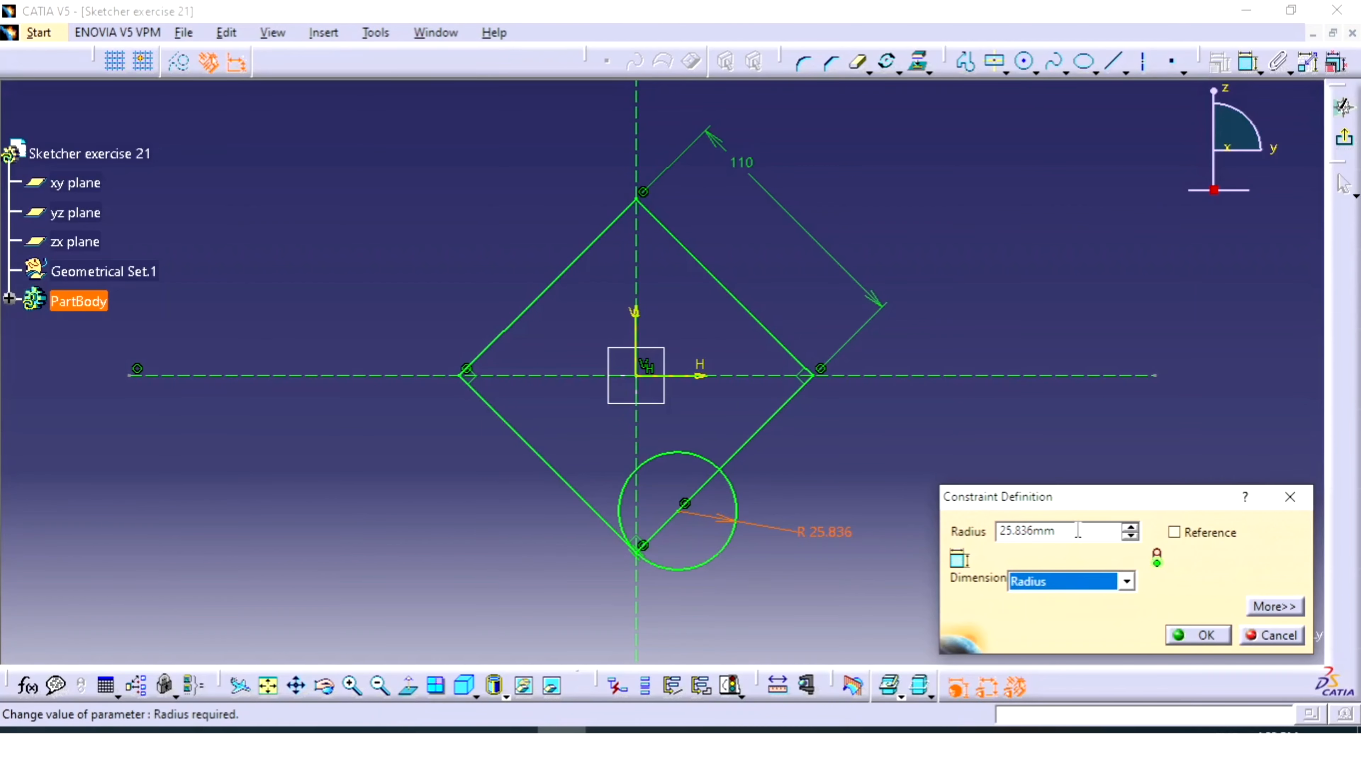
pyautogui.doubleClick(1081, 529)
pyautogui.write('25')
pyautogui.press('Return')
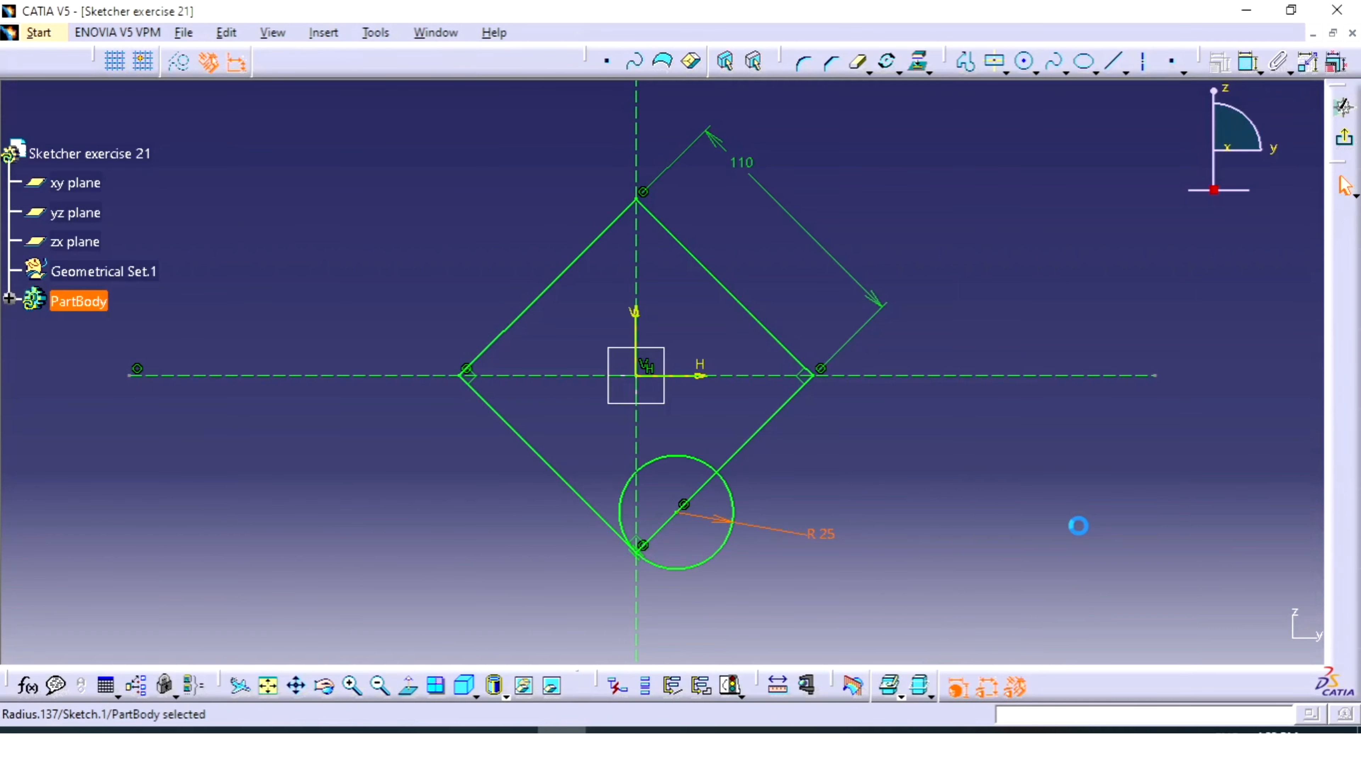
pyautogui.click(1067, 236)
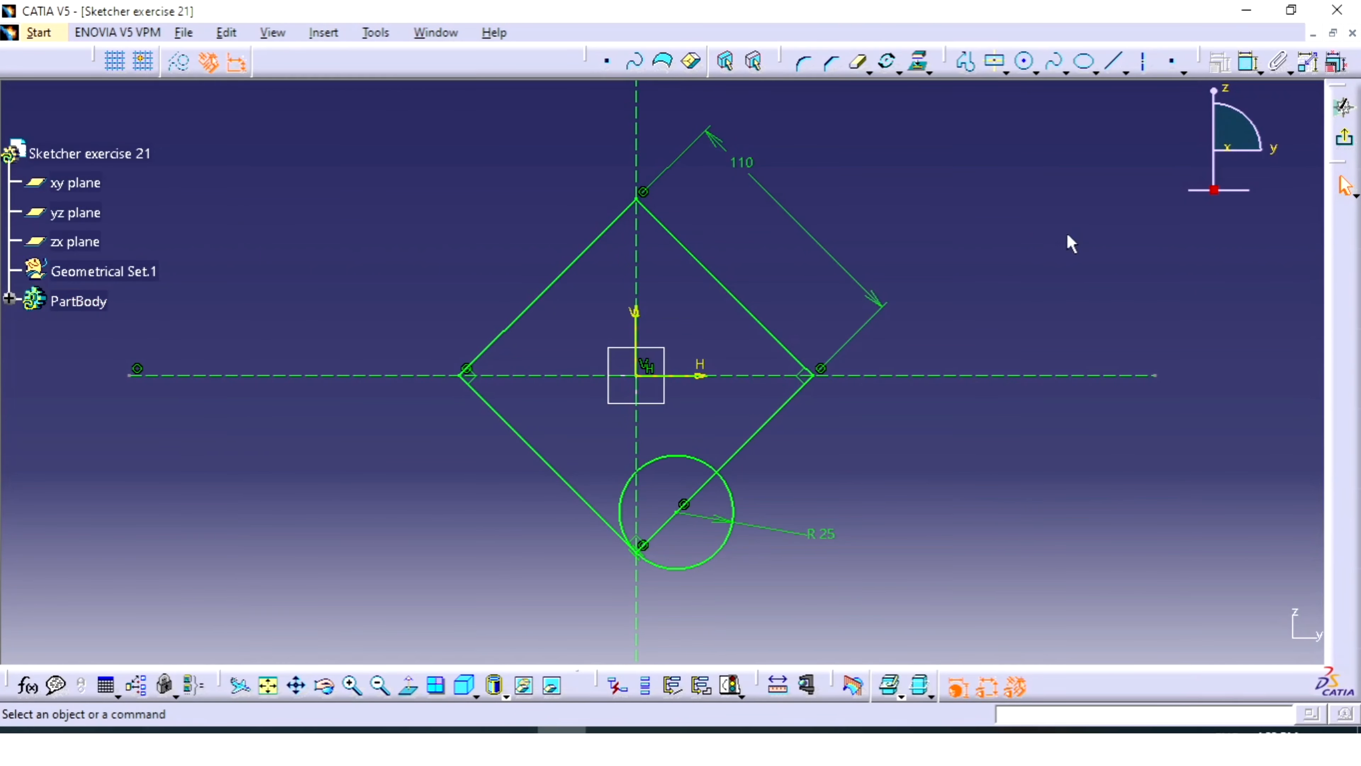
# Add a smaller circle concentric with the 25 mm radius circle and set its radius to 5 mm
pyautogui.click(1024, 71)
pyautogui.click(676, 512)
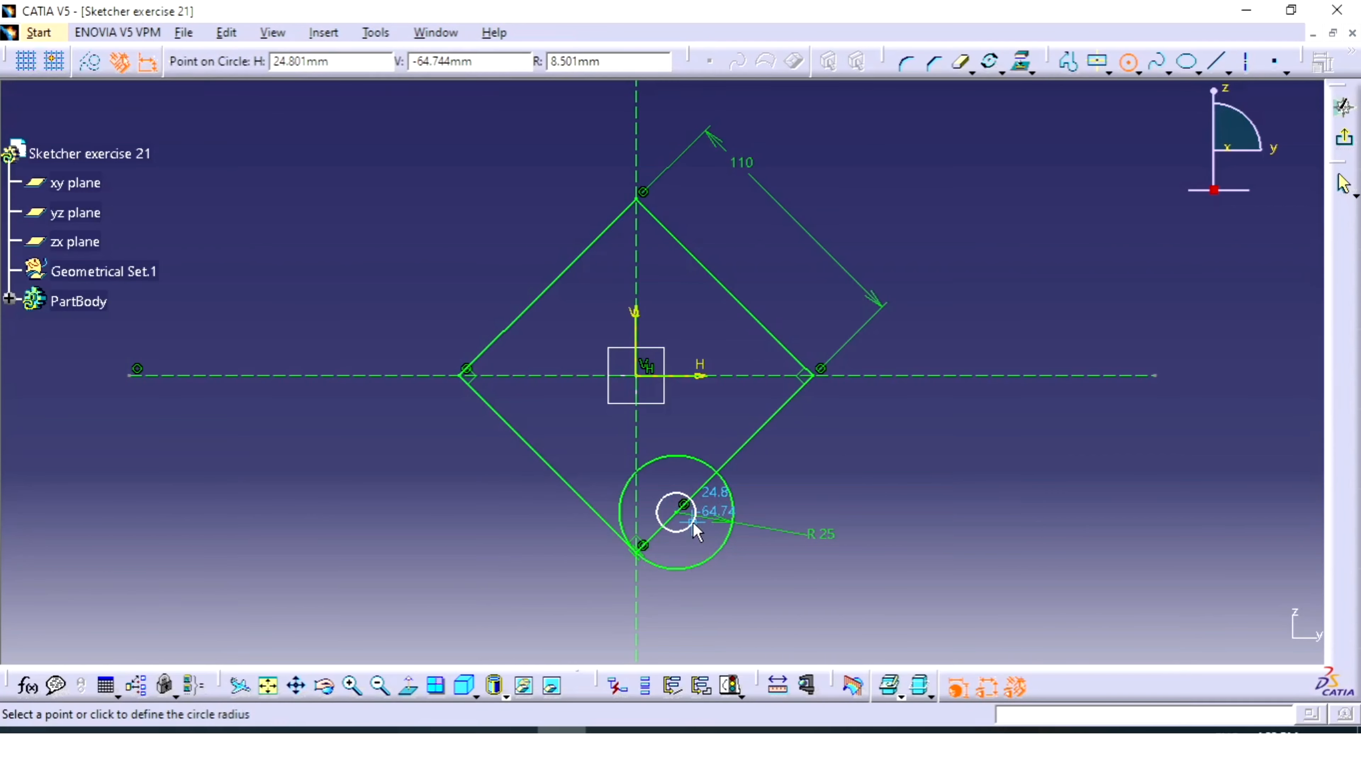
pyautogui.click(695, 531)
pyautogui.click(1249, 62)
pyautogui.click(773, 504)
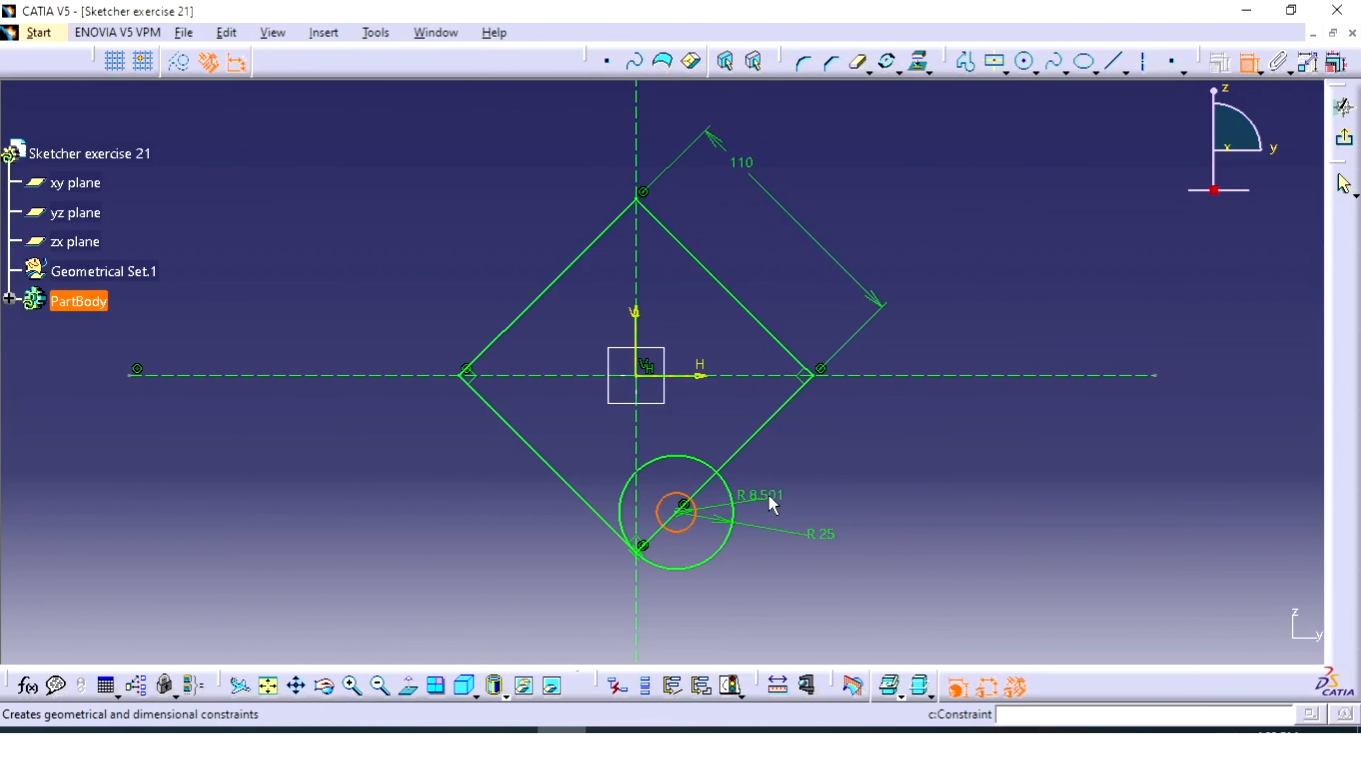
pyautogui.doubleClick(769, 496)
pyautogui.write('5')
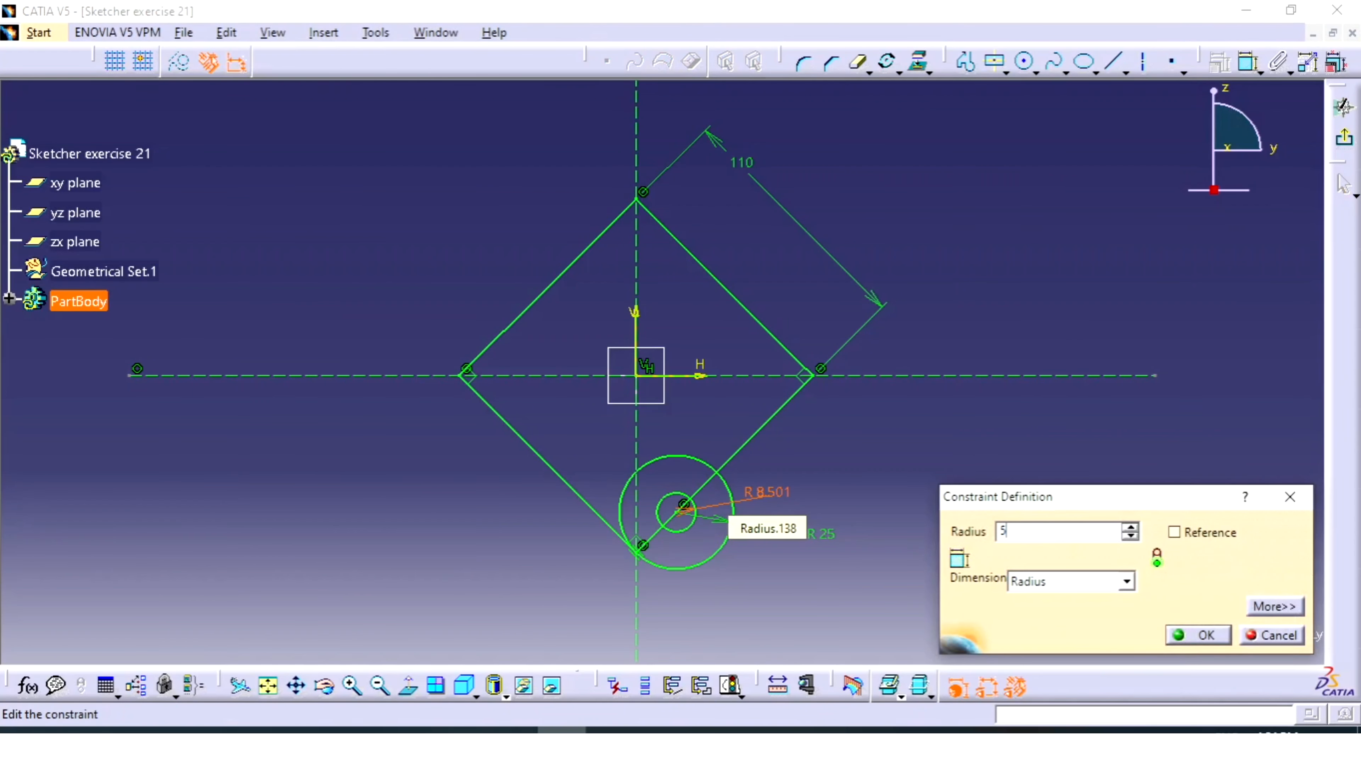
pyautogui.press('Return')
# Trim away the portions of both circles on the inner side of the diamond's lower-right side with Quick Trim
pyautogui.moveTo(933, 500)
pyautogui.mouseDown(button='middle')
pyautogui.moveTo(993, 403)
pyautogui.moveTo(836, 356)
pyautogui.moveTo(842, 374)
pyautogui.mouseUp(button='middle')
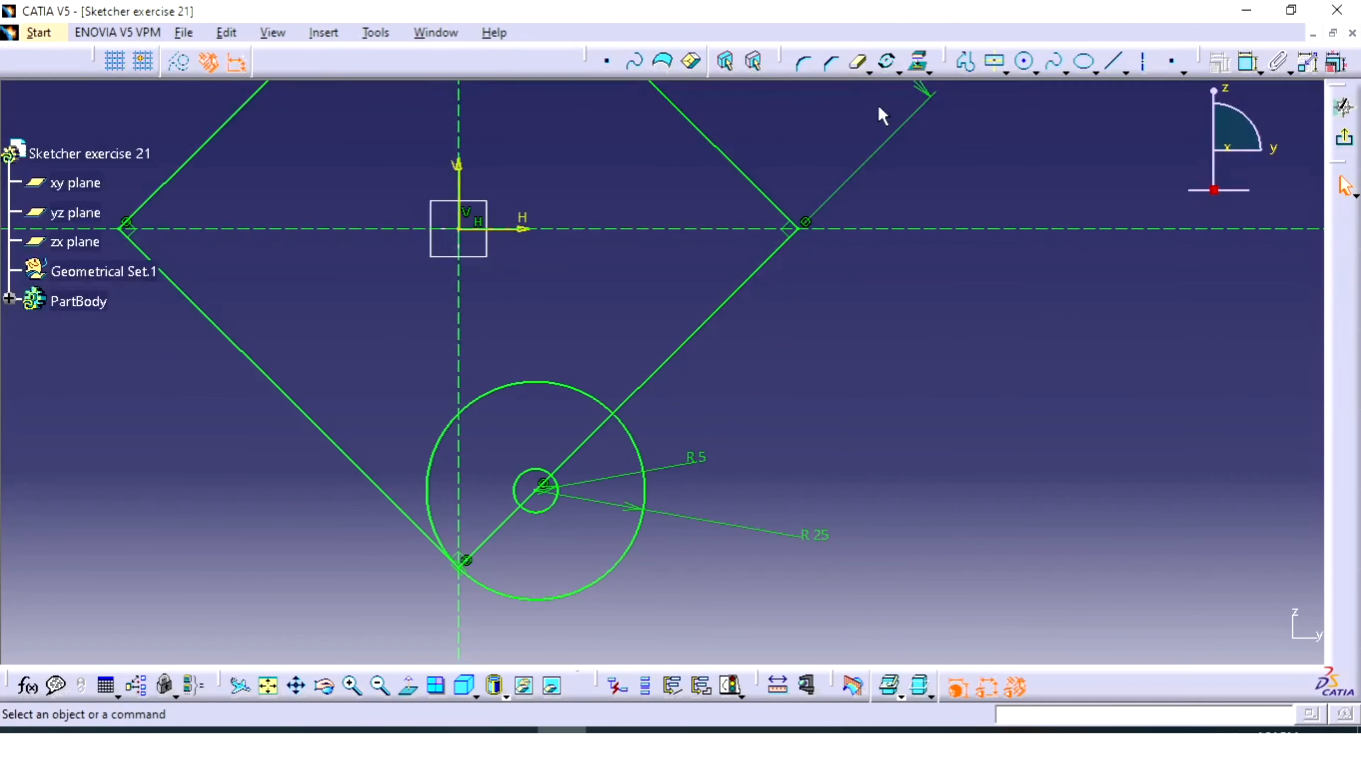
pyautogui.doubleClick(858, 63)
pyautogui.click(568, 385)
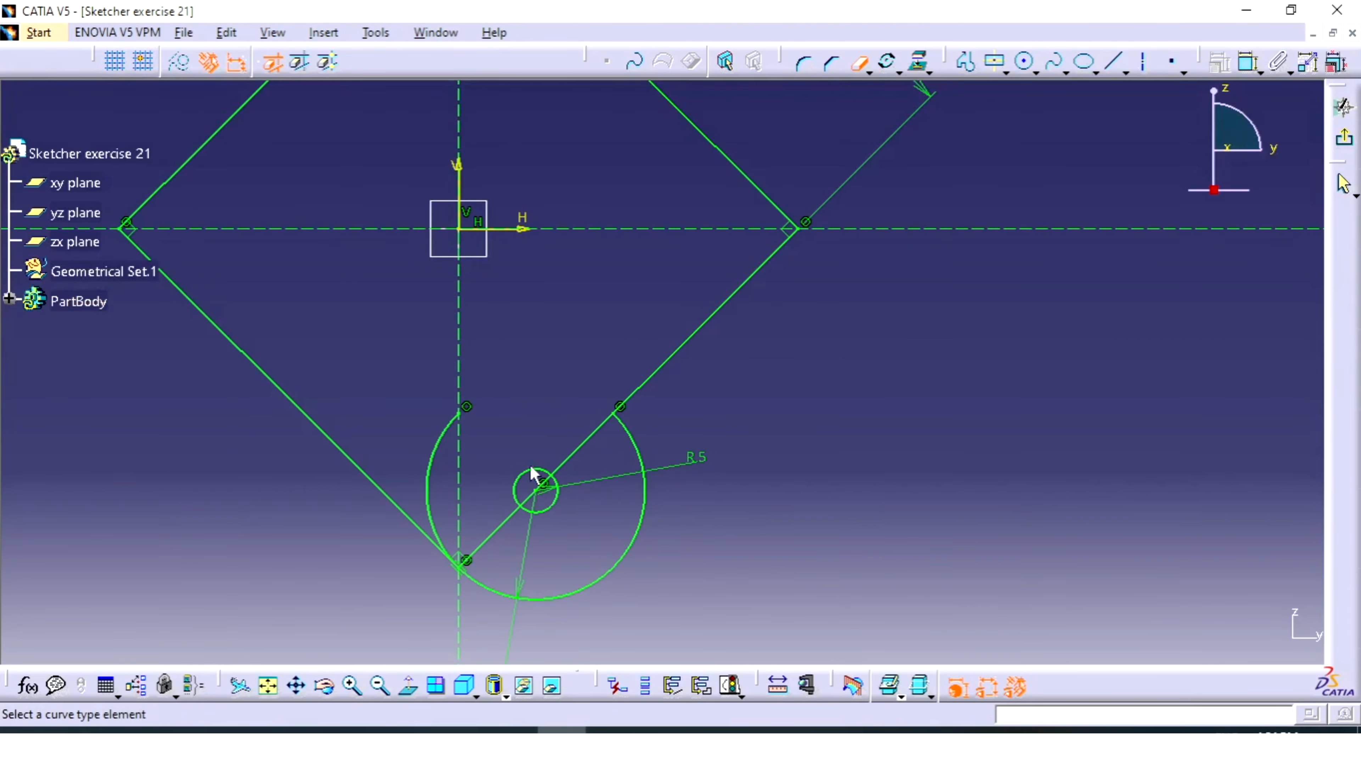
pyautogui.click(514, 486)
pyautogui.click(436, 464)
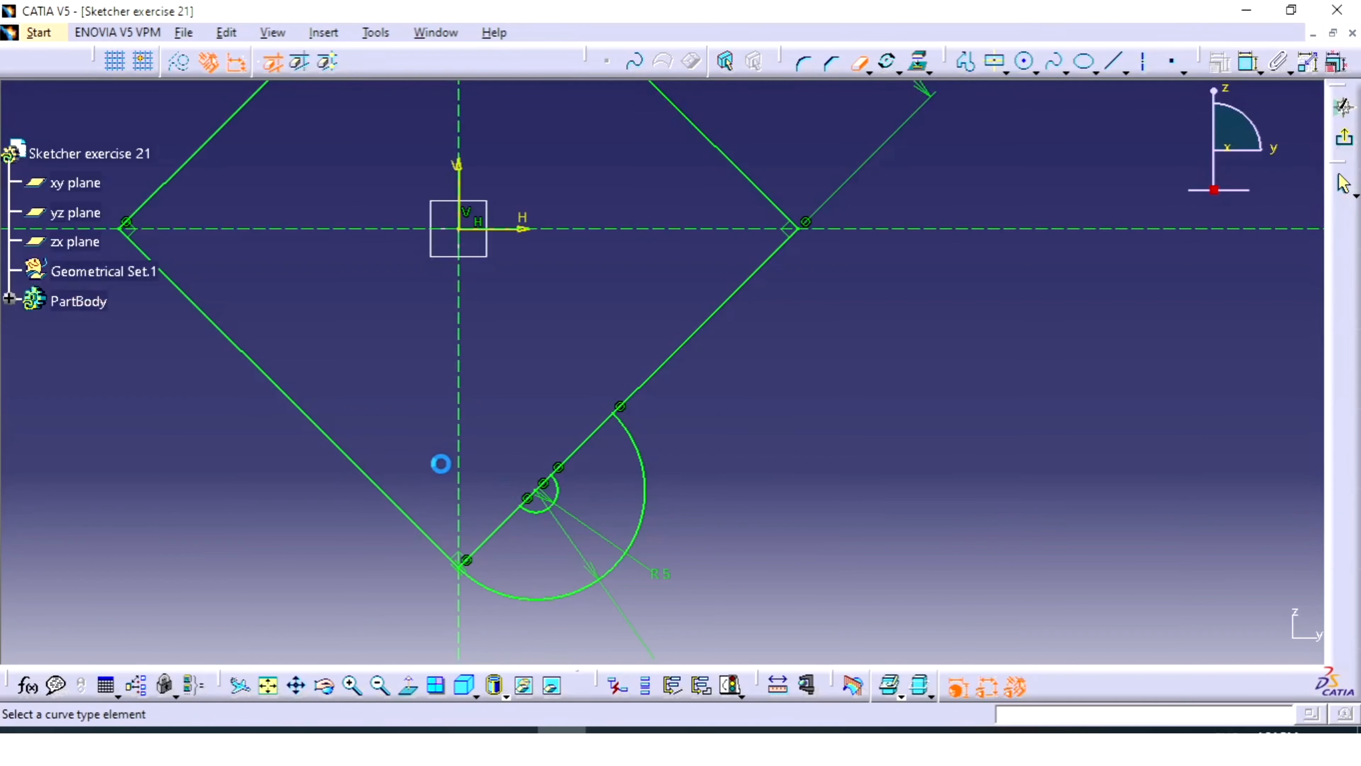
# Mirror the small and large arcs about the vertical axis, and compare the sketch with the reference drawing in the image viewer
pyautogui.moveTo(441, 463)
pyautogui.mouseDown(button='middle')
pyautogui.moveTo(538, 438)
pyautogui.moveTo(632, 347)
pyautogui.moveTo(656, 487)
pyautogui.mouseUp(button='middle')
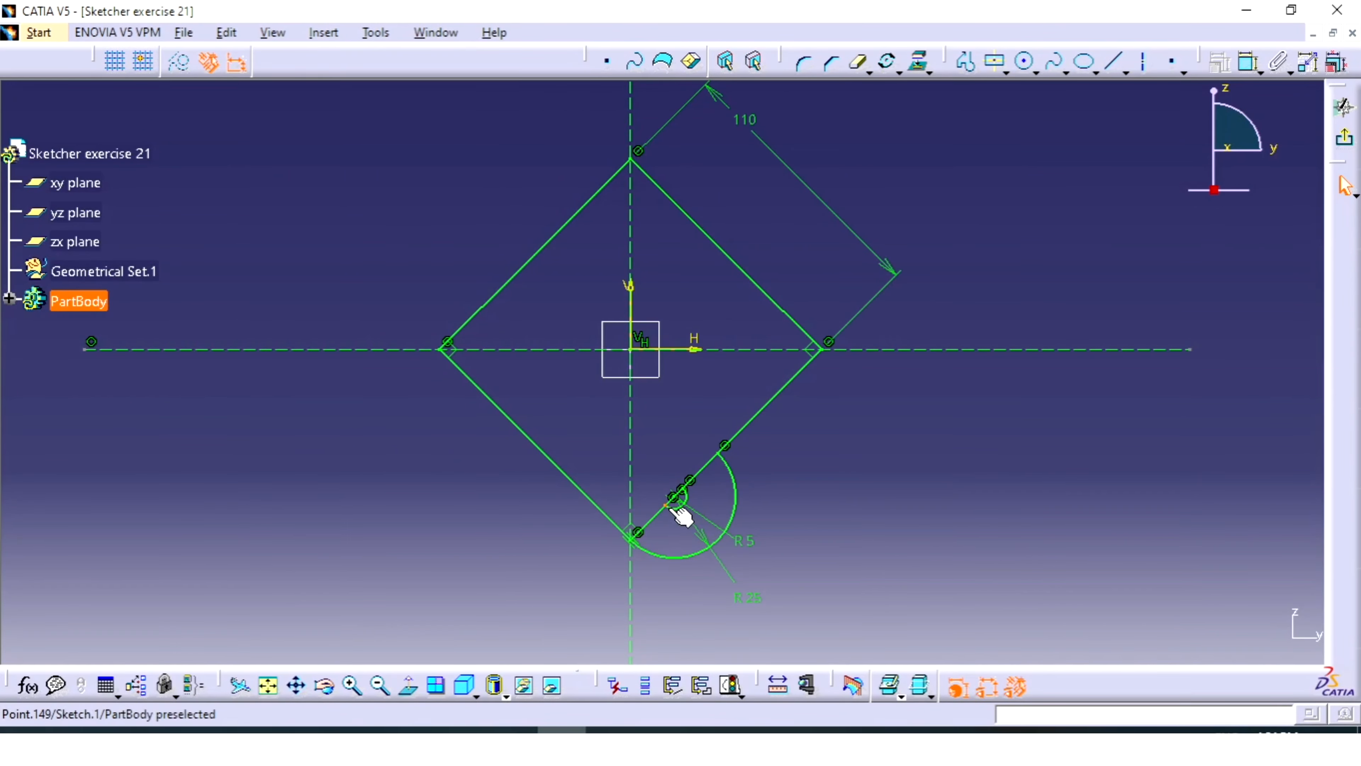
pyautogui.click(511, 728)
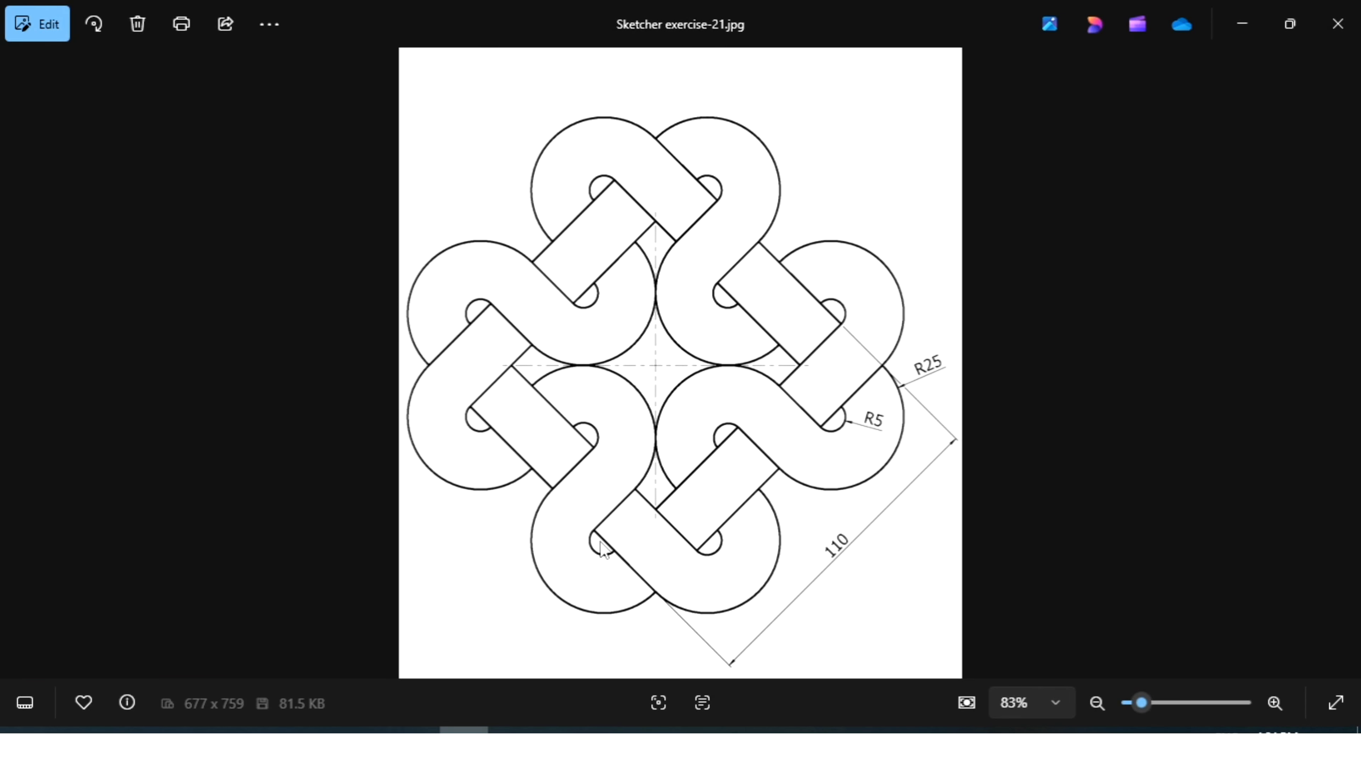
pyautogui.click(562, 730)
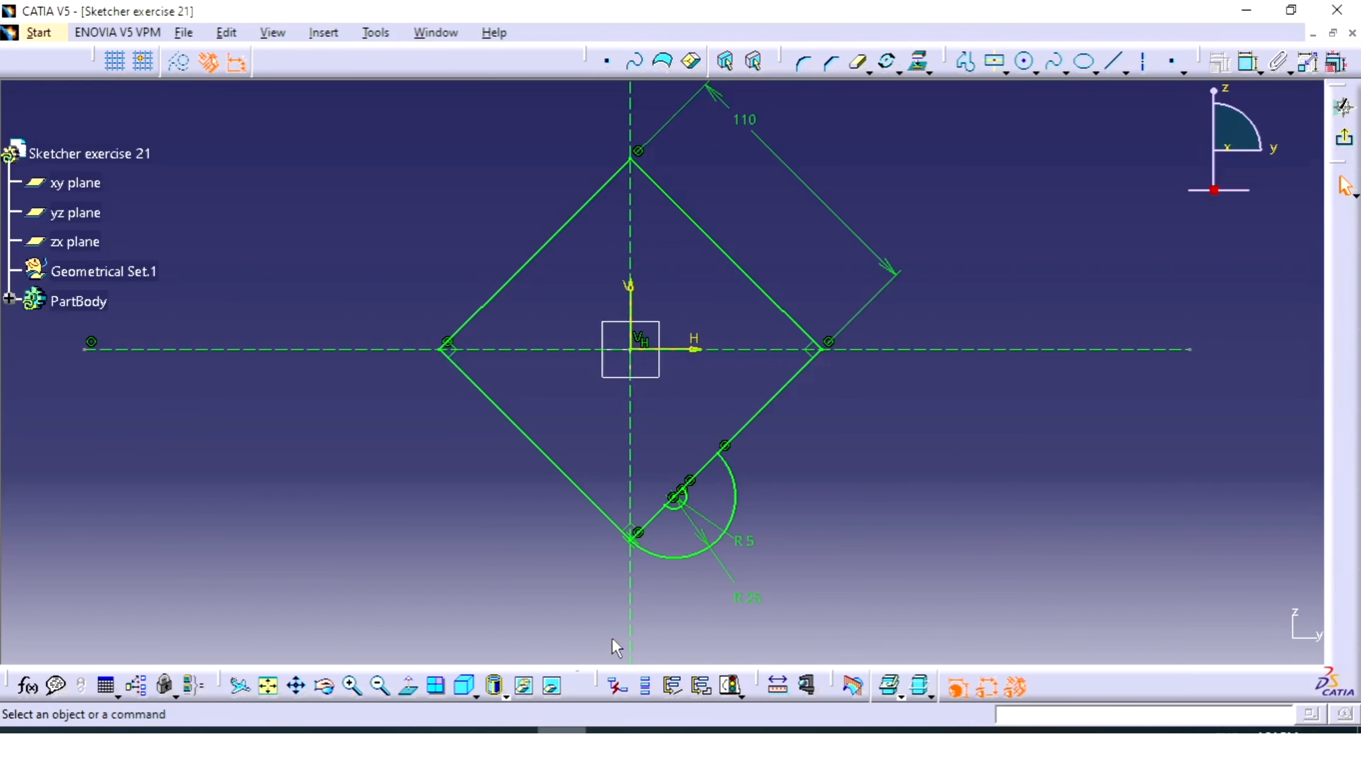
pyautogui.click(686, 493)
pyautogui.keyDown('ctrl'); pyautogui.click(742, 488); pyautogui.keyUp('ctrl')
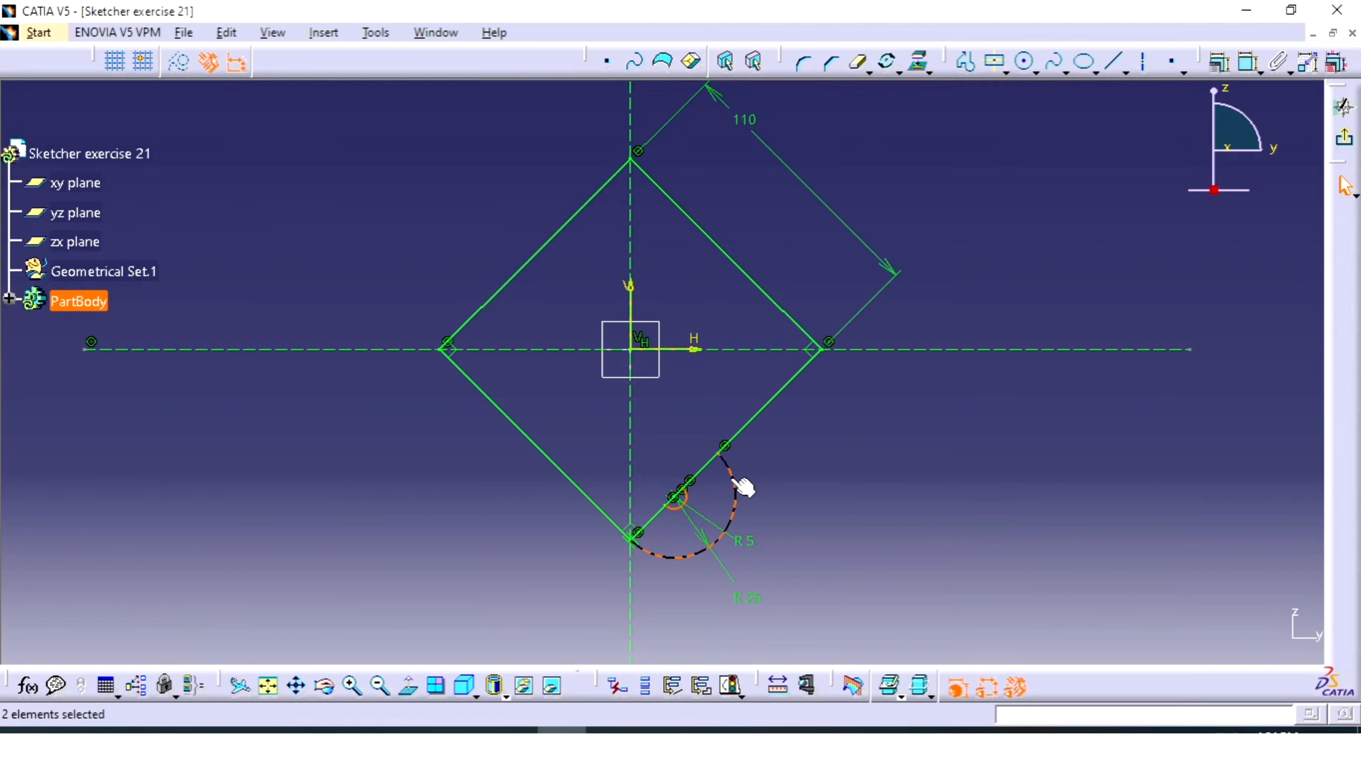
pyautogui.click(903, 73)
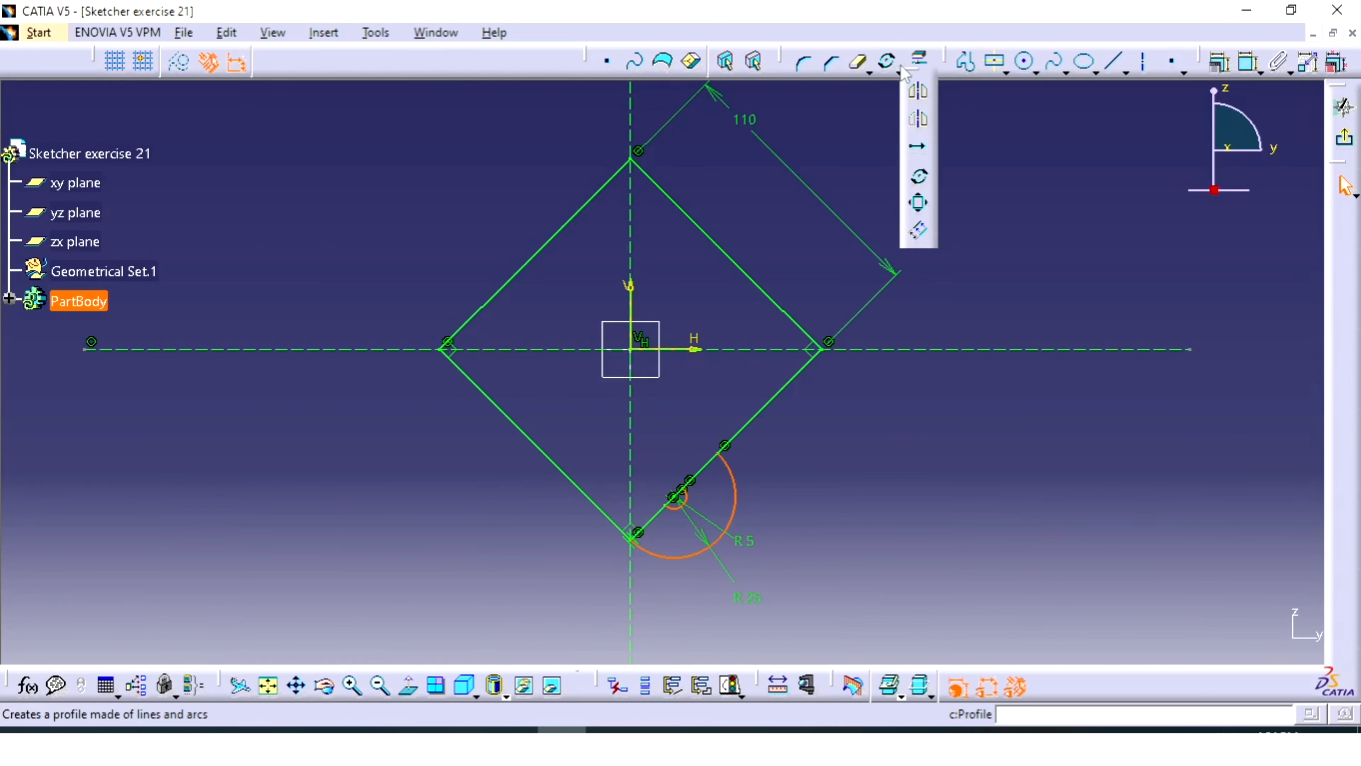
pyautogui.click(918, 91)
pyautogui.click(628, 446)
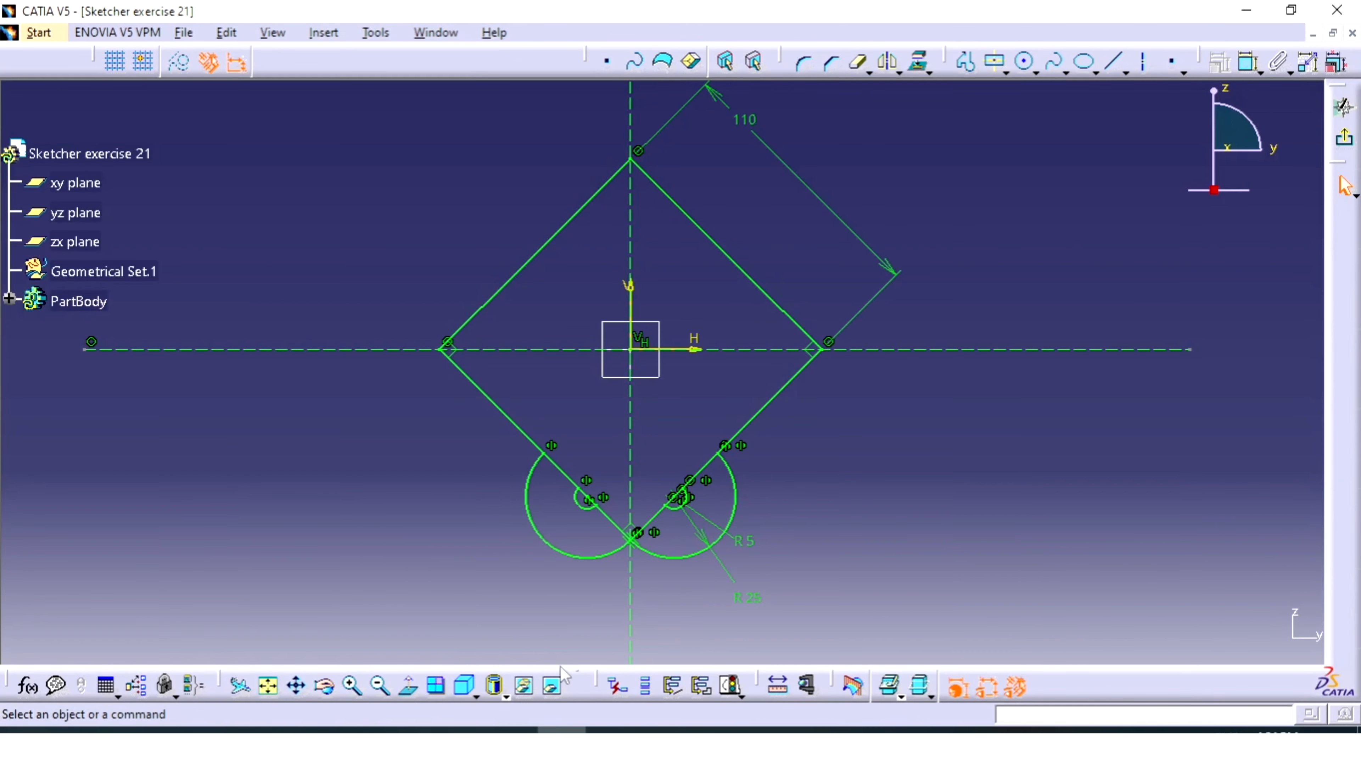
pyautogui.click(464, 730)
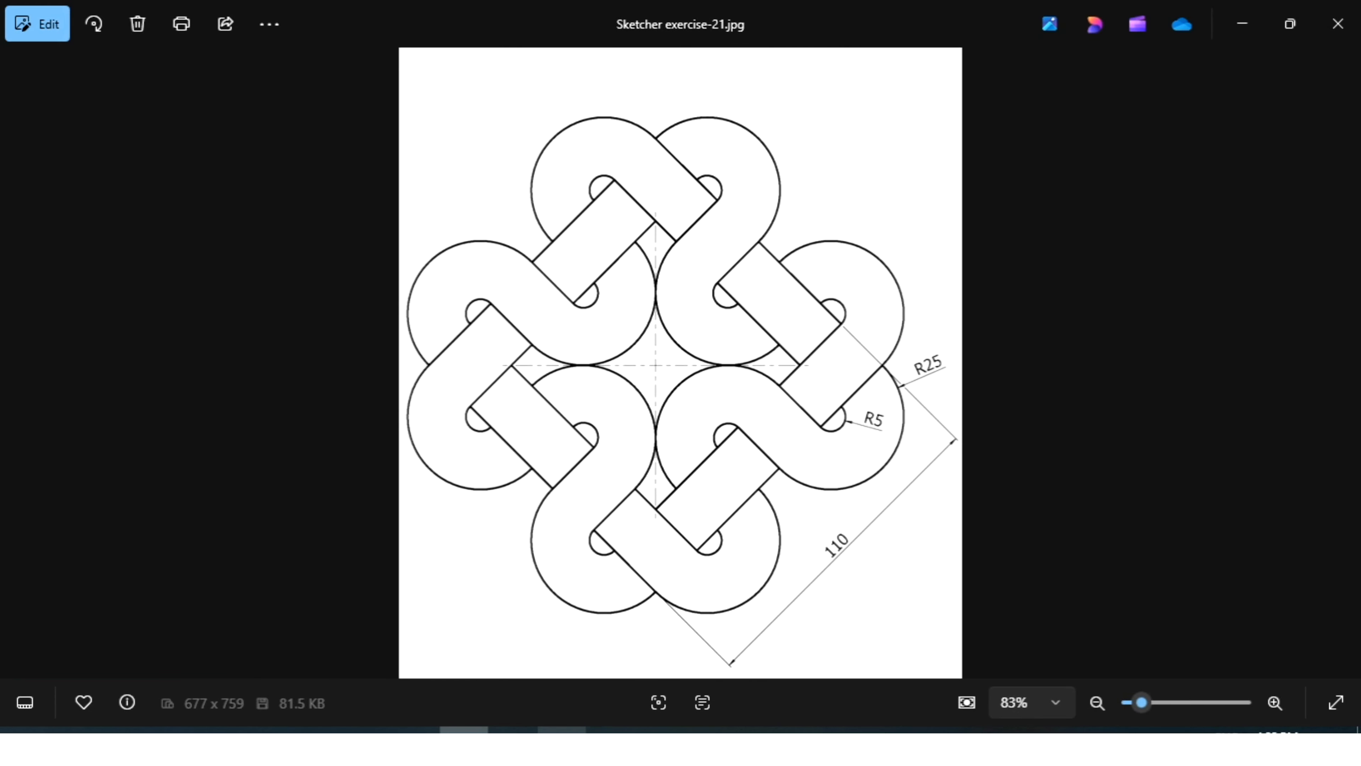
pyautogui.click(562, 730)
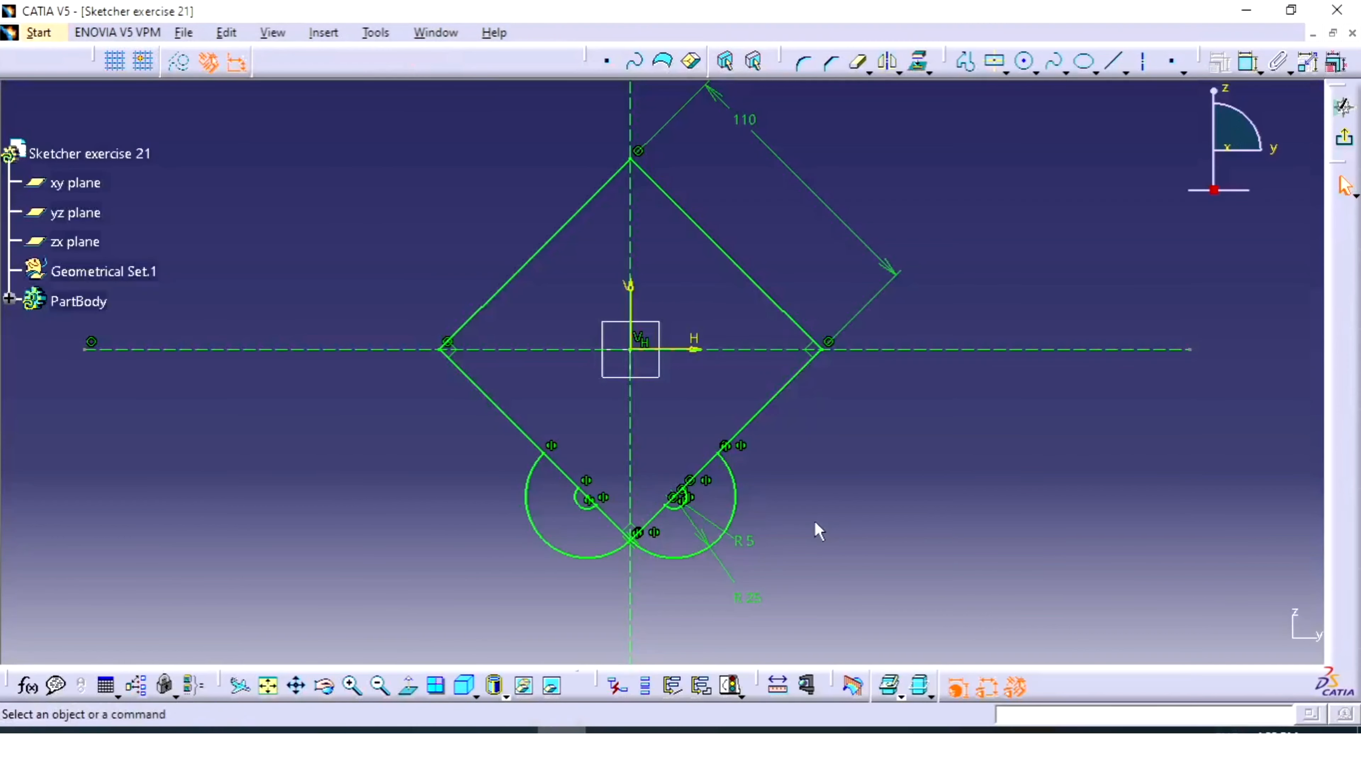
# Rotate the two large and two small arcs about the origin in duplicate mode, with 3 instances at an angle of 360/4 degrees
pyautogui.click(737, 493)
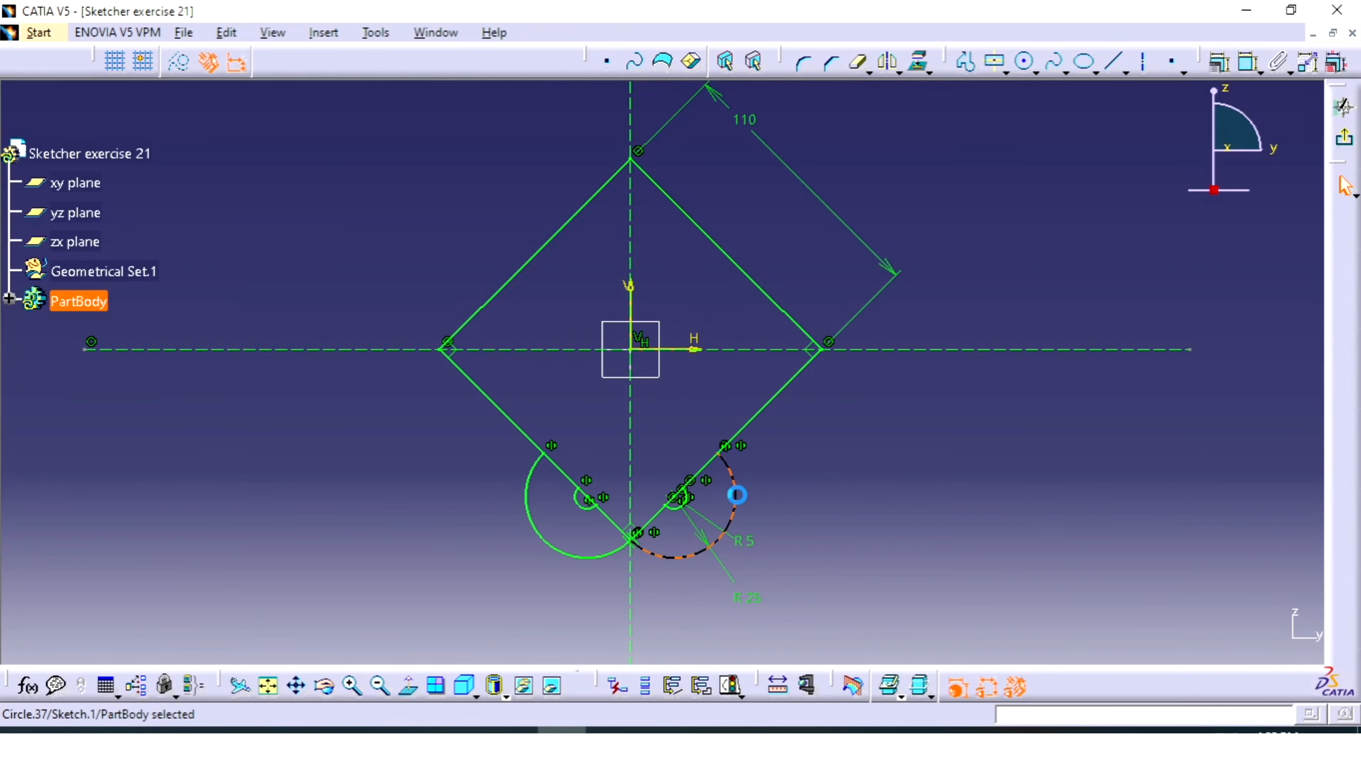
pyautogui.keyDown('ctrl'); pyautogui.click(682, 510); pyautogui.keyUp('ctrl')
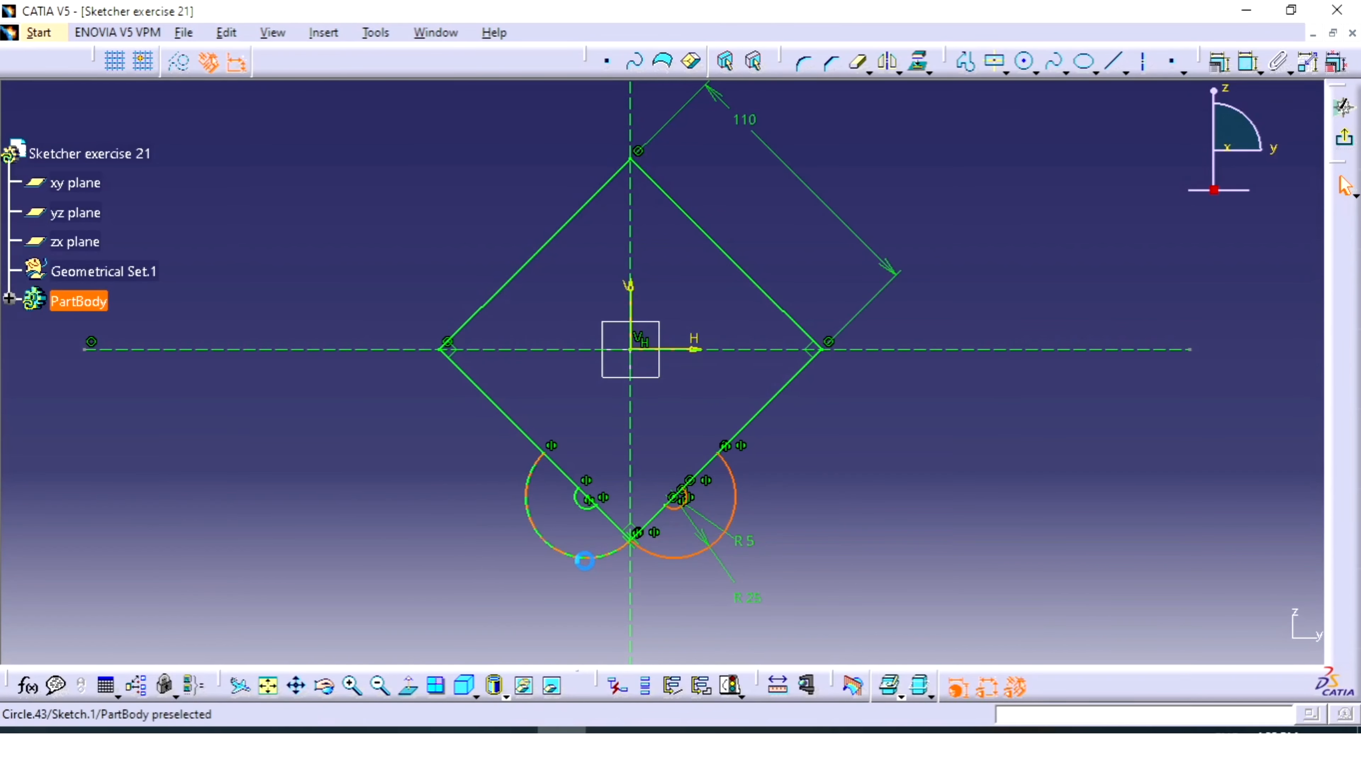
pyautogui.keyDown('ctrl'); pyautogui.click(592, 556); pyautogui.keyUp('ctrl')
pyautogui.keyDown('ctrl'); pyautogui.click(583, 505); pyautogui.keyUp('ctrl')
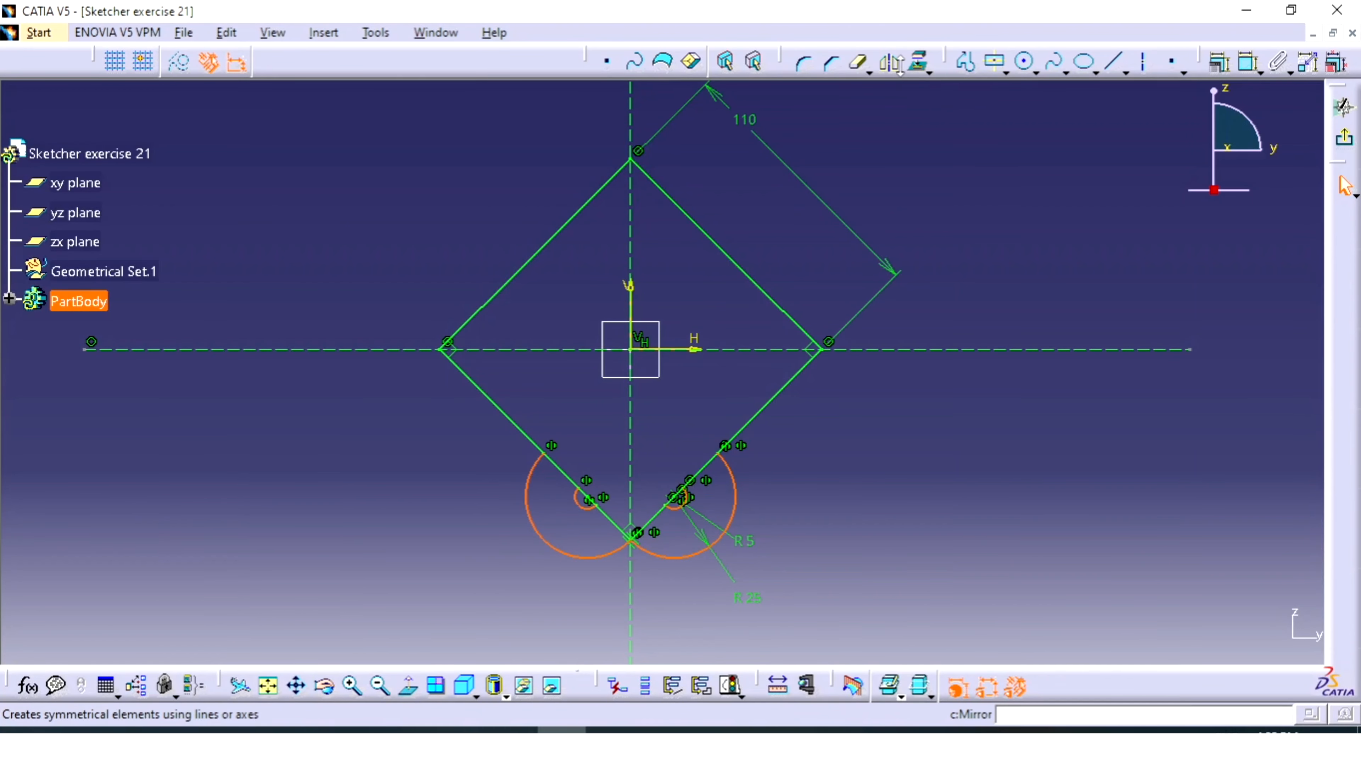
pyautogui.click(900, 73)
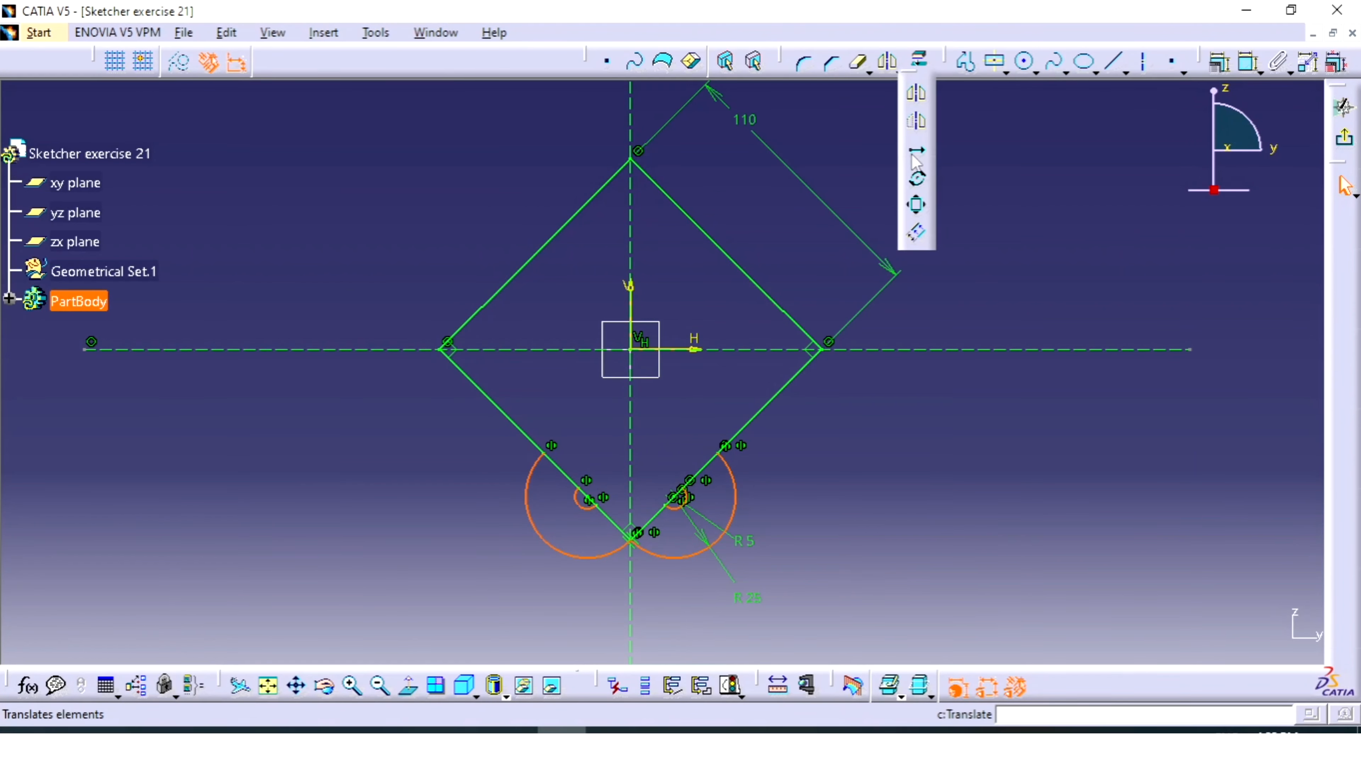
pyautogui.click(919, 179)
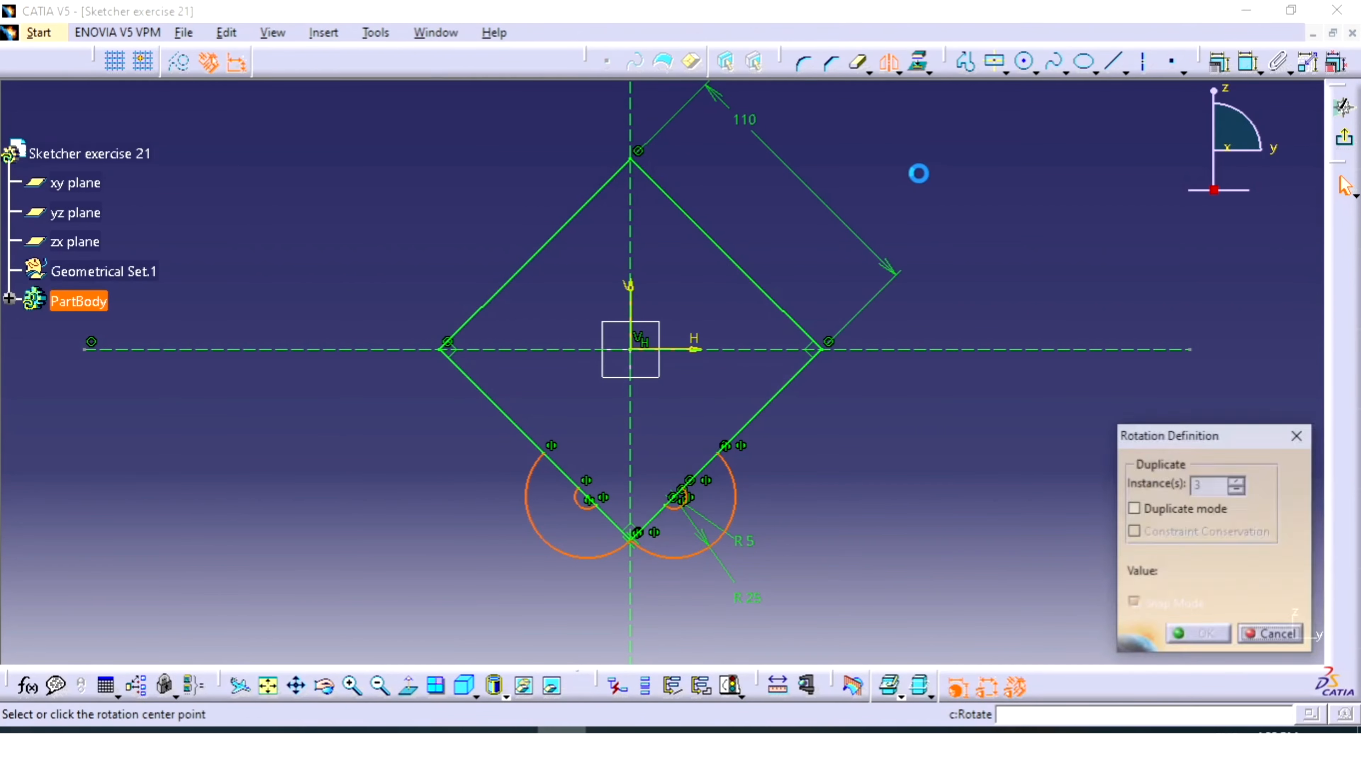
pyautogui.click(1134, 509)
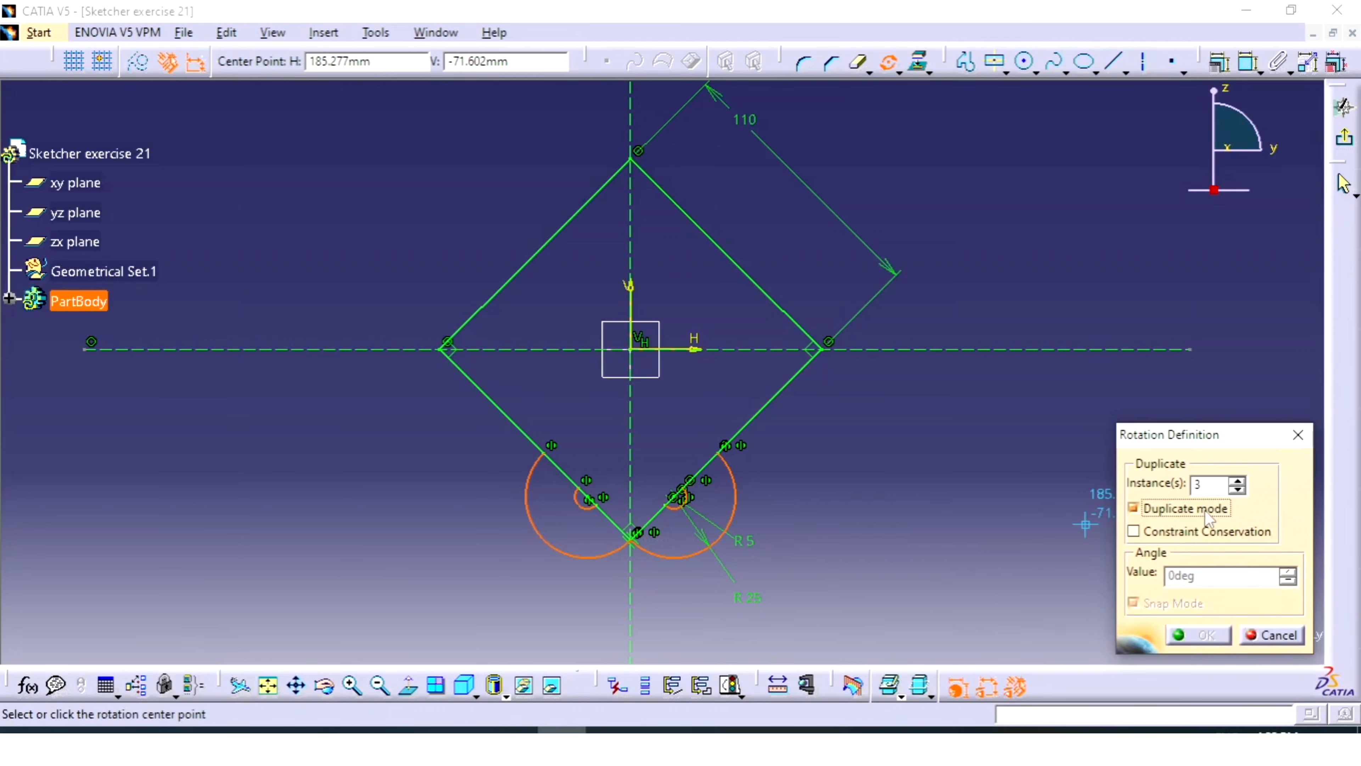
pyautogui.click(635, 349)
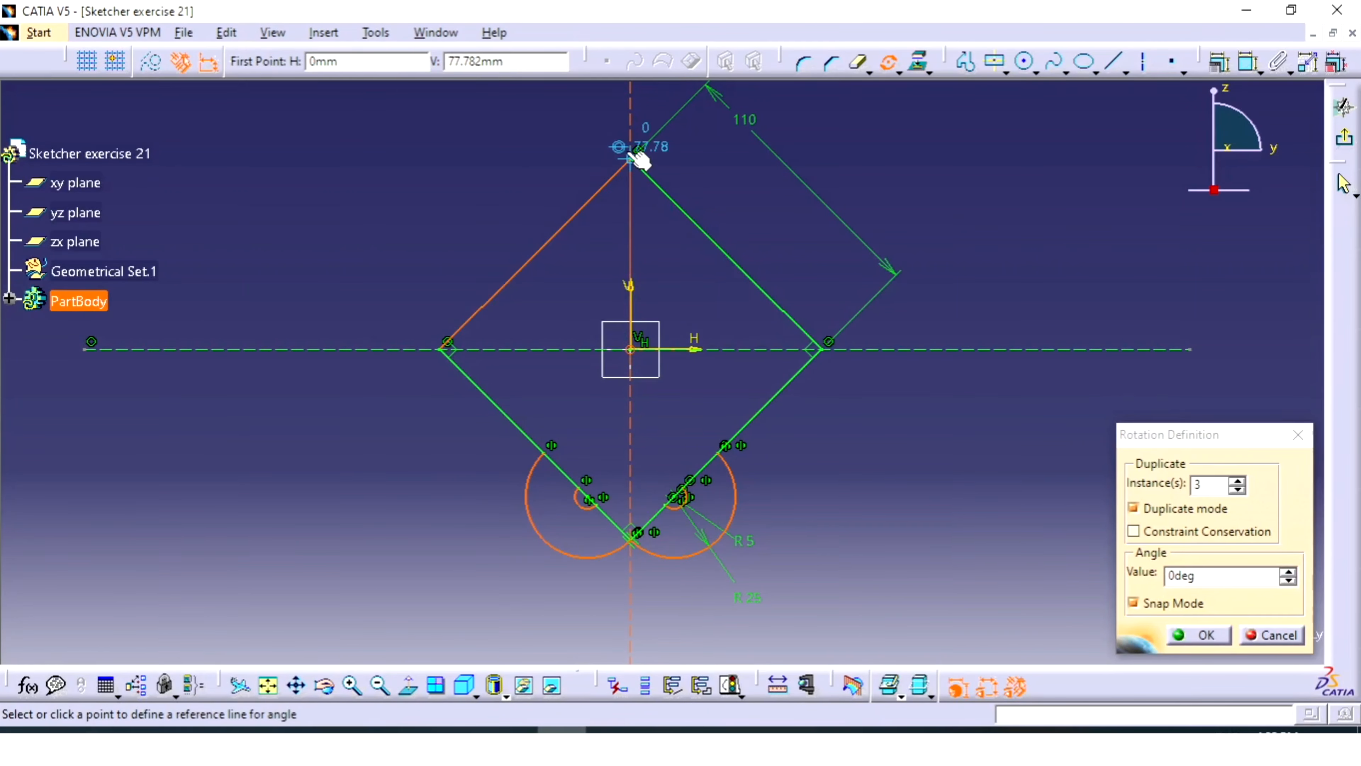
pyautogui.click(632, 161)
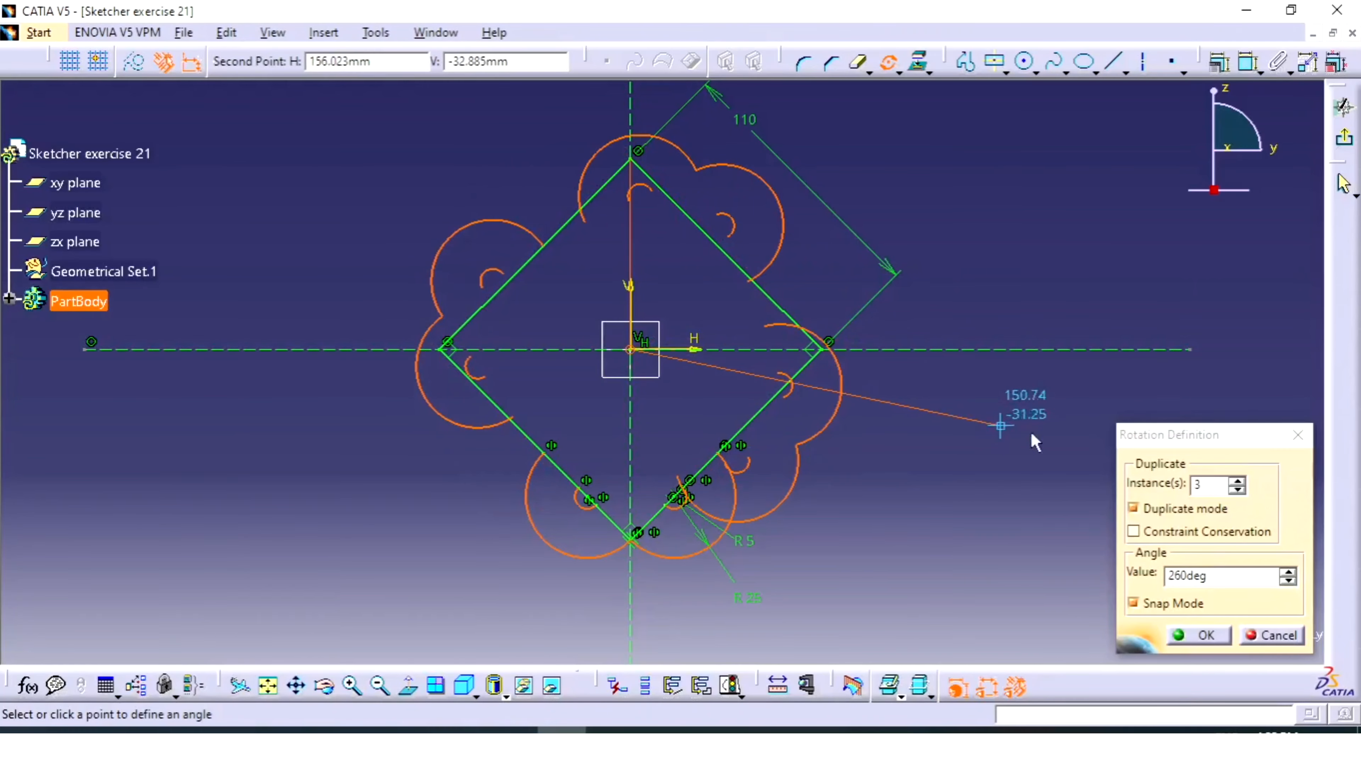
pyautogui.doubleClick(1243, 576)
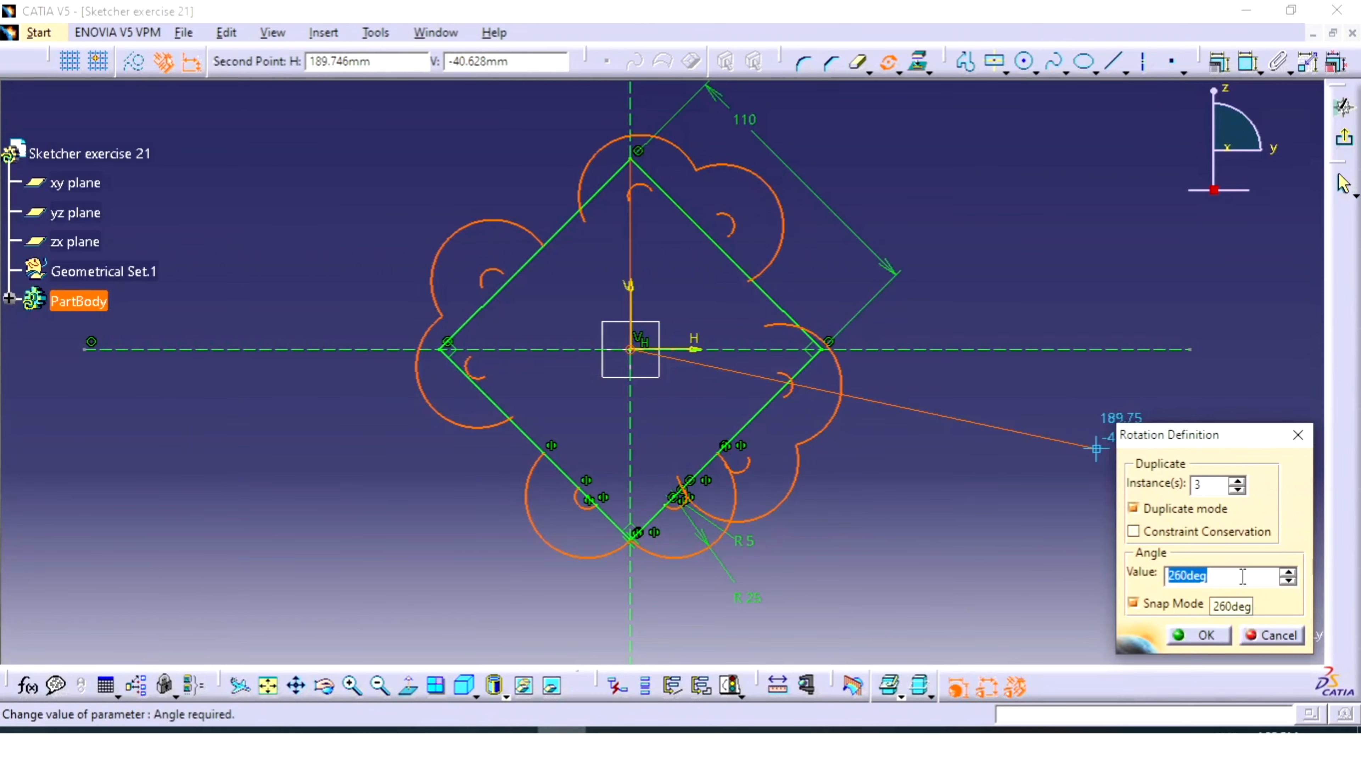
pyautogui.write('360/4')
pyautogui.click(1186, 631)
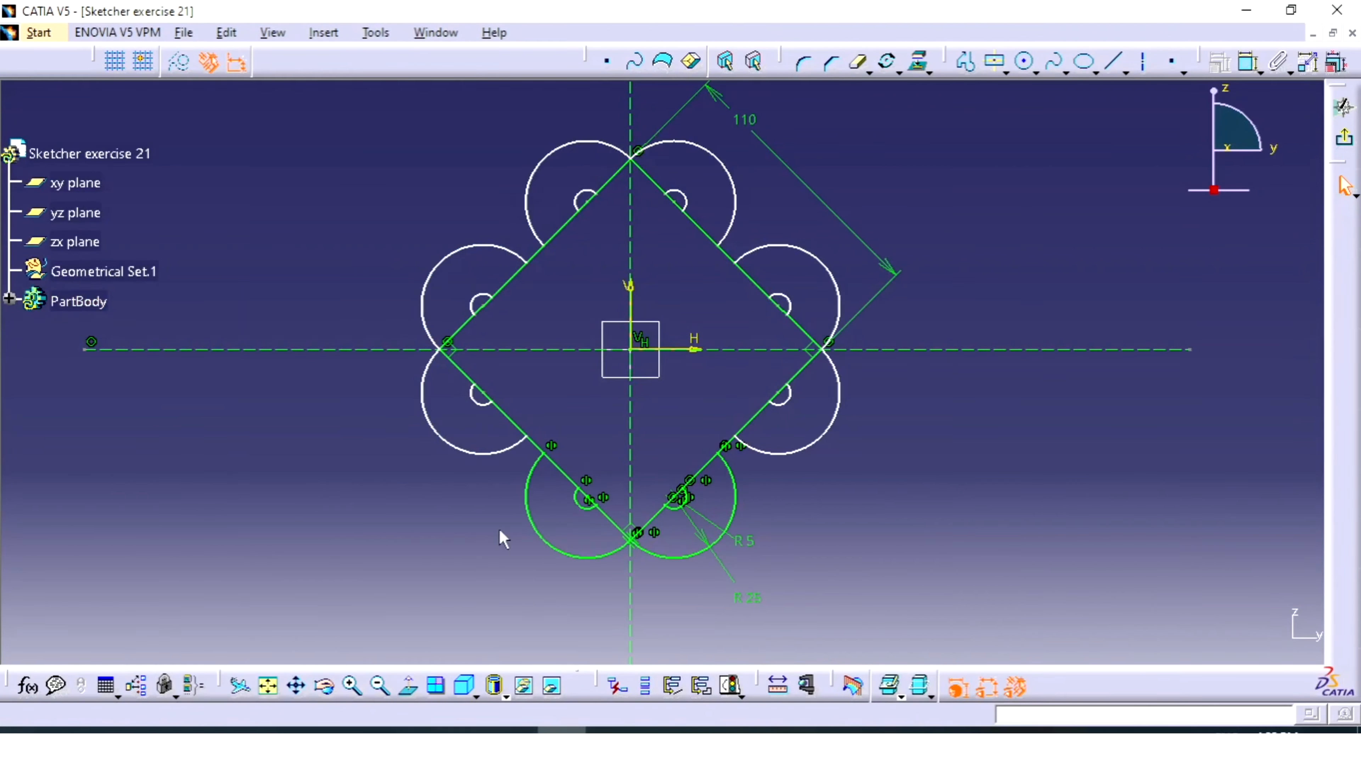
# Add radius dimensions to the three copied large arcs on the right half of the diamond
pyautogui.moveTo(930, 496); pyautogui.dragTo(929, 498, button='middle')
pyautogui.click(930, 495)
pyautogui.moveTo(947, 450); pyautogui.dragTo(944, 478, button='middle')
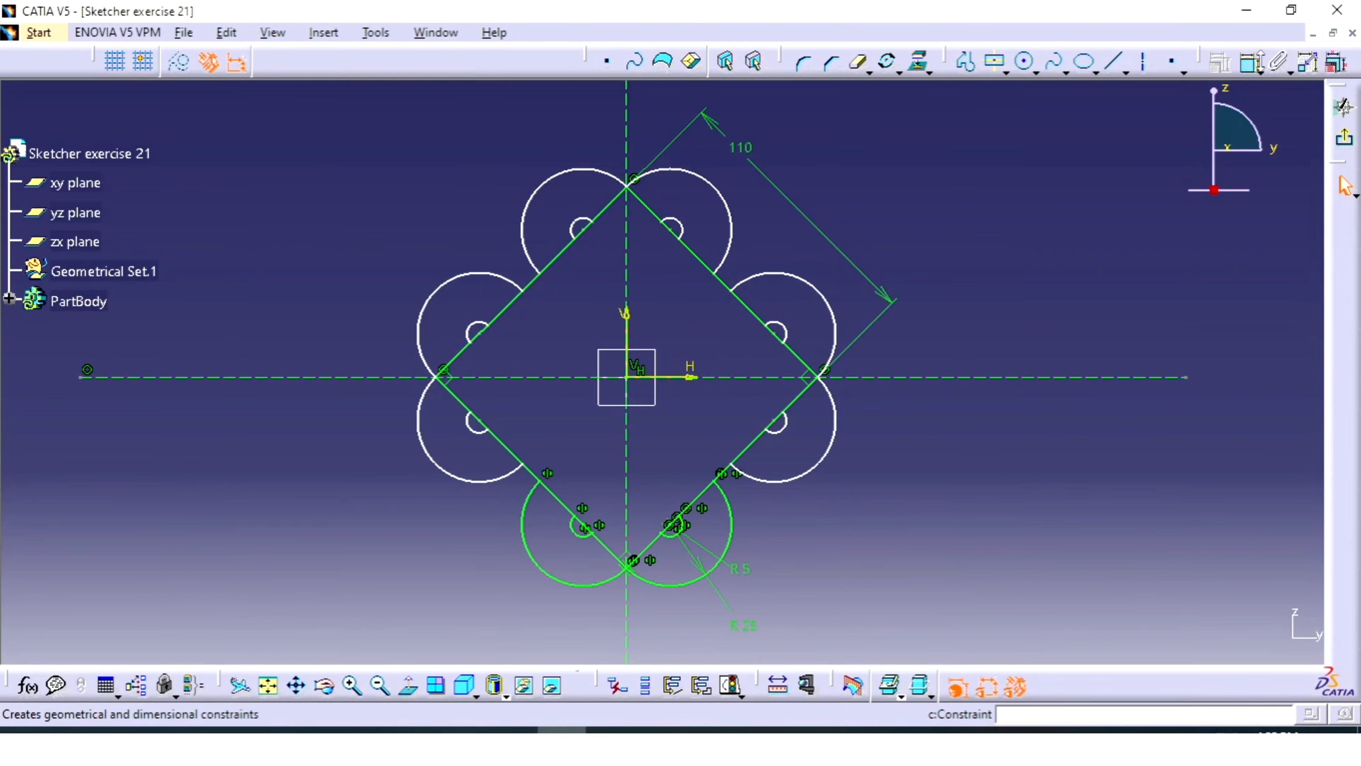
pyautogui.click(1249, 62)
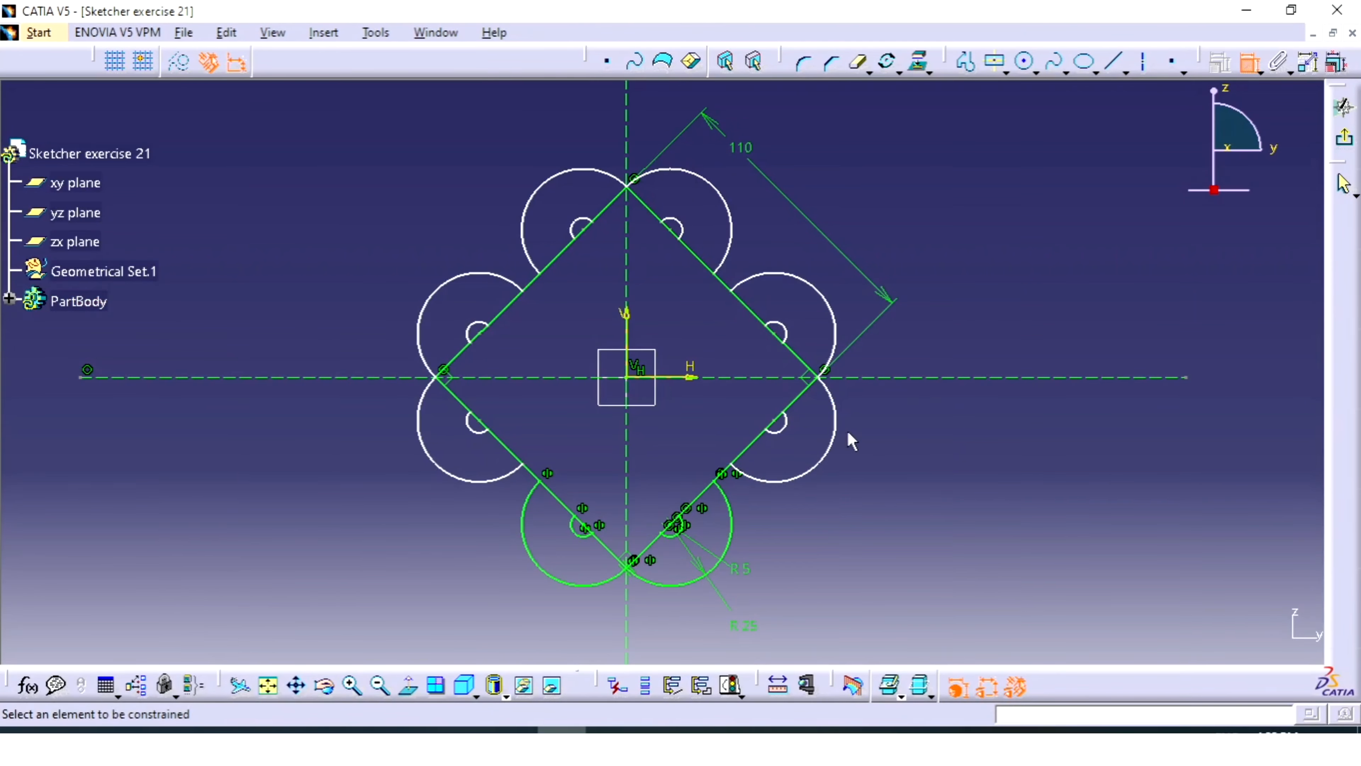
pyautogui.click(845, 447)
pyautogui.click(905, 462)
pyautogui.click(836, 295)
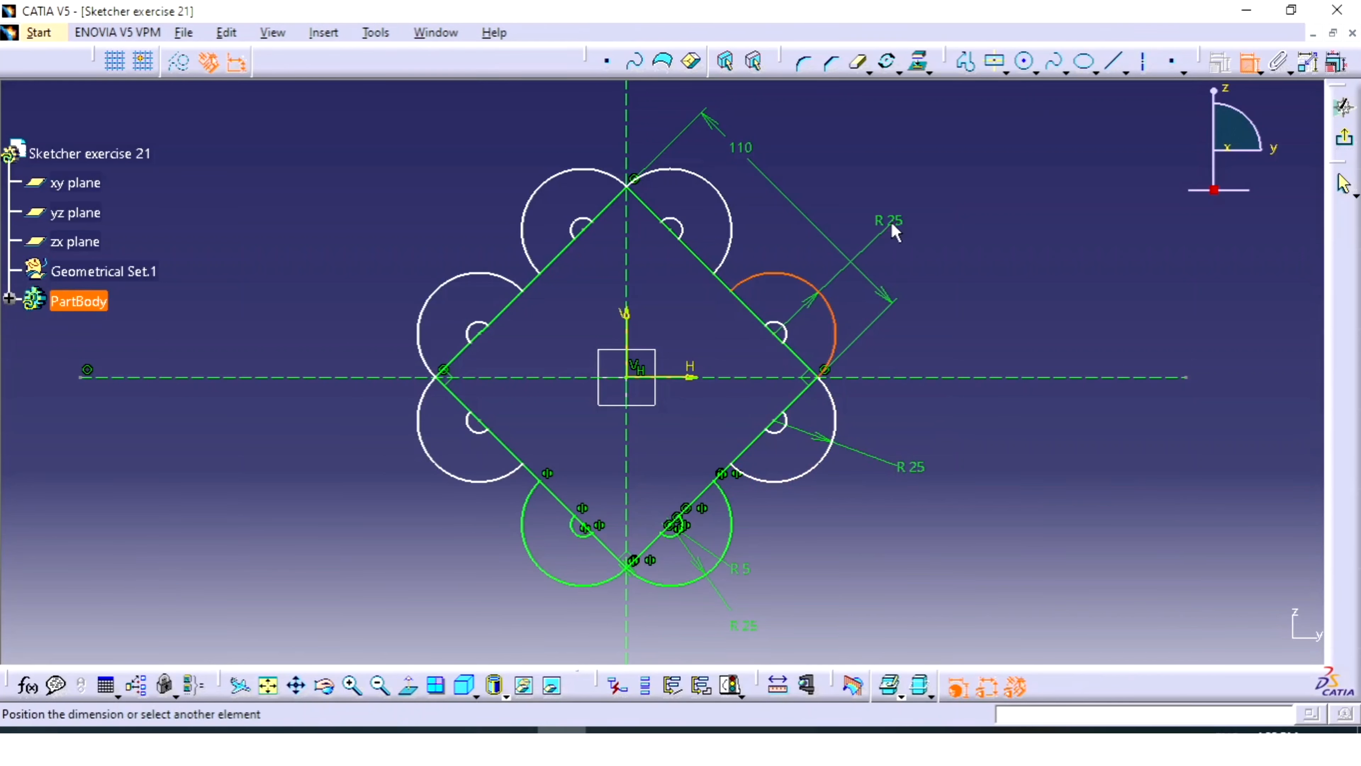
pyautogui.click(891, 223)
pyautogui.click(732, 222)
pyautogui.click(828, 151)
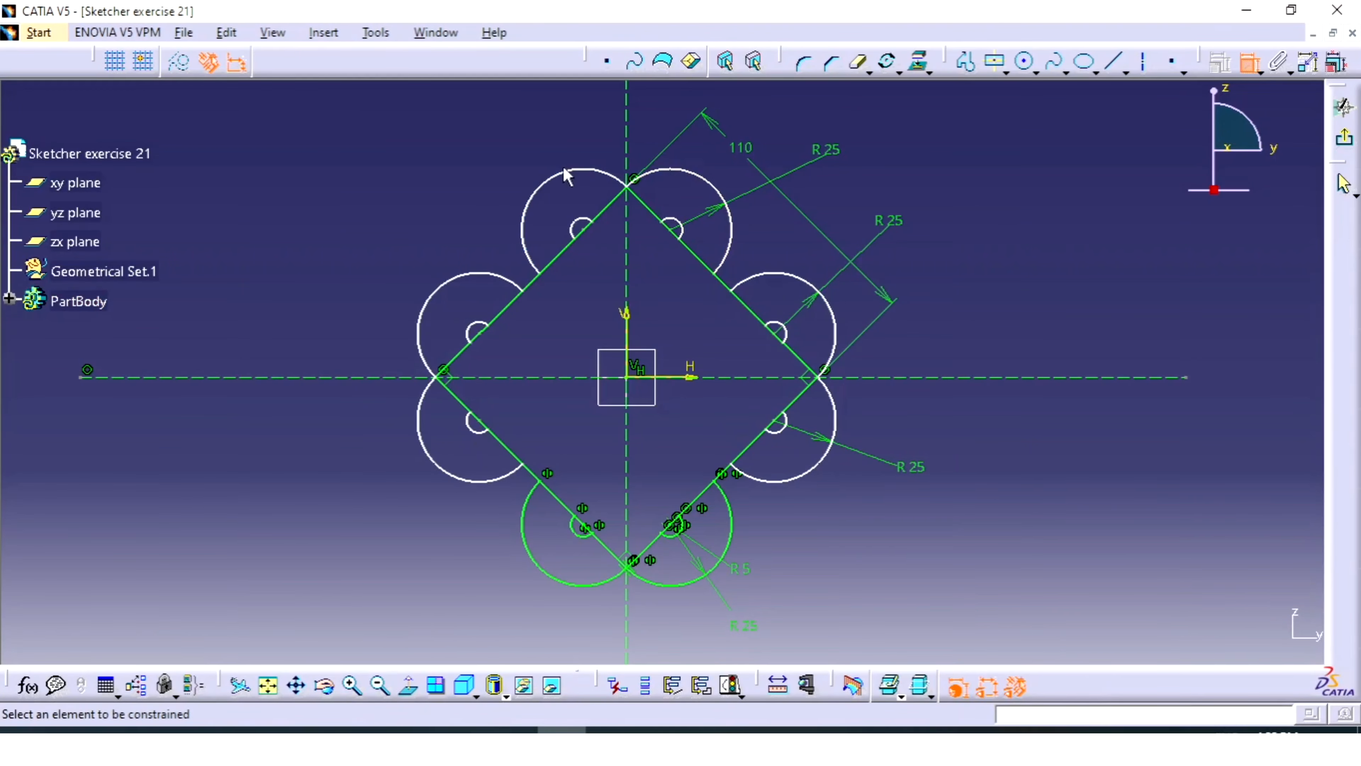
# Add radius dimensions to the three copied large arcs on the left half of the diamond
pyautogui.click(558, 177)
pyautogui.click(503, 148)
pyautogui.click(452, 279)
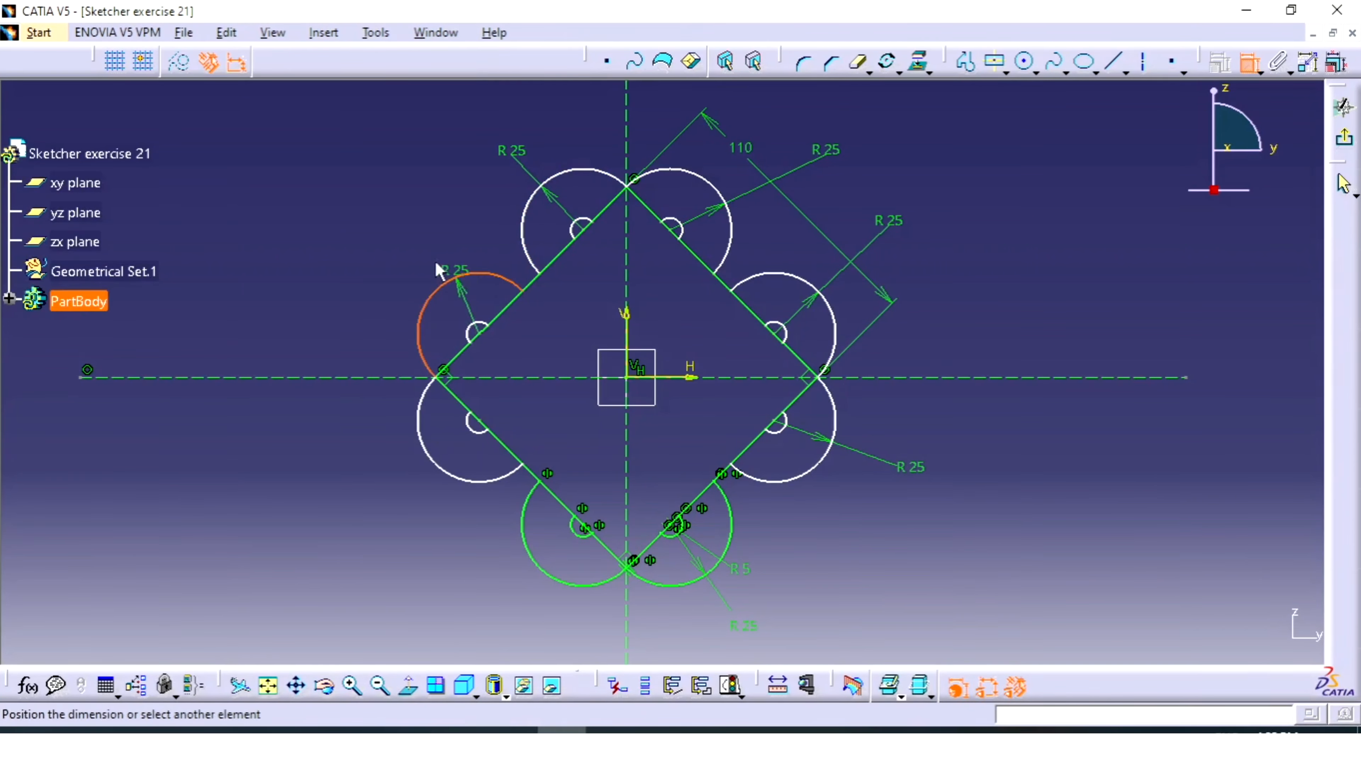
pyautogui.click(381, 248)
pyautogui.click(449, 474)
pyautogui.click(384, 512)
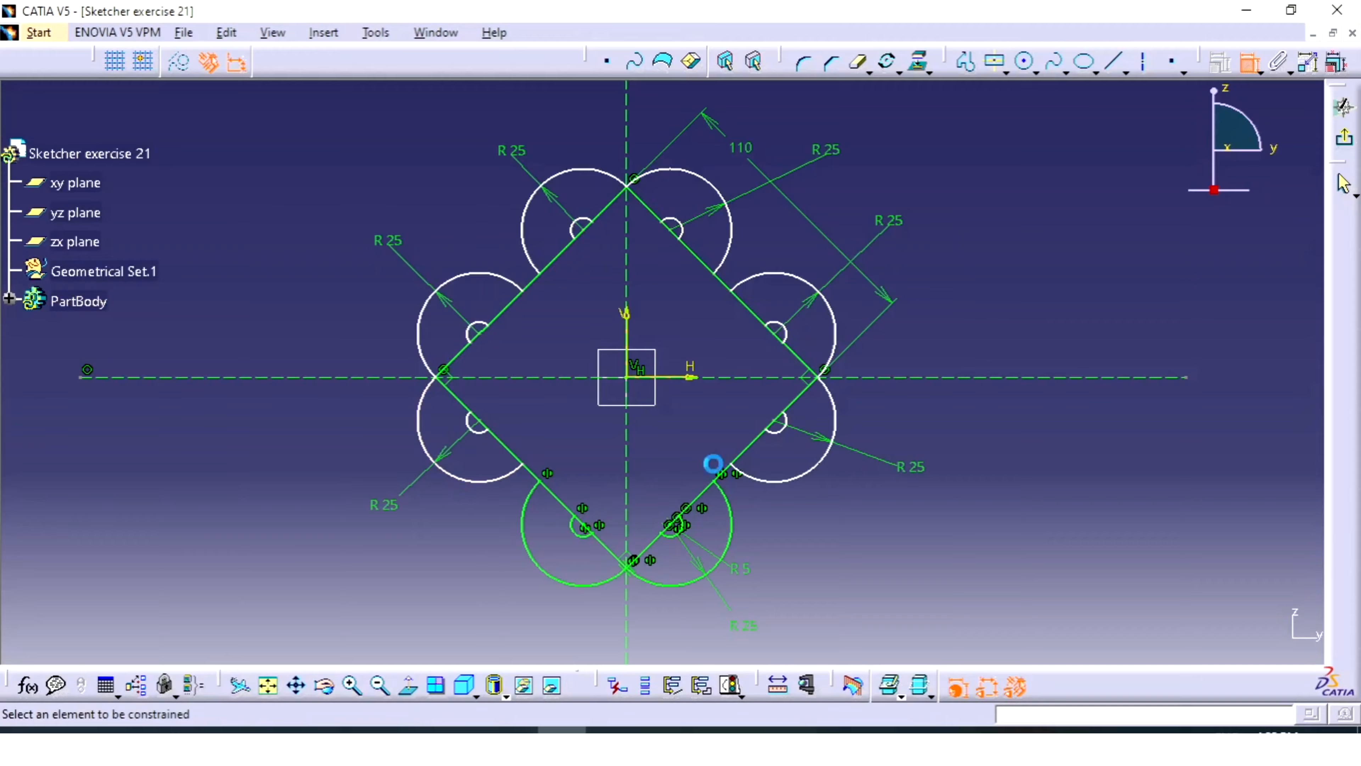
# Add radius dimensions to the six copied small arcs around the diamond, placing the labels outside the profile
pyautogui.click(783, 428)
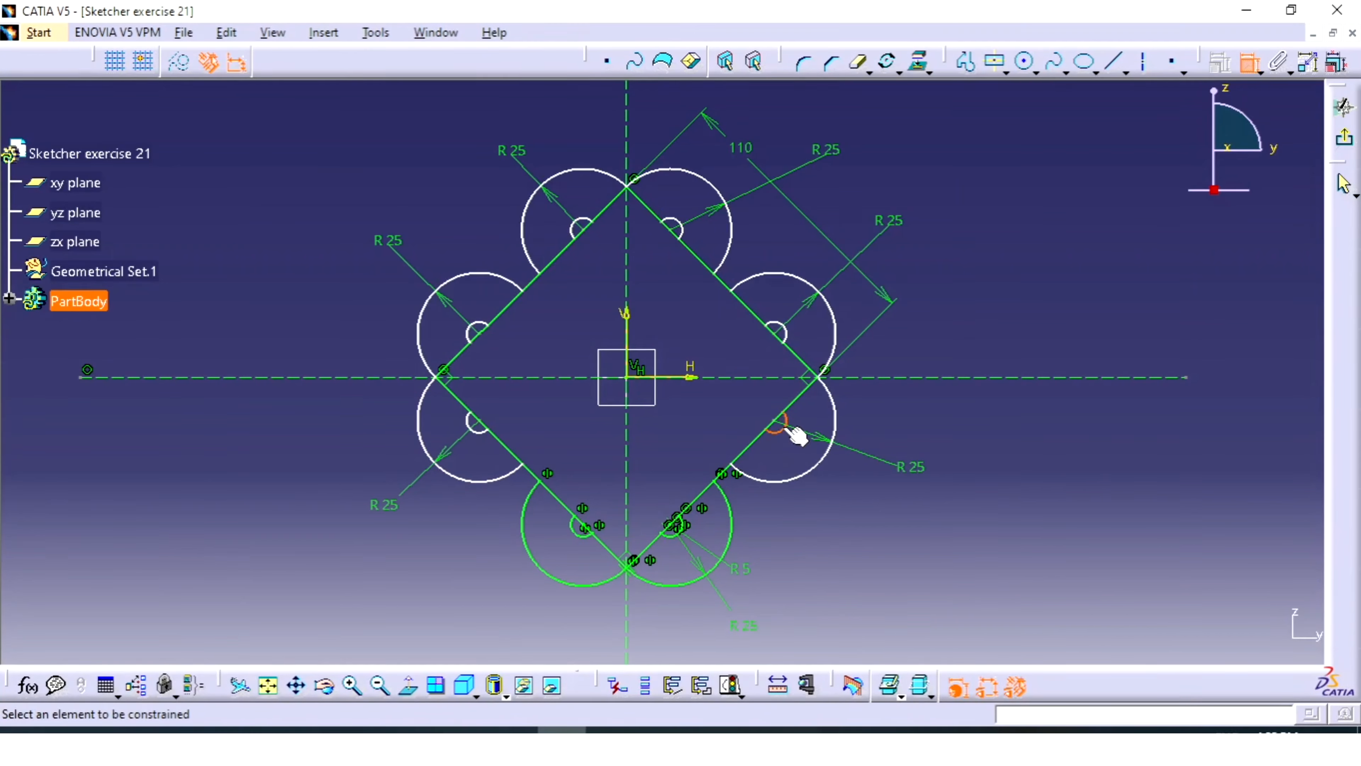
pyautogui.click(785, 335)
pyautogui.click(945, 314)
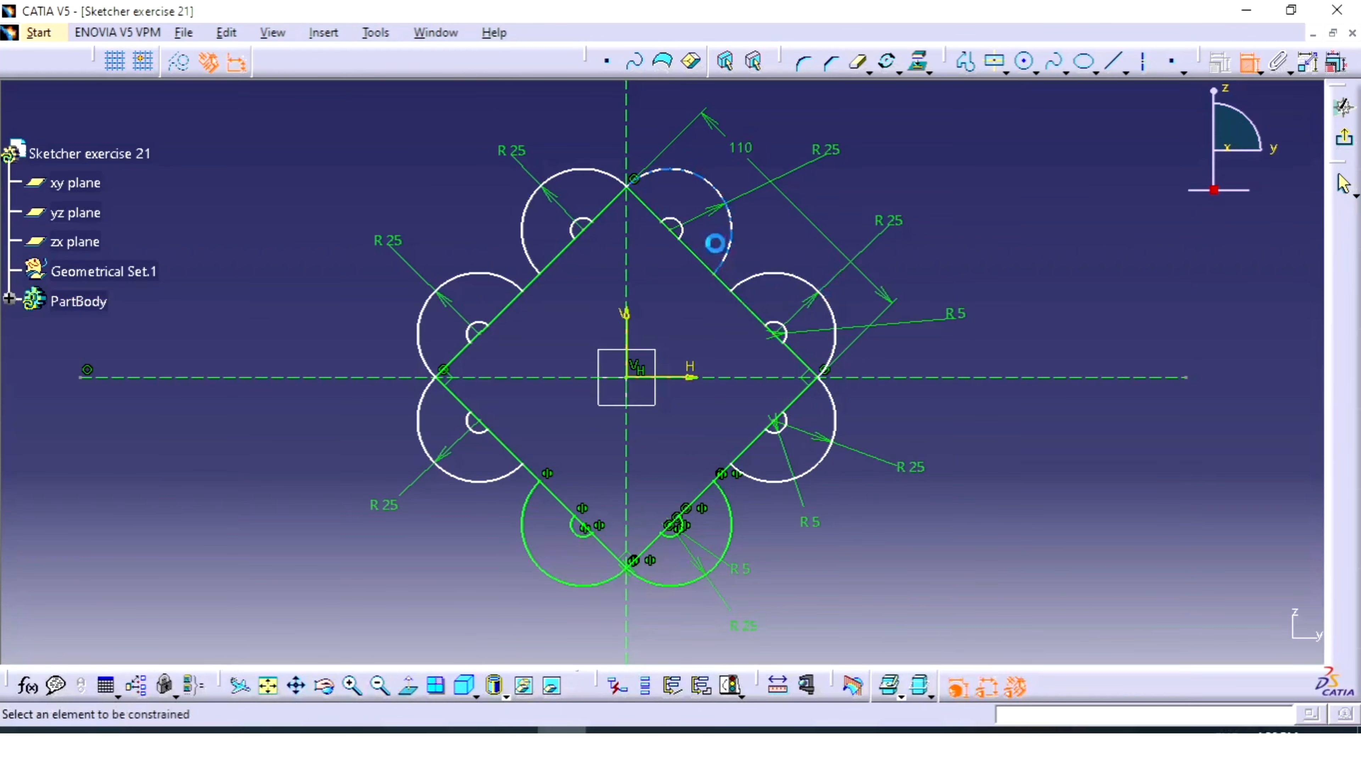
pyautogui.click(682, 231)
pyautogui.click(777, 228)
pyautogui.click(598, 228)
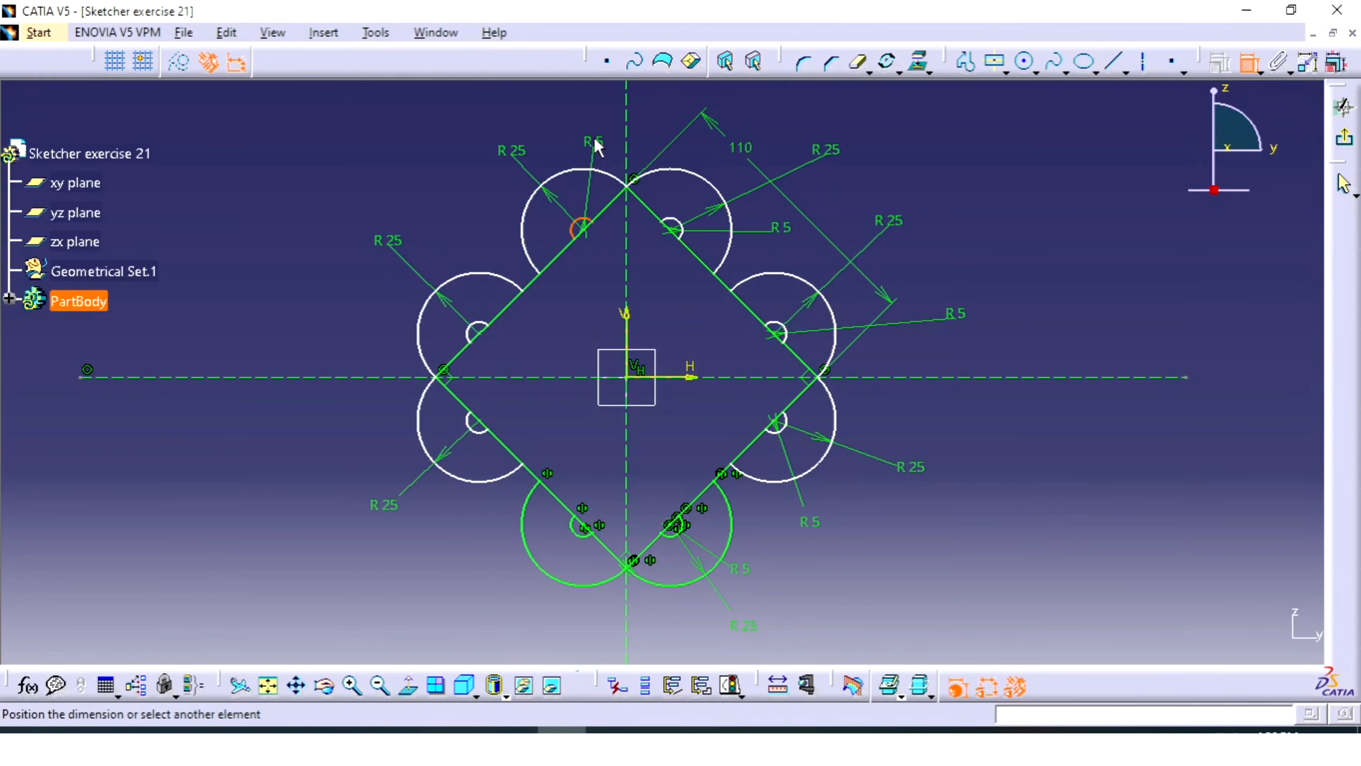
pyautogui.click(594, 140)
pyautogui.click(481, 324)
pyautogui.click(462, 185)
pyautogui.click(482, 437)
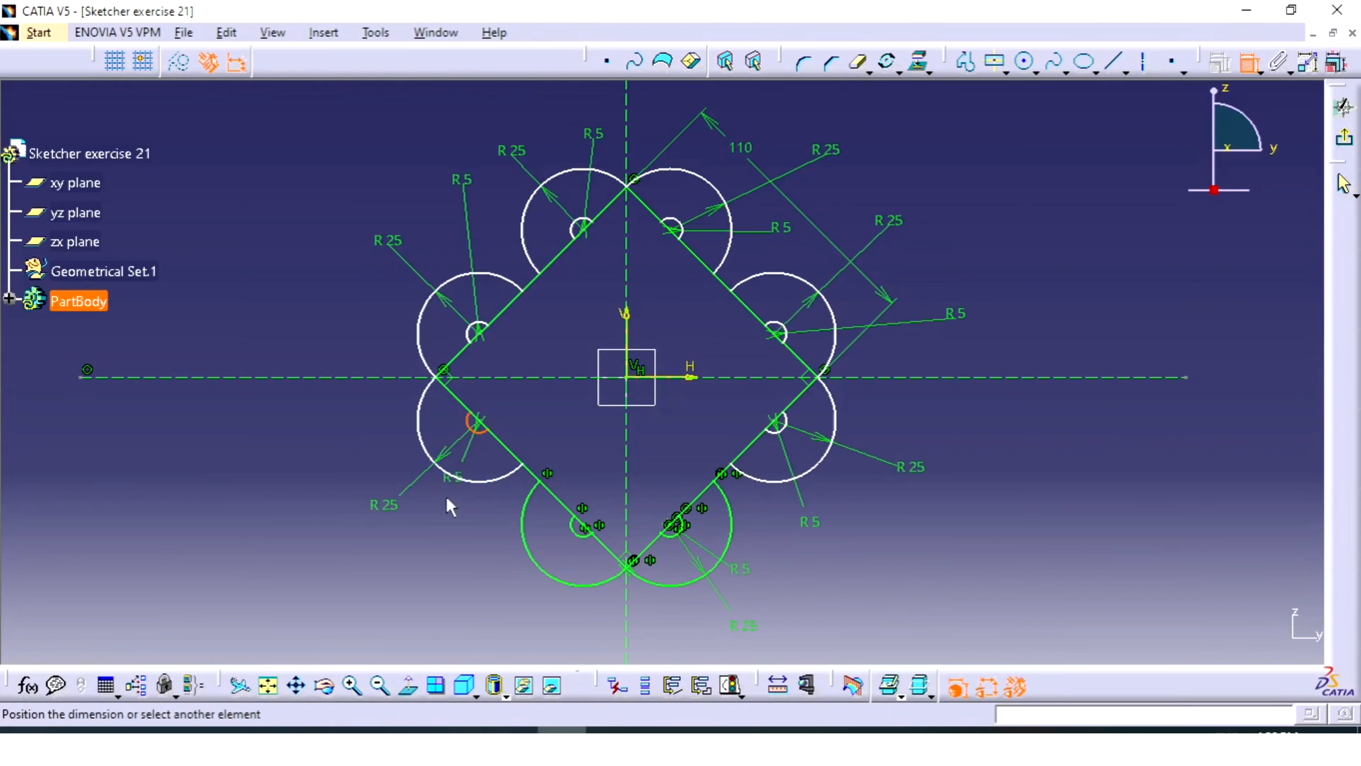
pyautogui.click(436, 527)
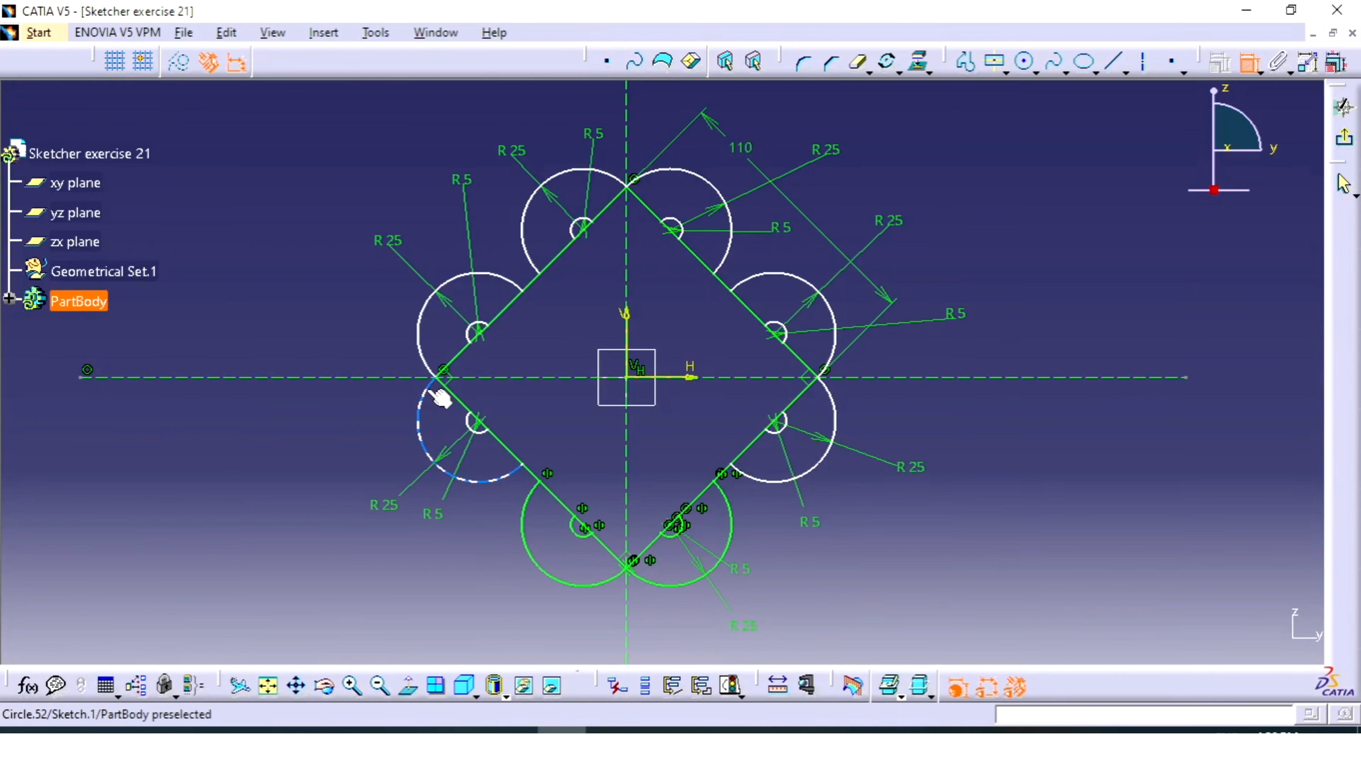
# At the diamond's left corner, constrain the lower large arc tangent to the upper-left side and the upper arc tangent to the lower-left side
pyautogui.click(435, 400)
pyautogui.rightClick(534, 418)
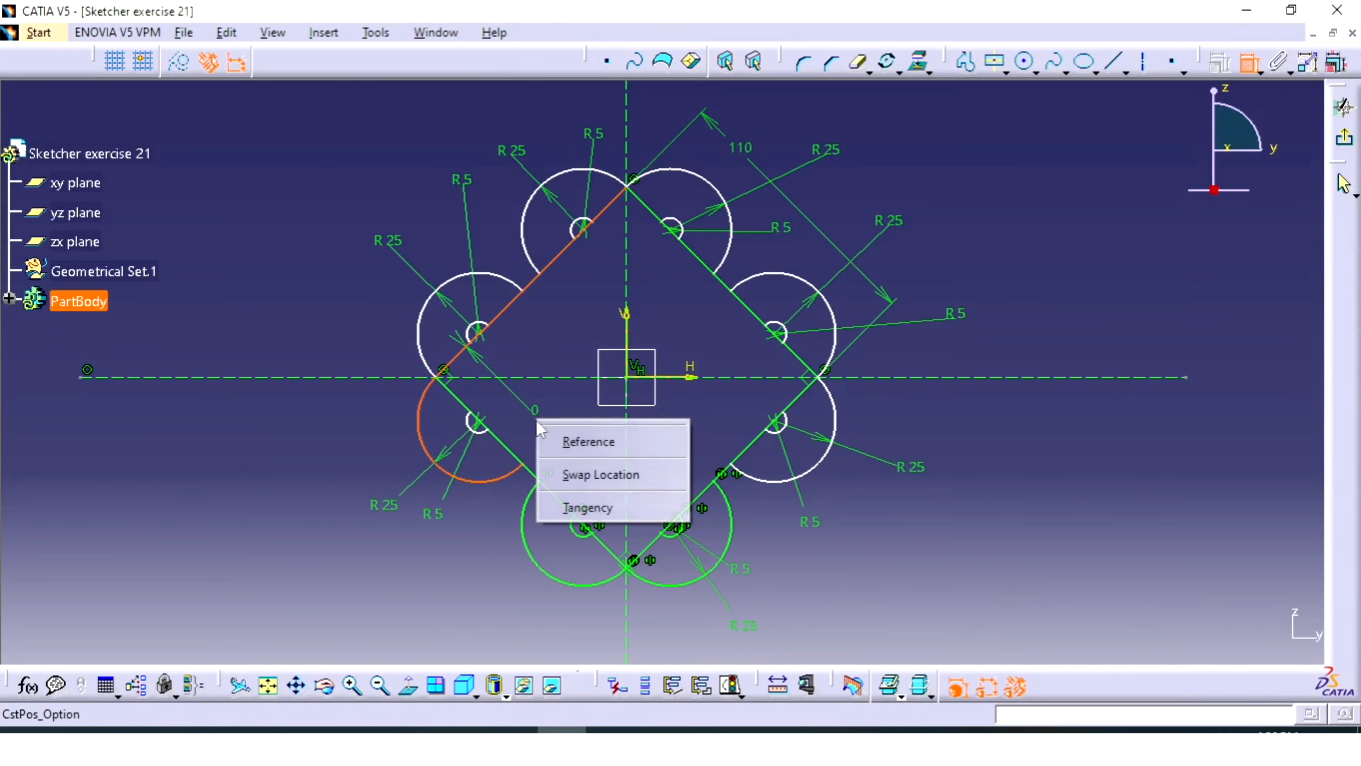
pyautogui.click(563, 507)
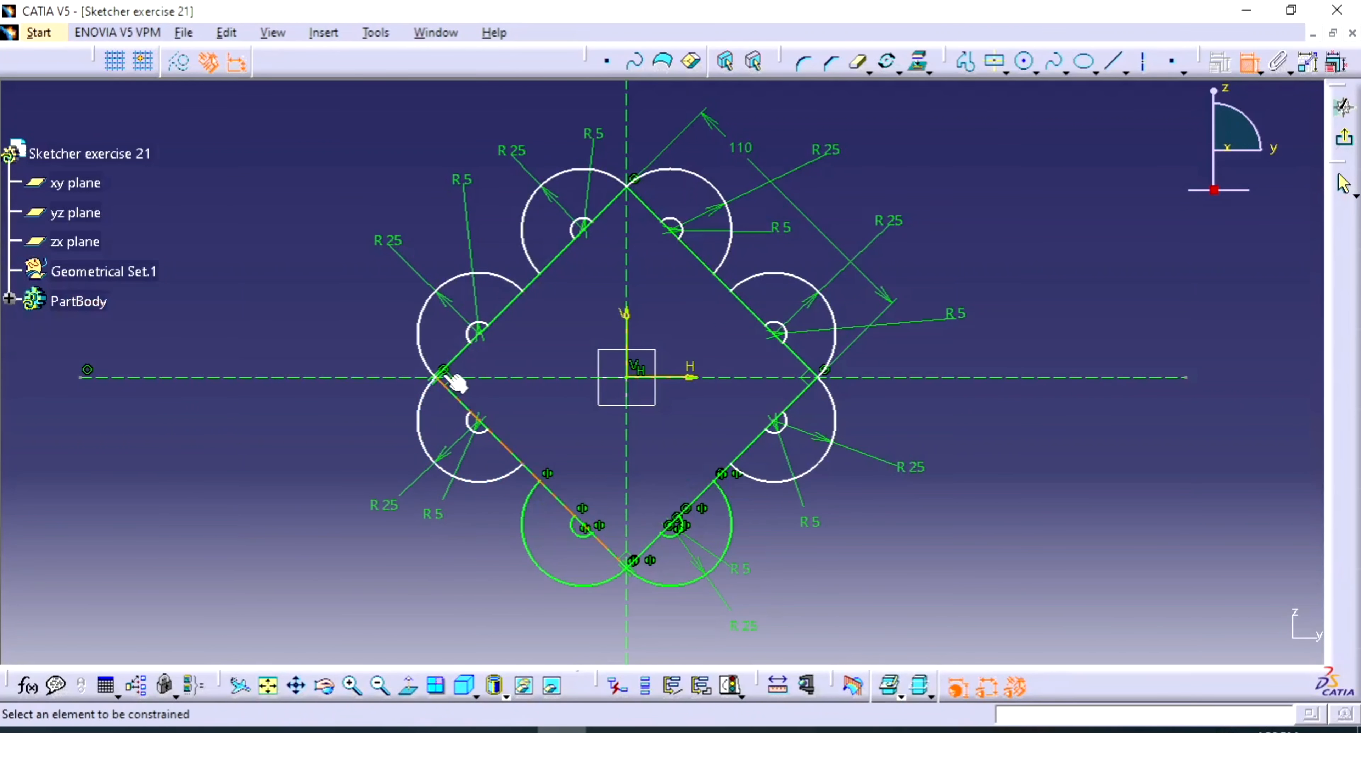
pyautogui.click(424, 357)
pyautogui.click(462, 398)
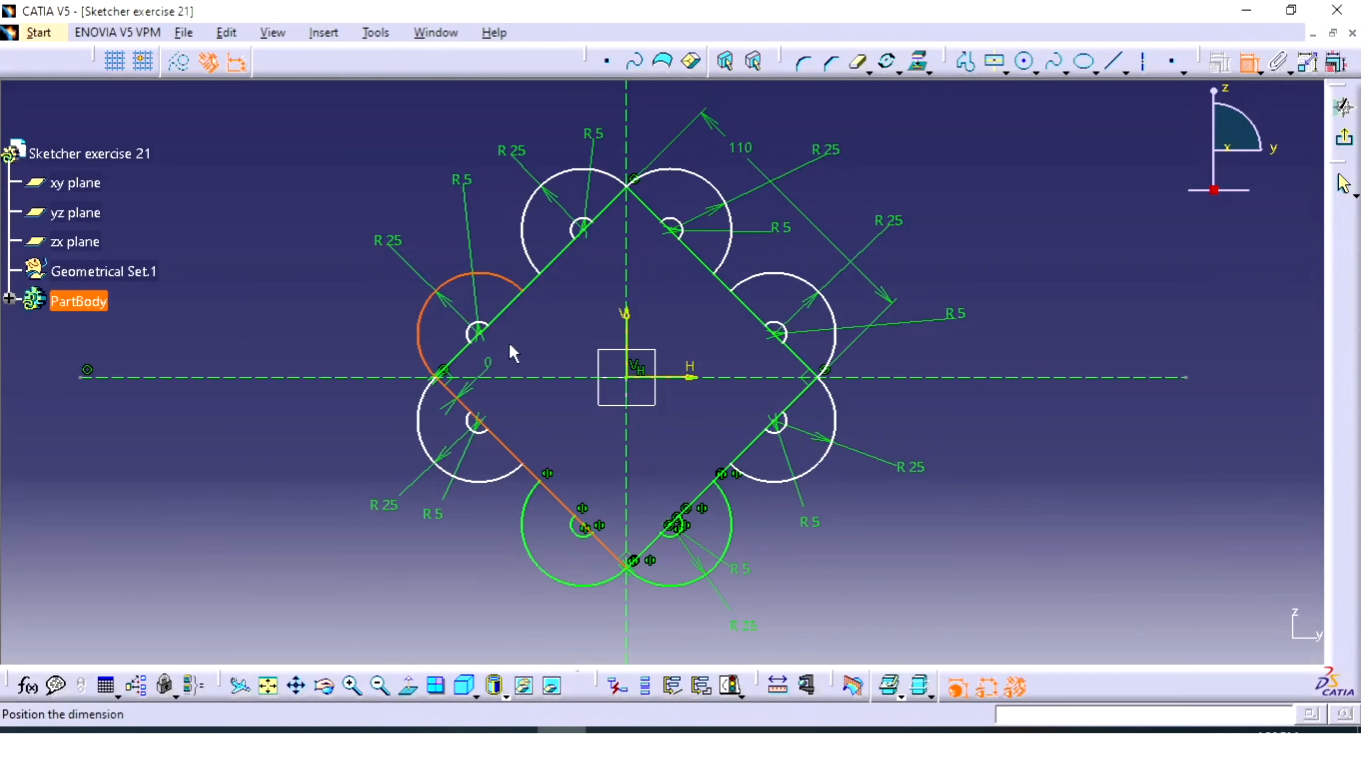
pyautogui.rightClick(512, 343)
pyautogui.click(588, 433)
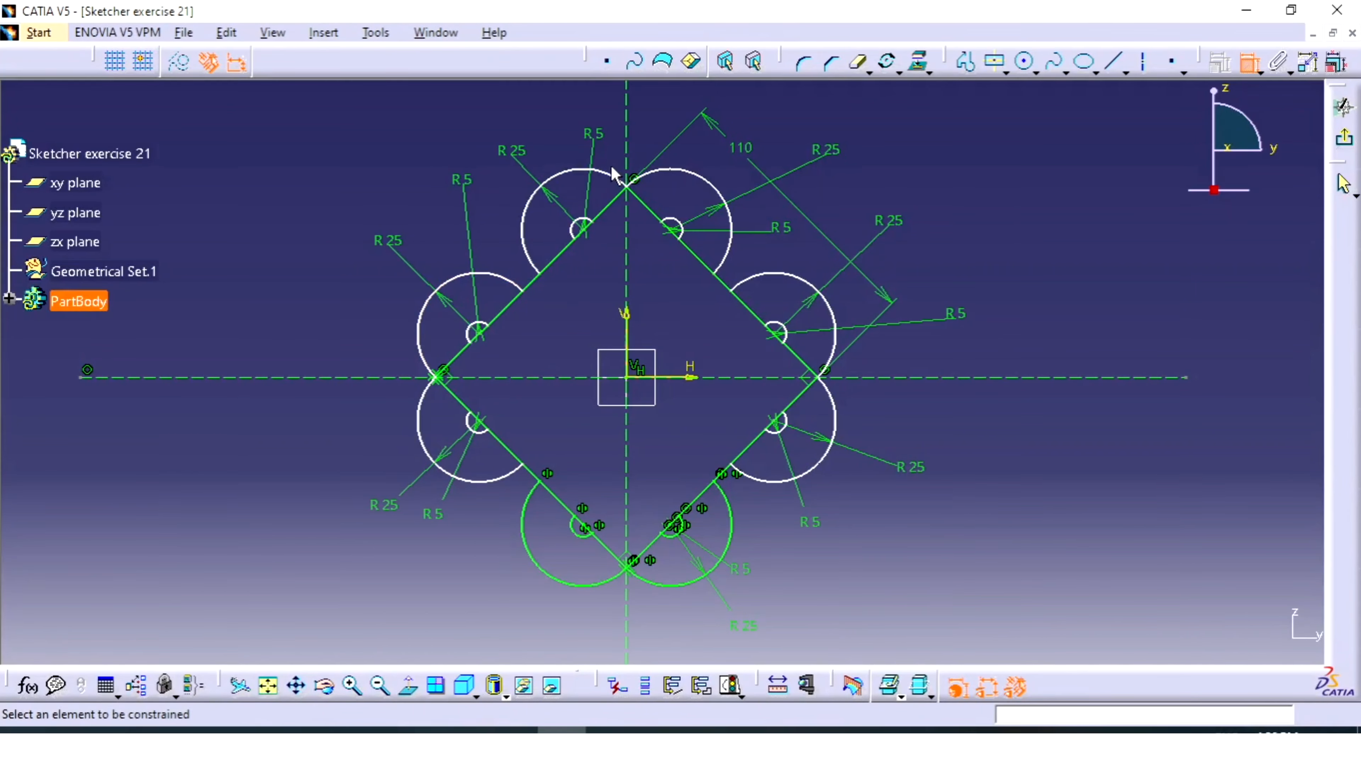
# At the diamond's top corner, constrain the left large arc tangent to the upper-right side and the right arc tangent to the upper-left side
pyautogui.click(622, 183)
pyautogui.click(648, 206)
pyautogui.rightClick(641, 283)
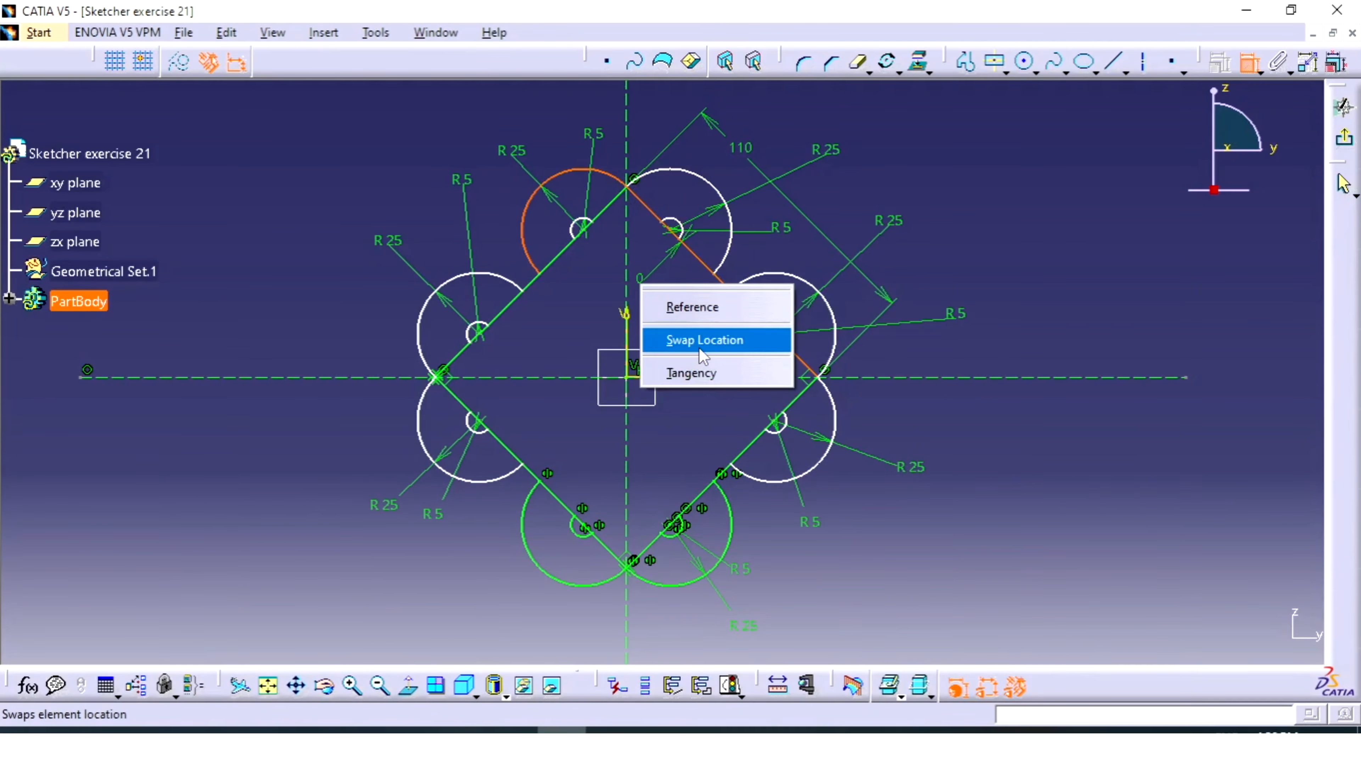
pyautogui.click(700, 373)
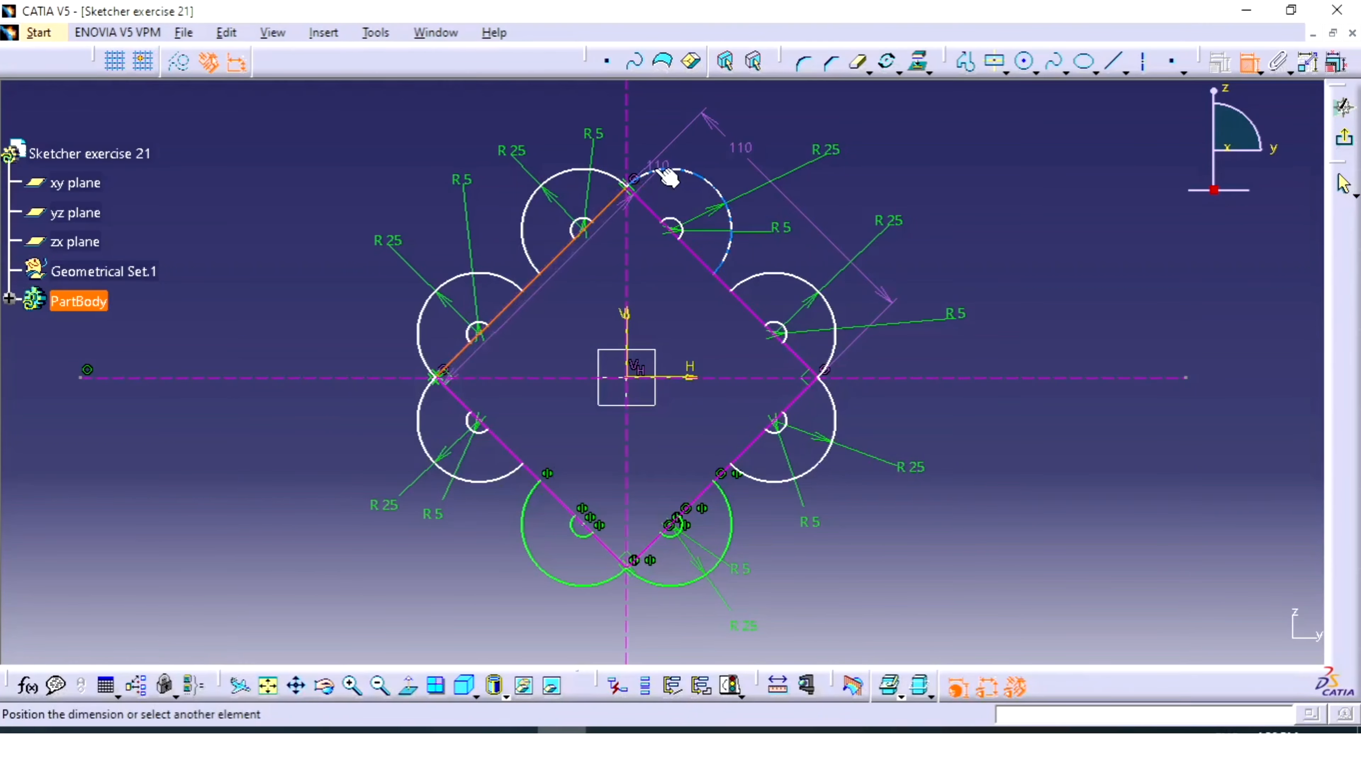
pyautogui.click(633, 173)
pyautogui.rightClick(589, 137)
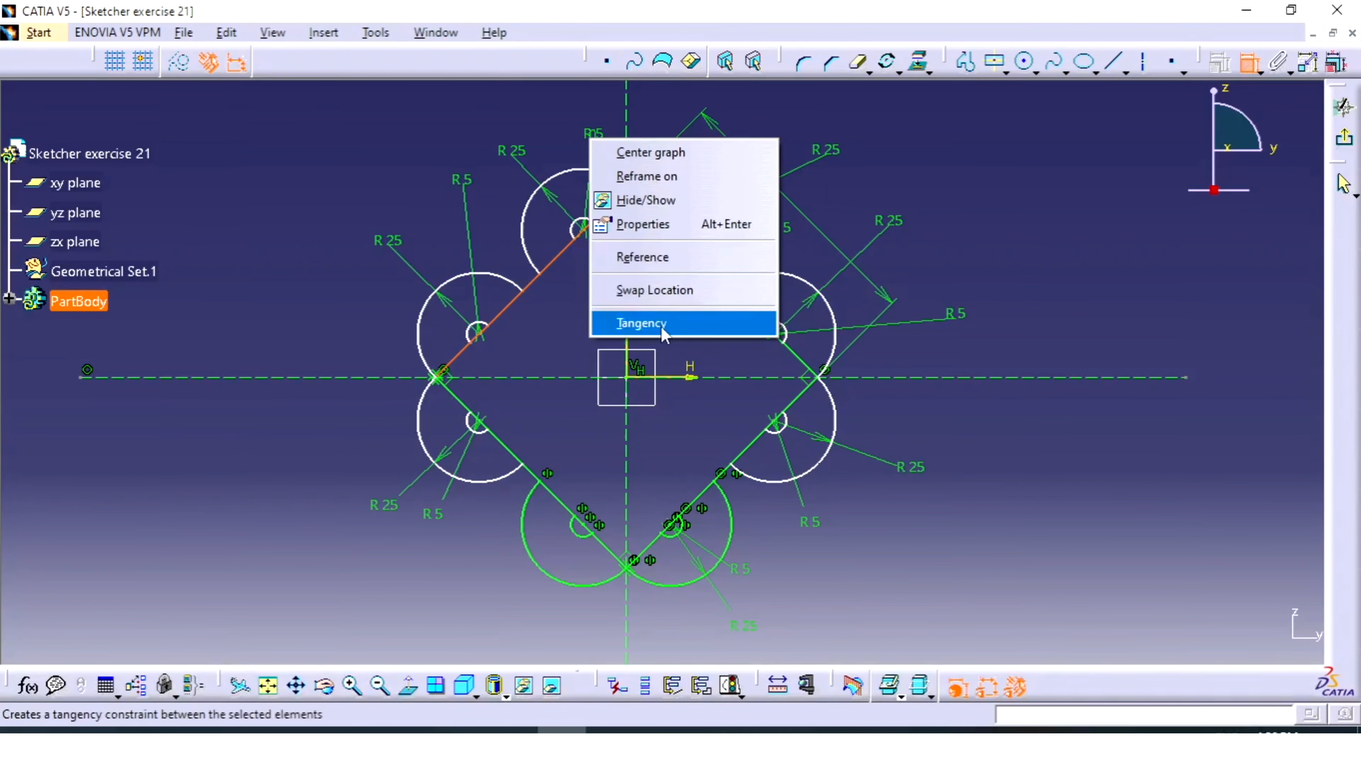
pyautogui.click(640, 320)
# At the diamond's right corner, constrain the lower large arc tangent to the upper-right side and the upper arc tangent to the lower-right side
pyautogui.click(1243, 63)
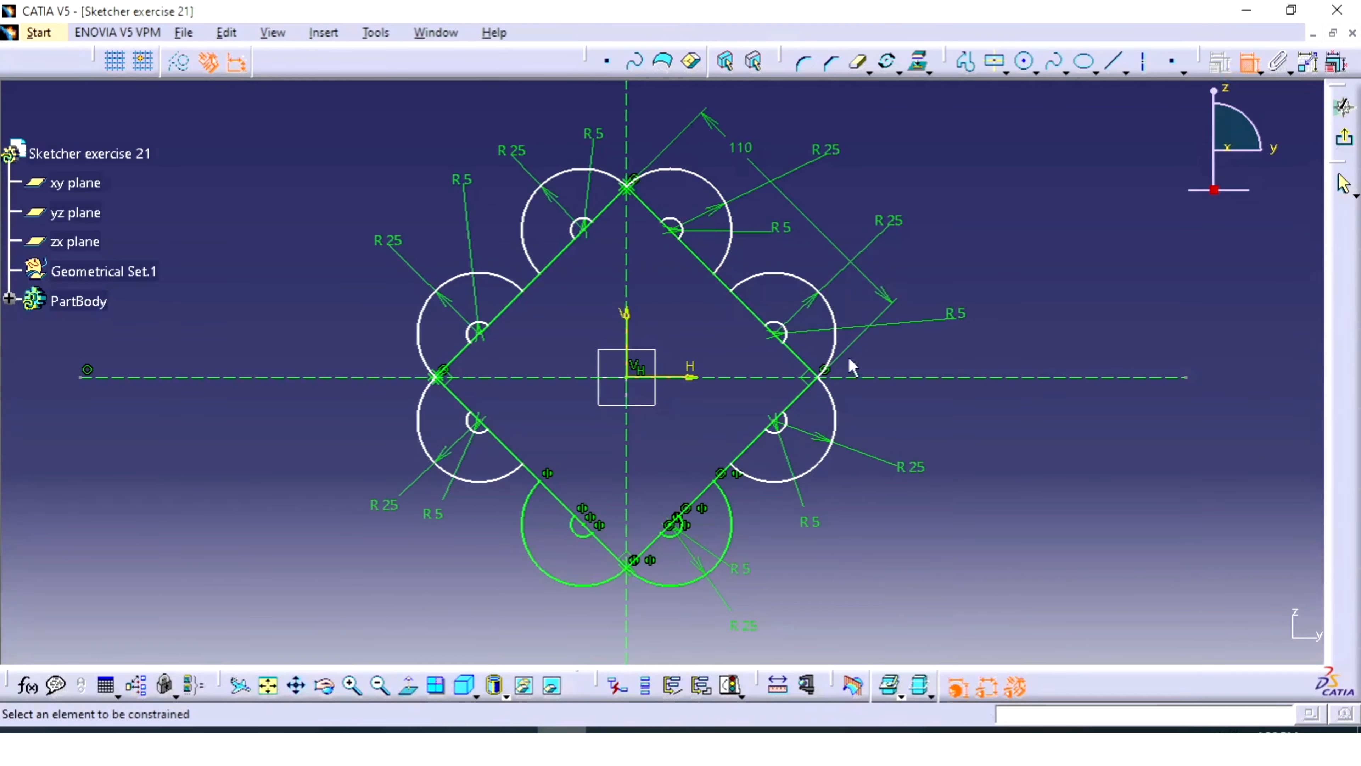
pyautogui.click(797, 363)
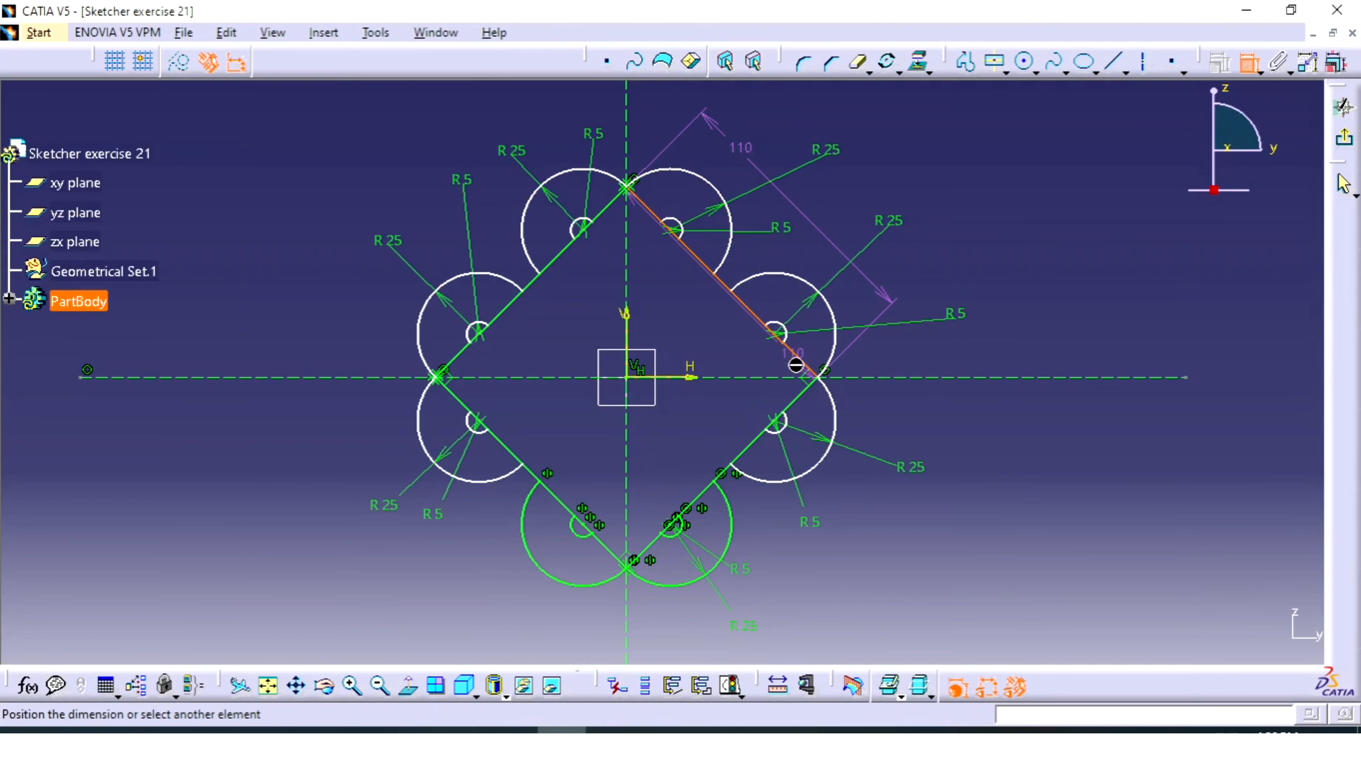
pyautogui.click(832, 391)
pyautogui.rightClick(874, 353)
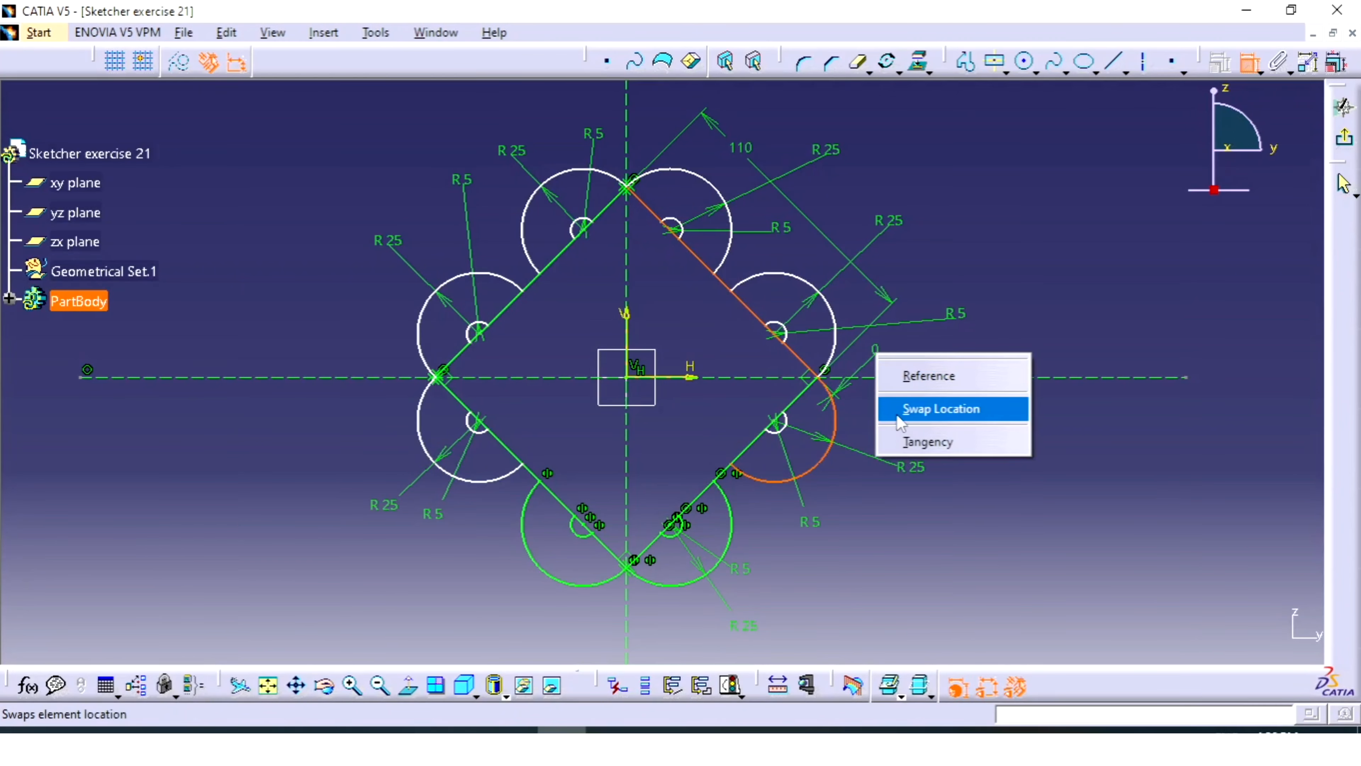
pyautogui.click(912, 440)
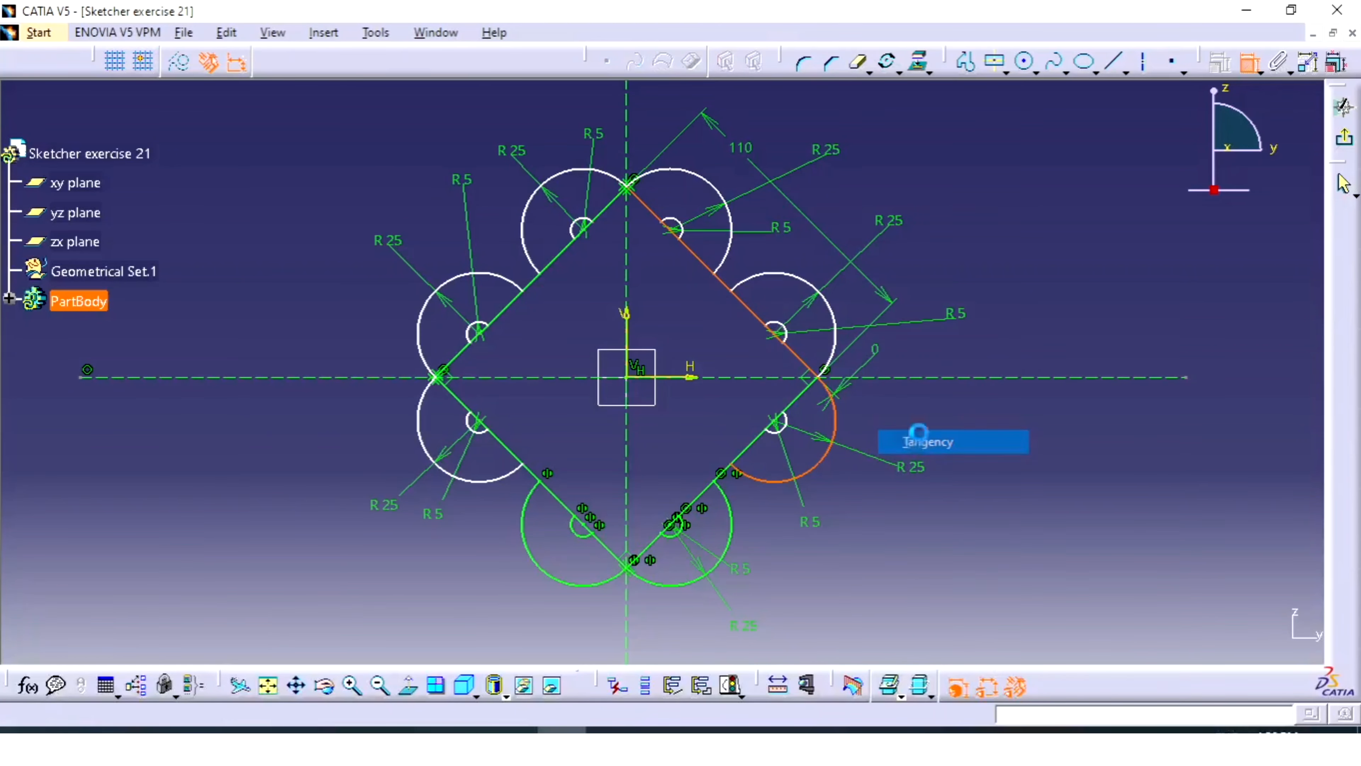
pyautogui.click(805, 388)
pyautogui.click(837, 367)
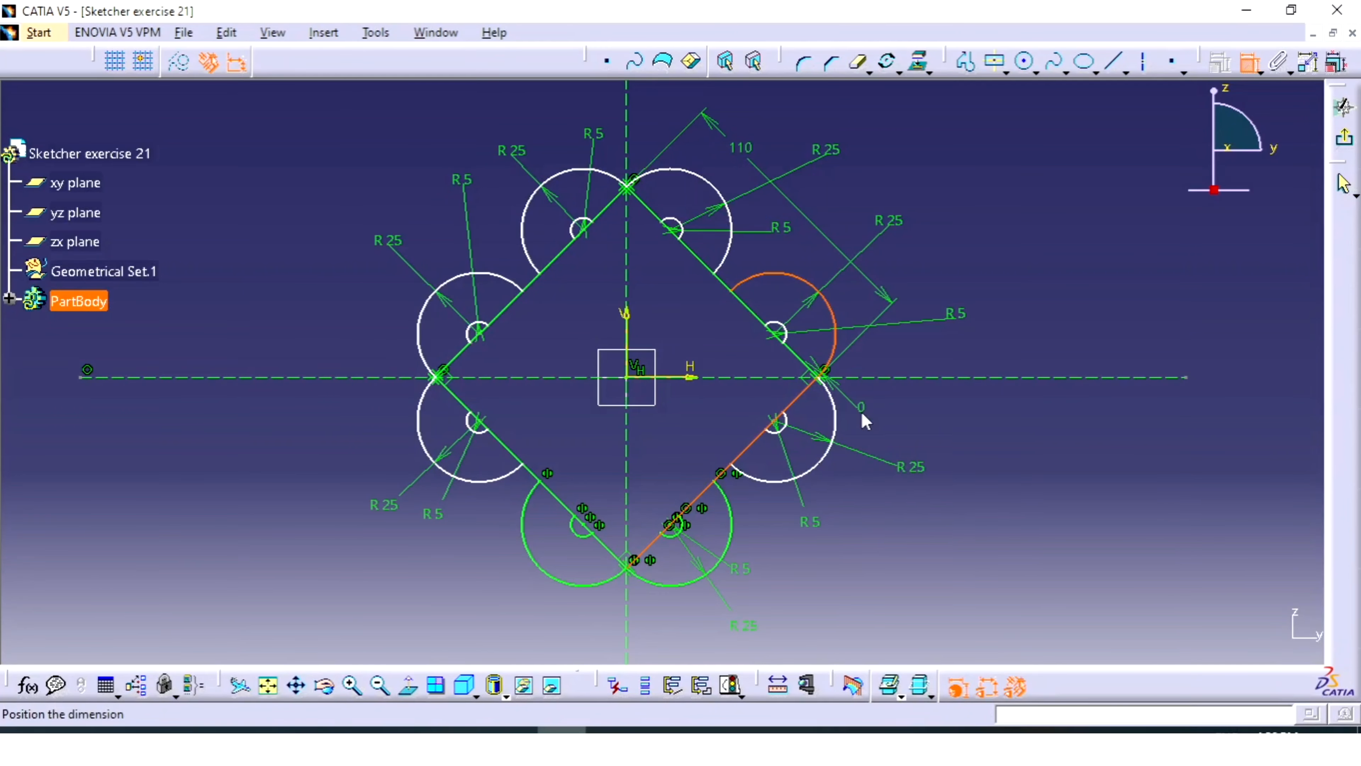
pyautogui.rightClick(861, 411)
pyautogui.click(911, 502)
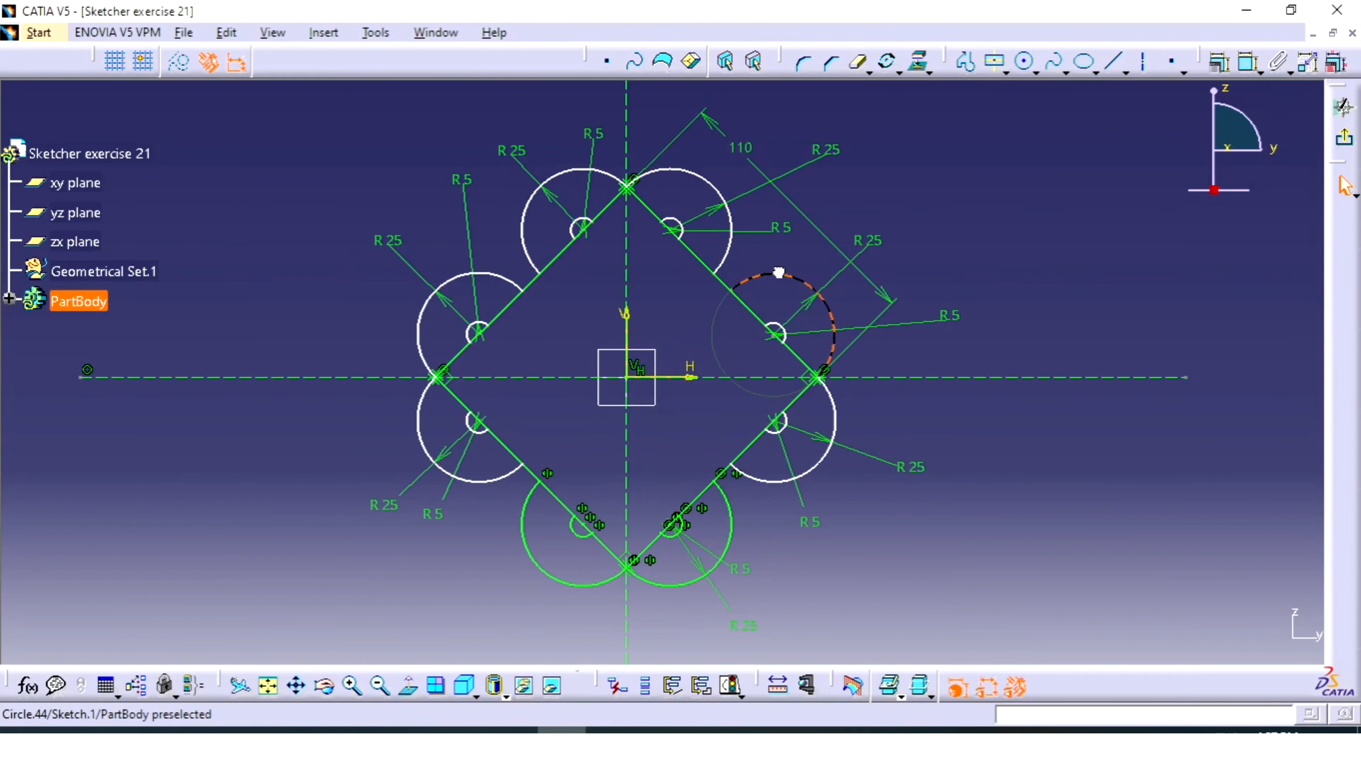
# Make the arc centres nearest the diamond's right corner coincident with the upper-right and lower-right sides
pyautogui.moveTo(779, 272); pyautogui.dragTo(807, 272)
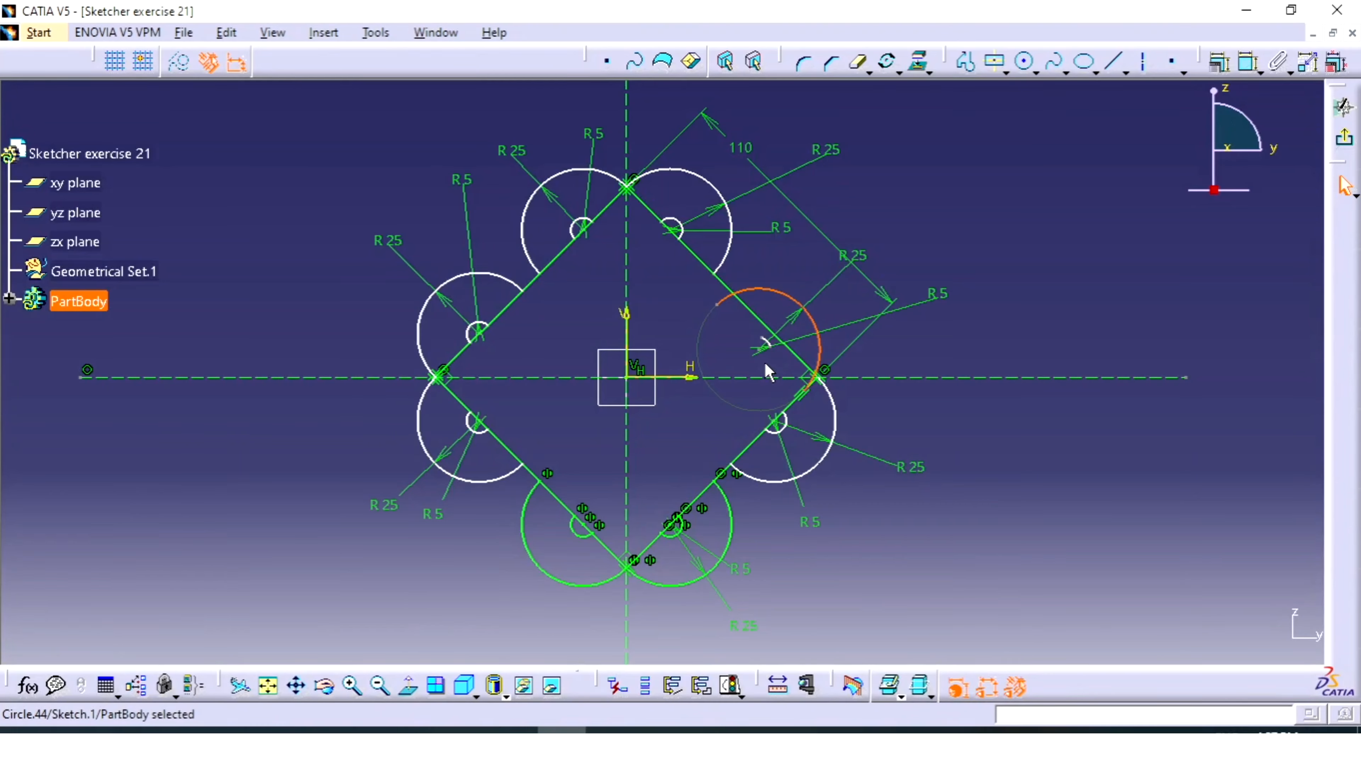
pyautogui.click(1045, 324)
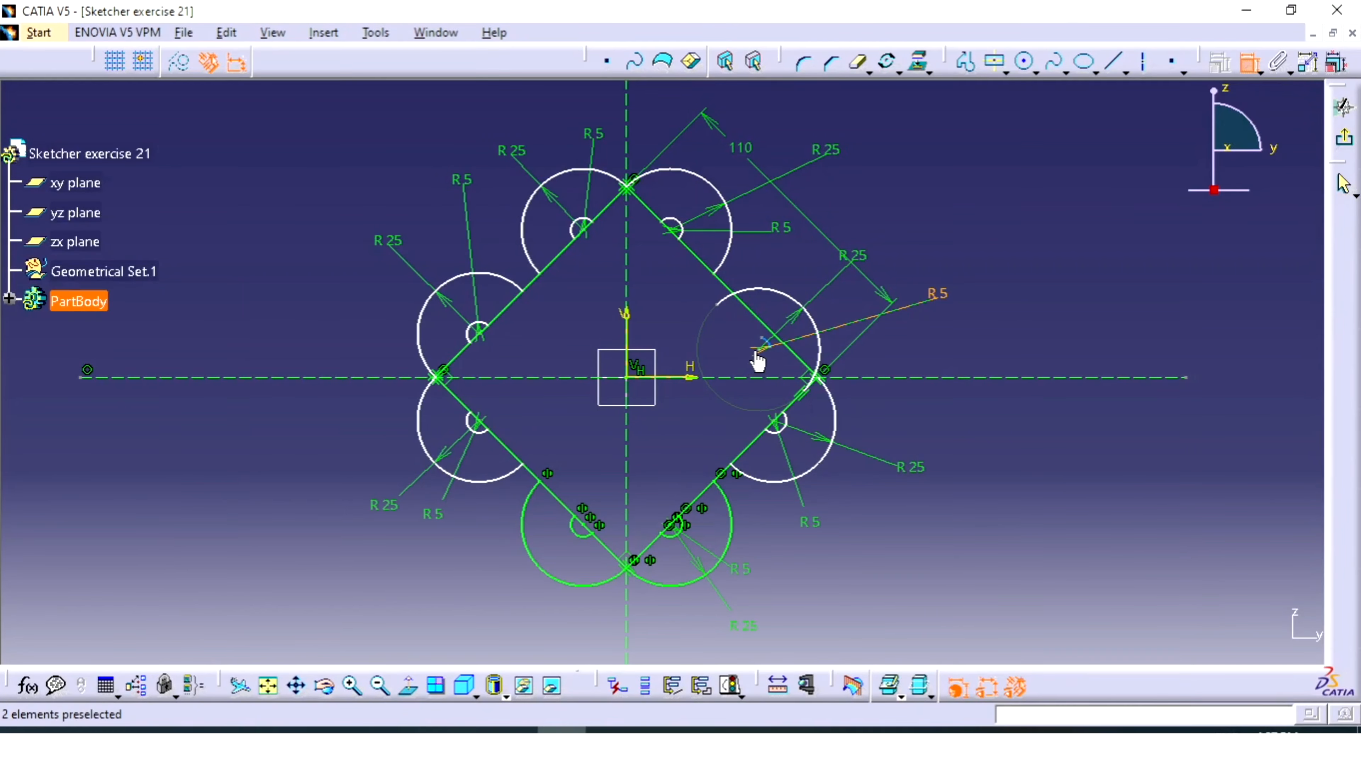
pyautogui.click(766, 347)
pyautogui.click(762, 319)
pyautogui.rightClick(834, 271)
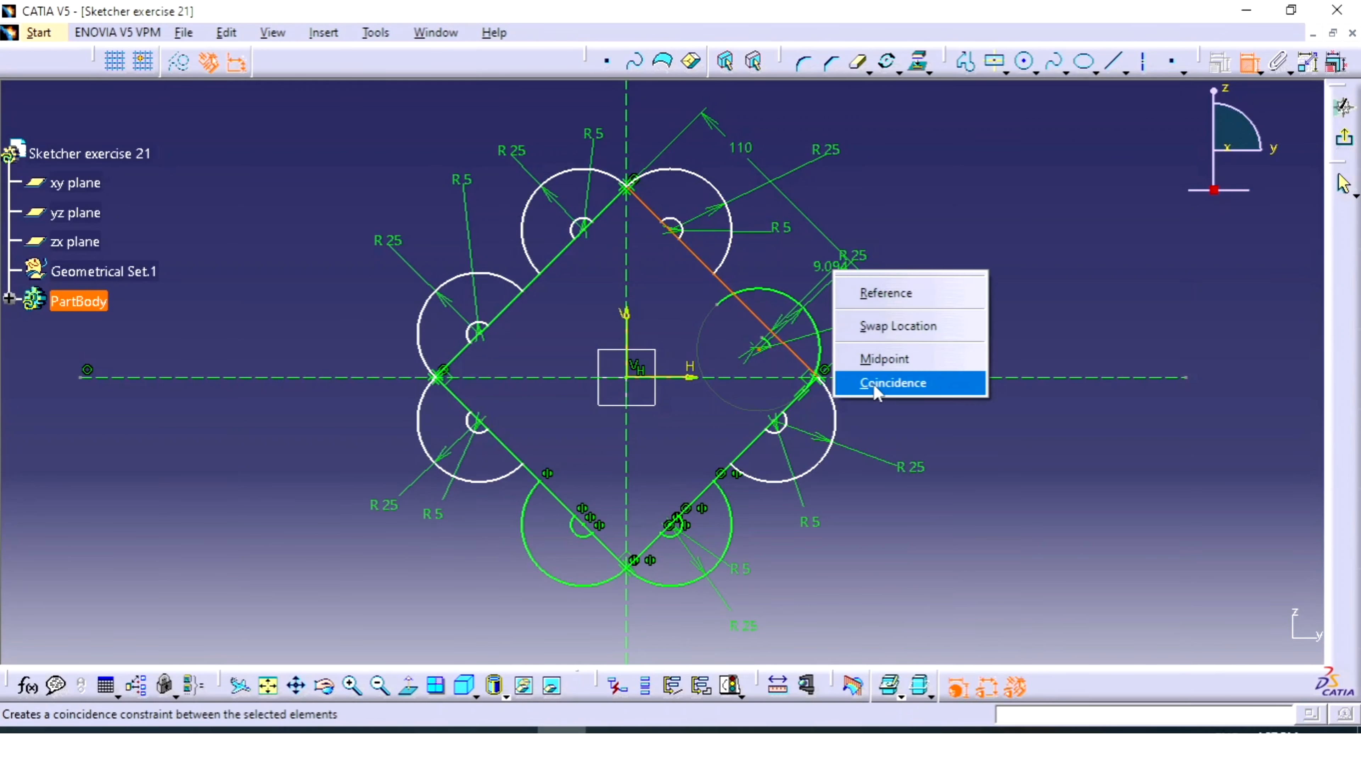
pyautogui.click(874, 384)
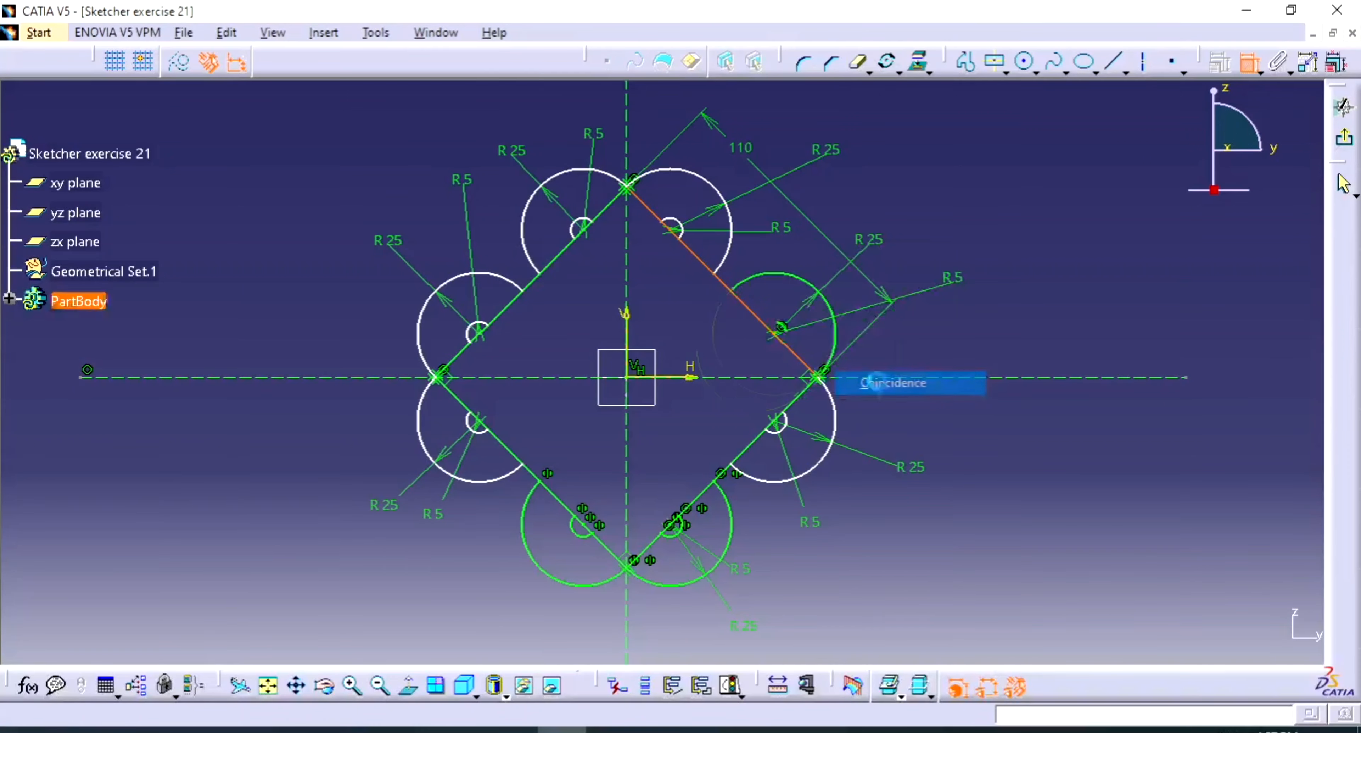
pyautogui.click(799, 399)
pyautogui.rightClick(804, 395)
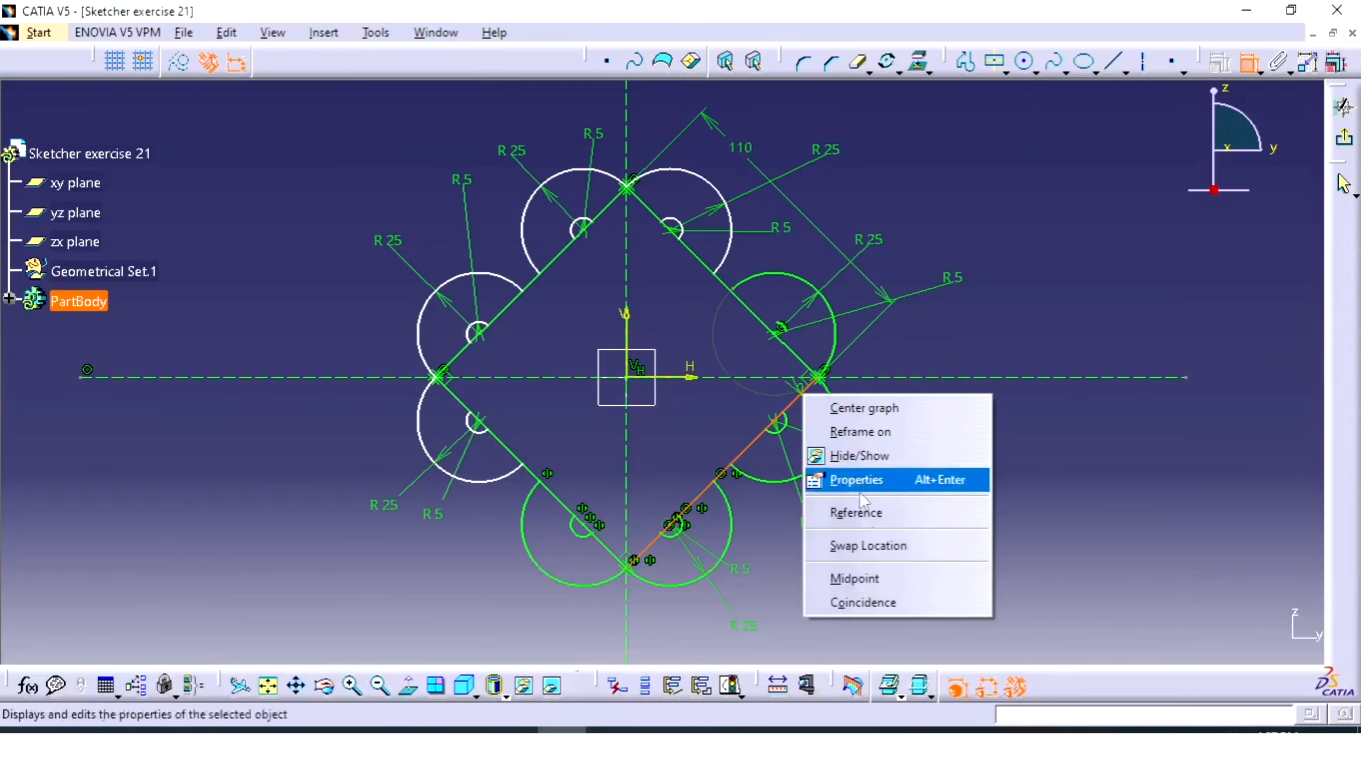
pyautogui.click(865, 602)
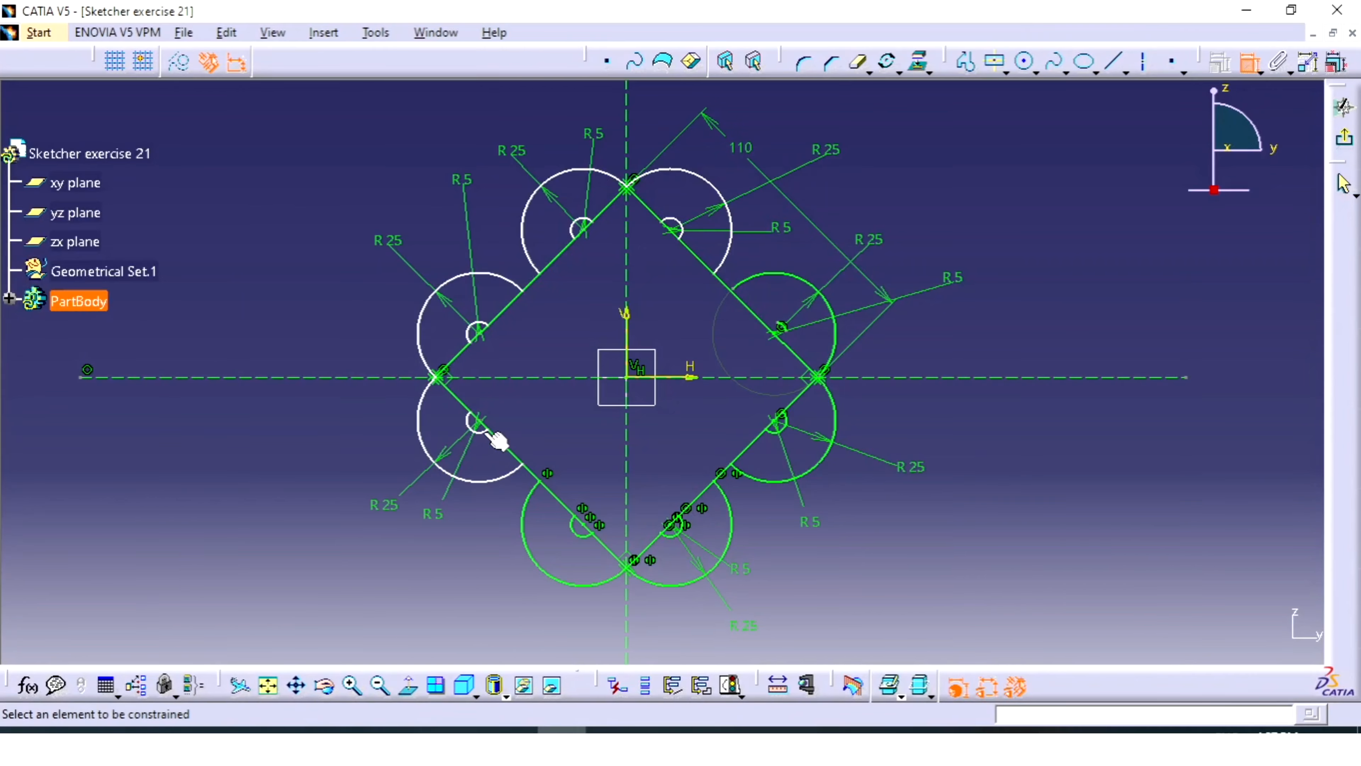
# Make the arc centres nearest the diamond's left corner coincident with the lower-left and upper-left sides
pyautogui.rightClick(496, 443)
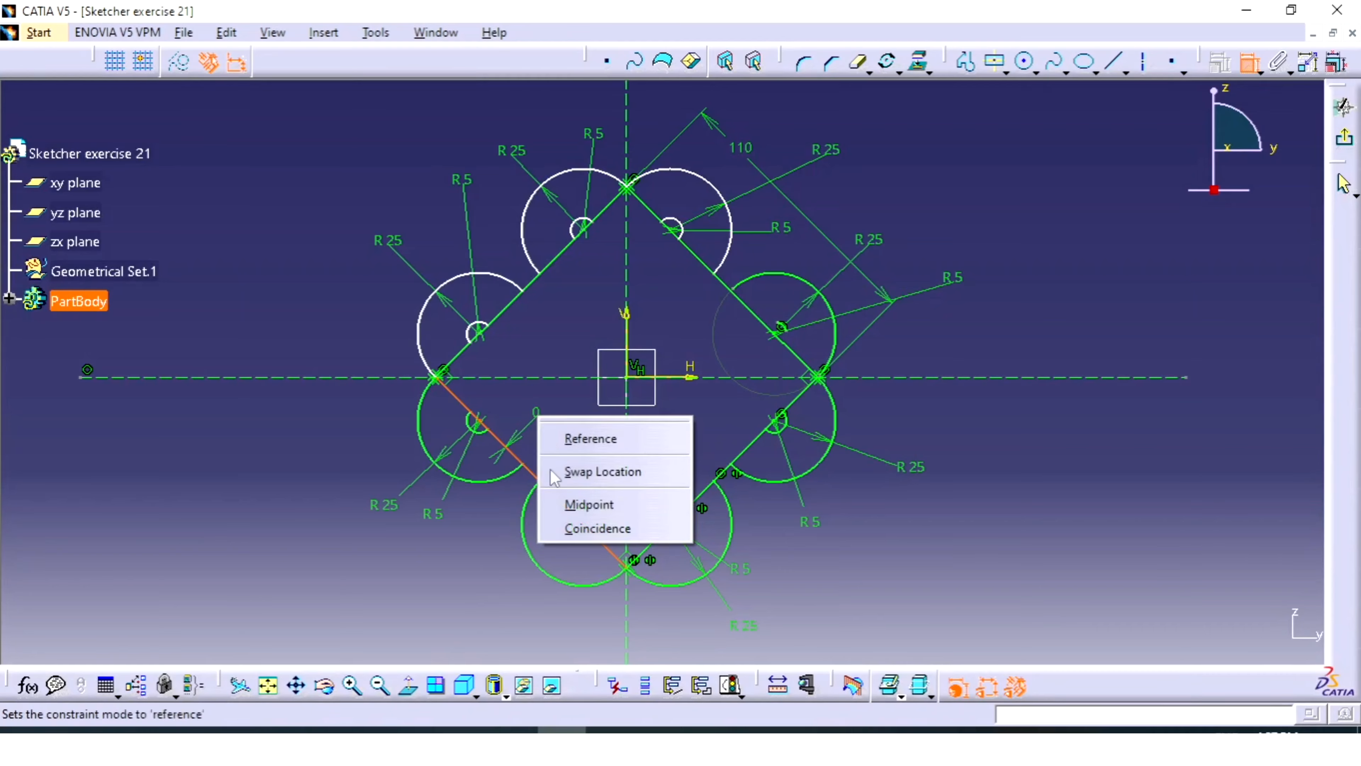
pyautogui.click(577, 527)
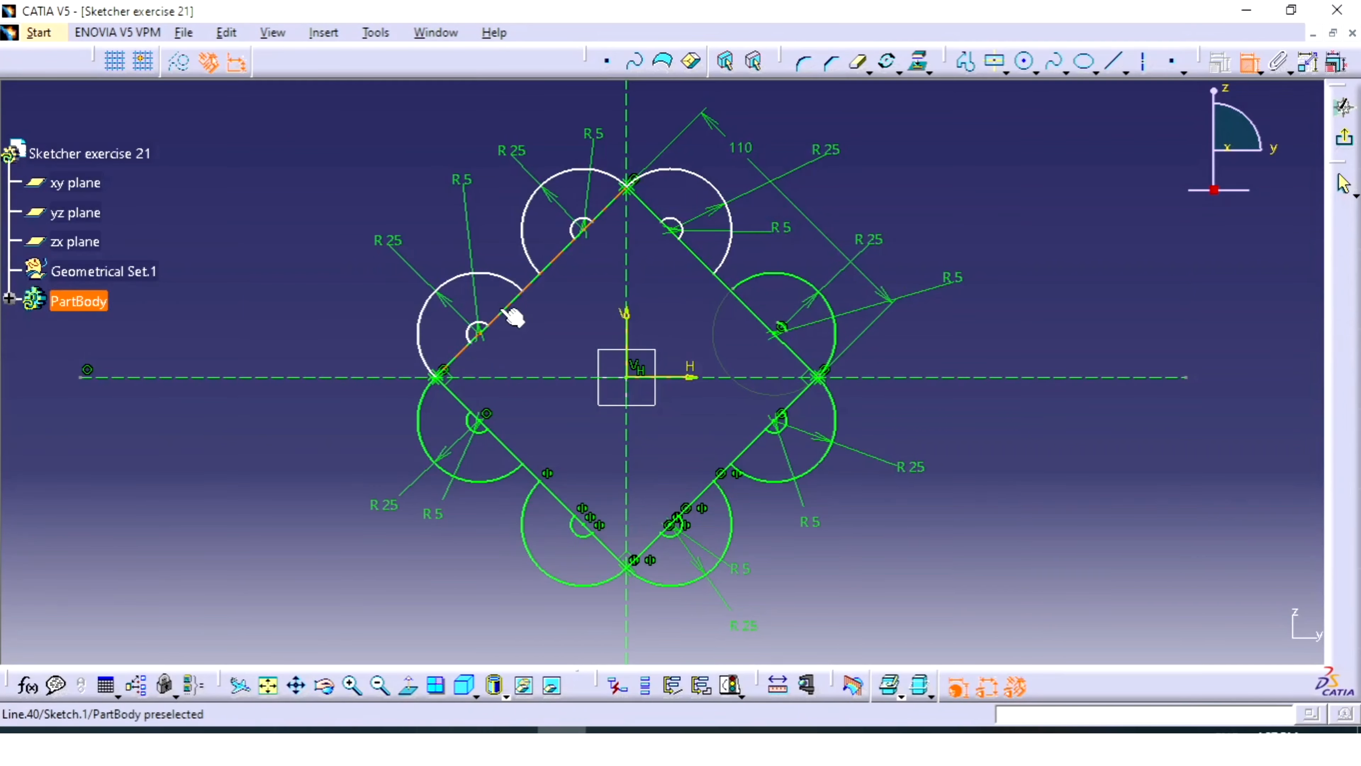
pyautogui.rightClick(523, 317)
pyautogui.click(574, 426)
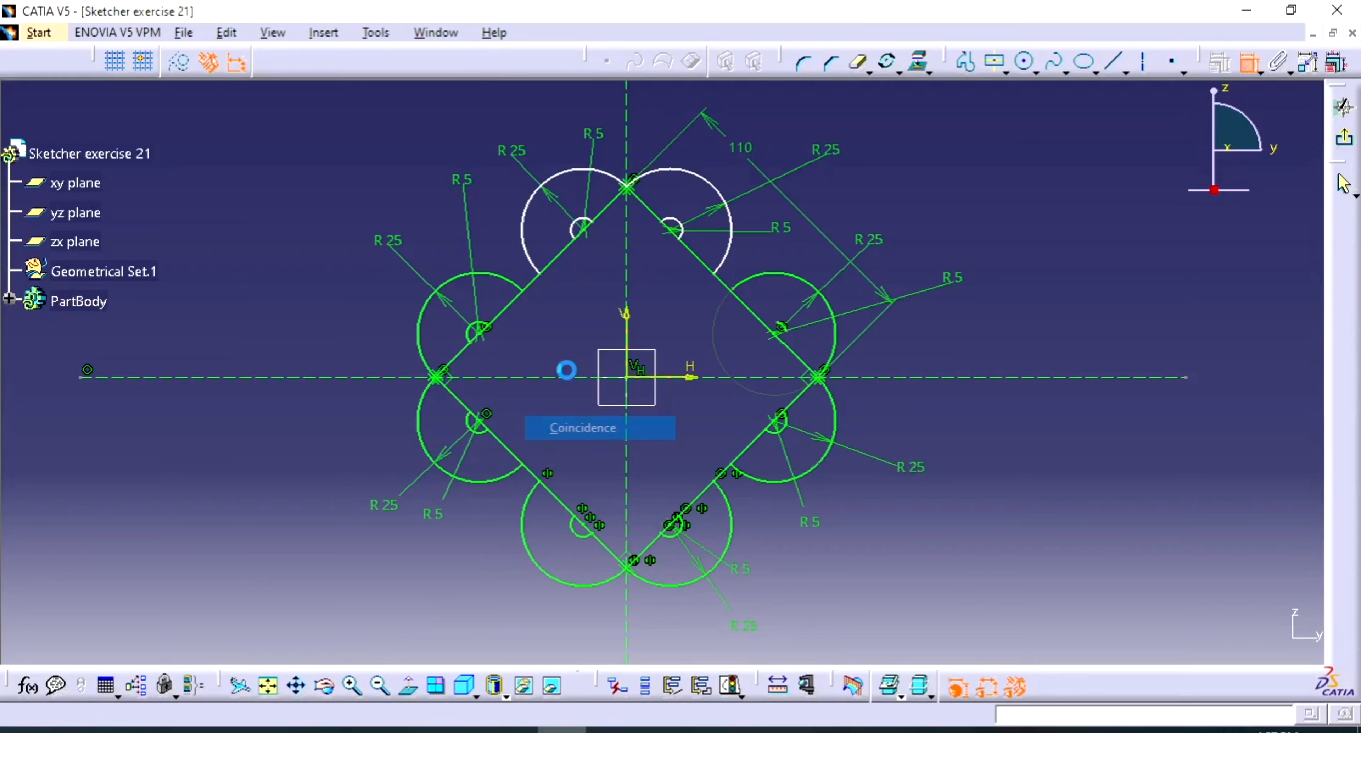
# Make the arc centres nearest the diamond's top corner coincident with the upper-left and upper-right sides
pyautogui.click(582, 229)
pyautogui.rightClick(616, 226)
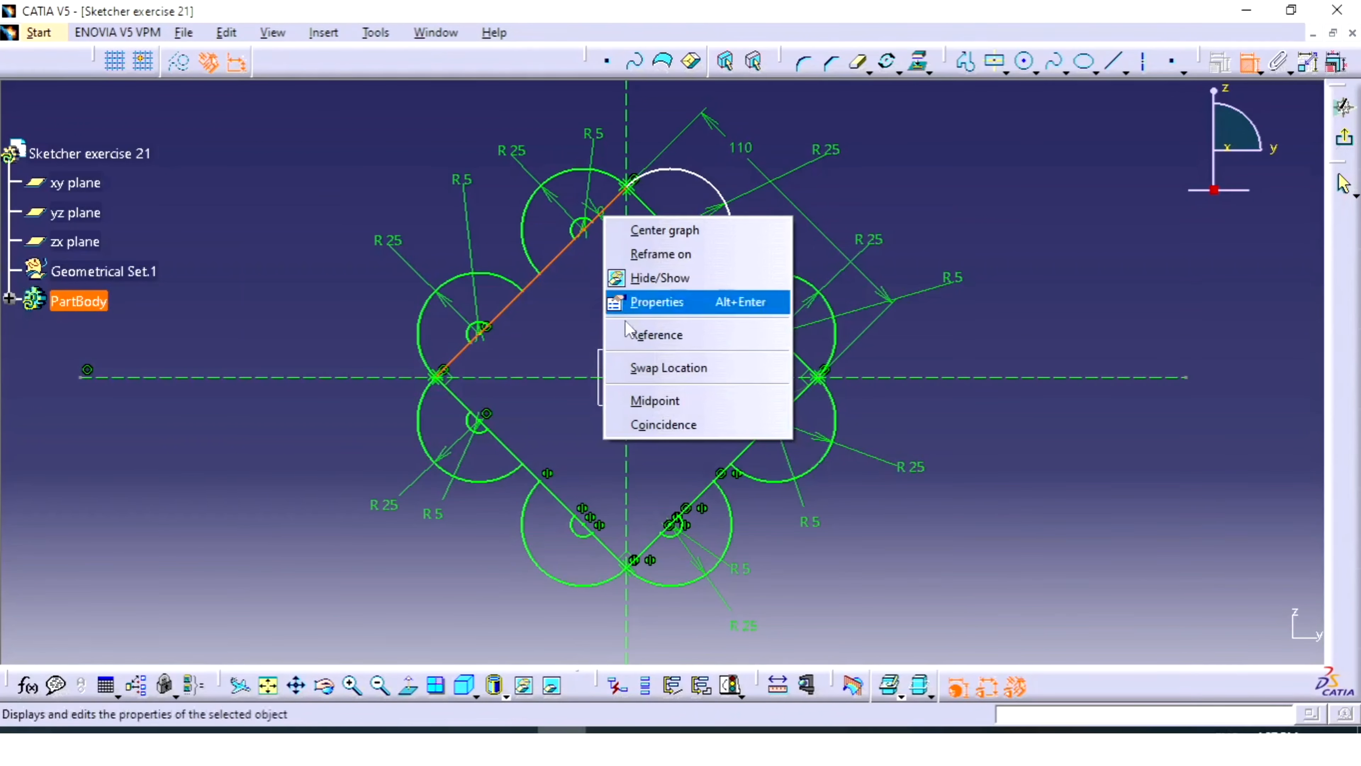
pyautogui.click(641, 401)
pyautogui.click(681, 233)
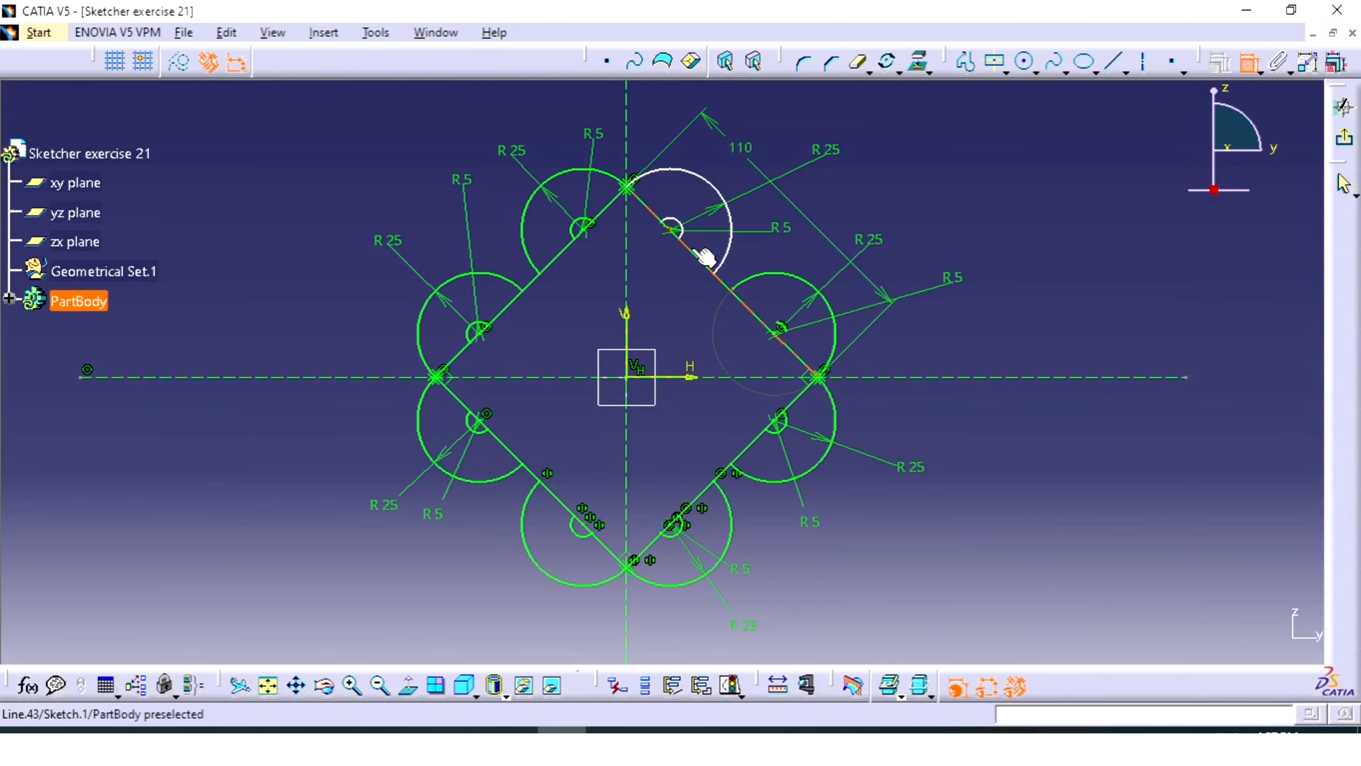
pyautogui.rightClick(696, 248)
pyautogui.click(746, 458)
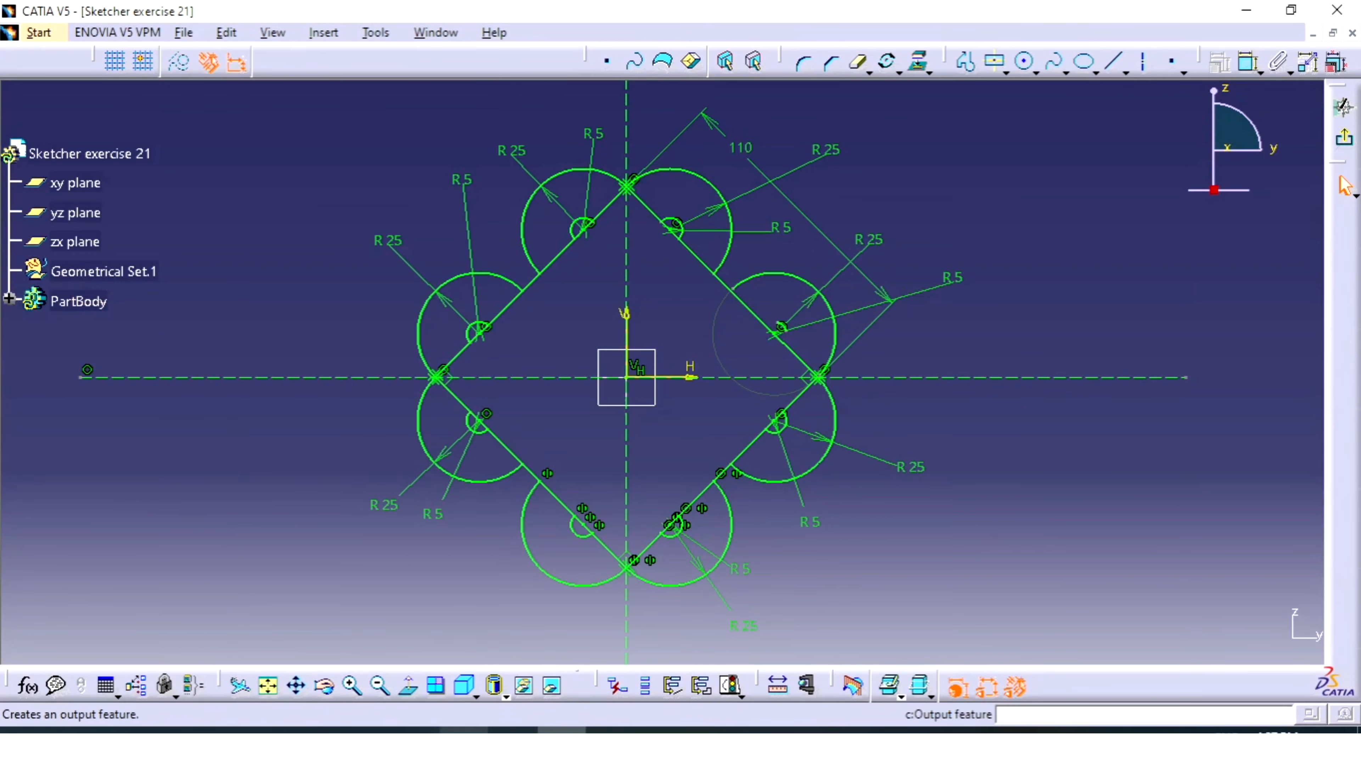
# Consult the reference drawing and offset the diamond's four sides 20 mm inward as a single instance
pyautogui.hotkey('alt', 'Tab')
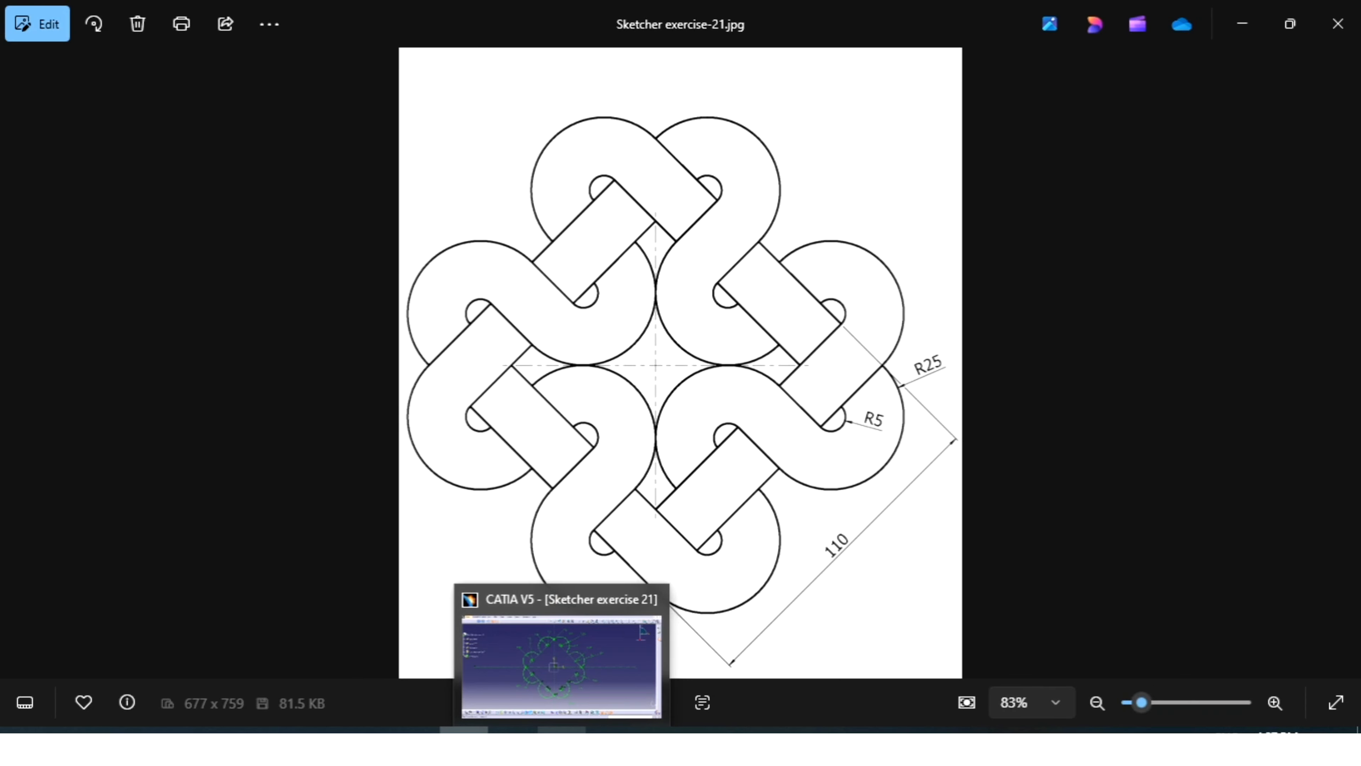
pyautogui.click(562, 729)
pyautogui.keyDown('ctrl'); pyautogui.moveTo(1068, 441); pyautogui.dragTo(1067, 432, button='middle'); pyautogui.keyUp('ctrl')
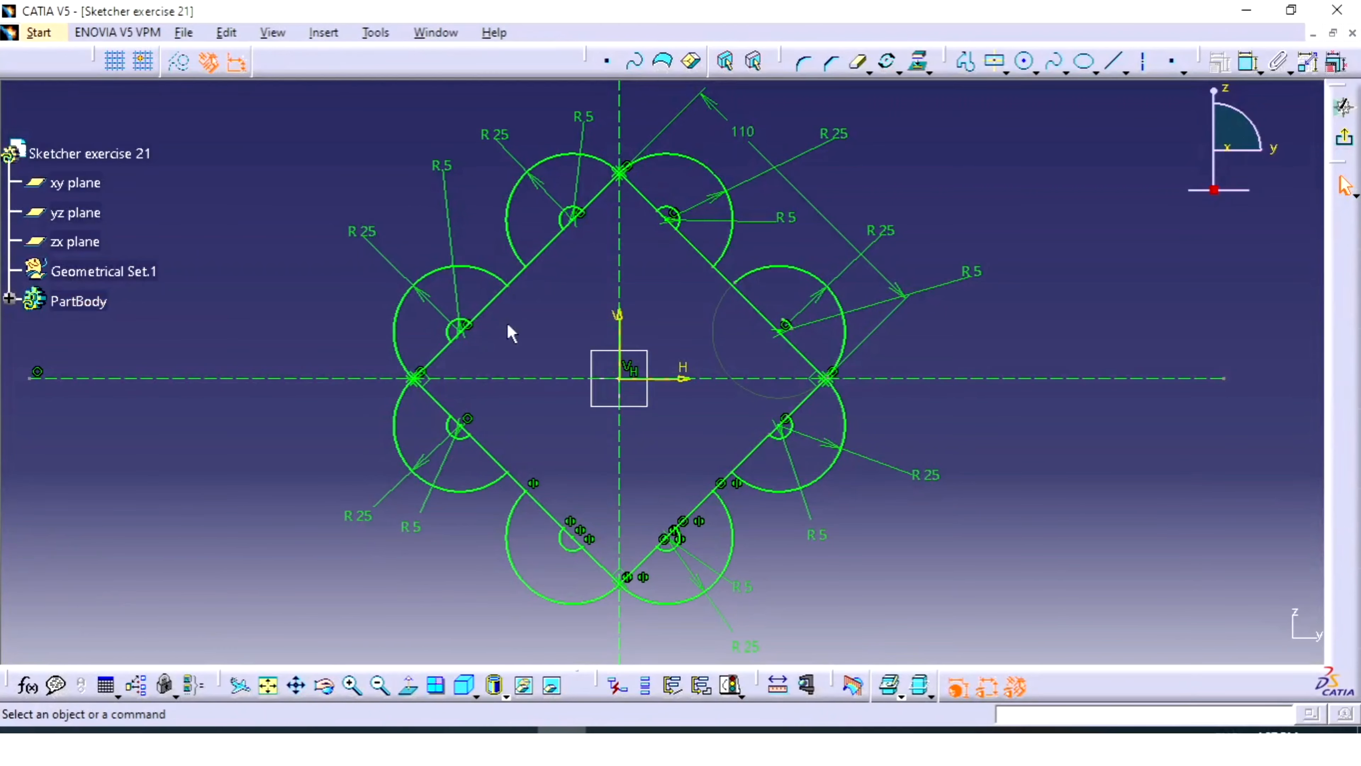
pyautogui.click(496, 296)
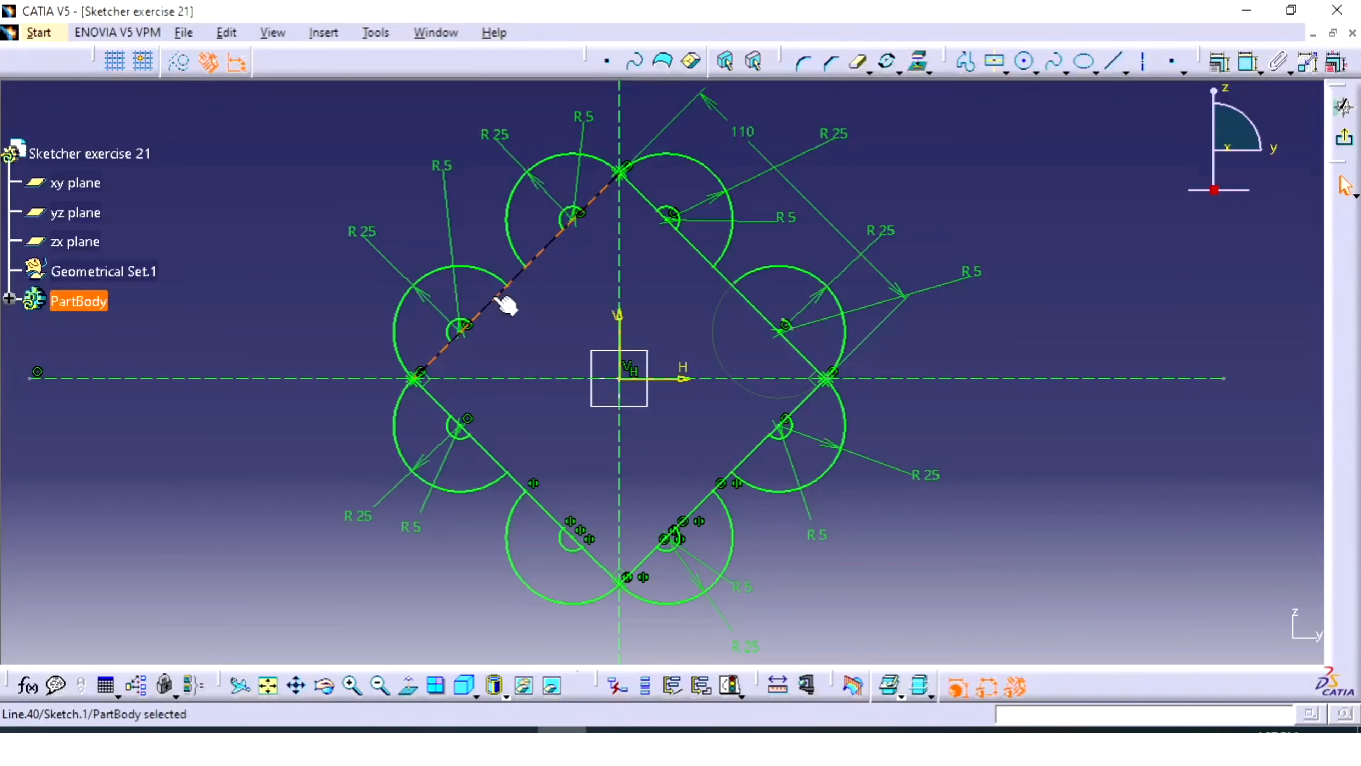
pyautogui.keyDown('ctrl'); pyautogui.click(699, 248); pyautogui.keyUp('ctrl')
pyautogui.keyDown('ctrl'); pyautogui.click(759, 452); pyautogui.keyUp('ctrl')
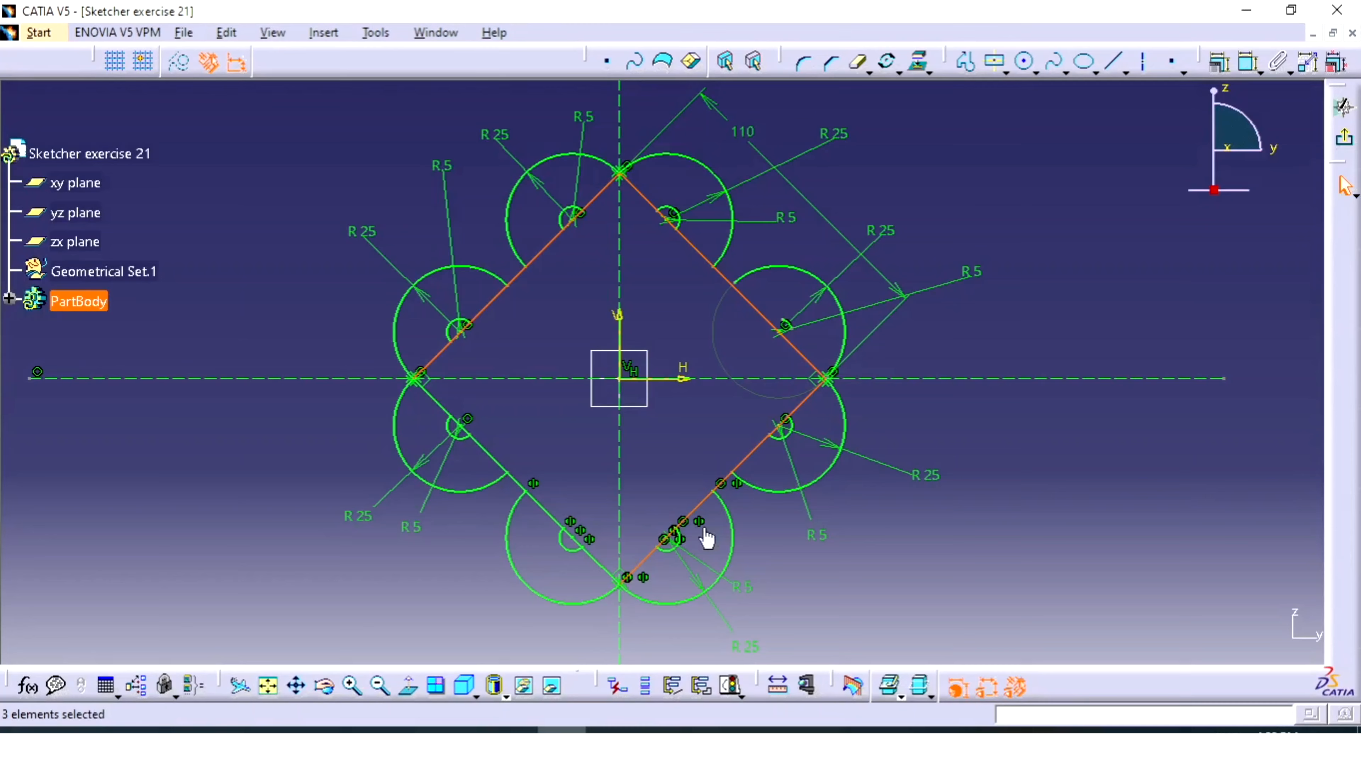
pyautogui.keyDown('ctrl'); pyautogui.click(552, 513); pyautogui.keyUp('ctrl')
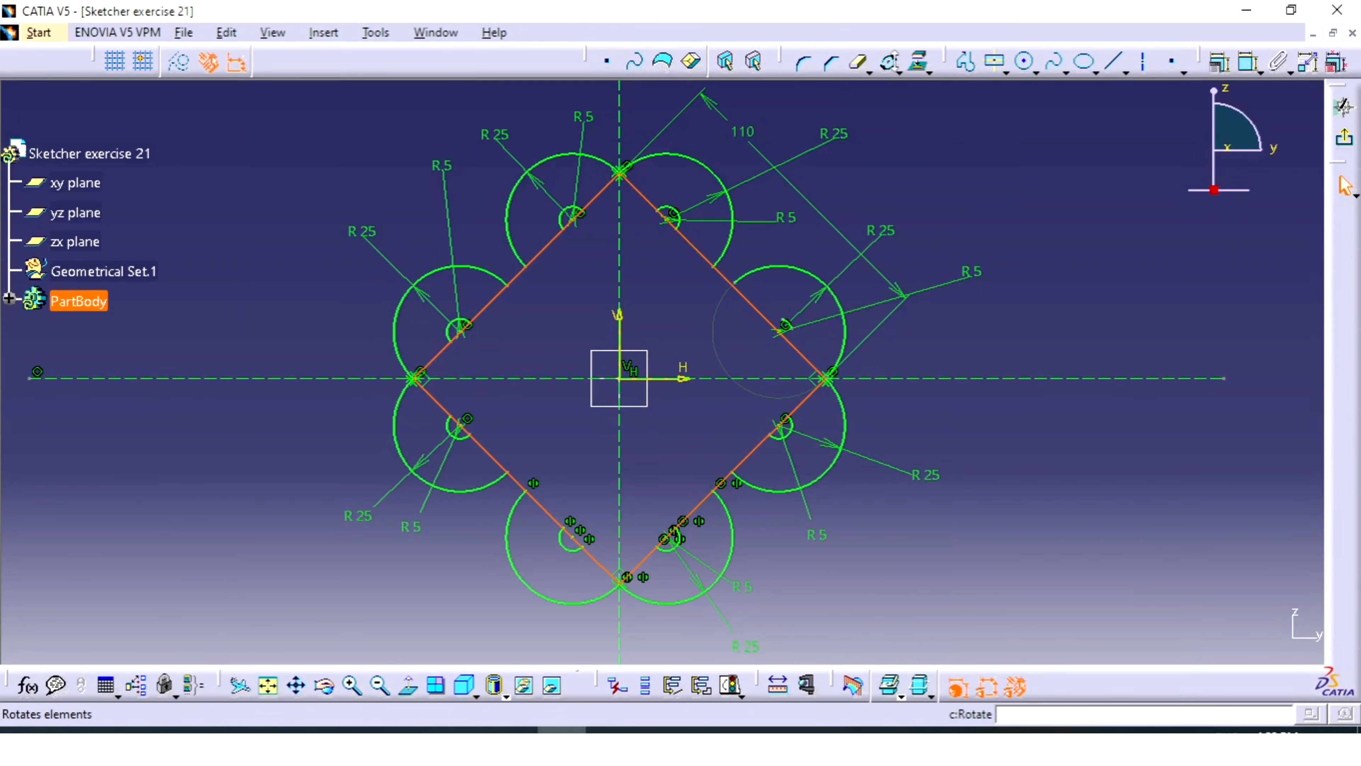
pyautogui.click(929, 71)
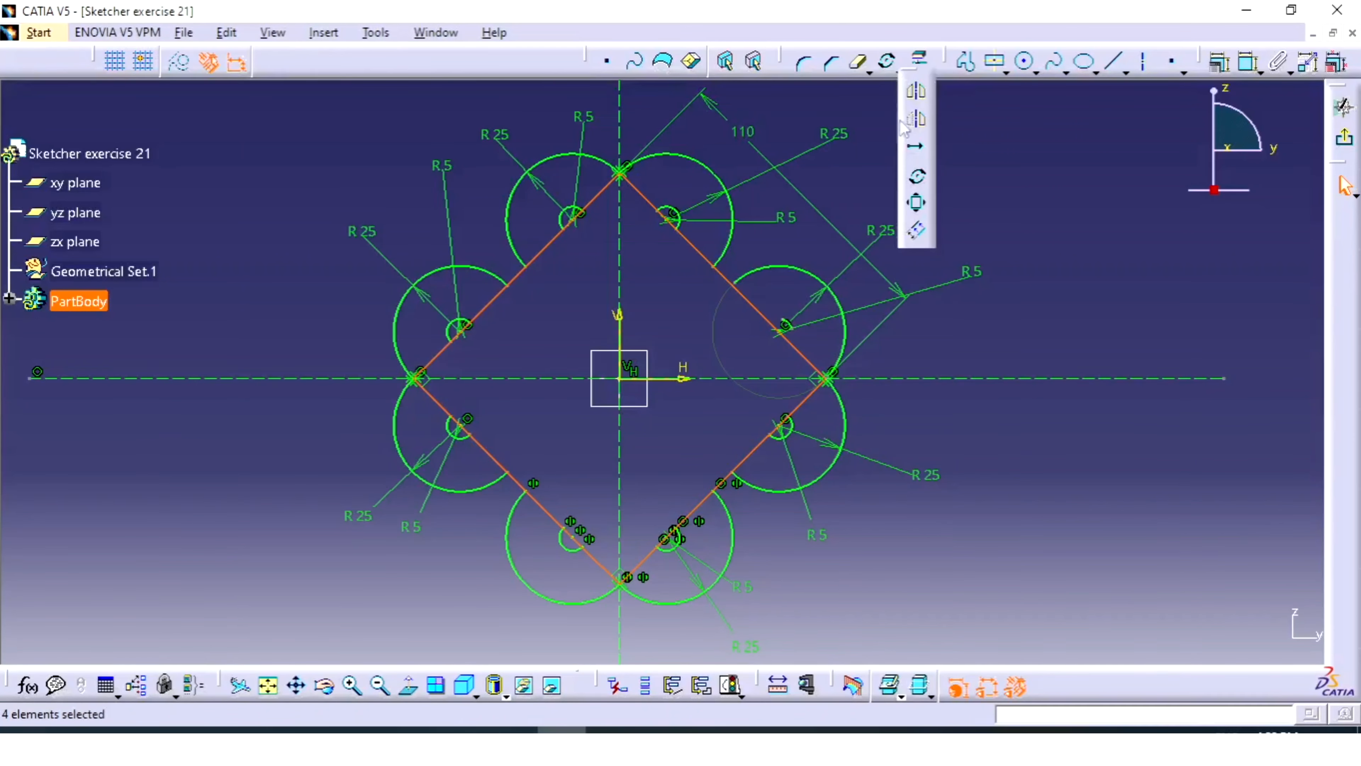
pyautogui.click(923, 236)
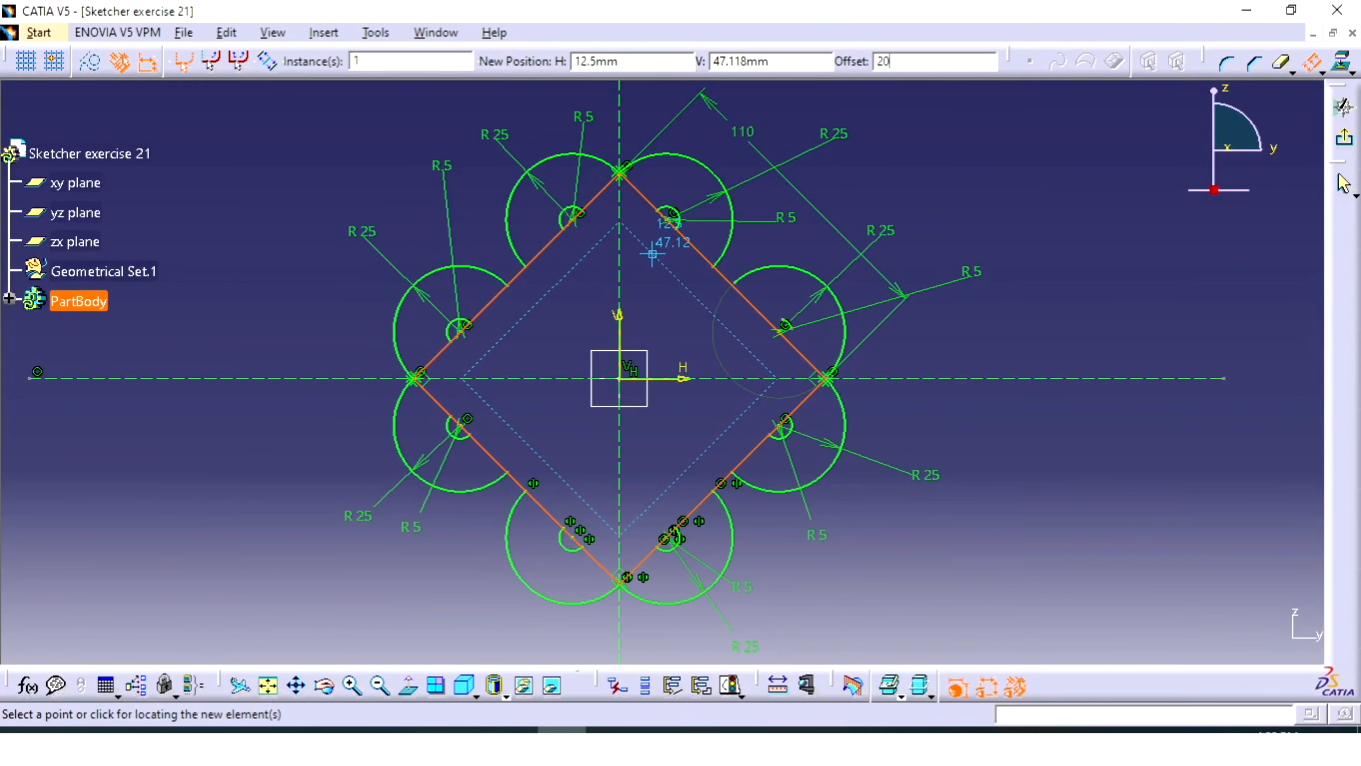
pyautogui.press('Return')
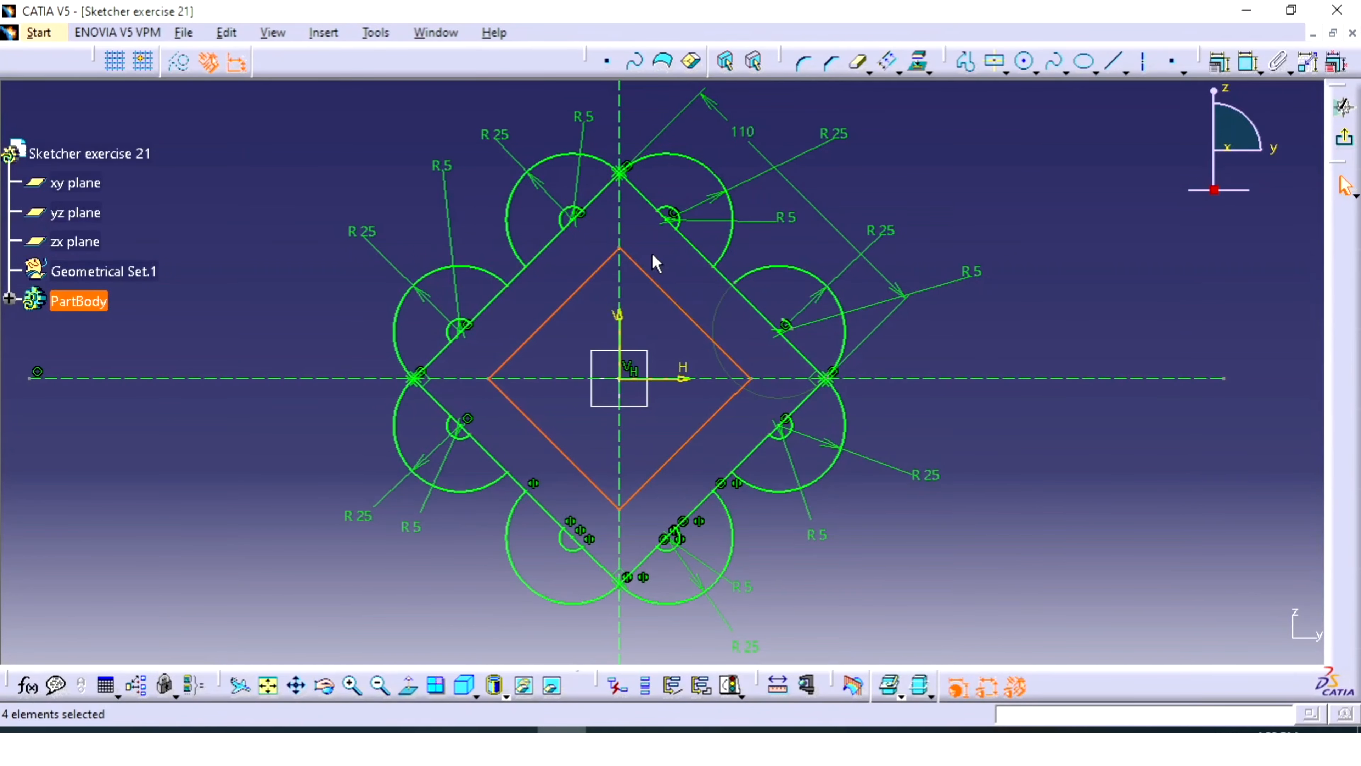
pyautogui.click(1088, 260)
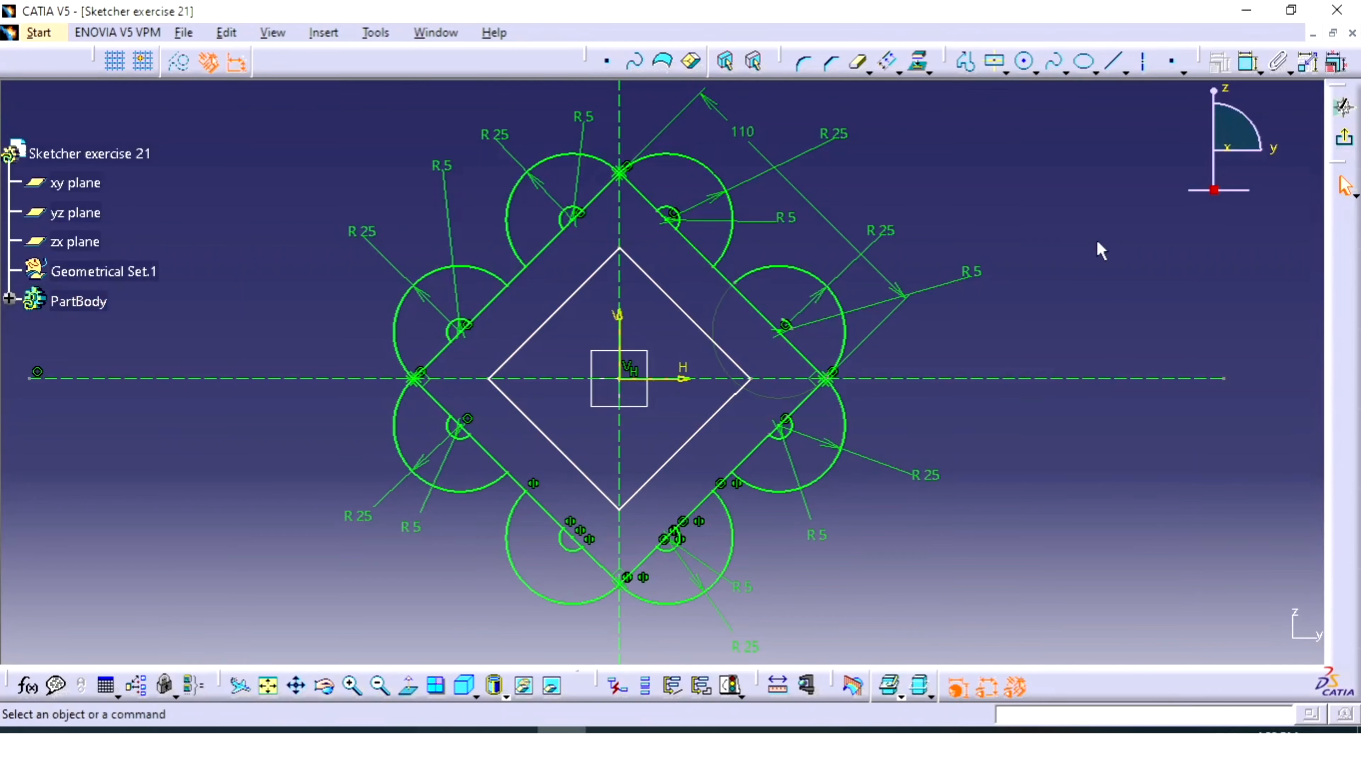
# Dimension the distance between the inner and outer diamonds on the upper-right and lower-right sides
pyautogui.moveTo(1102, 248)
pyautogui.mouseDown(button='middle')
pyautogui.moveTo(1188, 218)
pyautogui.moveTo(1106, 213)
pyautogui.mouseUp(button='middle')
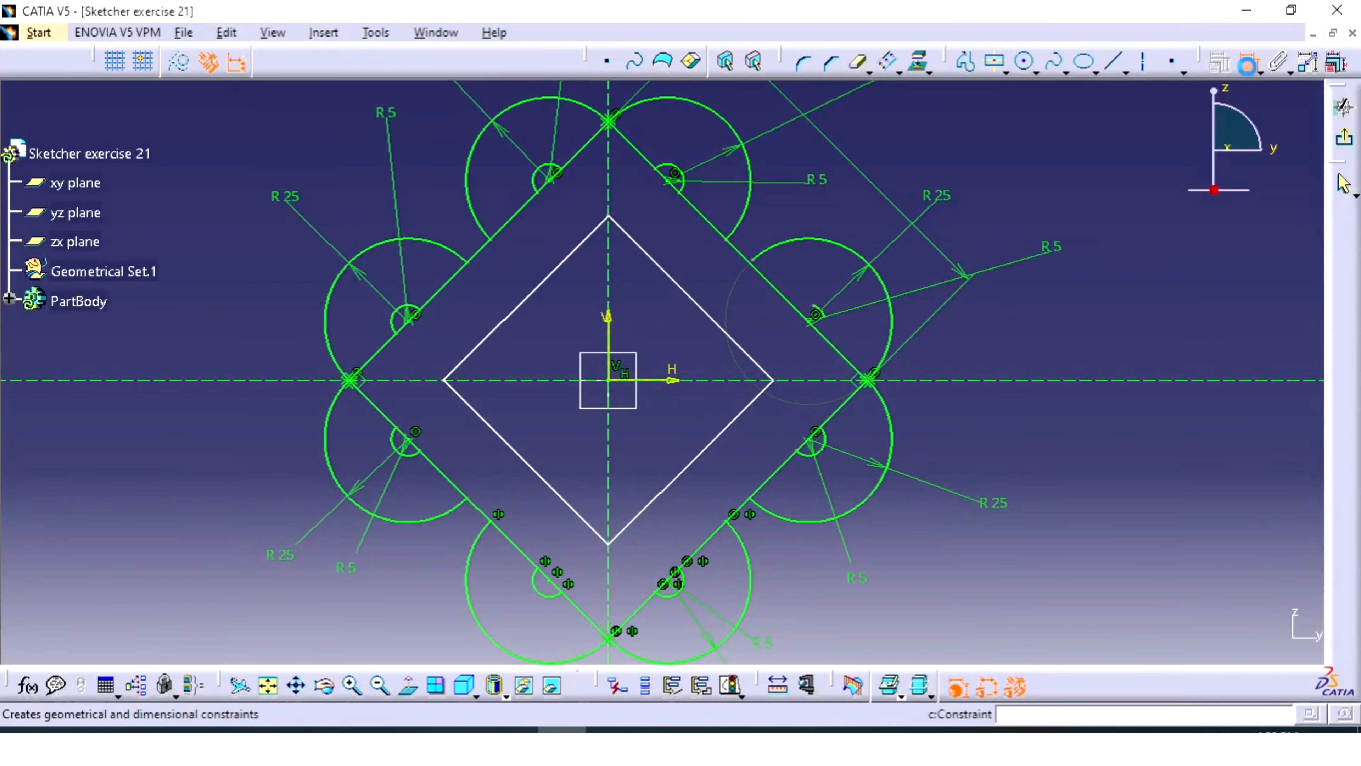
pyautogui.click(1248, 63)
pyautogui.click(670, 279)
pyautogui.click(742, 255)
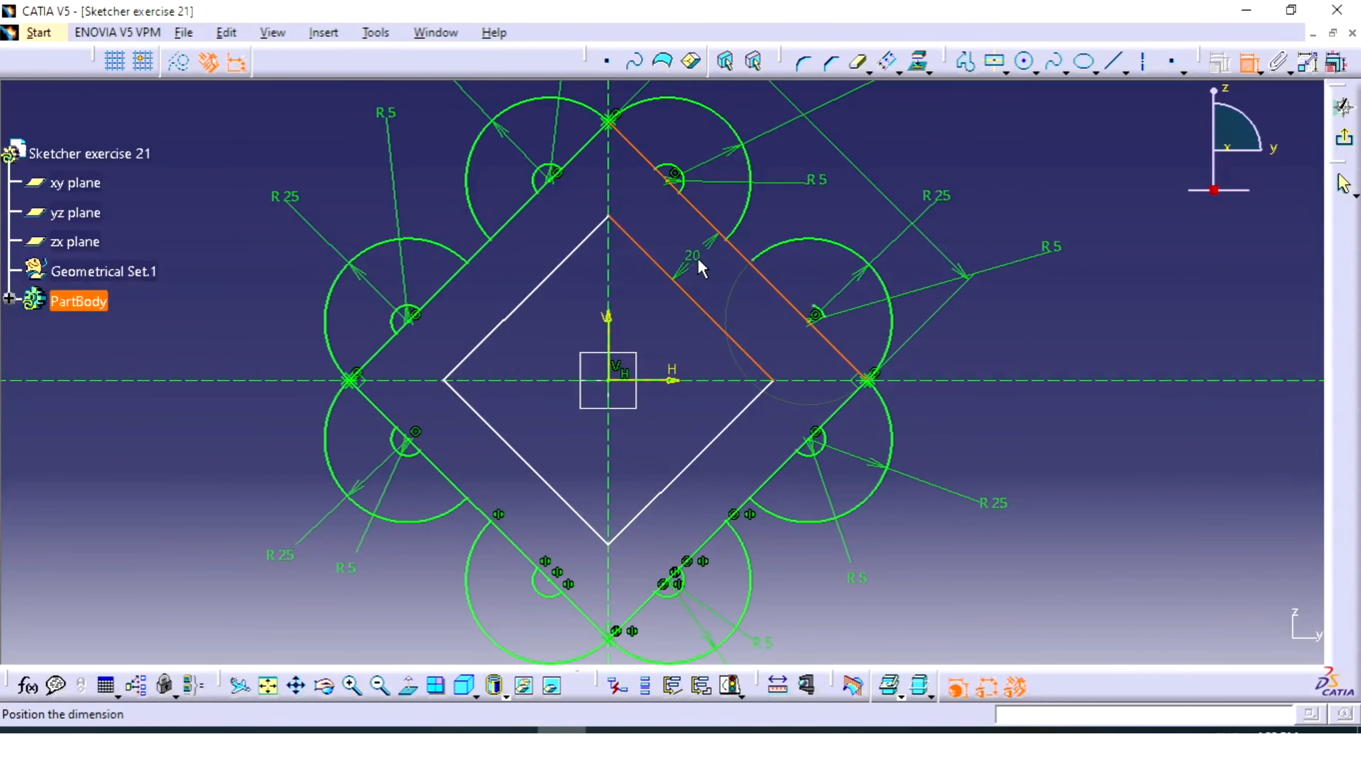
pyautogui.click(698, 261)
pyautogui.click(721, 434)
pyautogui.click(771, 477)
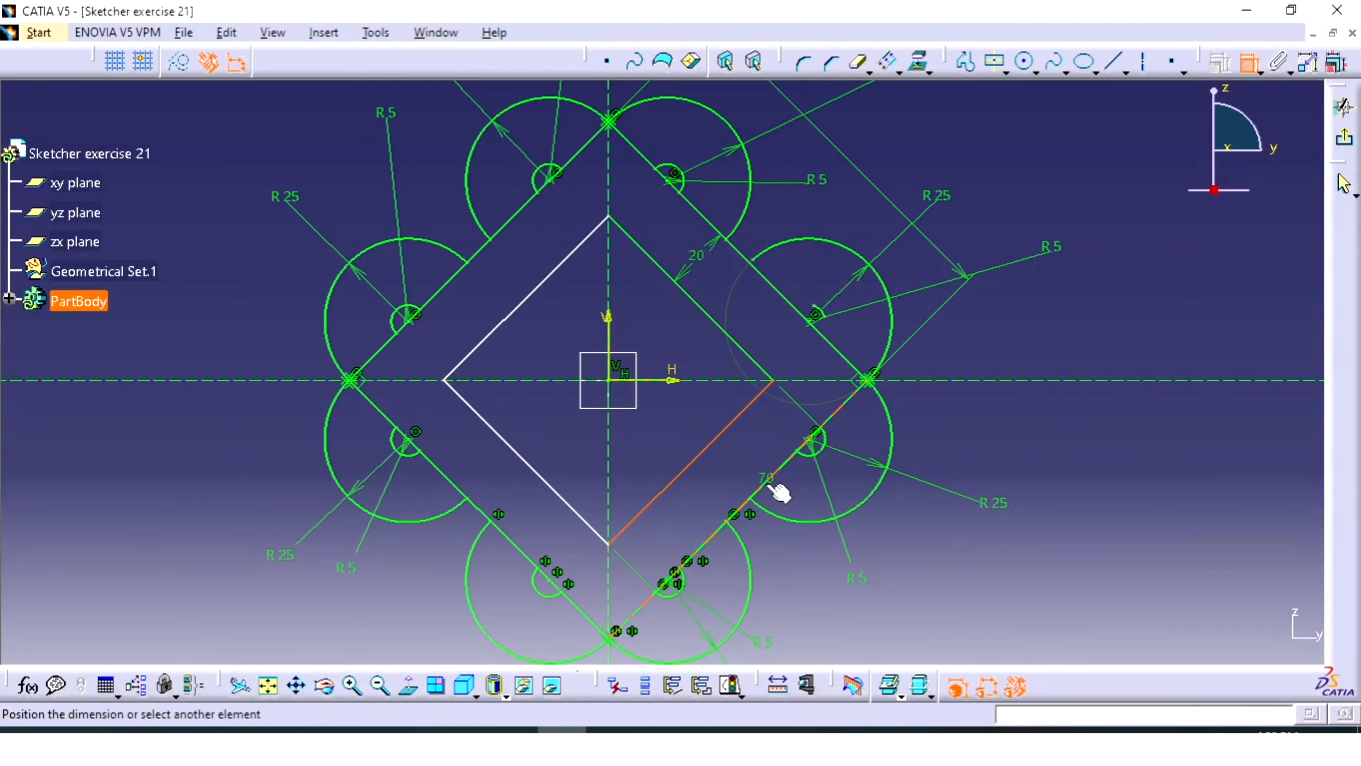
pyautogui.click(742, 459)
# Dimension the distance between the inner and outer diamonds on the lower-left and upper-left sides
pyautogui.click(535, 471)
pyautogui.click(460, 481)
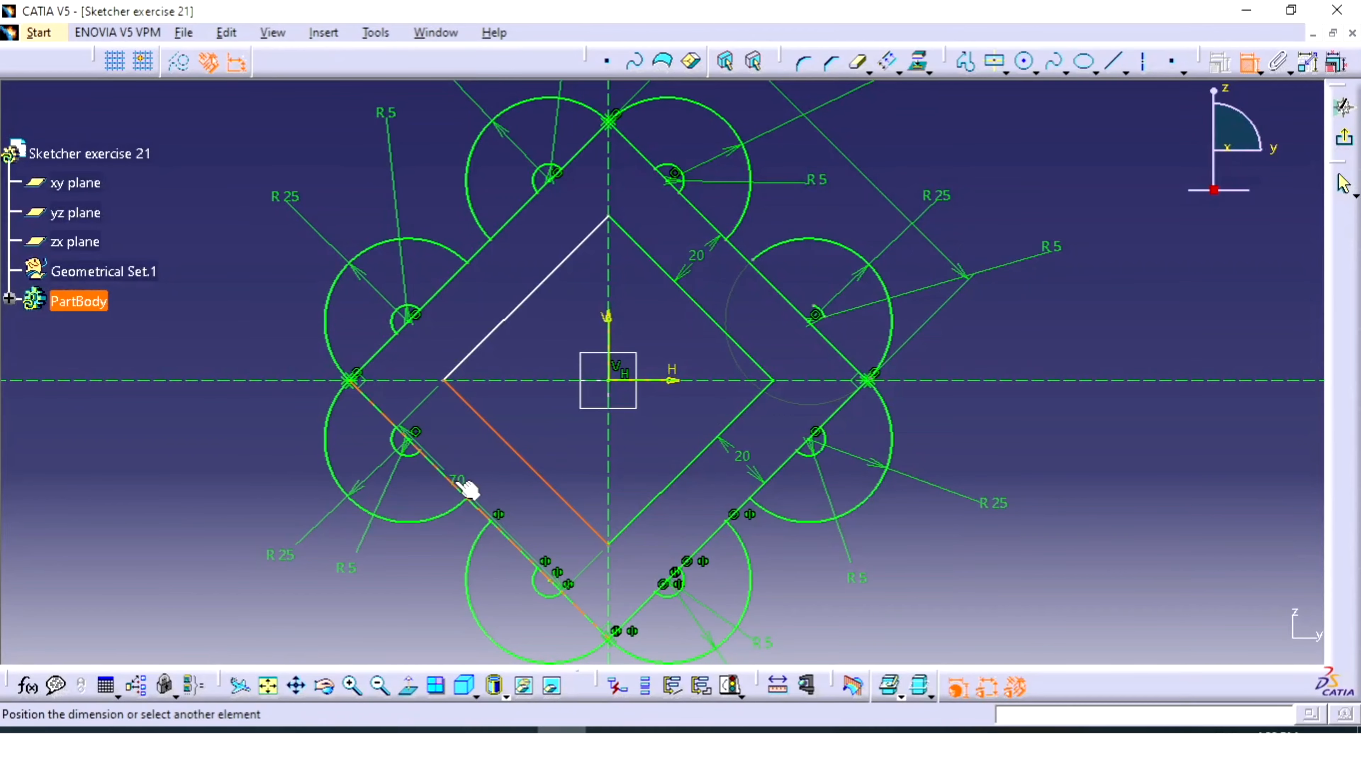
pyautogui.click(467, 467)
pyautogui.click(452, 278)
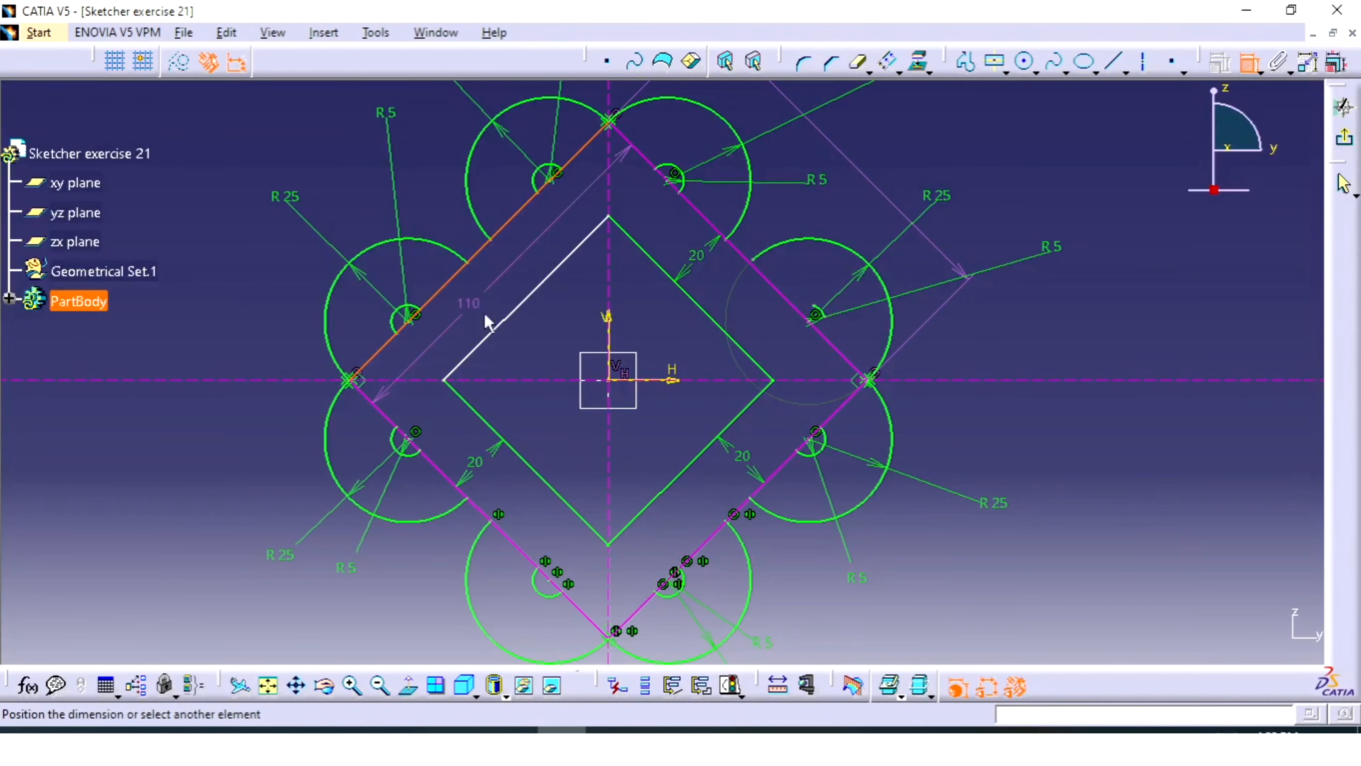
pyautogui.click(503, 313)
pyautogui.click(483, 290)
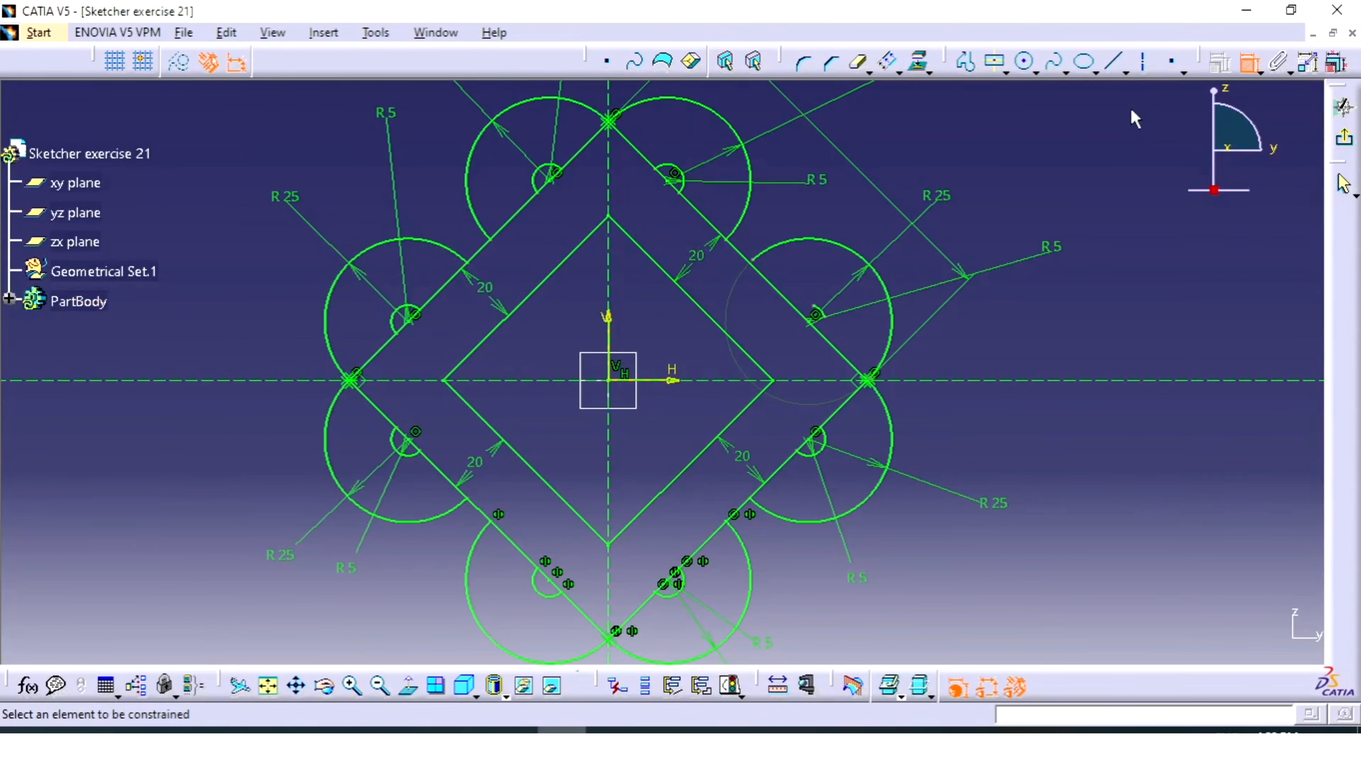
pyautogui.click(1249, 62)
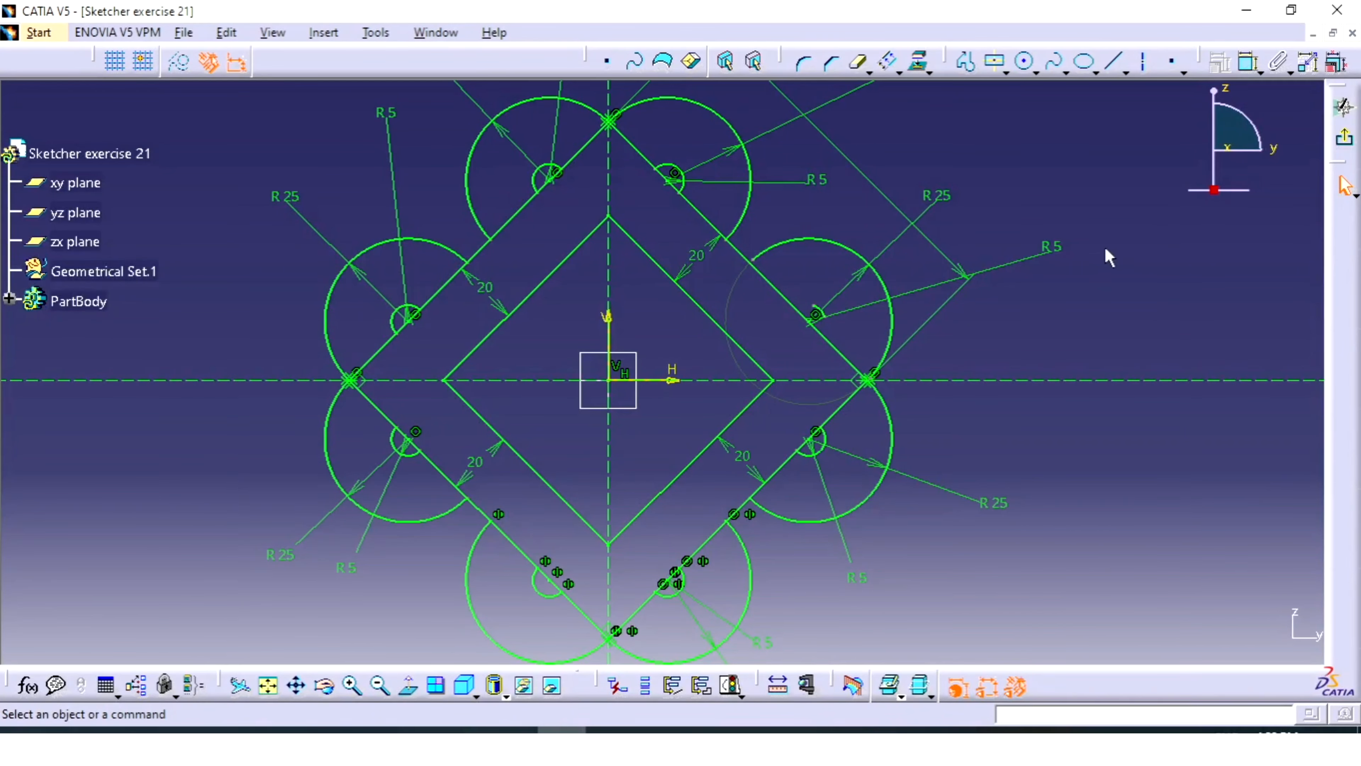
# Sketch a circle of about 16.7 mm radius centred on the inner diamond's lower-right side
pyautogui.click(1024, 62)
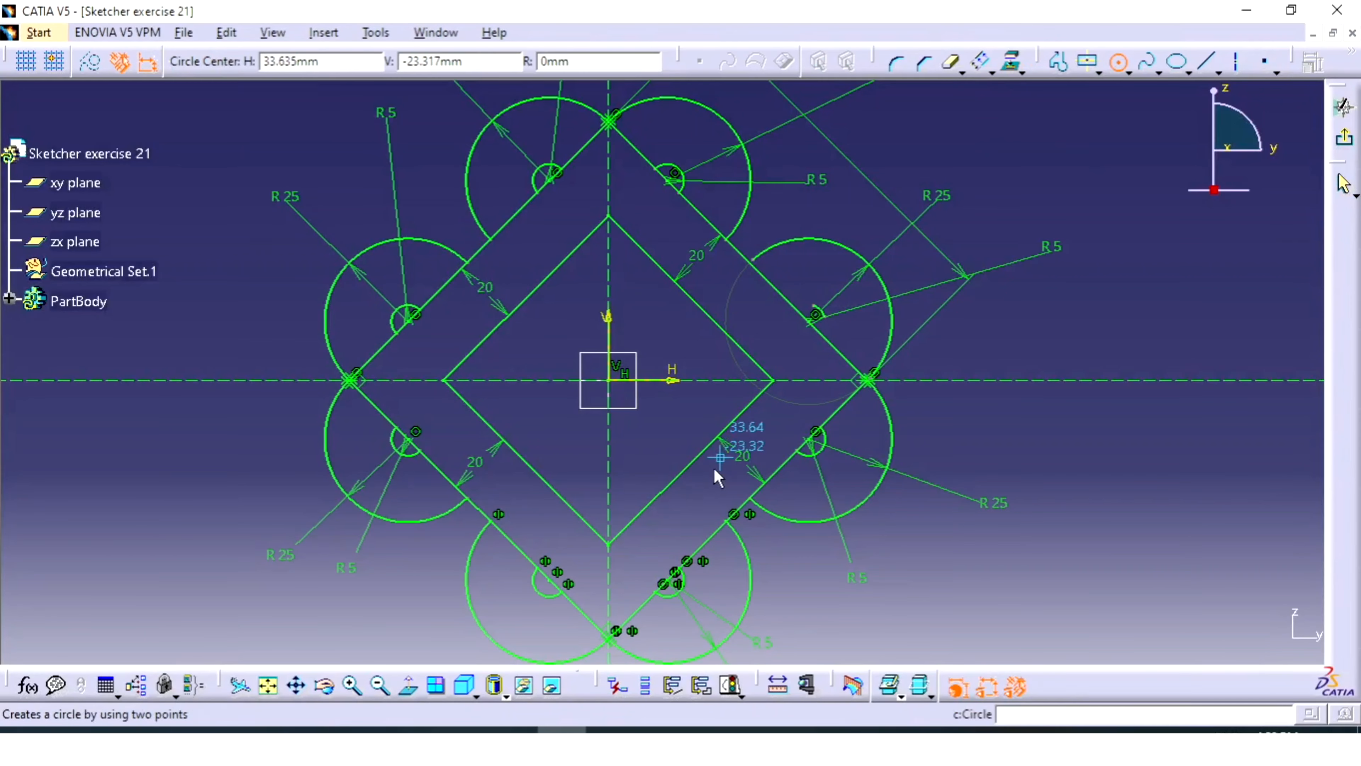
pyautogui.click(695, 458)
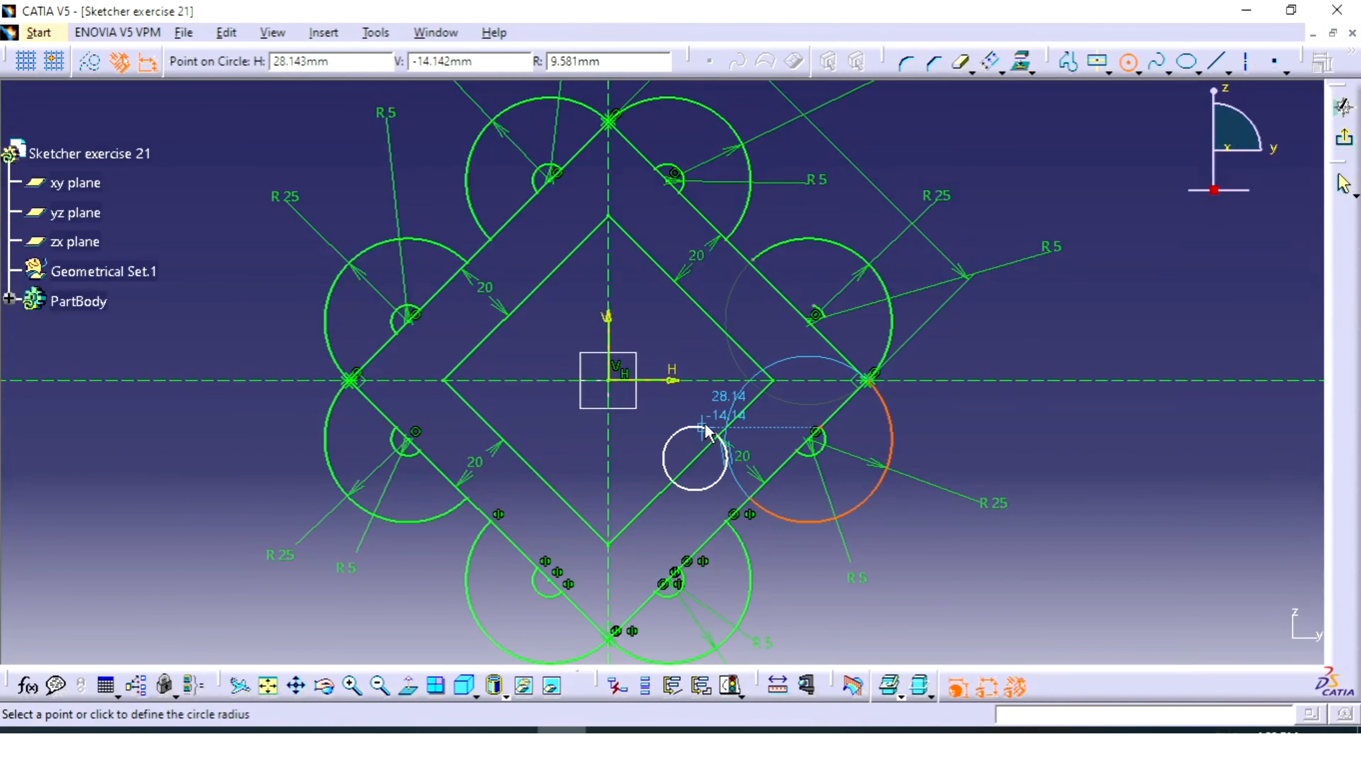
pyautogui.moveTo(722, 411); pyautogui.dragTo(773, 351, button='middle')
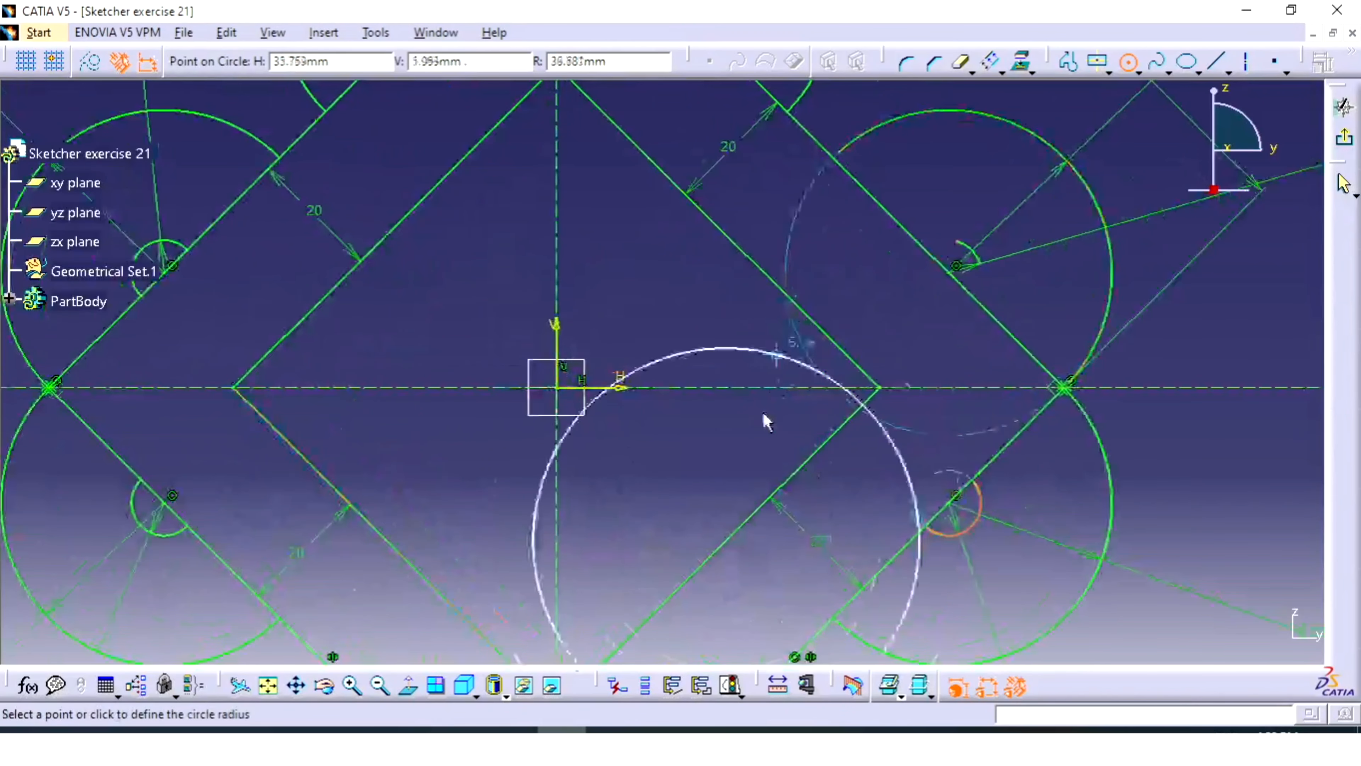
pyautogui.moveTo(766, 420)
pyautogui.mouseDown(button='middle')
pyautogui.moveTo(759, 219)
pyautogui.moveTo(819, 159)
pyautogui.moveTo(741, 268)
pyautogui.mouseUp(button='middle')
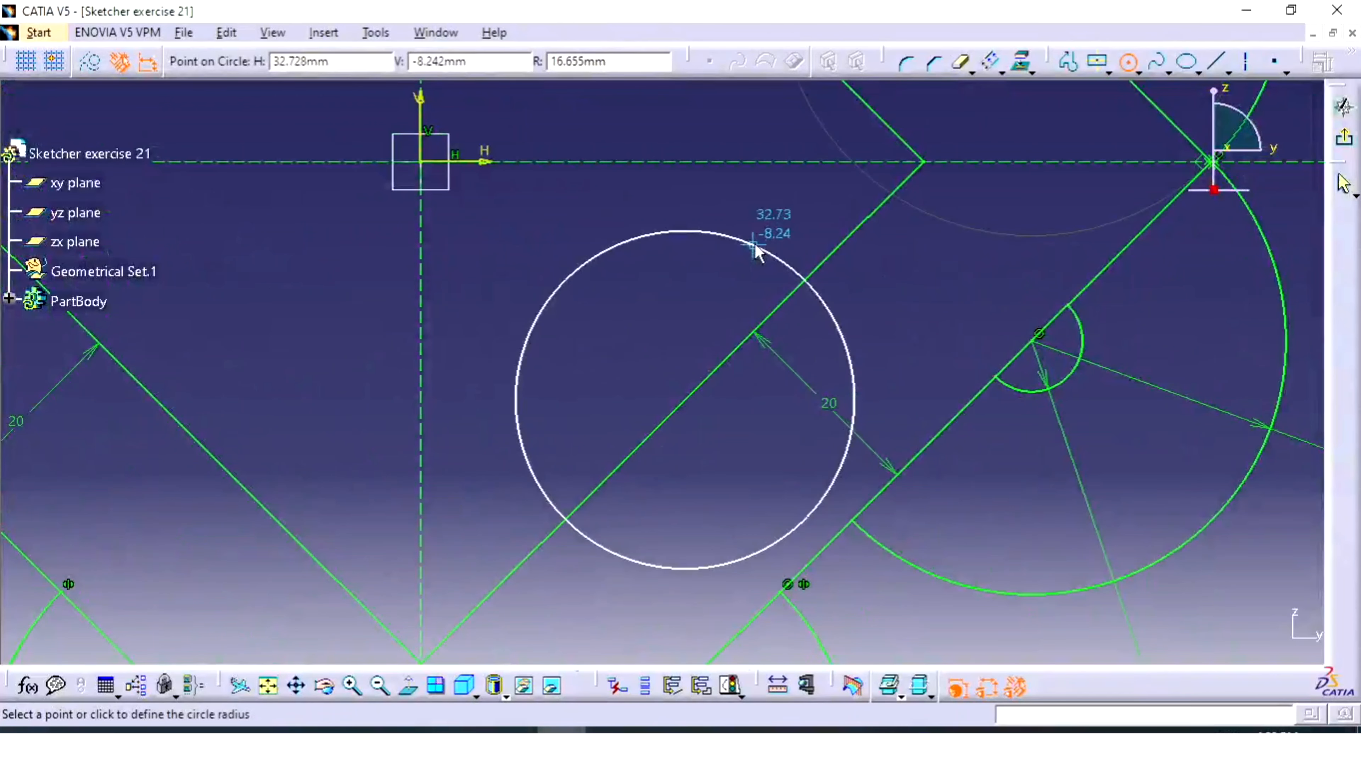
pyautogui.click(759, 249)
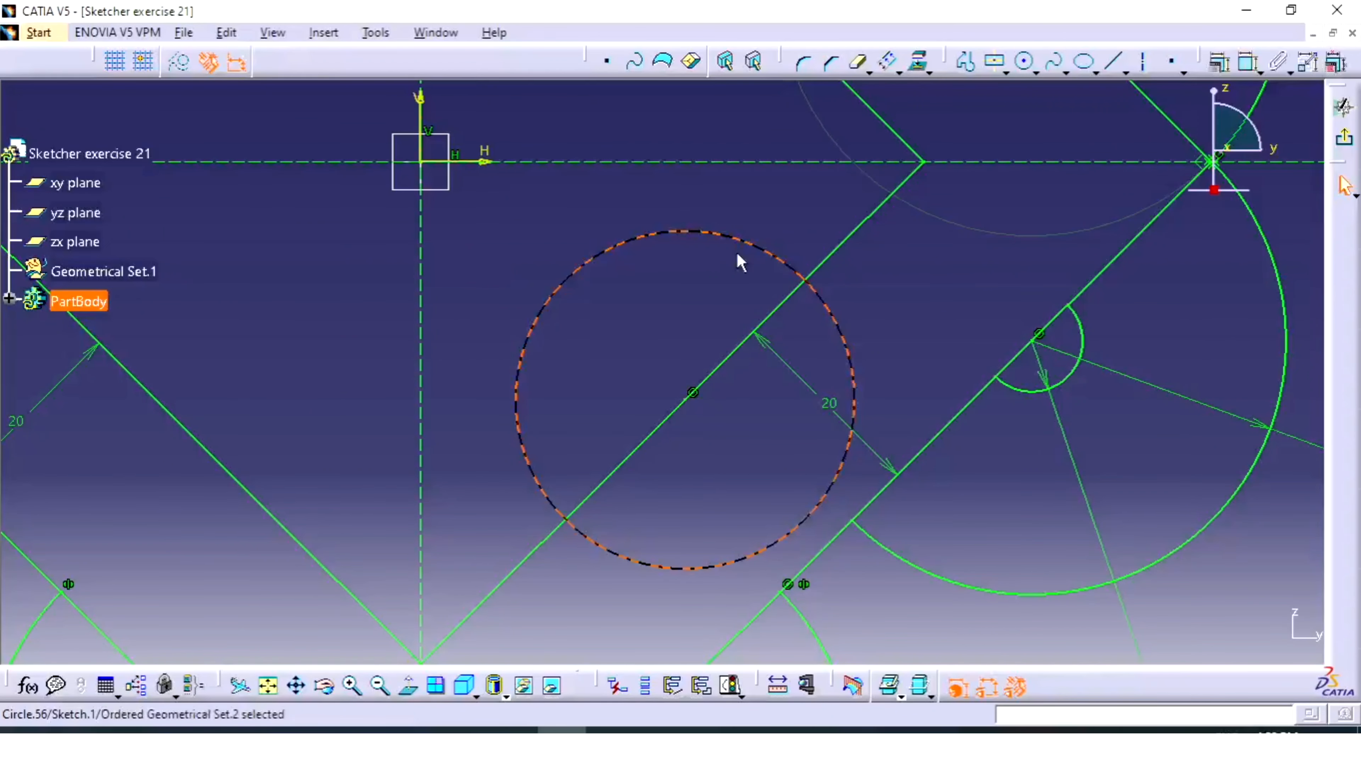
# Sketch a smaller circle concentric with the one on the inner diamond's lower-right side
pyautogui.click(1024, 61)
pyautogui.click(684, 400)
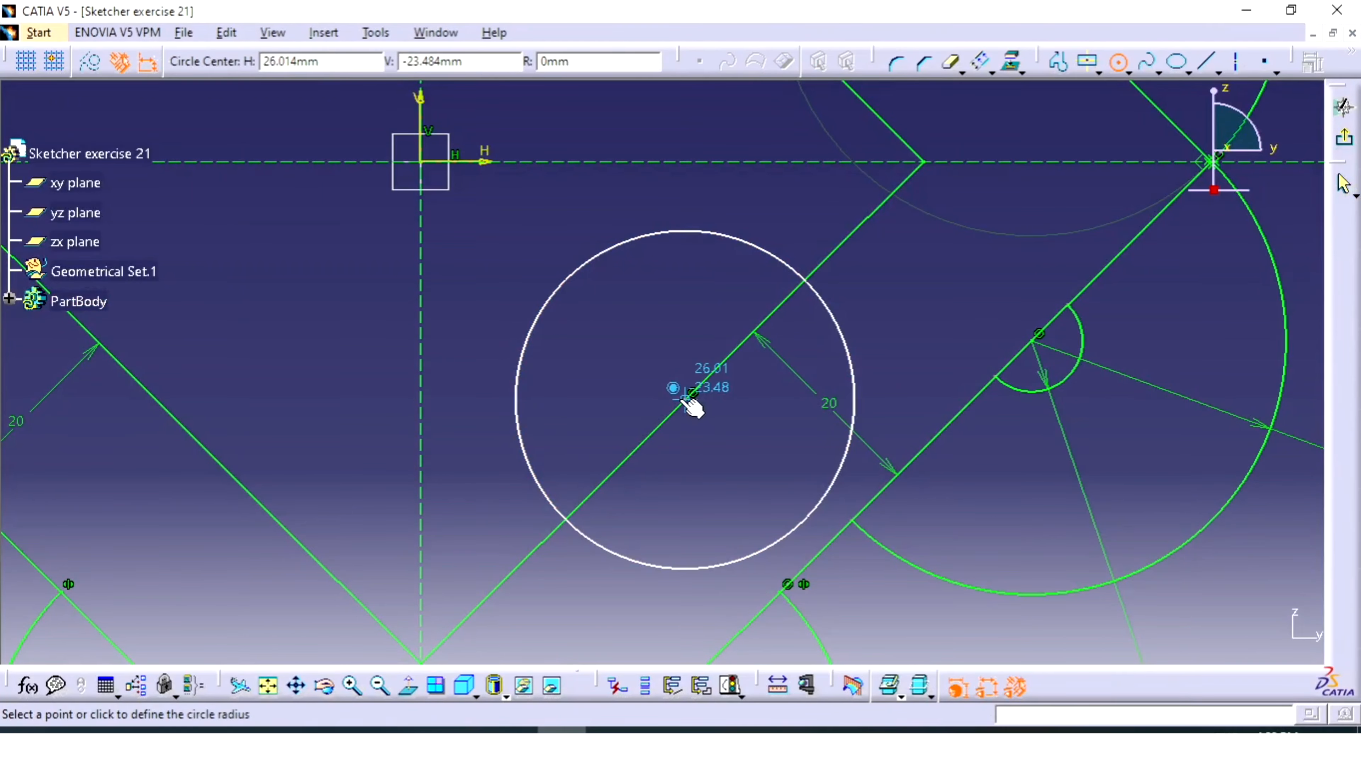
pyautogui.click(725, 377)
pyautogui.click(786, 418)
pyautogui.moveTo(787, 421)
pyautogui.mouseDown(button='middle')
pyautogui.moveTo(686, 453)
pyautogui.moveTo(676, 482)
pyautogui.mouseUp(button='middle')
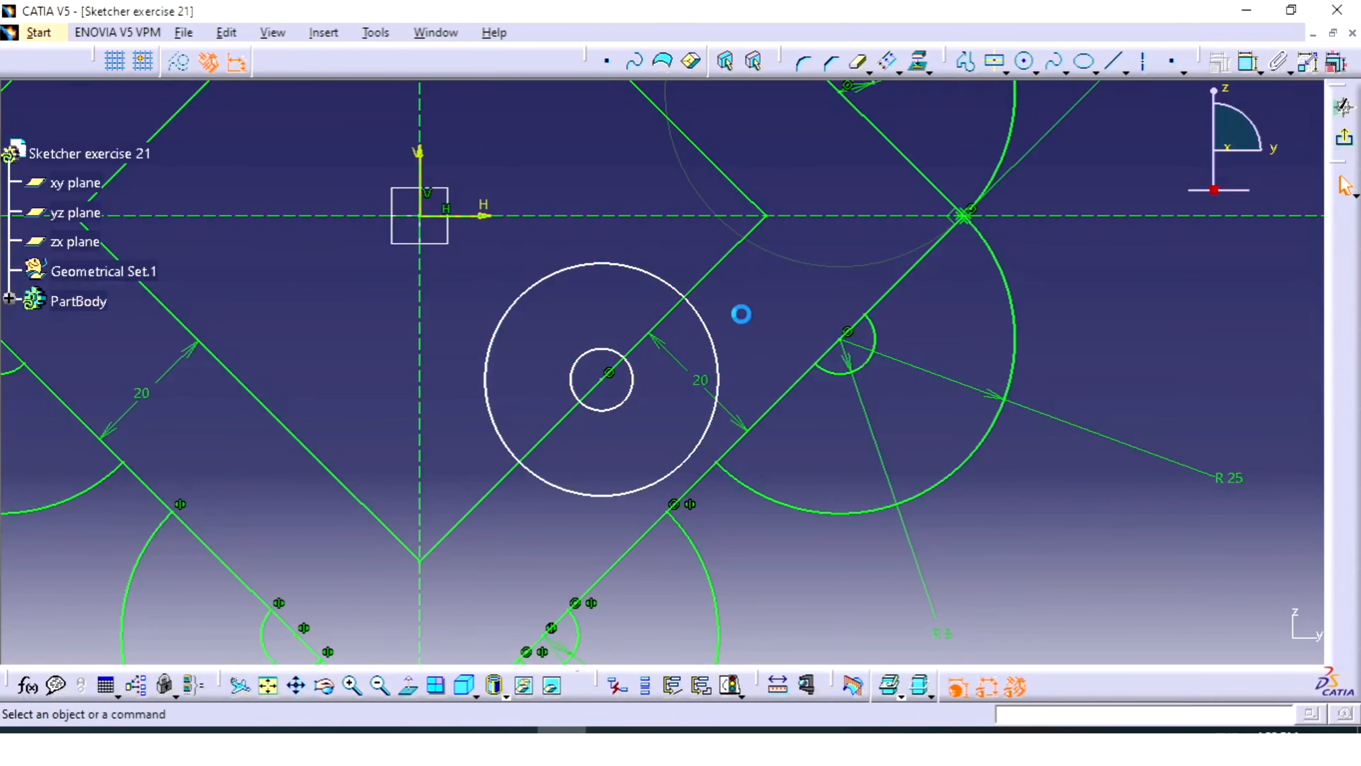
# Dimension the larger circle on the inner diamond's lower-right side and set its radius to 25 mm
pyautogui.moveTo(741, 309); pyautogui.dragTo(777, 463, button='middle')
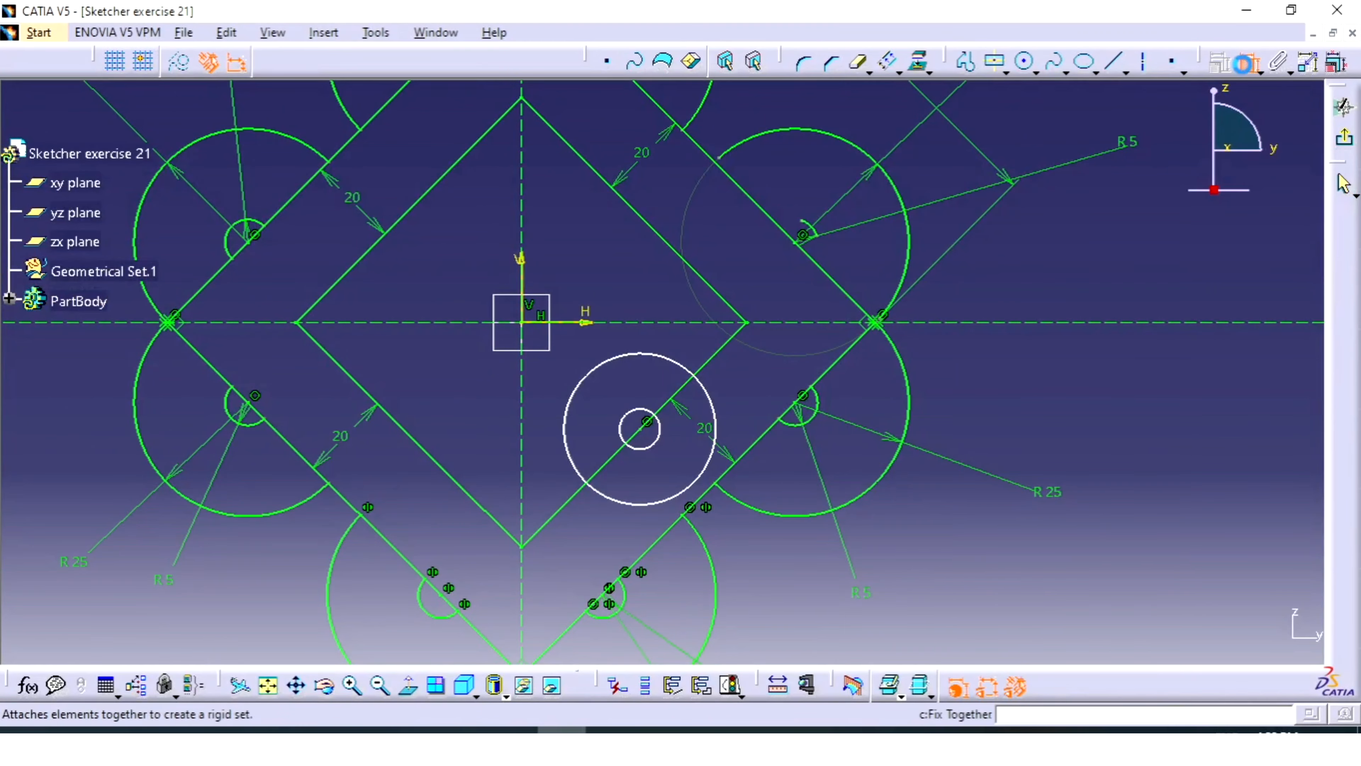
pyautogui.click(1248, 62)
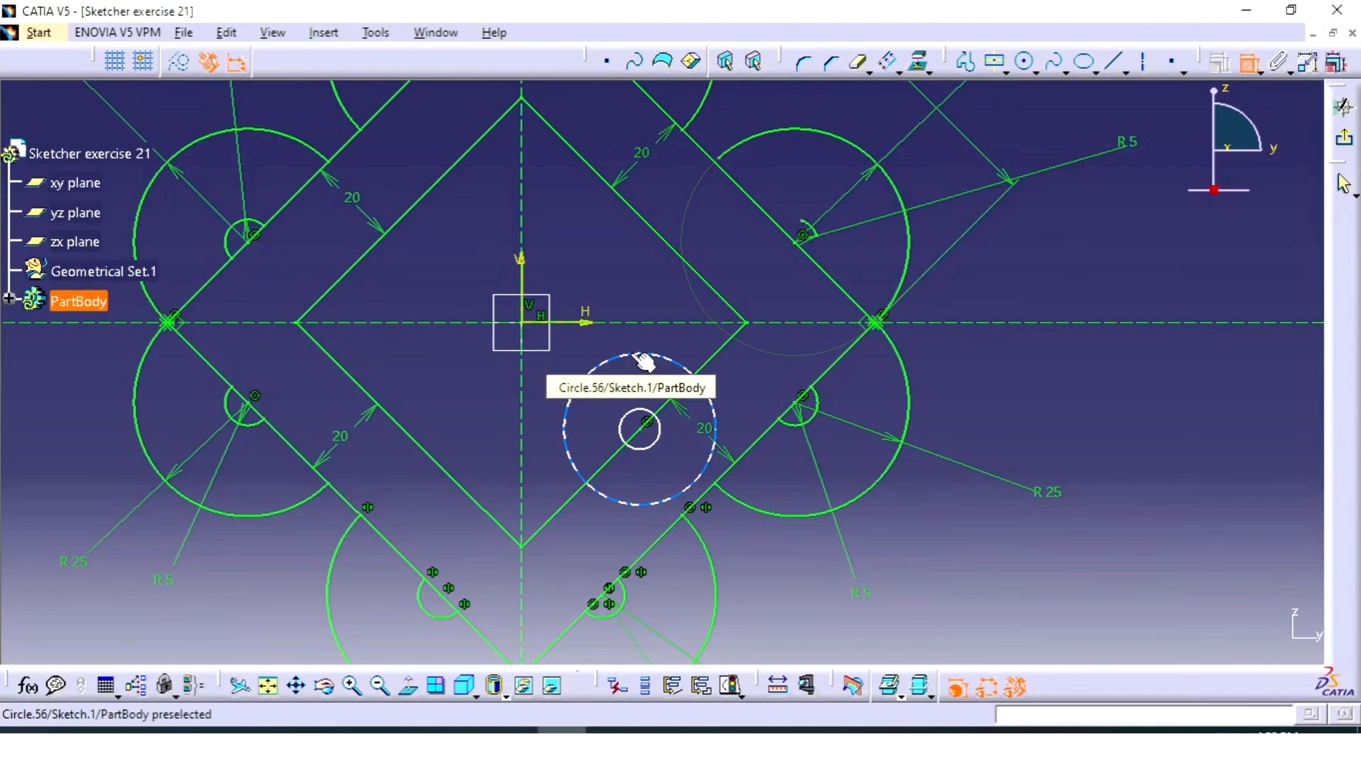
pyautogui.click(643, 360)
pyautogui.click(662, 307)
pyautogui.doubleClick(663, 305)
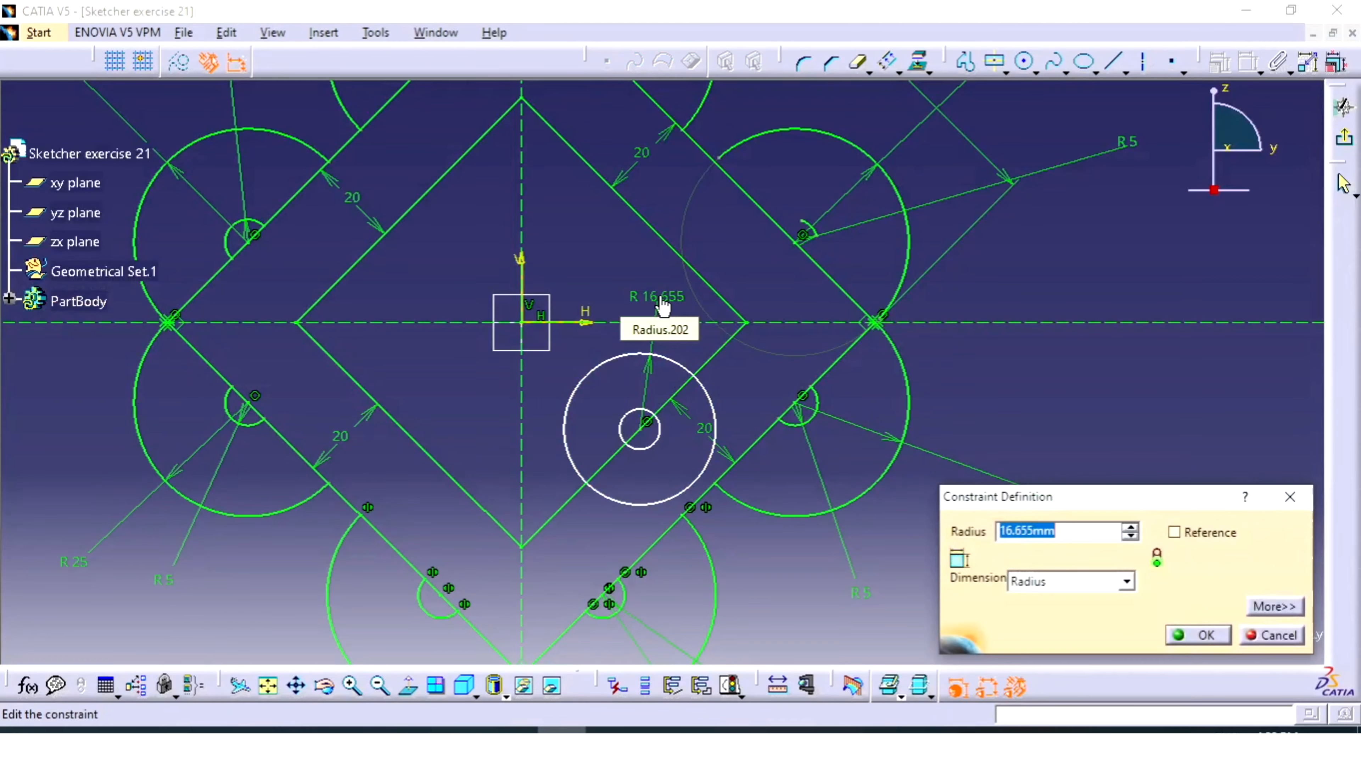
pyautogui.write('25')
pyautogui.press('Return')
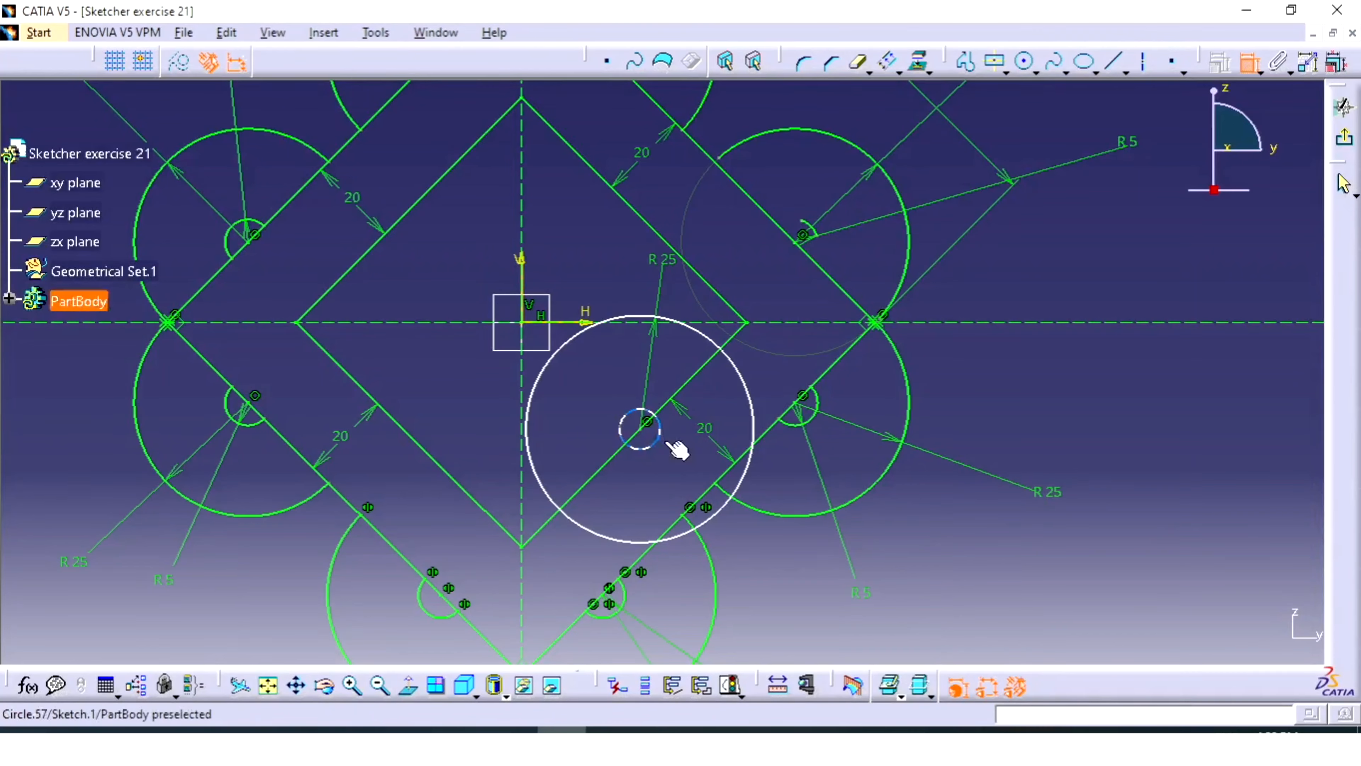
# Dimension the smaller concentric circle on the inner diamond's lower-right side and set its radius to 5 mm
pyautogui.click(650, 444)
pyautogui.click(663, 469)
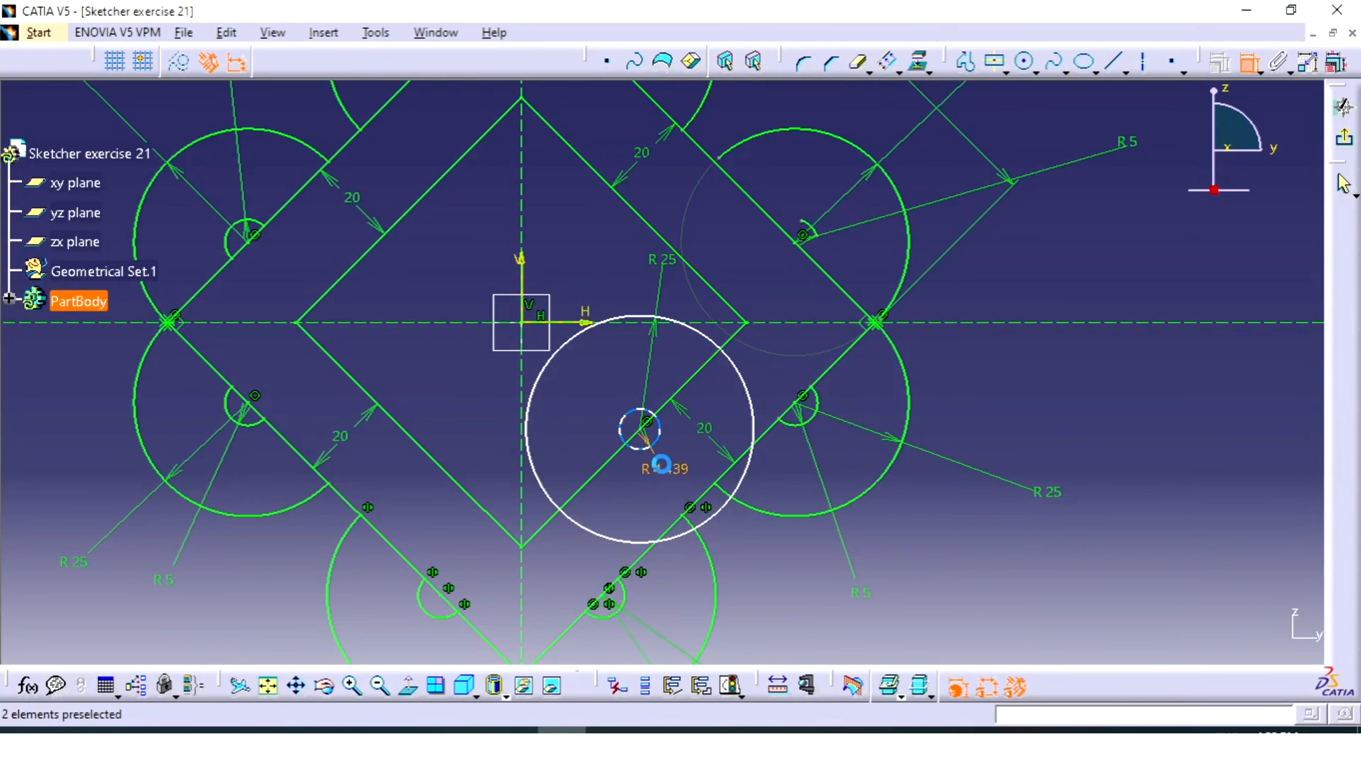
pyautogui.doubleClick(665, 470)
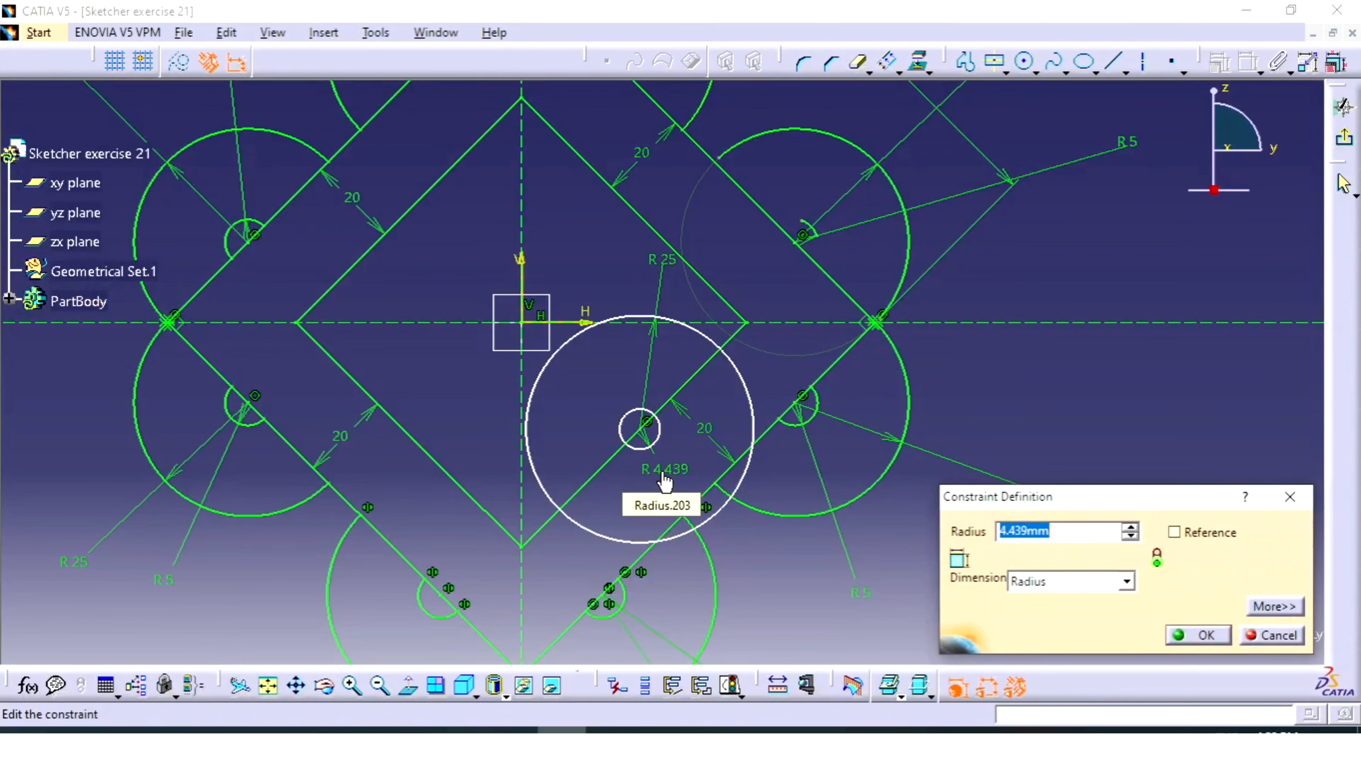
pyautogui.write('5')
pyautogui.press('Return')
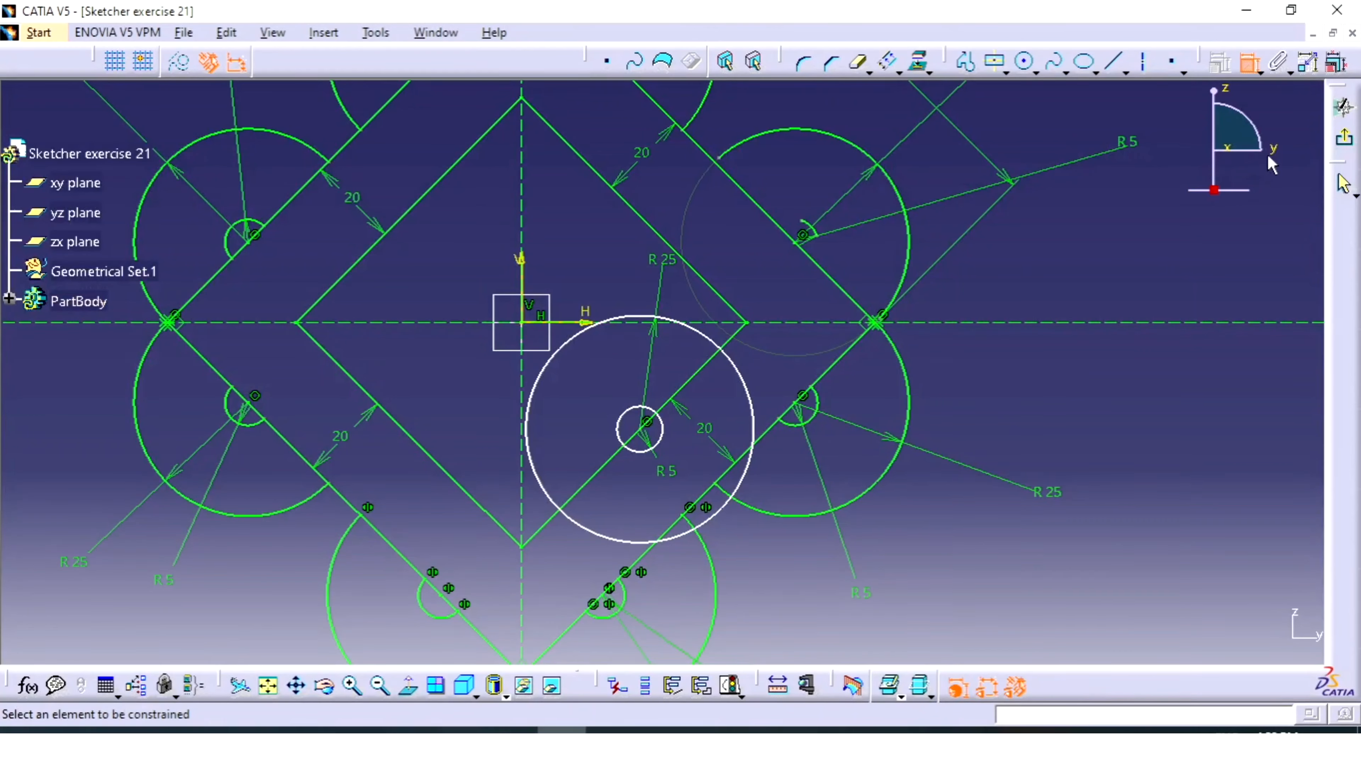
# Draw two crossing lines of about 70 mm inside the inner diamond, each joining the middles of two opposite sides
pyautogui.moveTo(897, 217); pyautogui.dragTo(924, 276, button='middle')
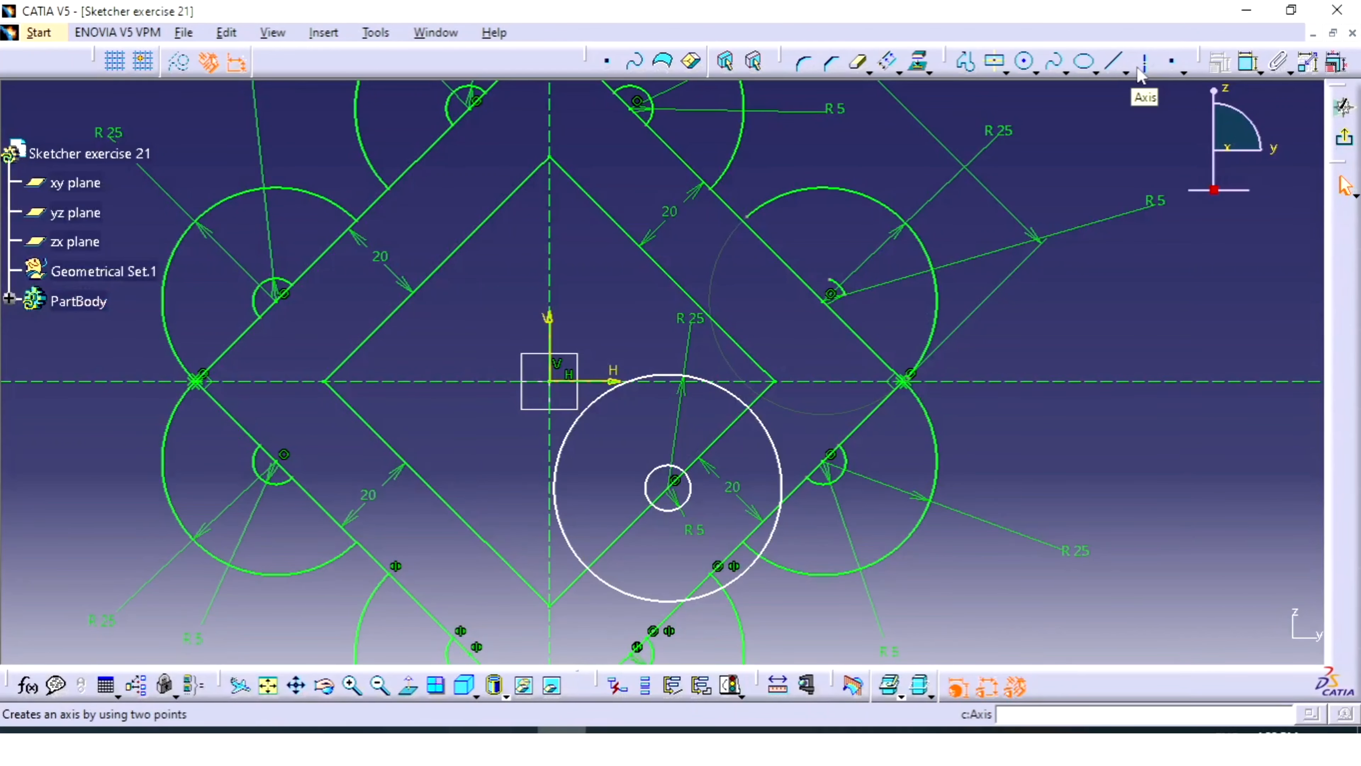
pyautogui.click(1114, 60)
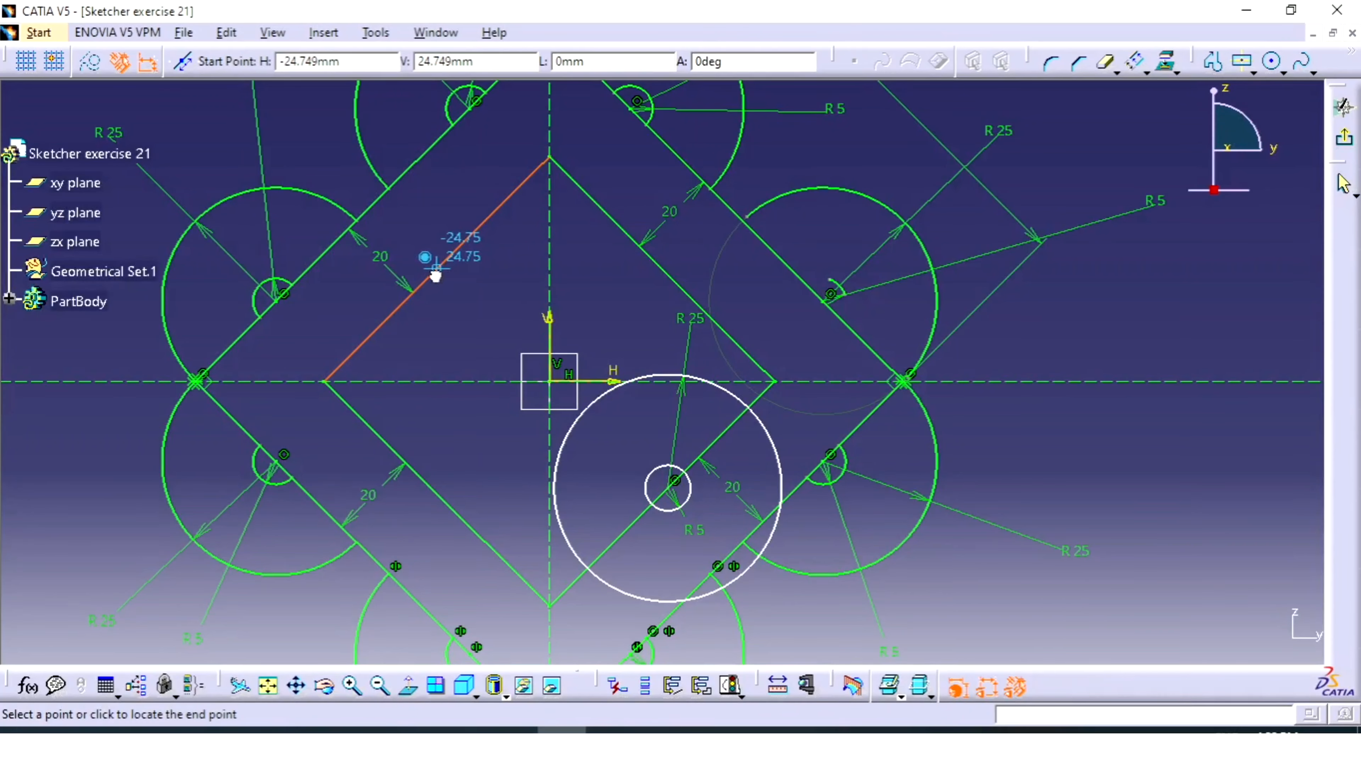
pyautogui.click(666, 489)
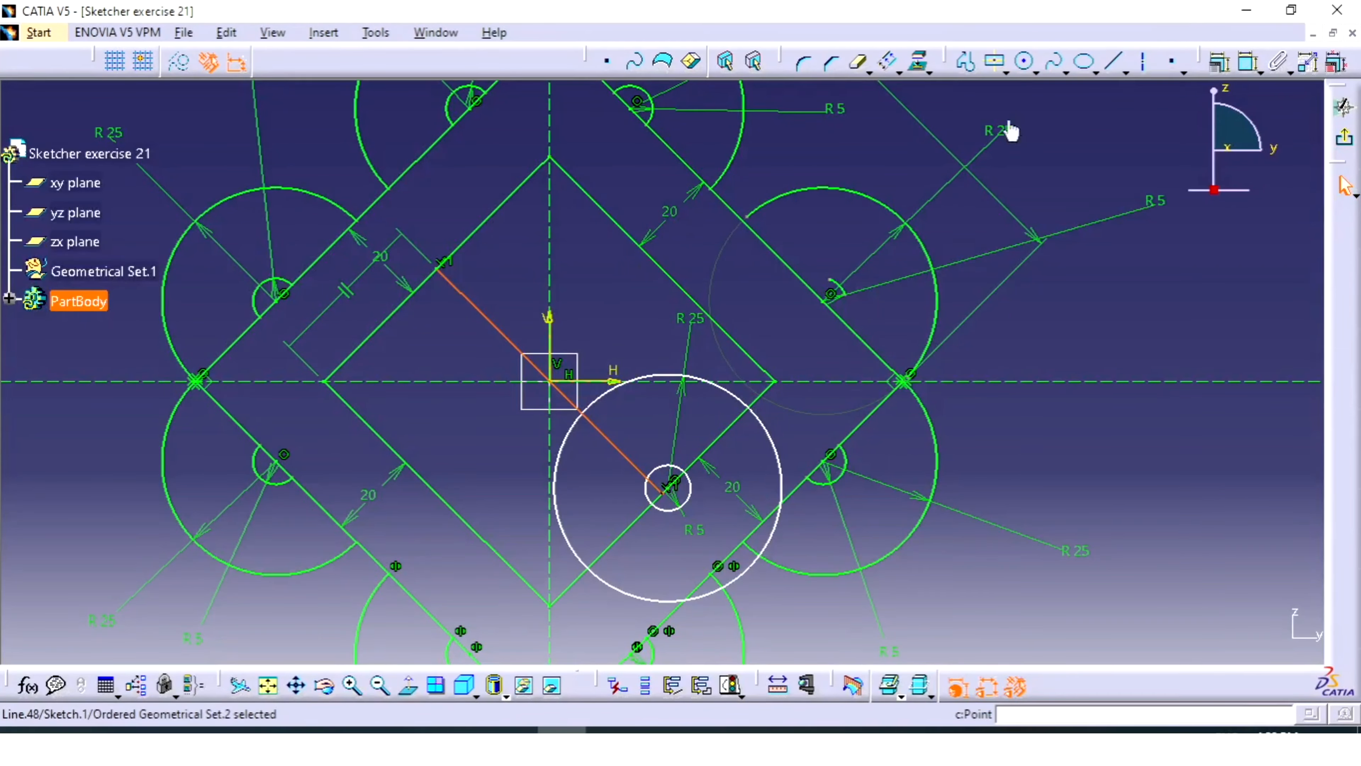
pyautogui.click(1114, 60)
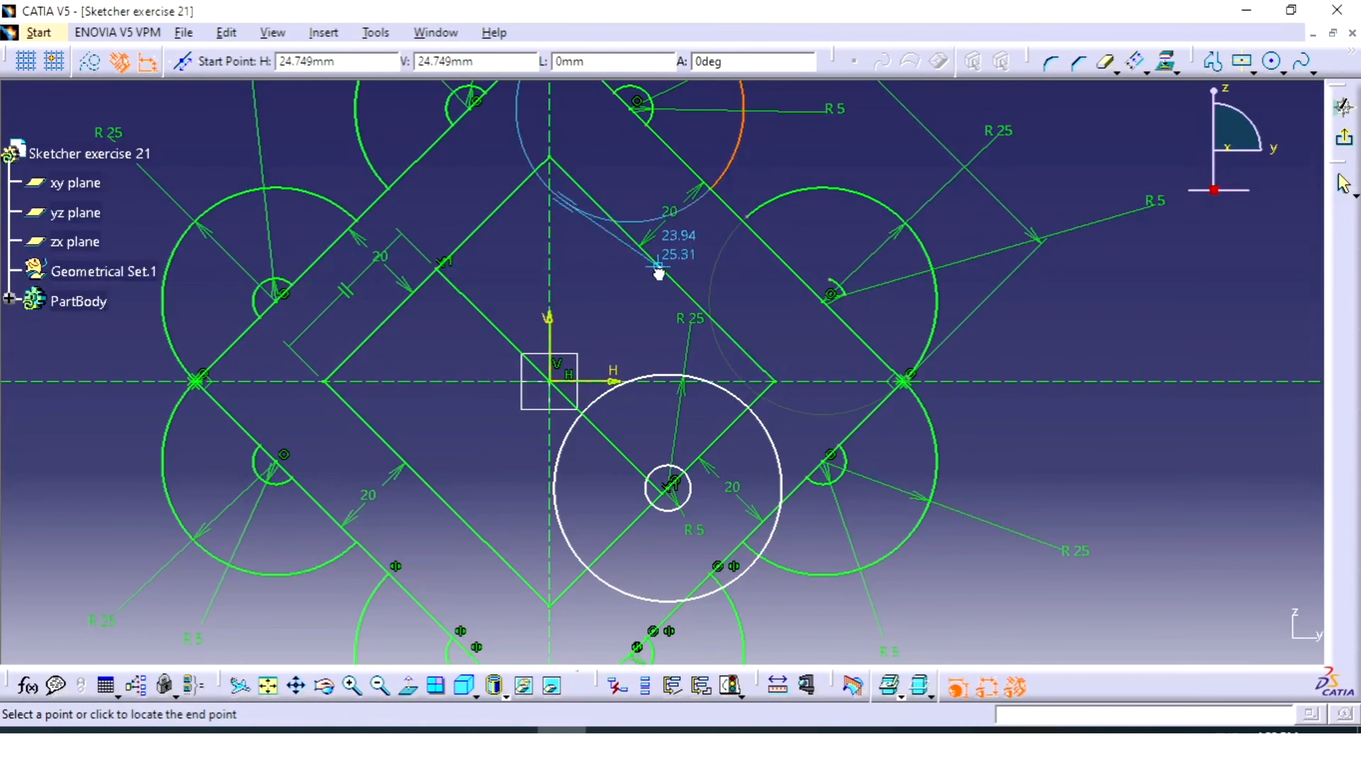
pyautogui.click(663, 268)
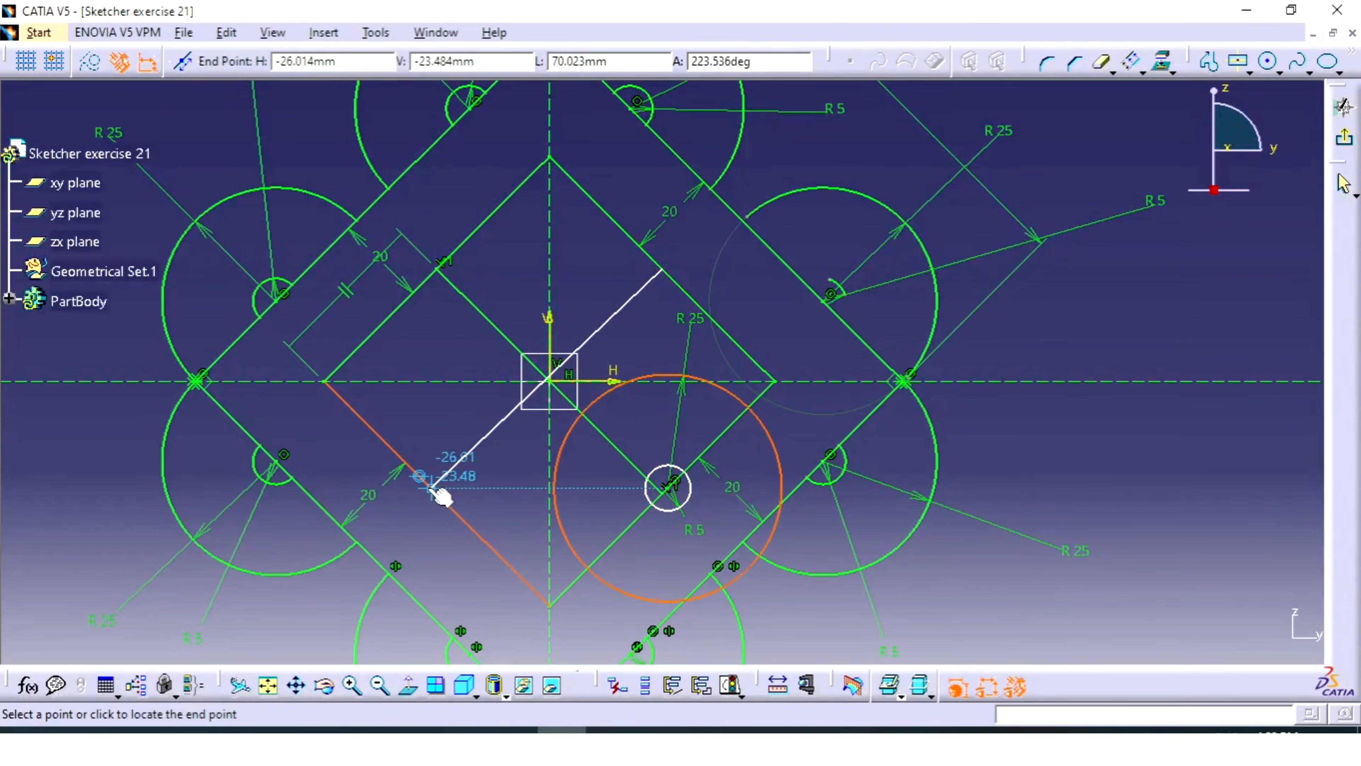
pyautogui.click(438, 482)
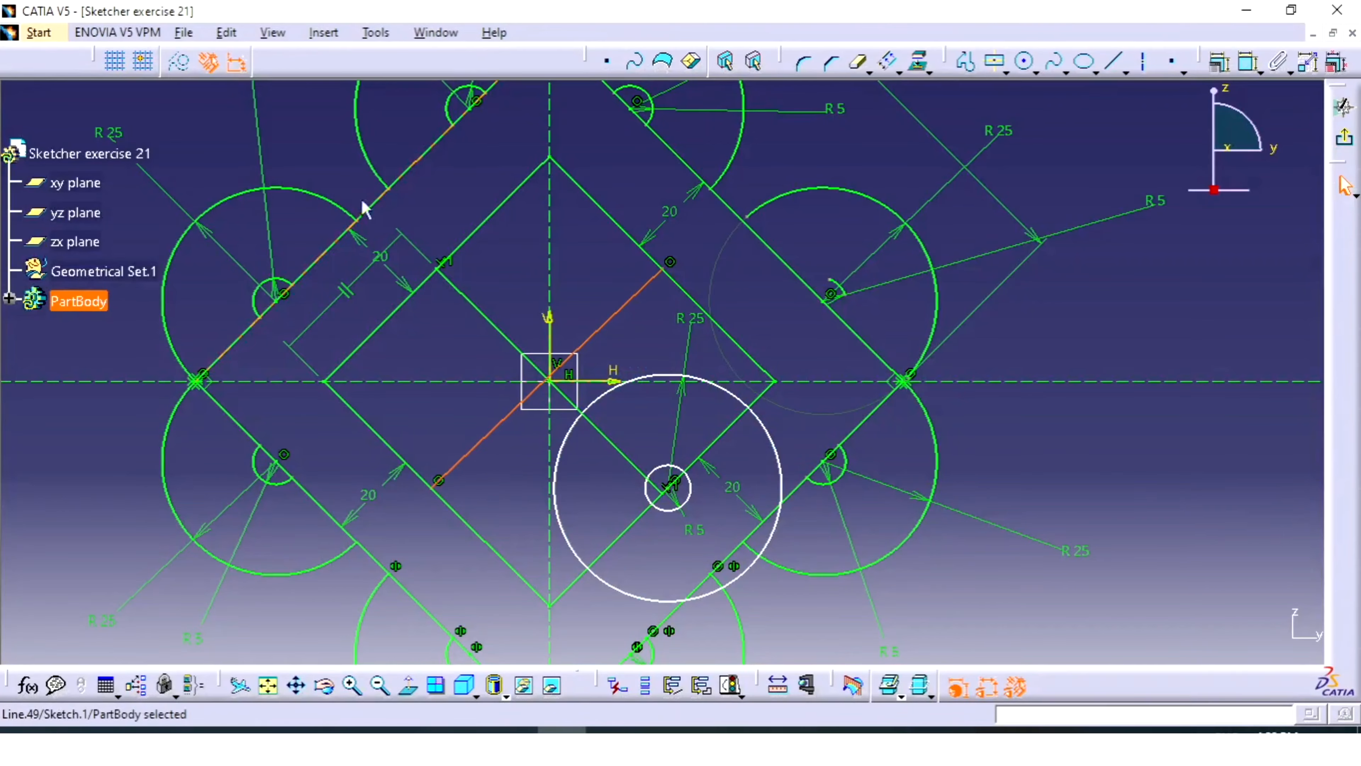
# Convert both crossing lines inside the inner diamond to construction elements
pyautogui.click(178, 62)
pyautogui.click(466, 298)
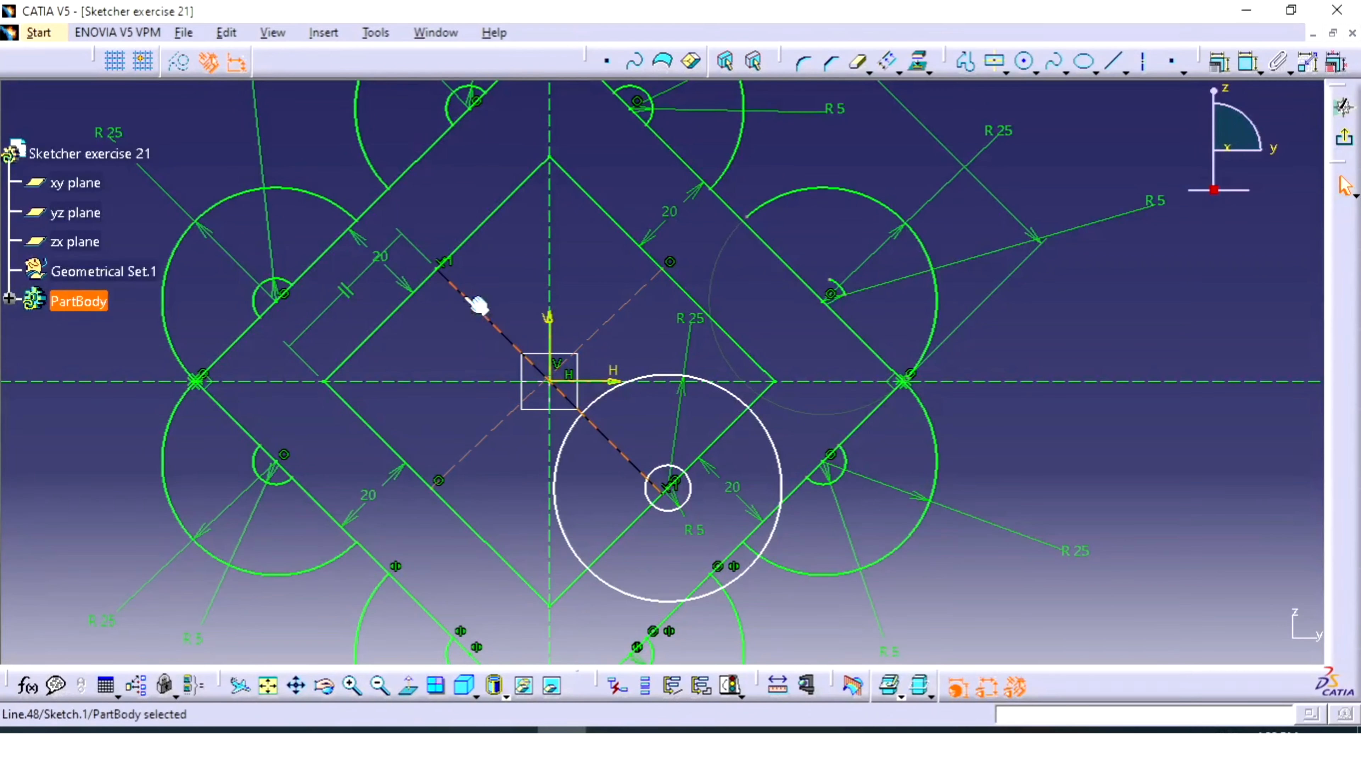
pyautogui.click(179, 62)
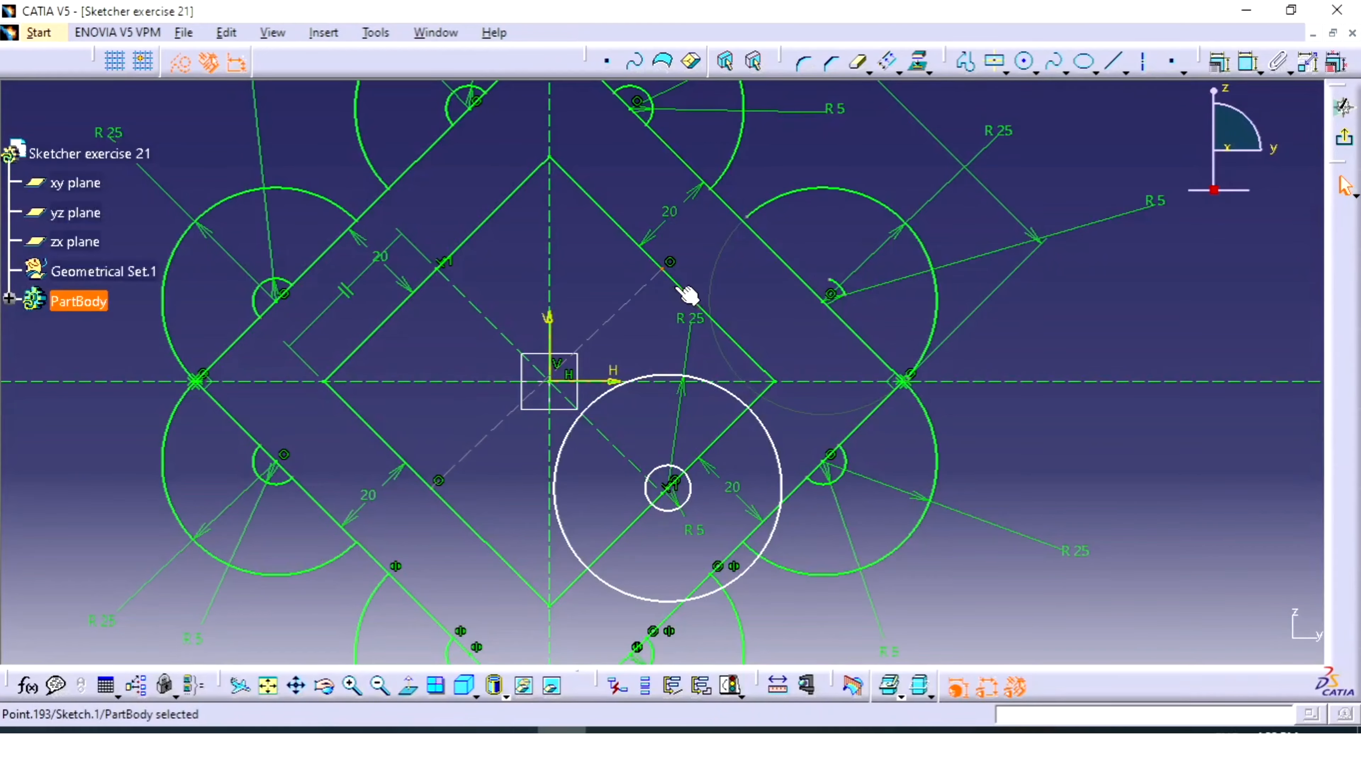
# Constrain the construction lines' ends to the midpoints of the inner diamond's upper-right, lower-left and lower-right sides
pyautogui.click(1219, 62)
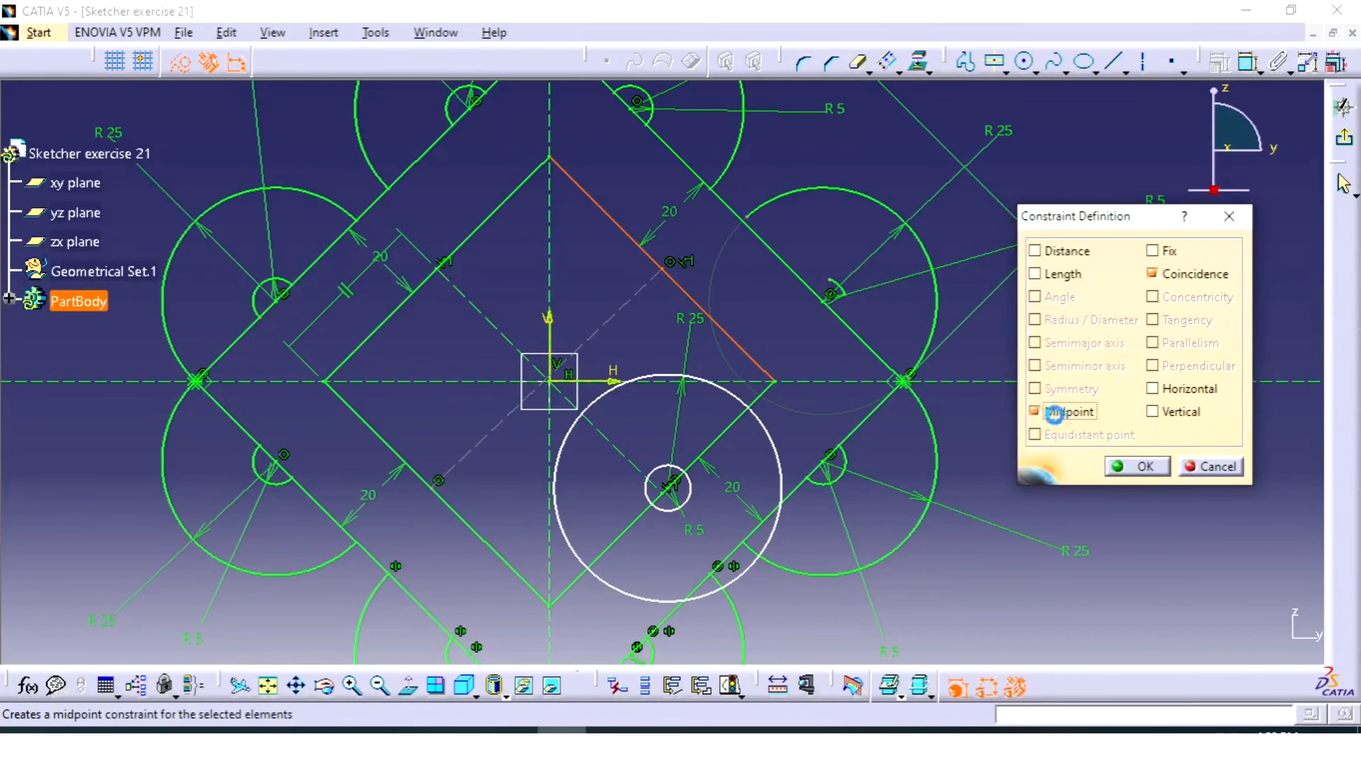
pyautogui.click(1137, 466)
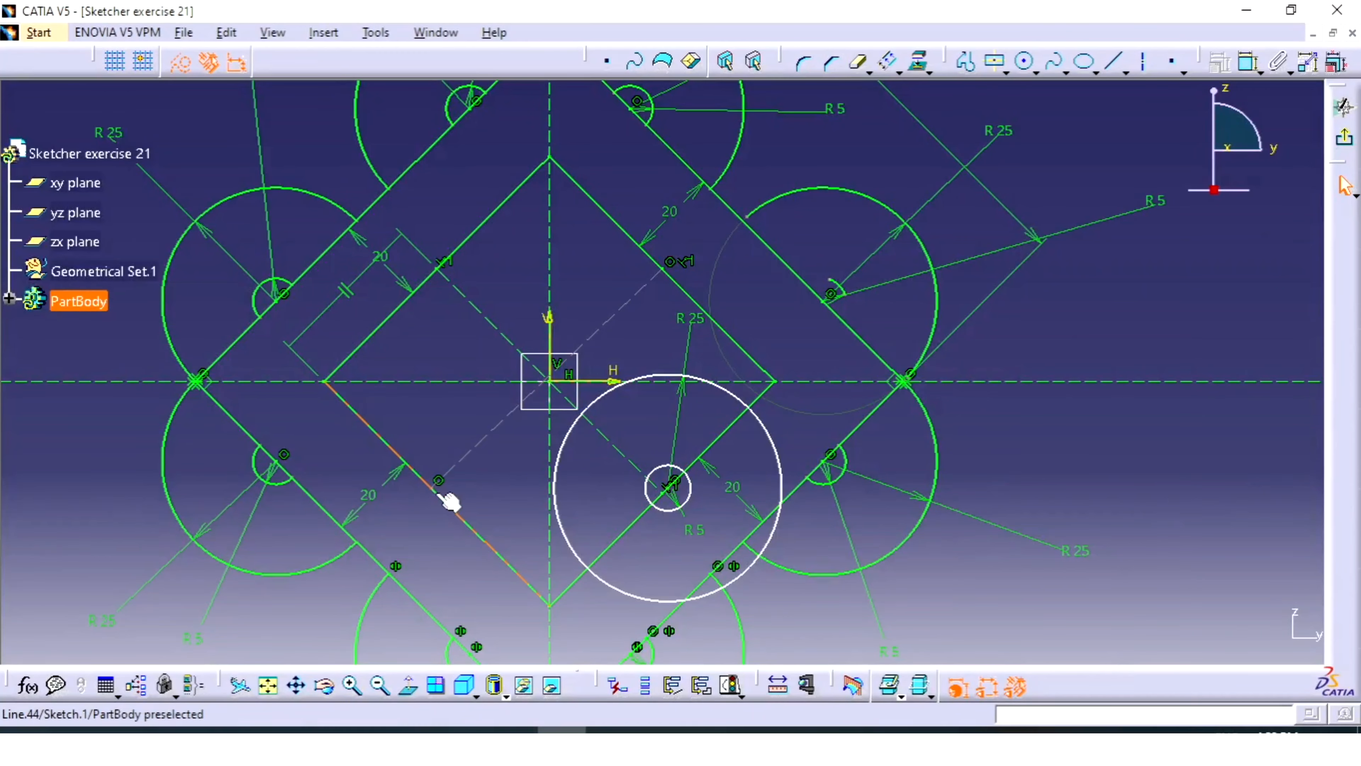
pyautogui.keyDown('ctrl'); pyautogui.click(450, 509); pyautogui.keyUp('ctrl')
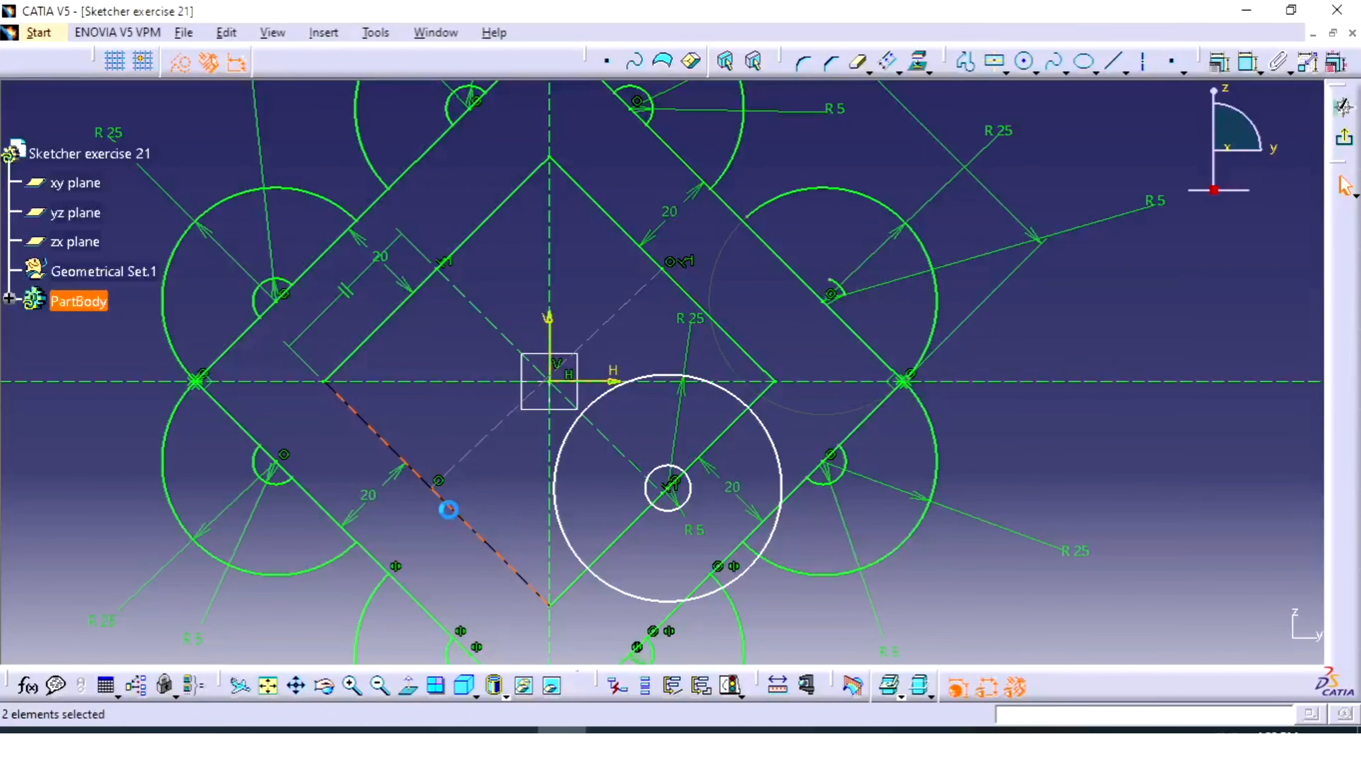
pyautogui.click(1222, 67)
pyautogui.click(1048, 411)
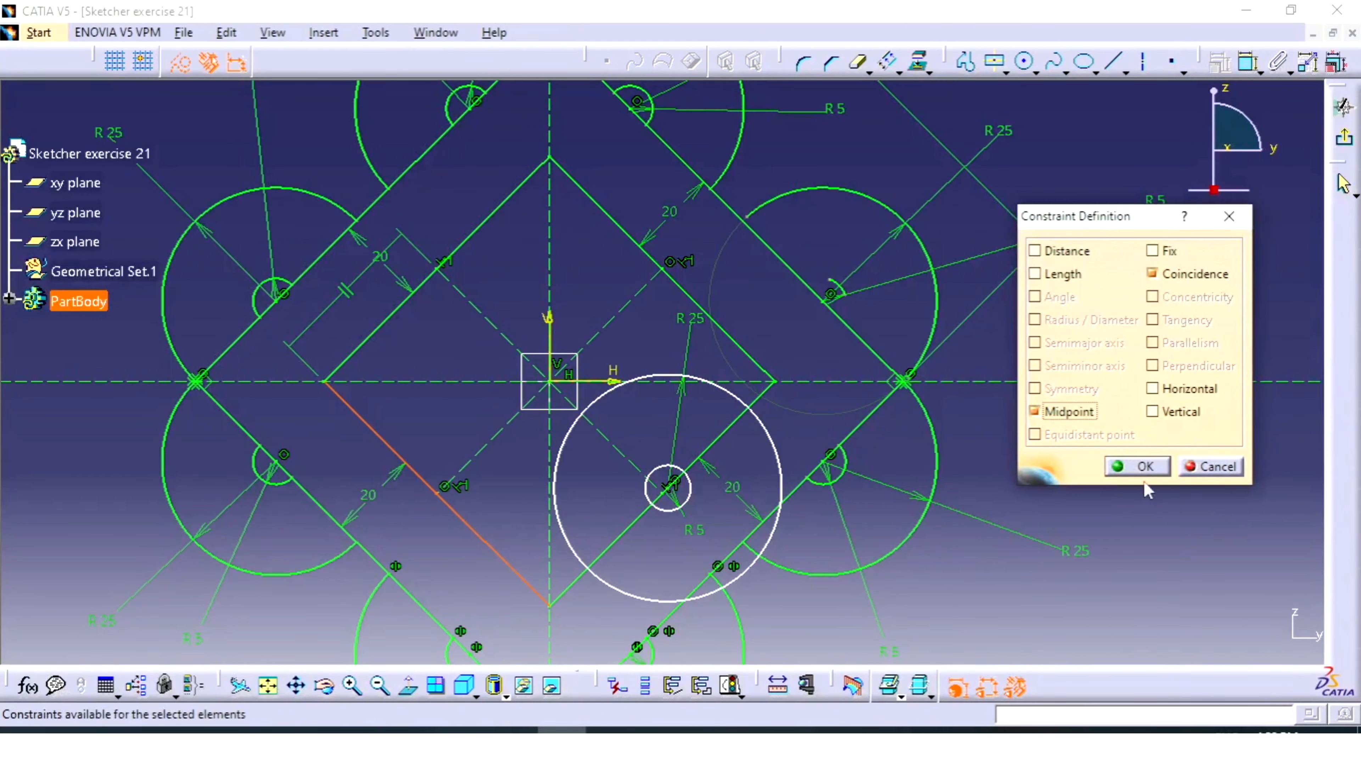
pyautogui.click(1137, 465)
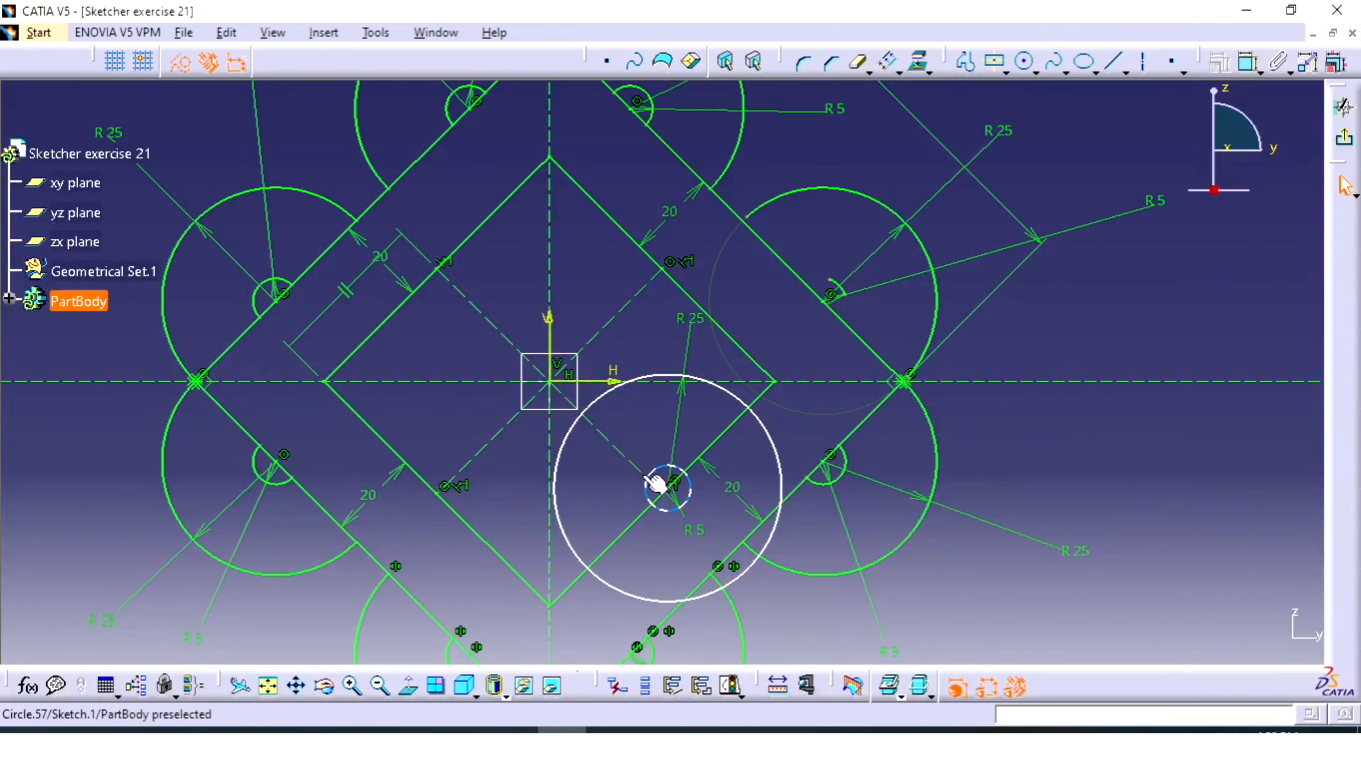
pyautogui.click(721, 435)
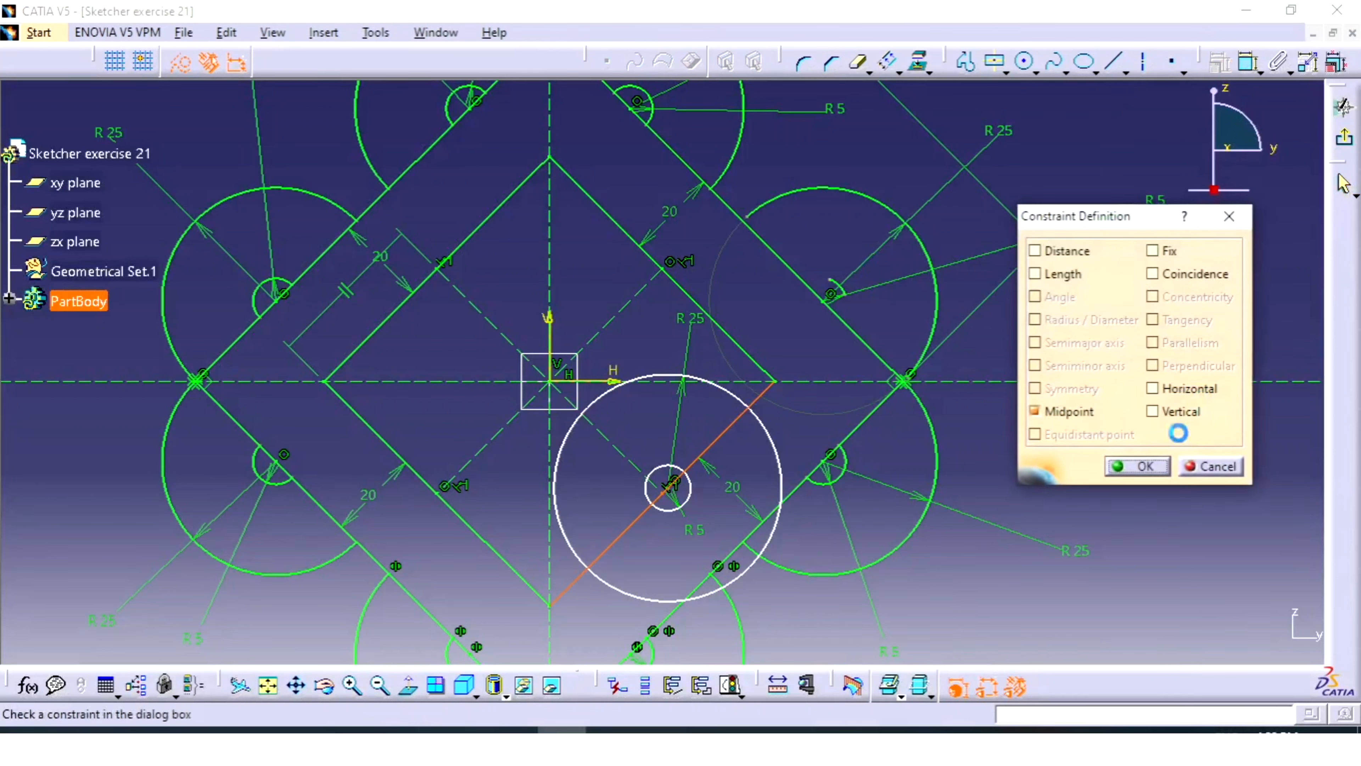
pyautogui.click(1123, 463)
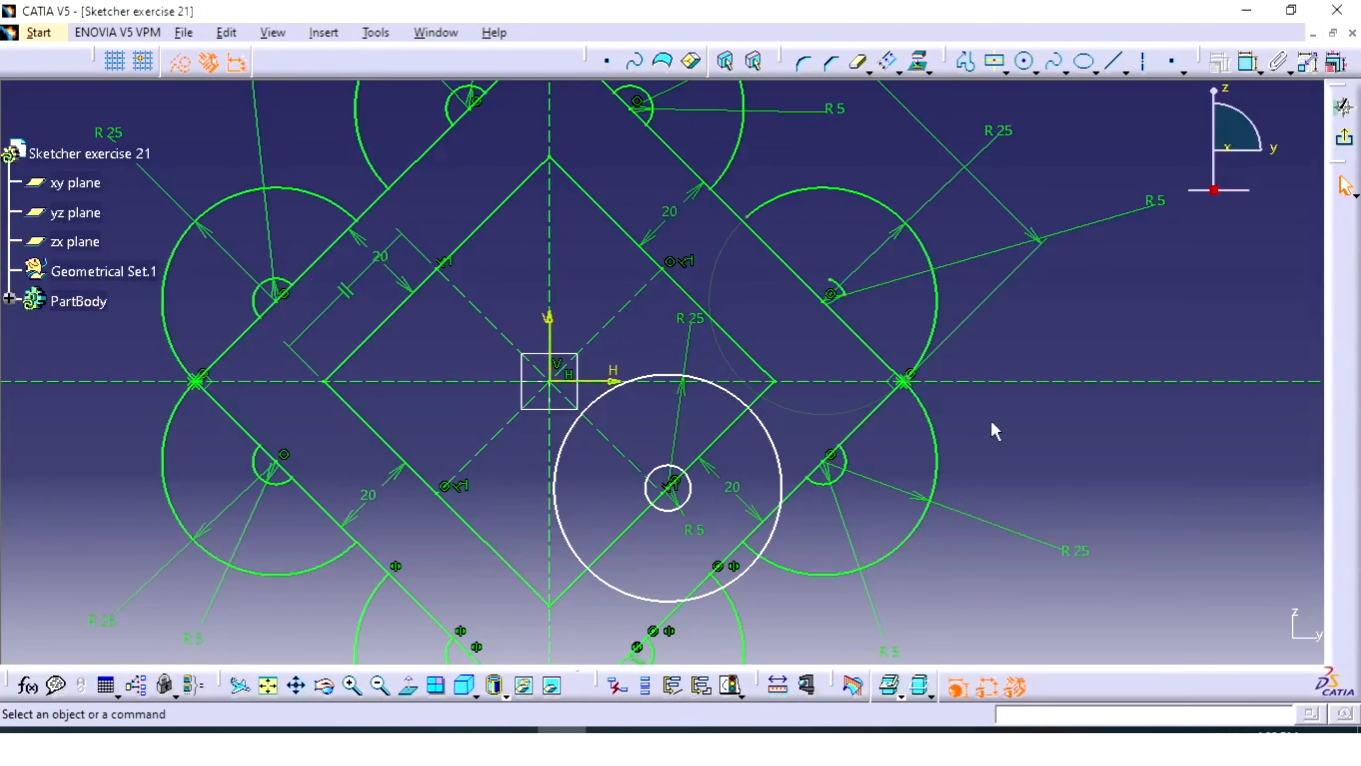
# Make the R25 and R5 circles' centre coincident with the construction line's end on the inner diamond's lower-right side
pyautogui.click(1244, 63)
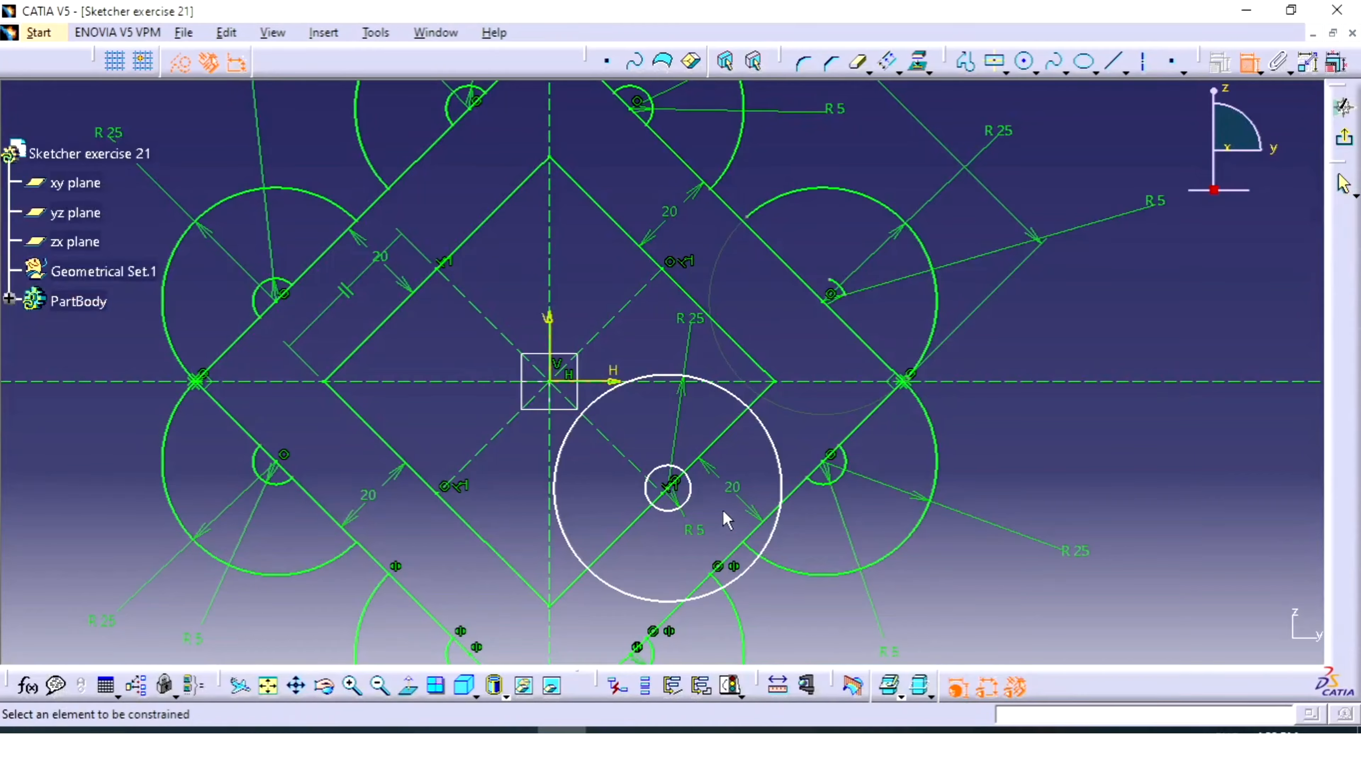
pyautogui.click(666, 488)
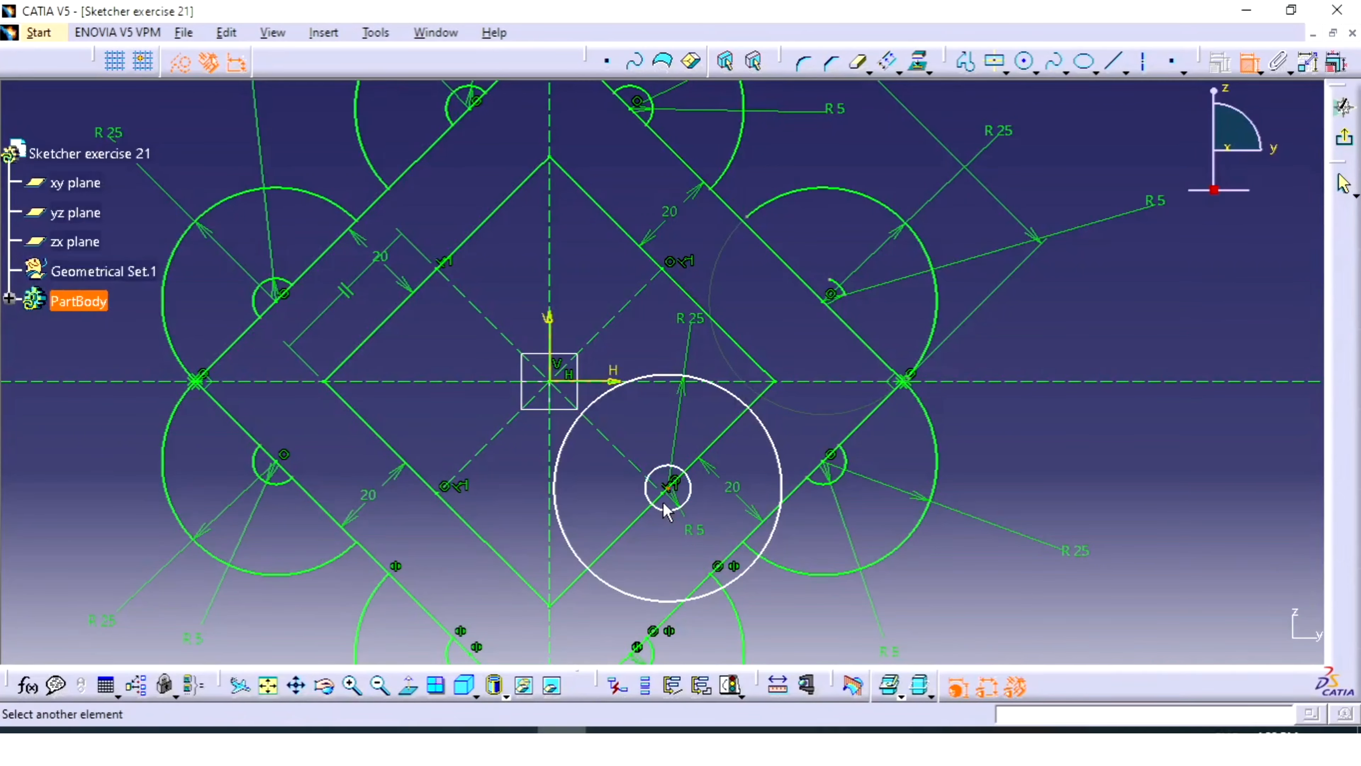
pyautogui.click(668, 487)
pyautogui.rightClick(711, 428)
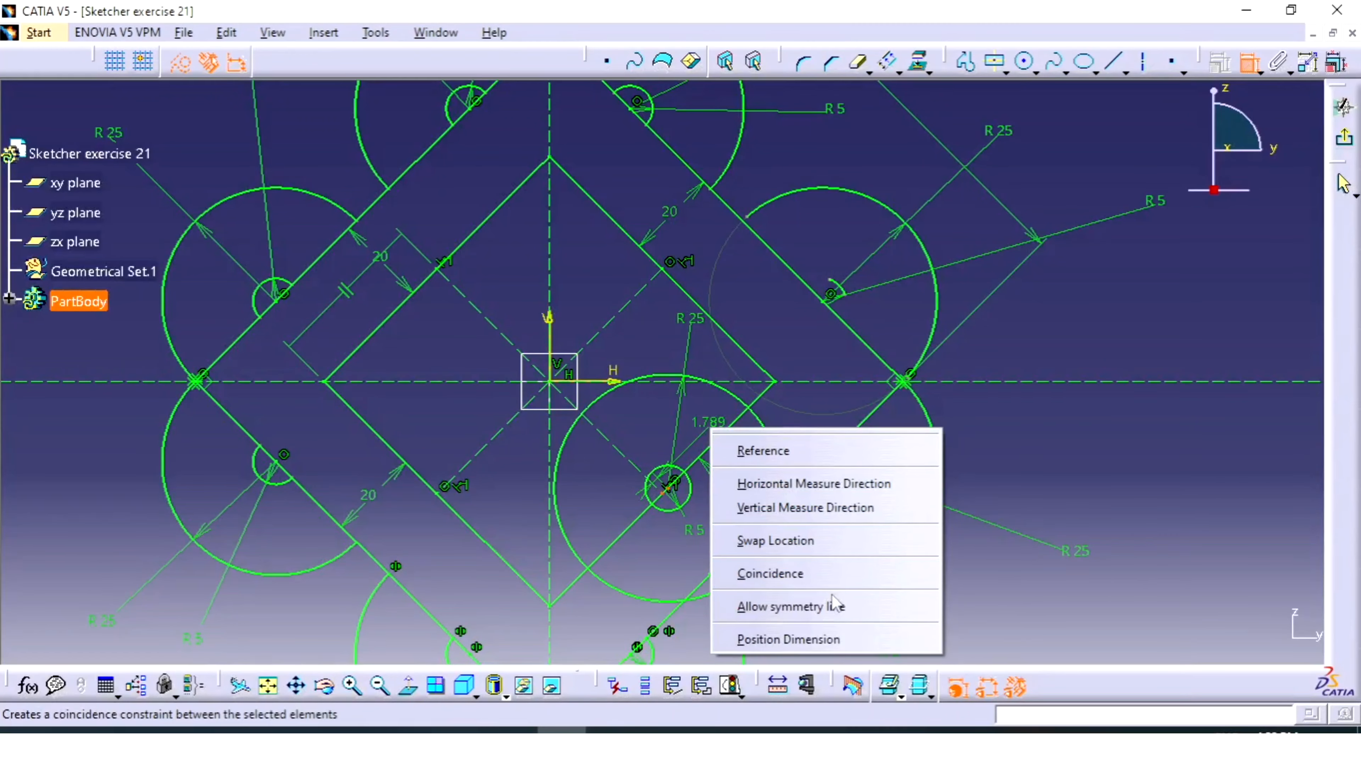
pyautogui.click(793, 573)
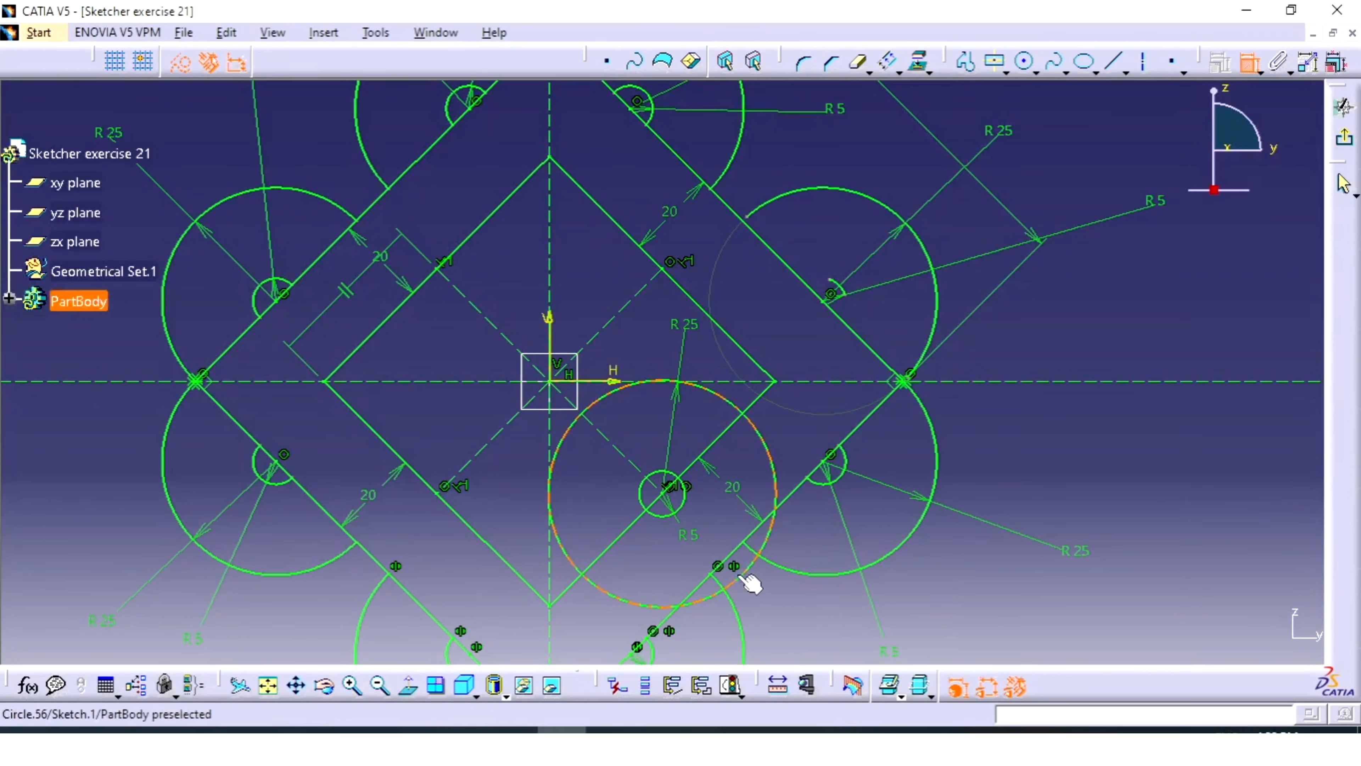
pyautogui.moveTo(1036, 457); pyautogui.dragTo(1048, 354, button='middle')
pyautogui.press('Escape')
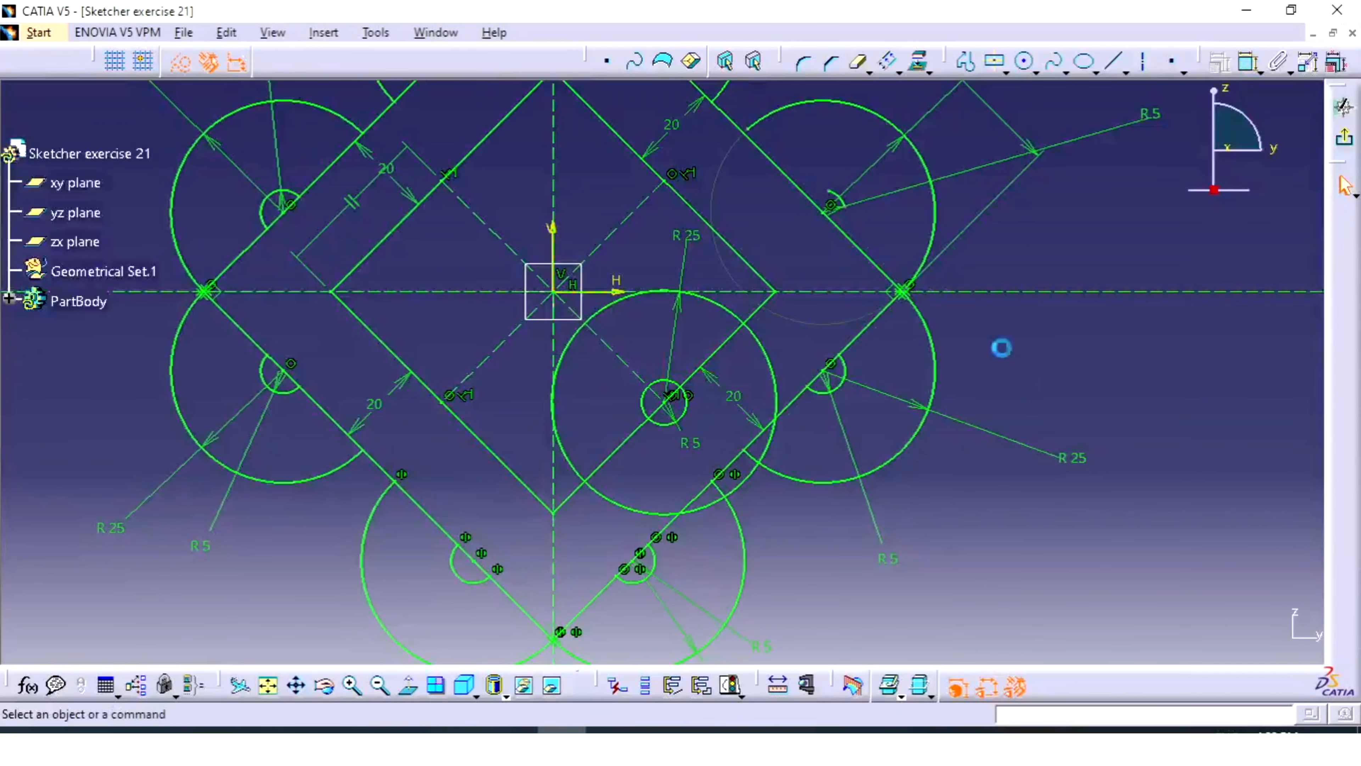
# Quick-trim the R25 and R5 circles along the inner diamond's lower-right side, keeping the halves that face the sketch origin
pyautogui.click(857, 63)
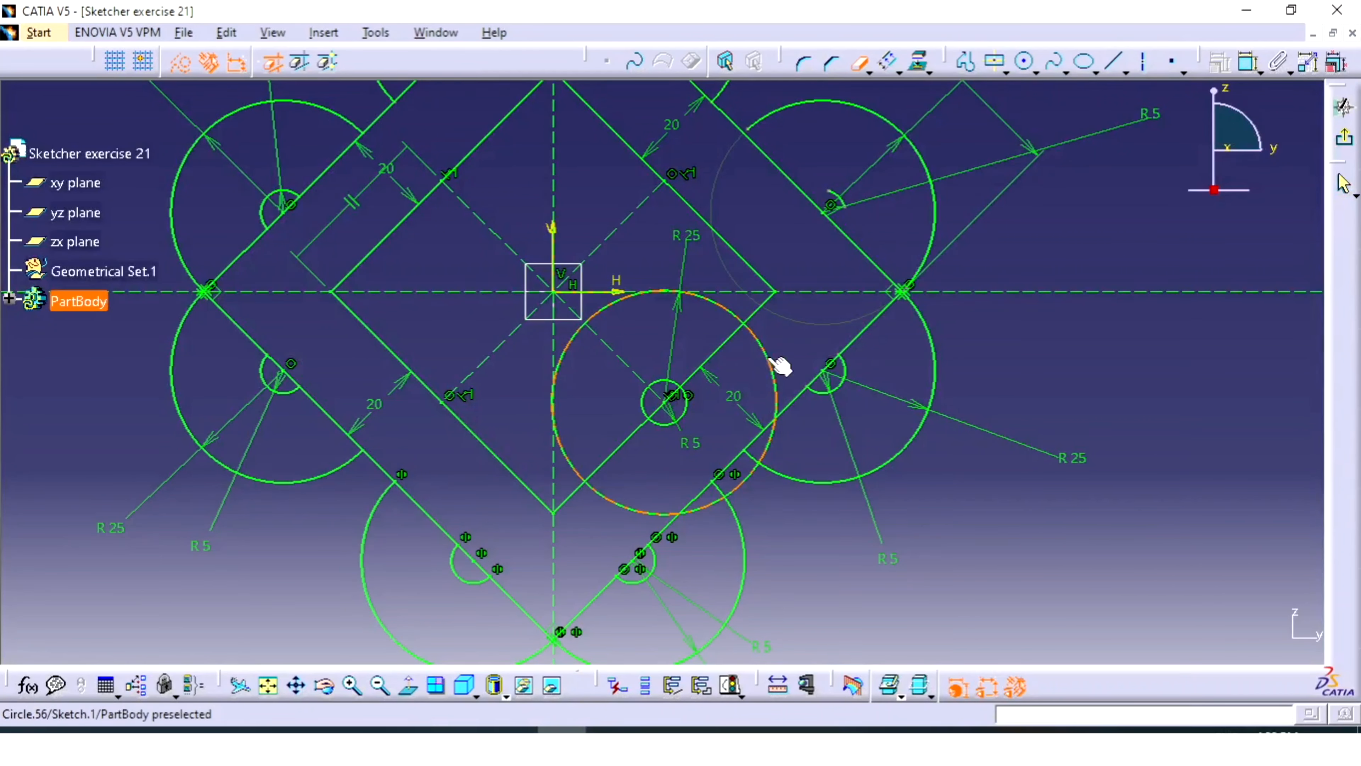
pyautogui.click(770, 441)
pyautogui.click(755, 470)
pyautogui.click(717, 502)
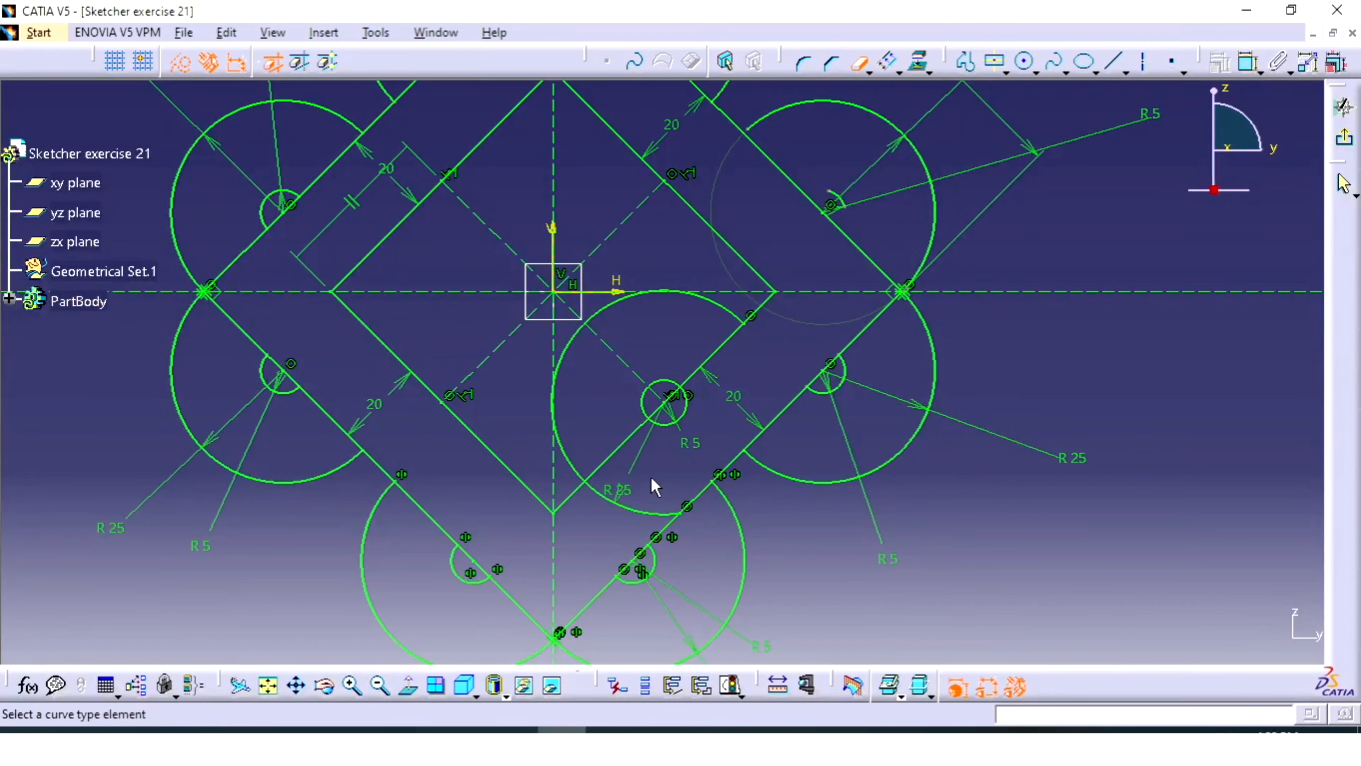
pyautogui.click(643, 514)
pyautogui.click(682, 422)
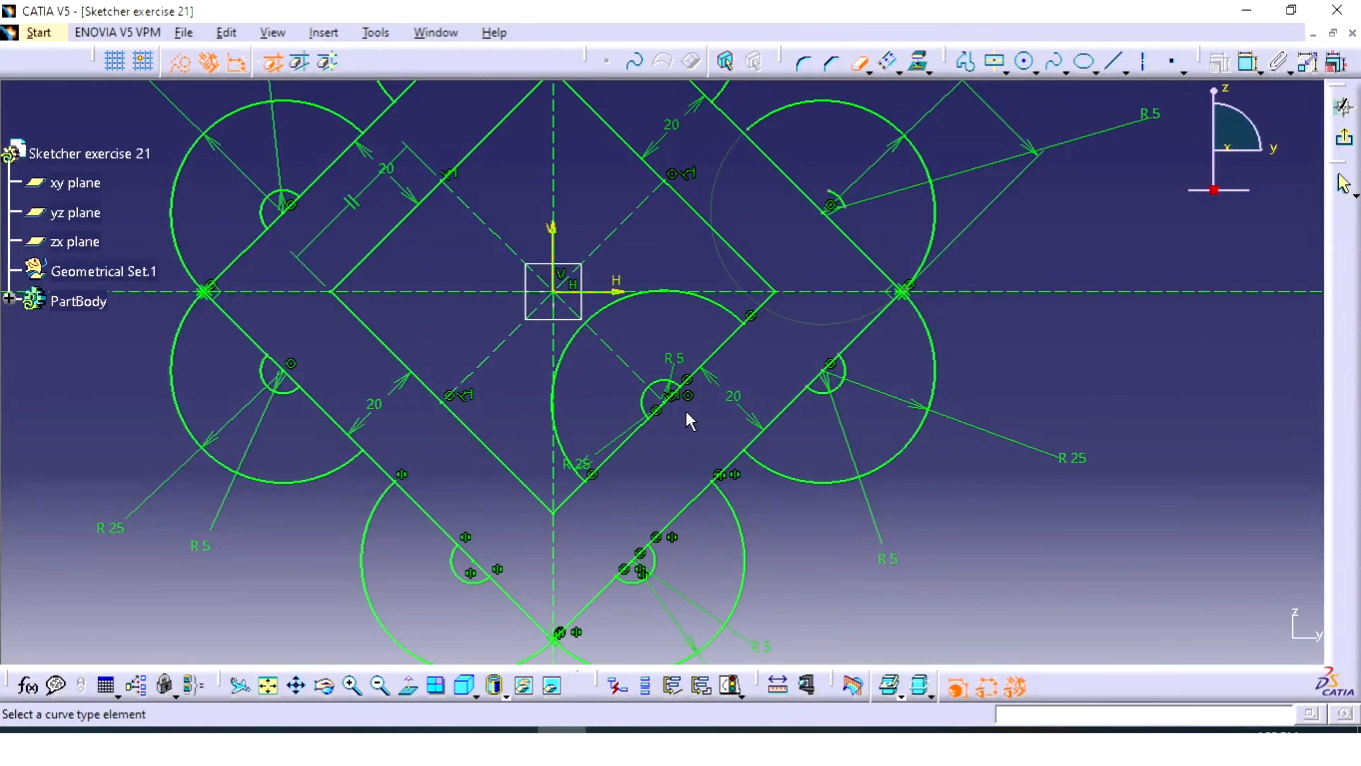
pyautogui.moveTo(745, 440); pyautogui.dragTo(776, 480, button='middle')
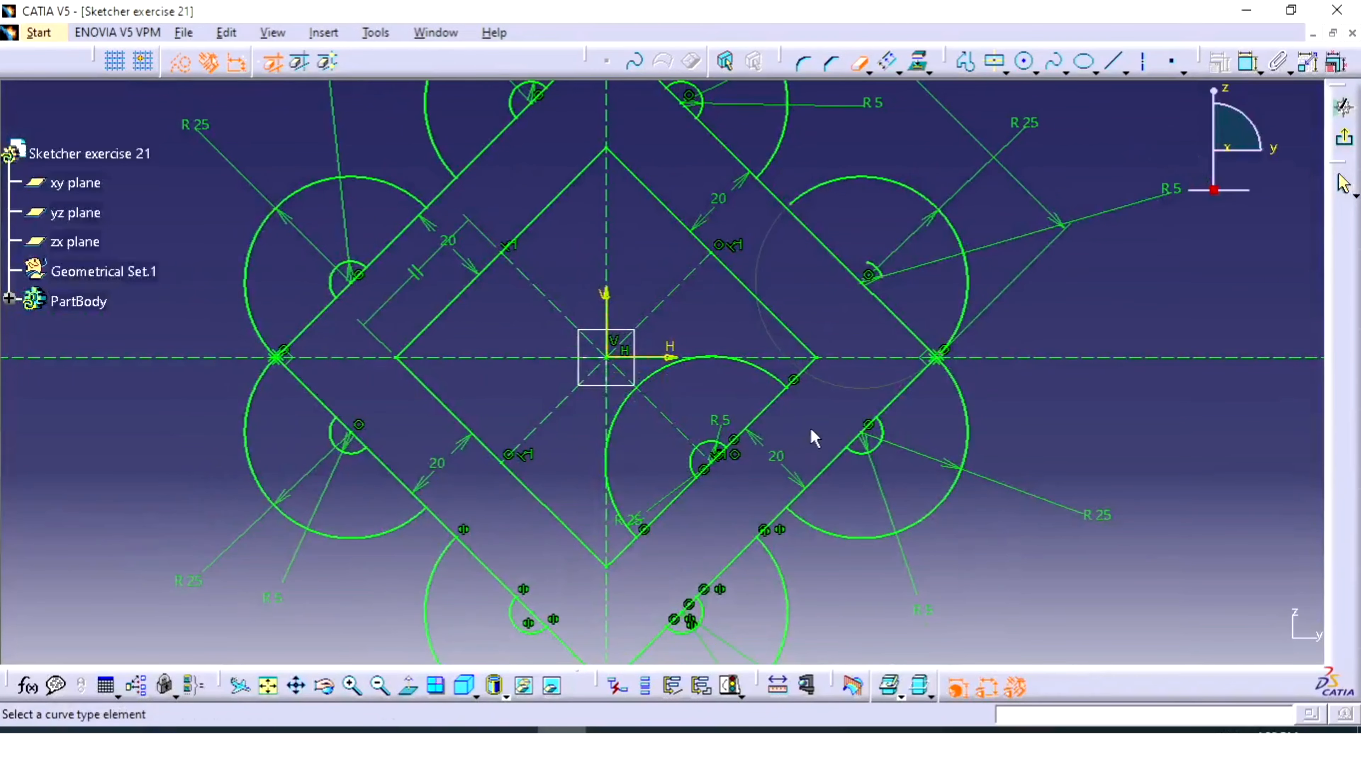
pyautogui.press('Escape')
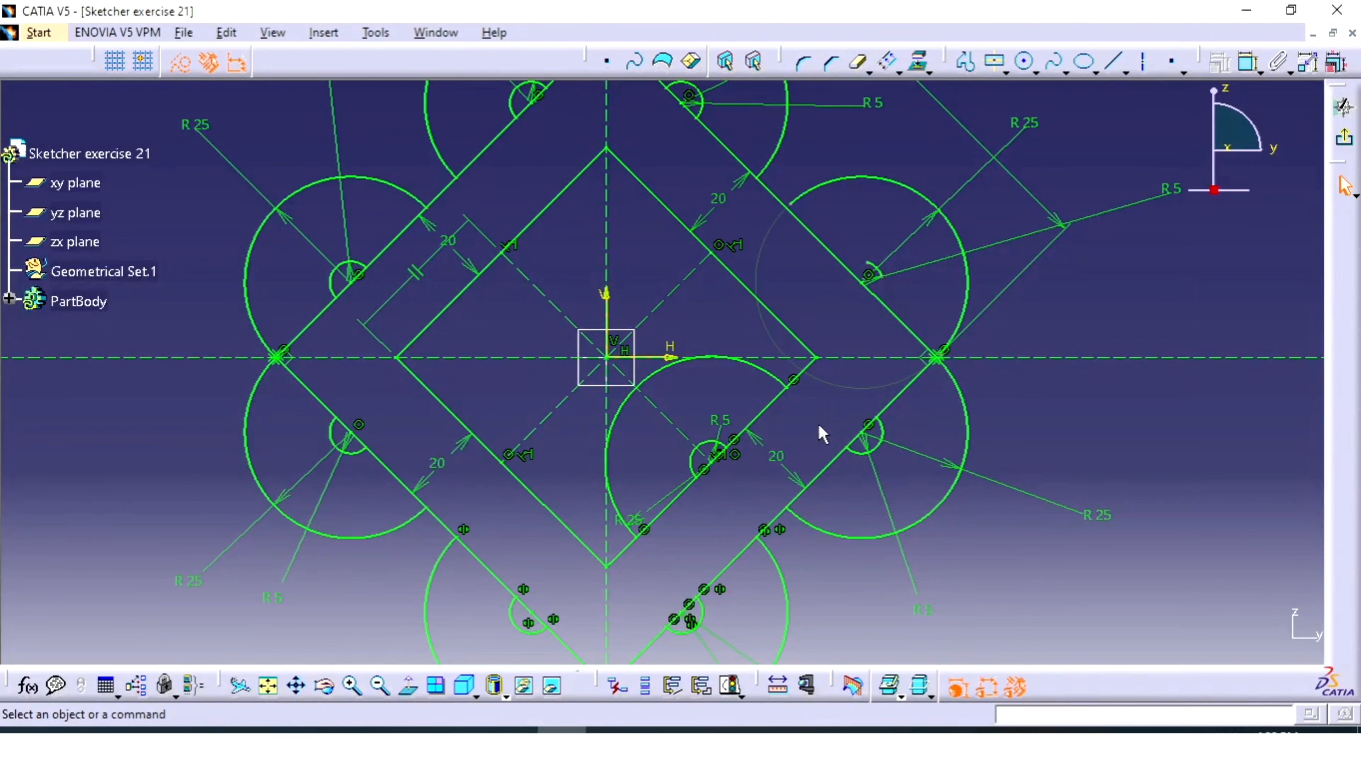
# Draw a line from the R25 arc's end on the outer lower-right side to the R5 arc's upper end on the inner diamond
pyautogui.click(967, 61)
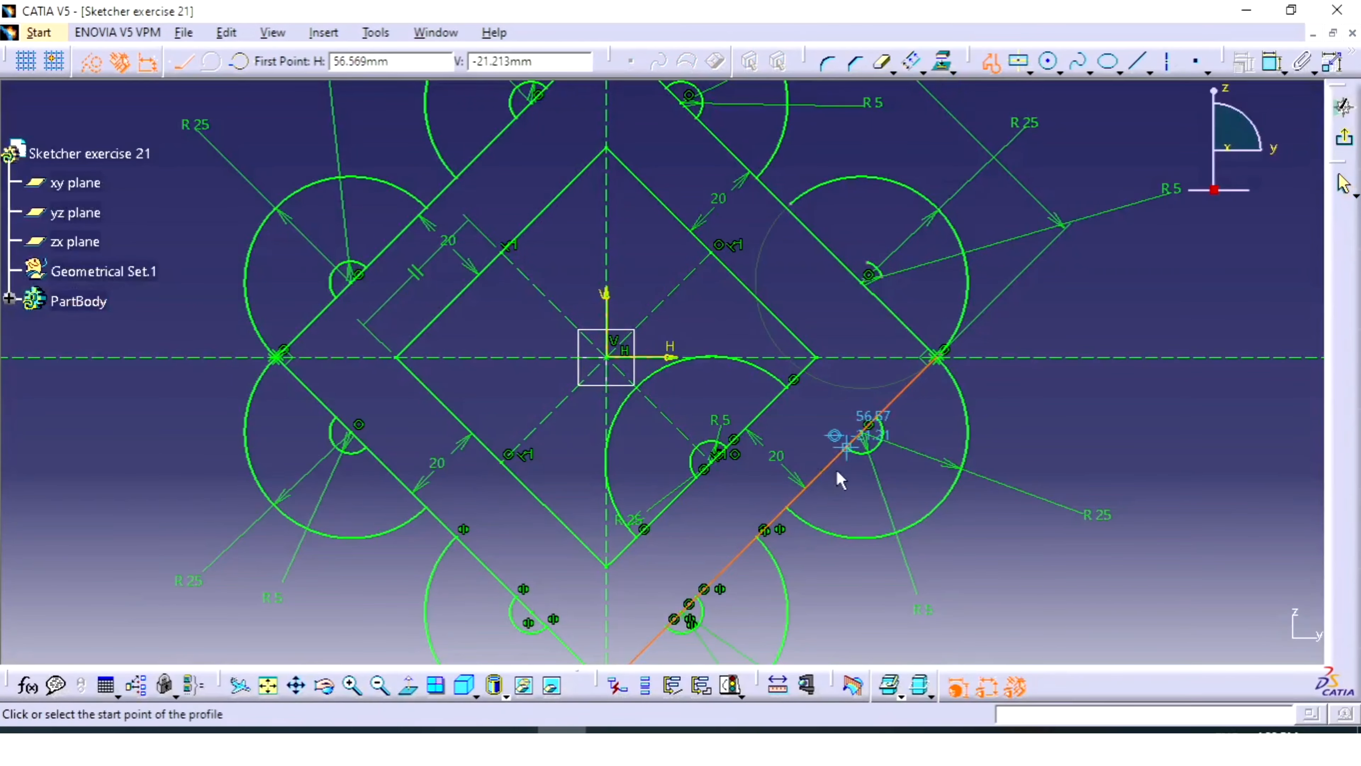
pyautogui.click(786, 507)
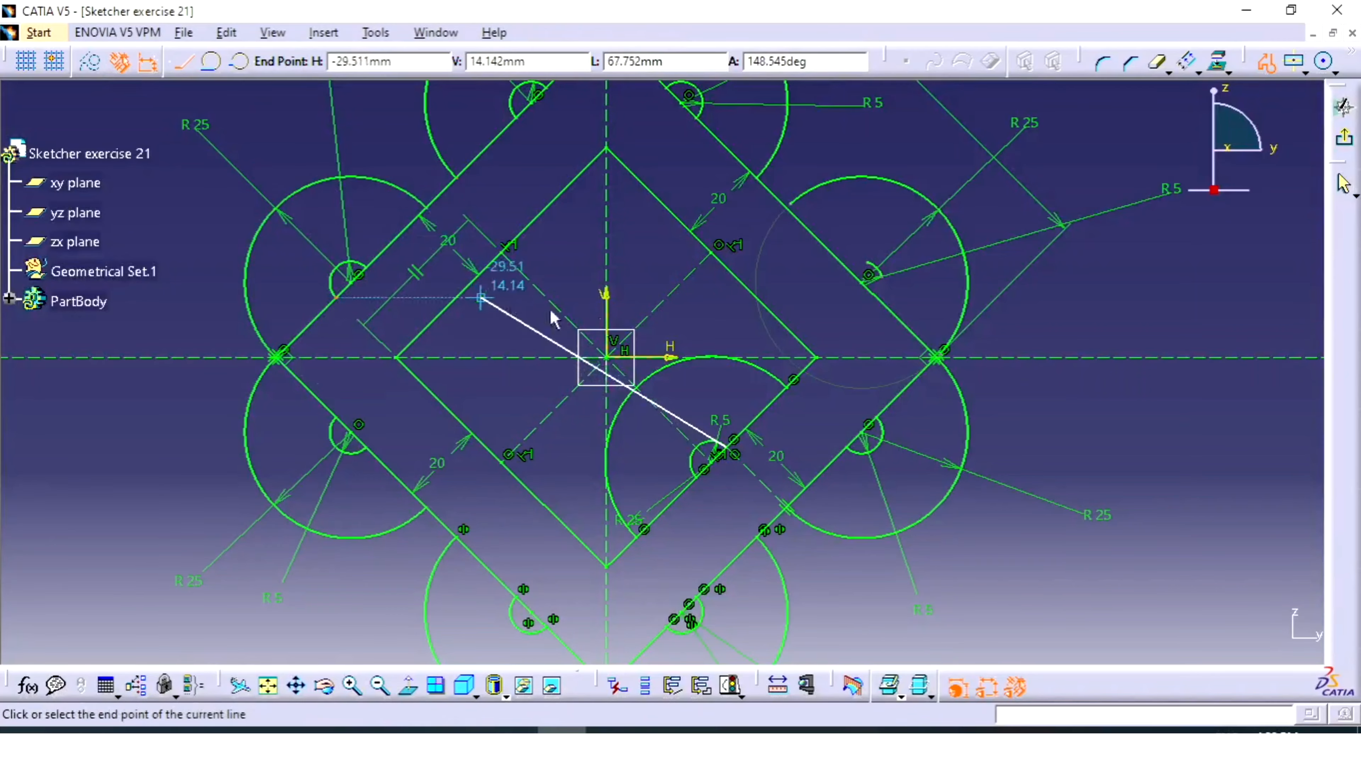
pyautogui.doubleClick(784, 512)
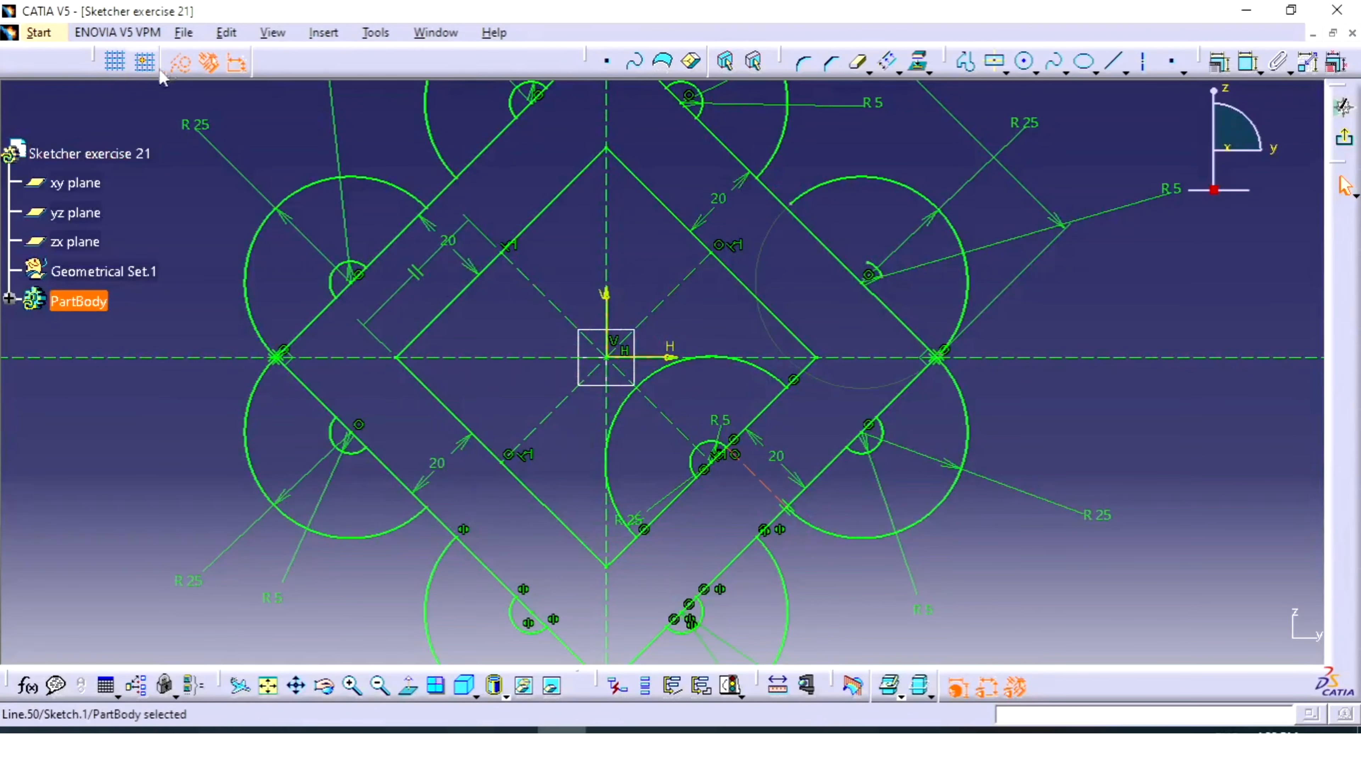
# Draw a line from the R25 arc's upper end on the inner diamond to the R5 arc's end on the outer lower-right side
pyautogui.click(1144, 437)
pyautogui.moveTo(1143, 438); pyautogui.dragTo(1144, 425, button='middle')
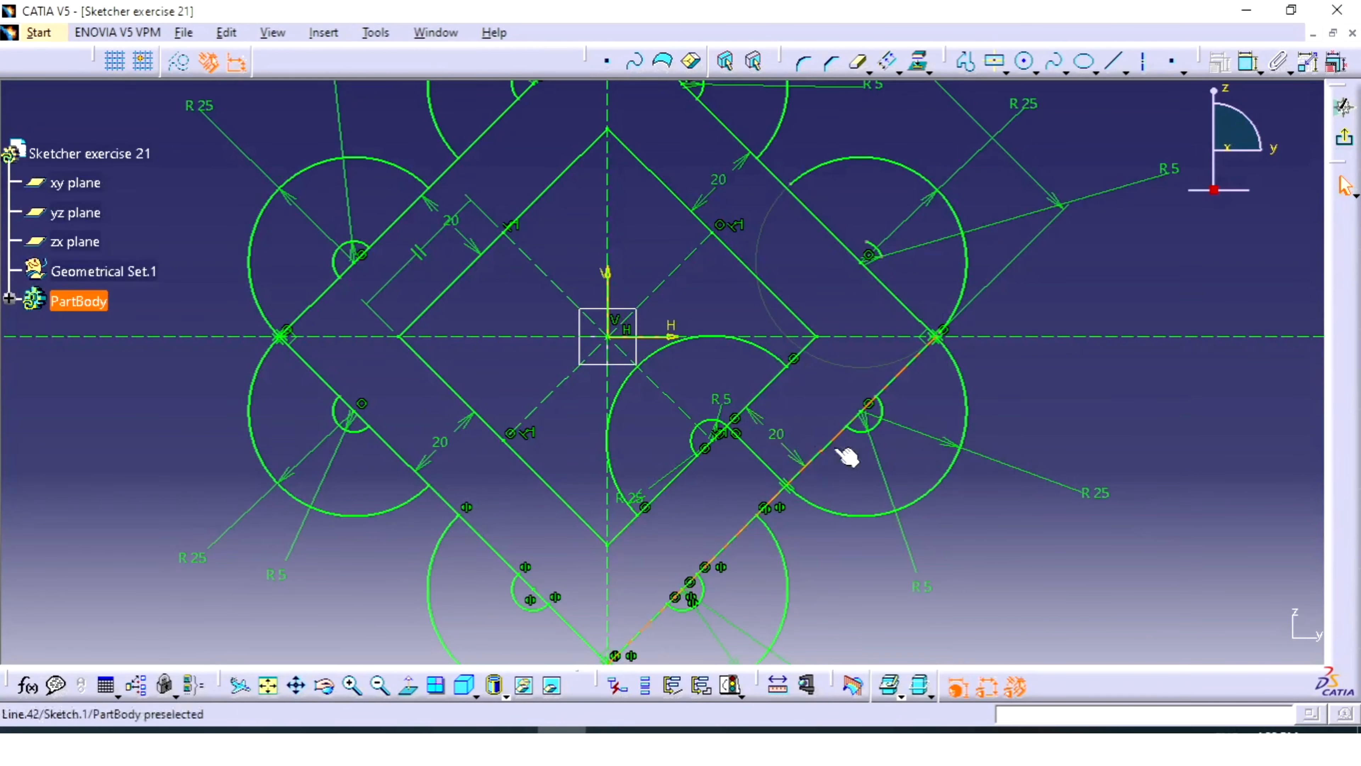
pyautogui.moveTo(1200, 371); pyautogui.dragTo(1195, 367, button='middle')
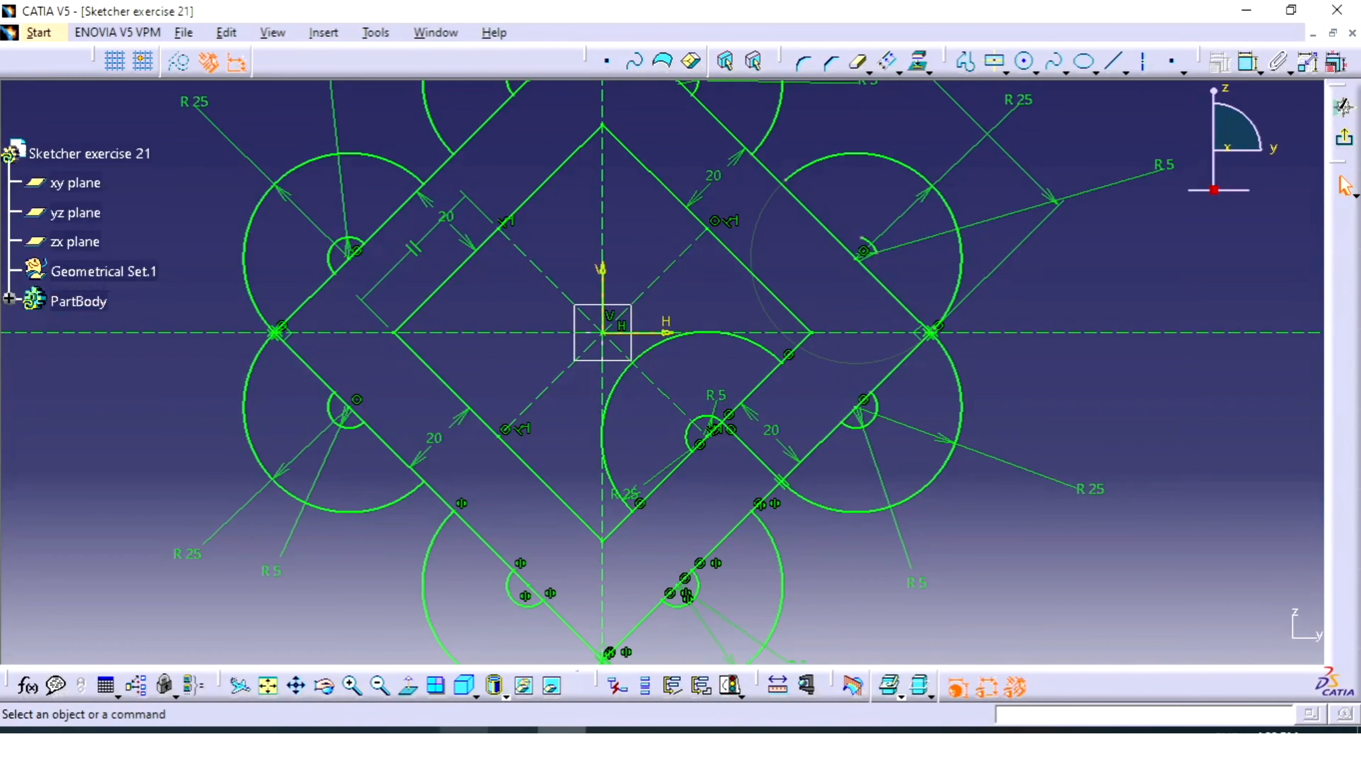
pyautogui.click(464, 731)
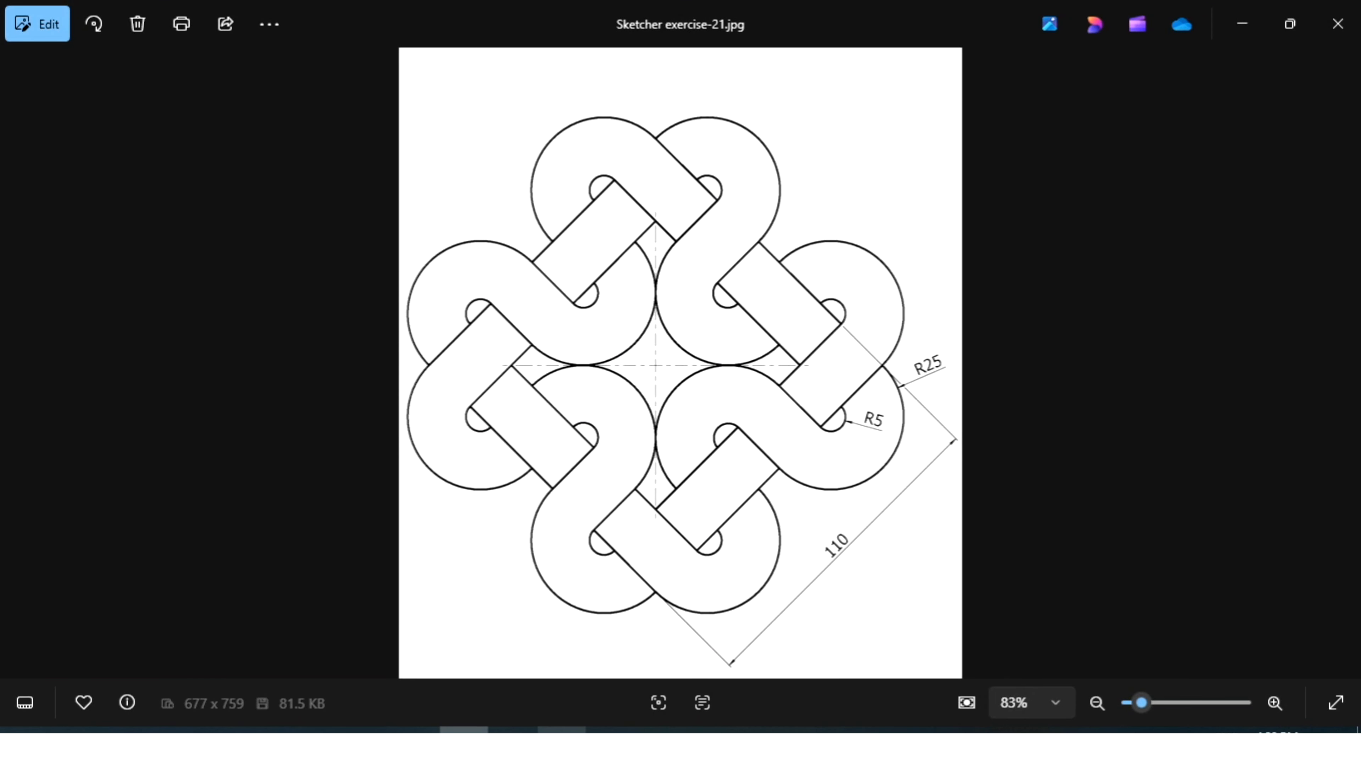
pyautogui.click(561, 730)
pyautogui.click(1109, 65)
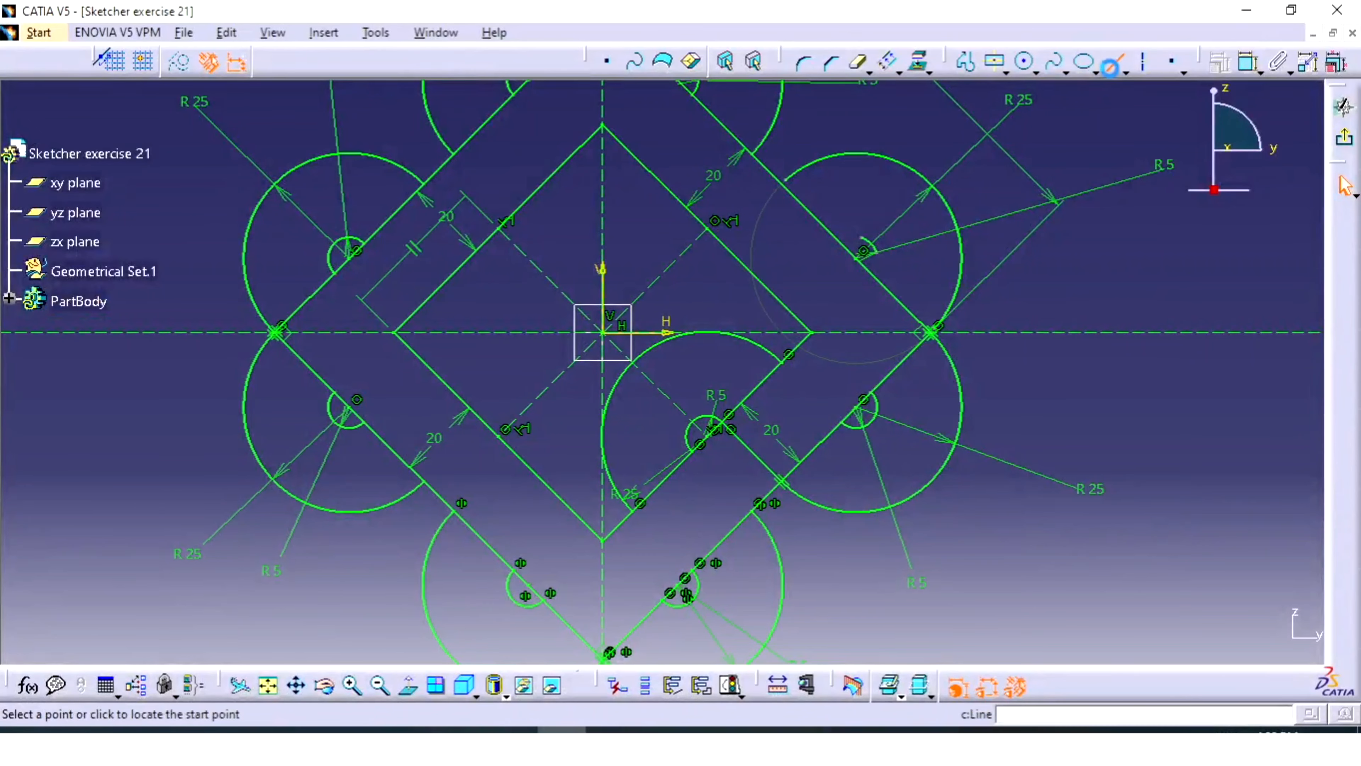
pyautogui.click(780, 362)
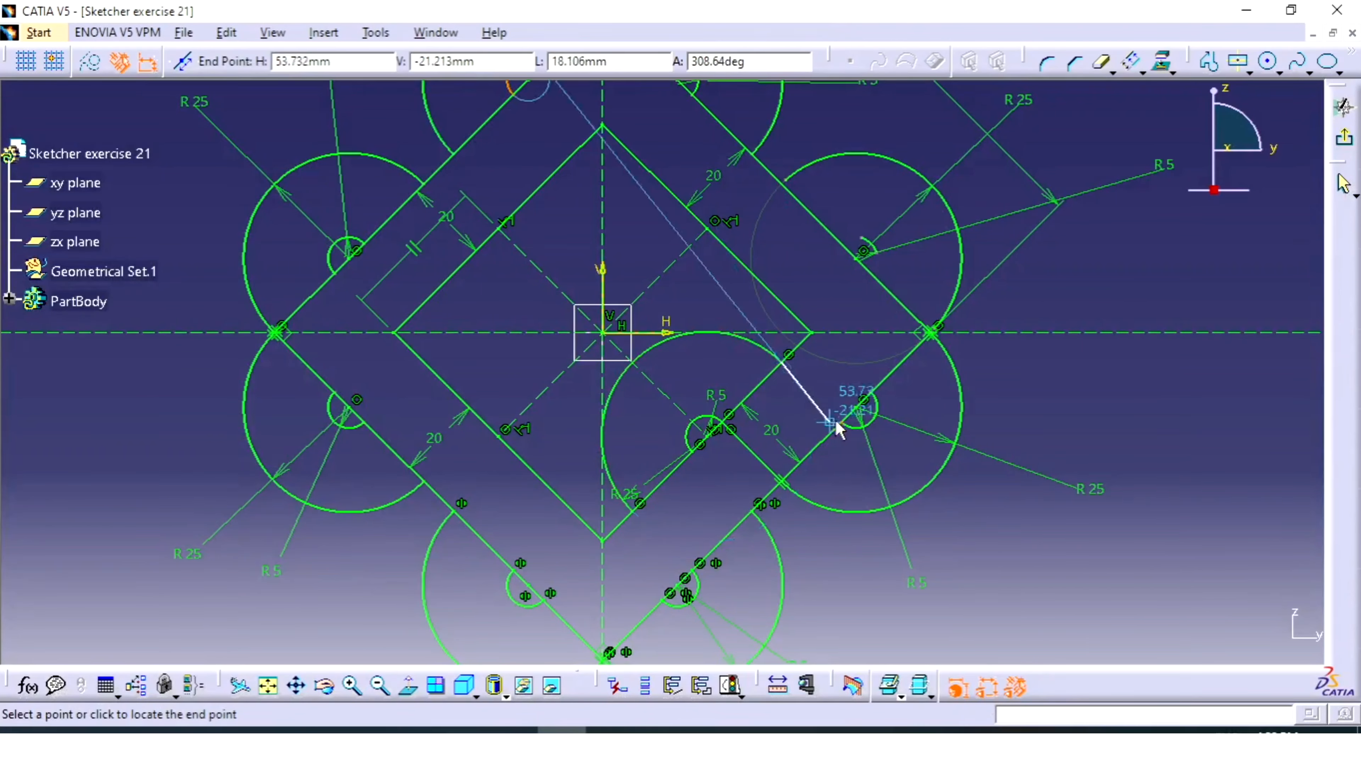
pyautogui.click(846, 425)
pyautogui.moveTo(1062, 552)
pyautogui.mouseDown(button='middle')
pyautogui.moveTo(1021, 523)
pyautogui.moveTo(996, 269)
pyautogui.mouseUp(button='middle')
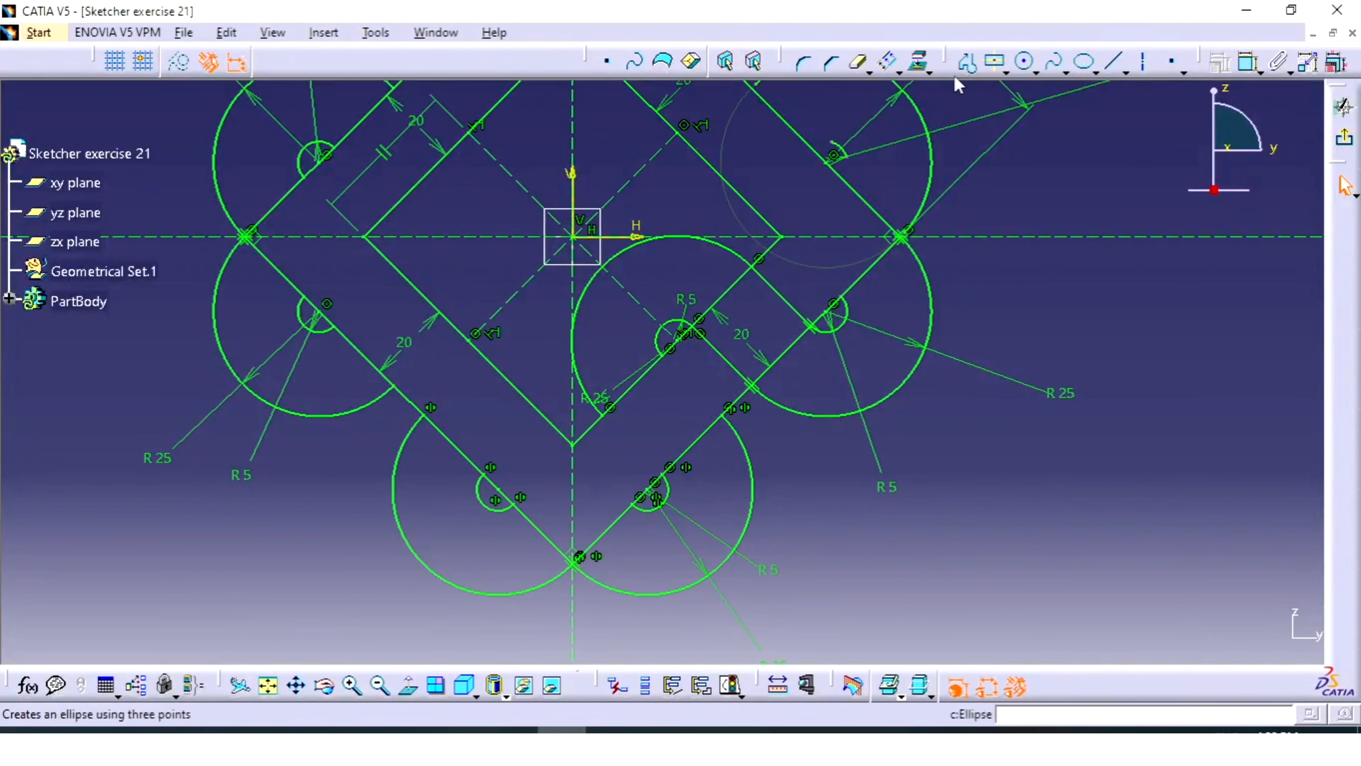
pyautogui.click(967, 62)
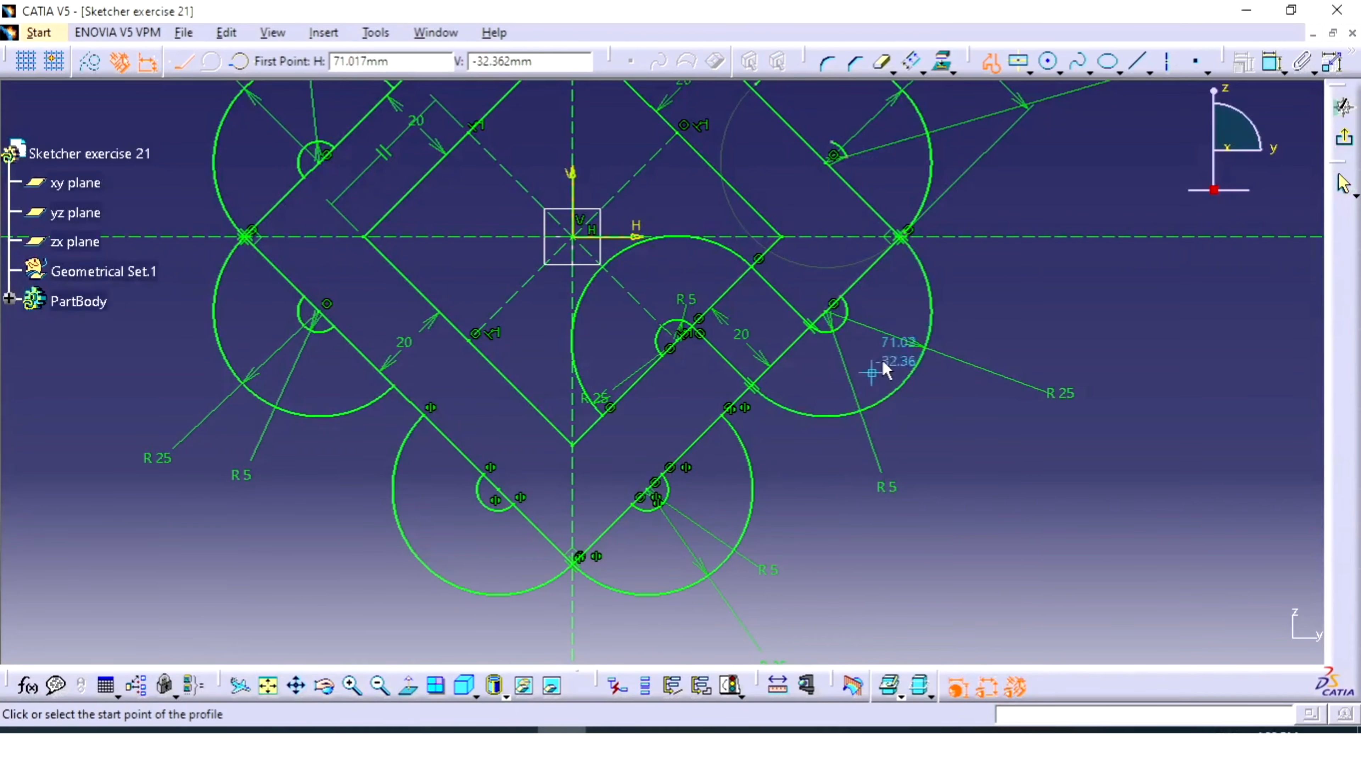
pyautogui.moveTo(949, 358)
pyautogui.mouseDown(button='middle')
pyautogui.moveTo(1012, 450)
pyautogui.moveTo(821, 420)
pyautogui.mouseUp(button='middle')
pyautogui.press('Escape')
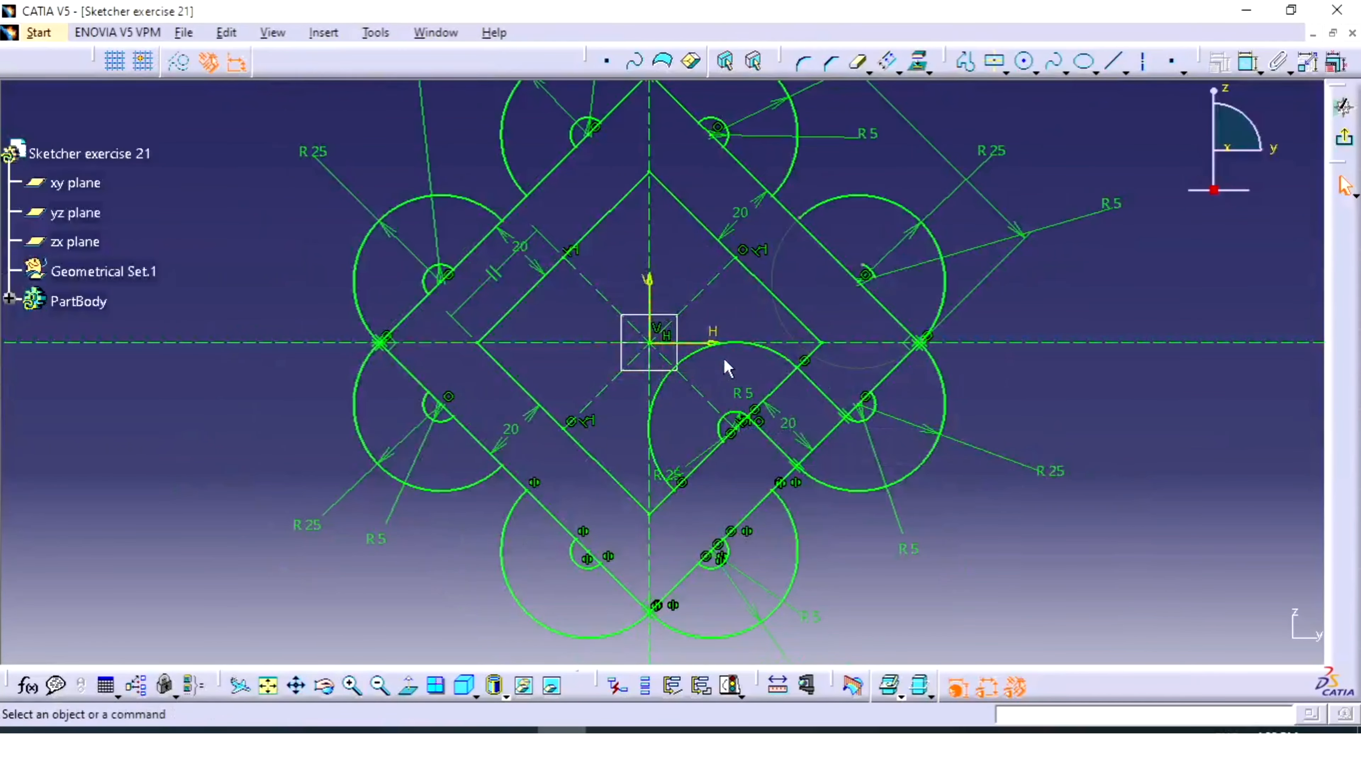
# Rotate the inner R25 and R5 arcs about the sketch origin in duplicate mode, making 3 instances spaced evenly around a full turn
pyautogui.keyDown('ctrl'); pyautogui.click(727, 414); pyautogui.keyUp('ctrl')
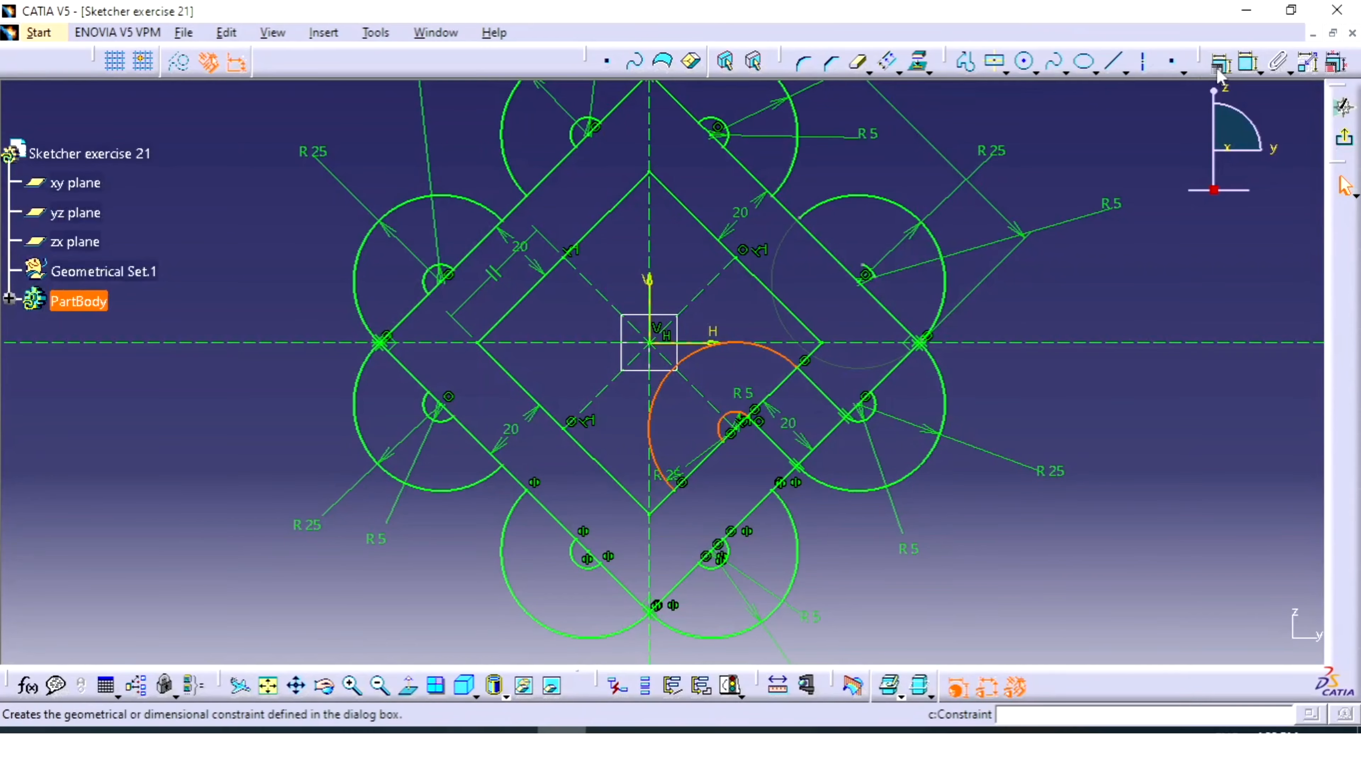
pyautogui.click(911, 71)
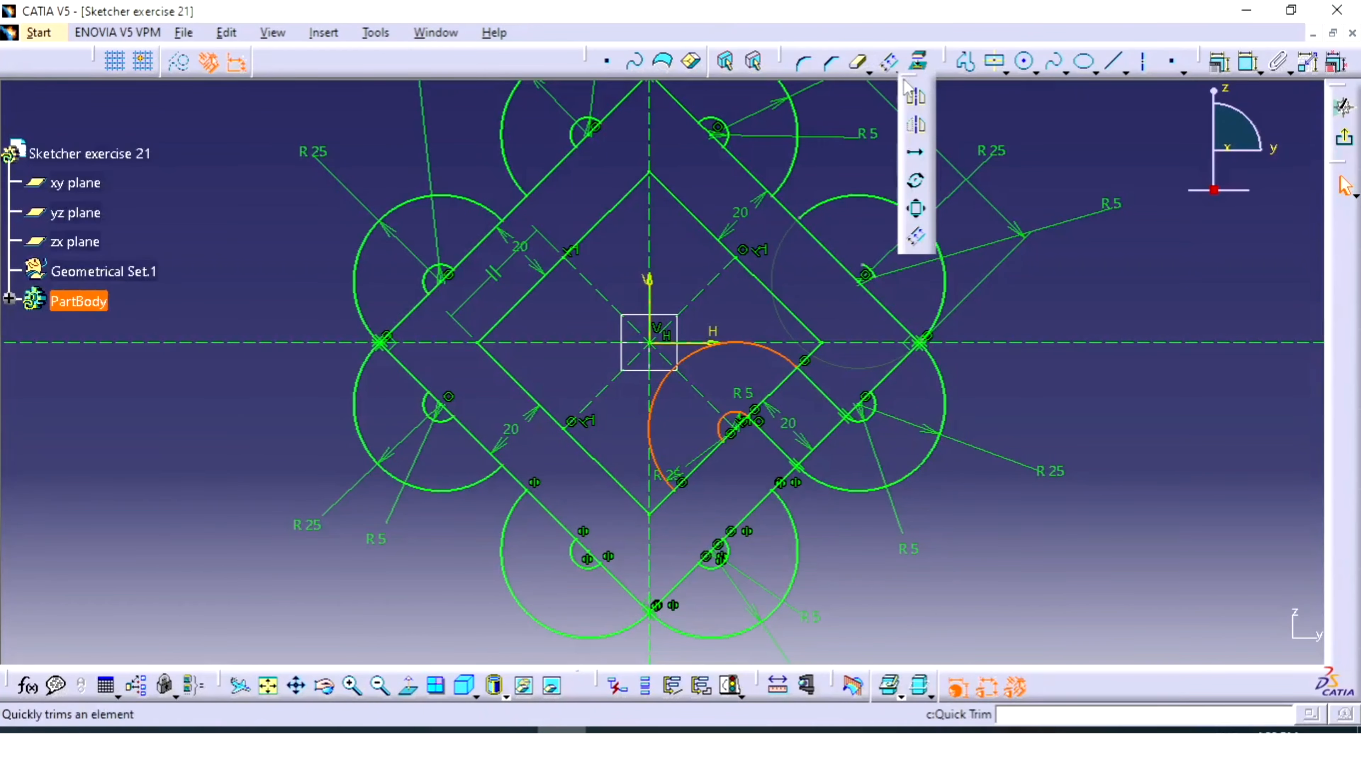
pyautogui.click(915, 180)
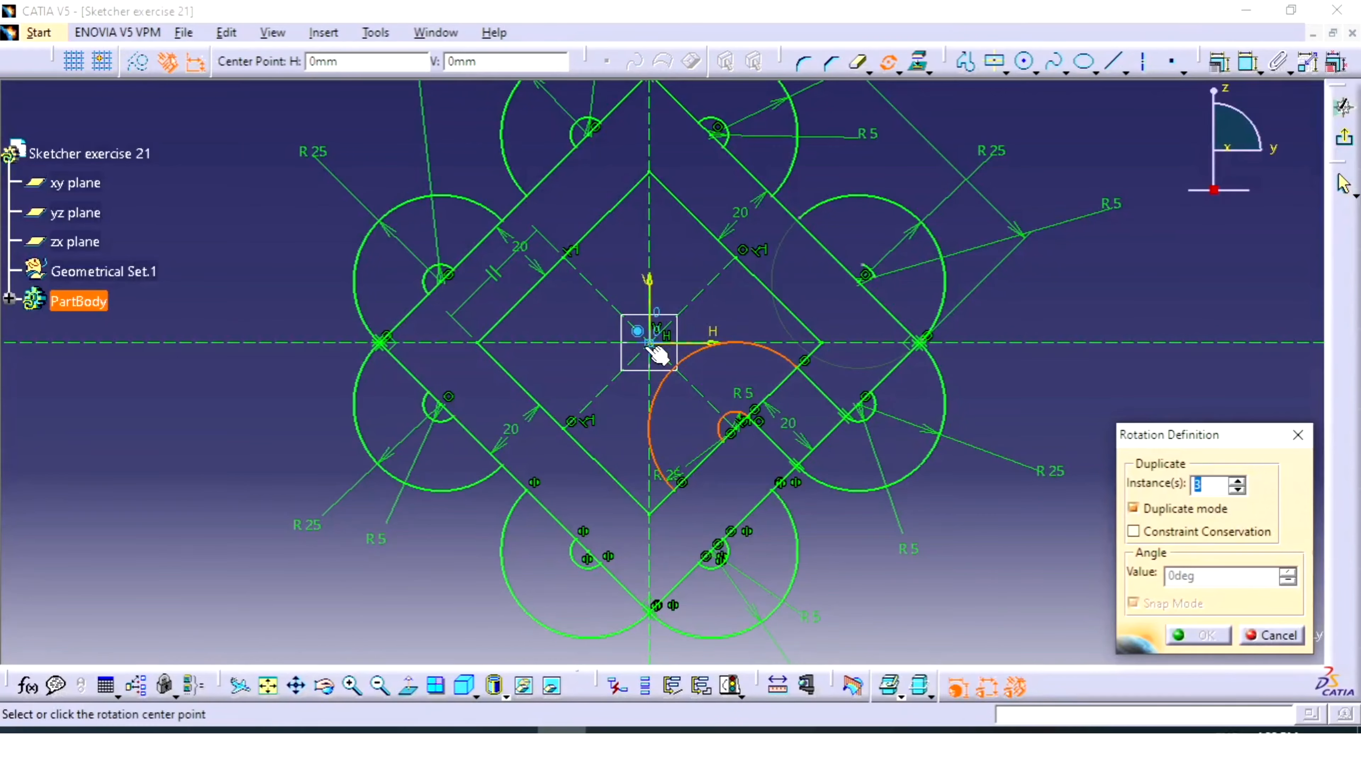
pyautogui.click(649, 342)
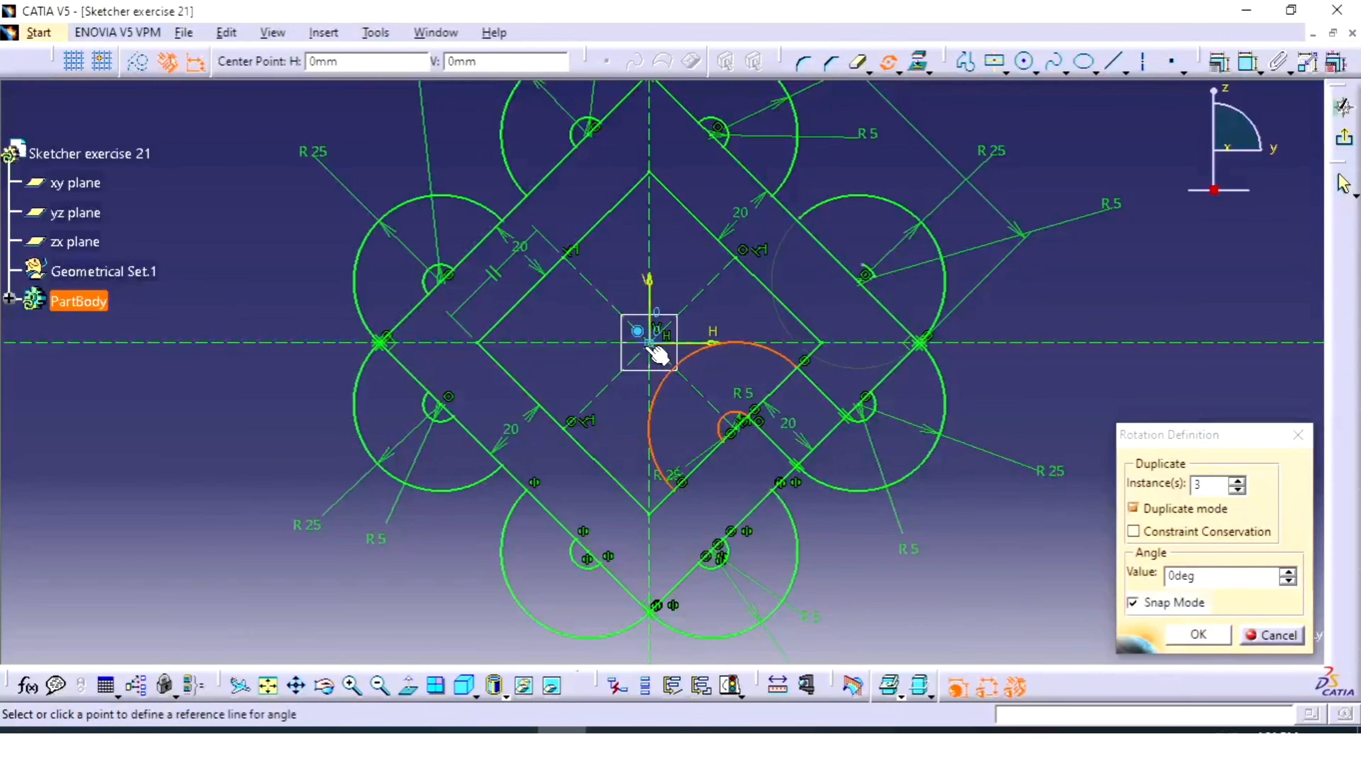
pyautogui.click(651, 171)
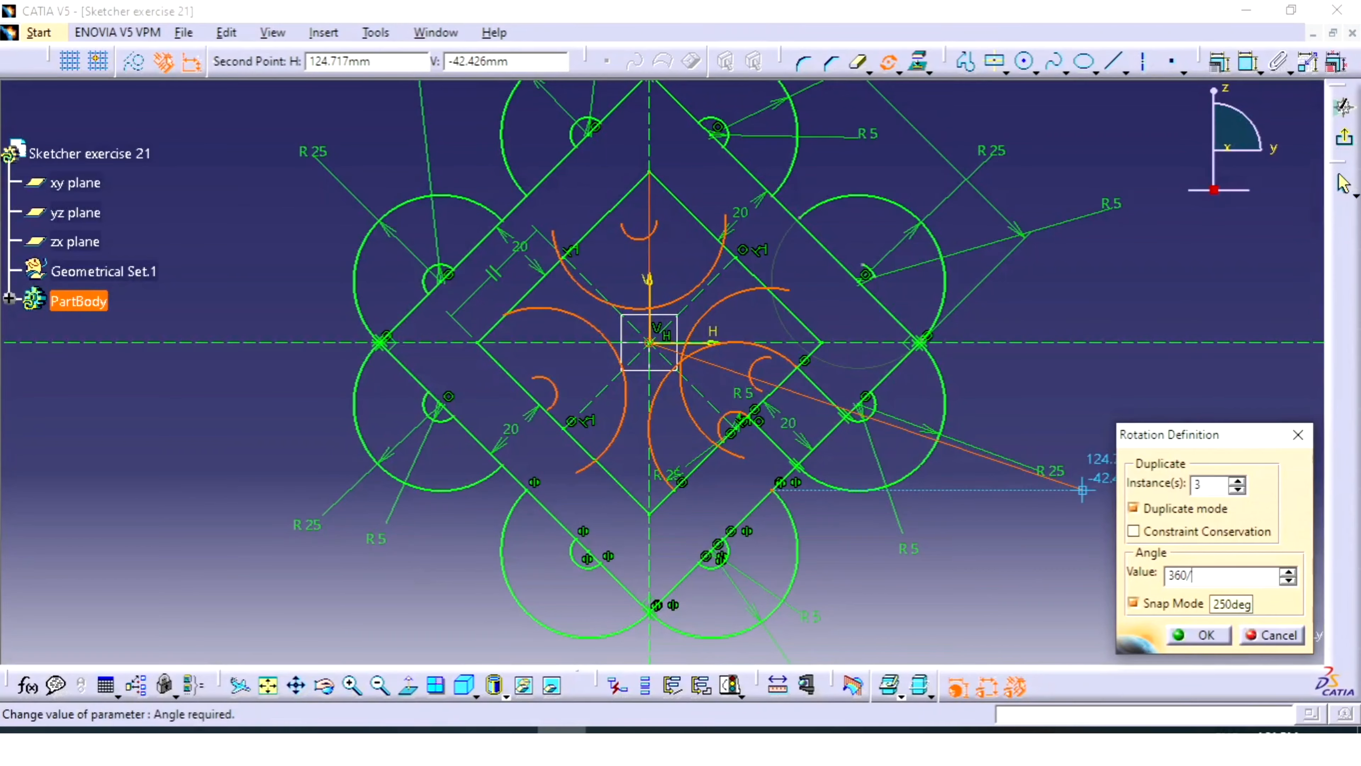
pyautogui.press('Return')
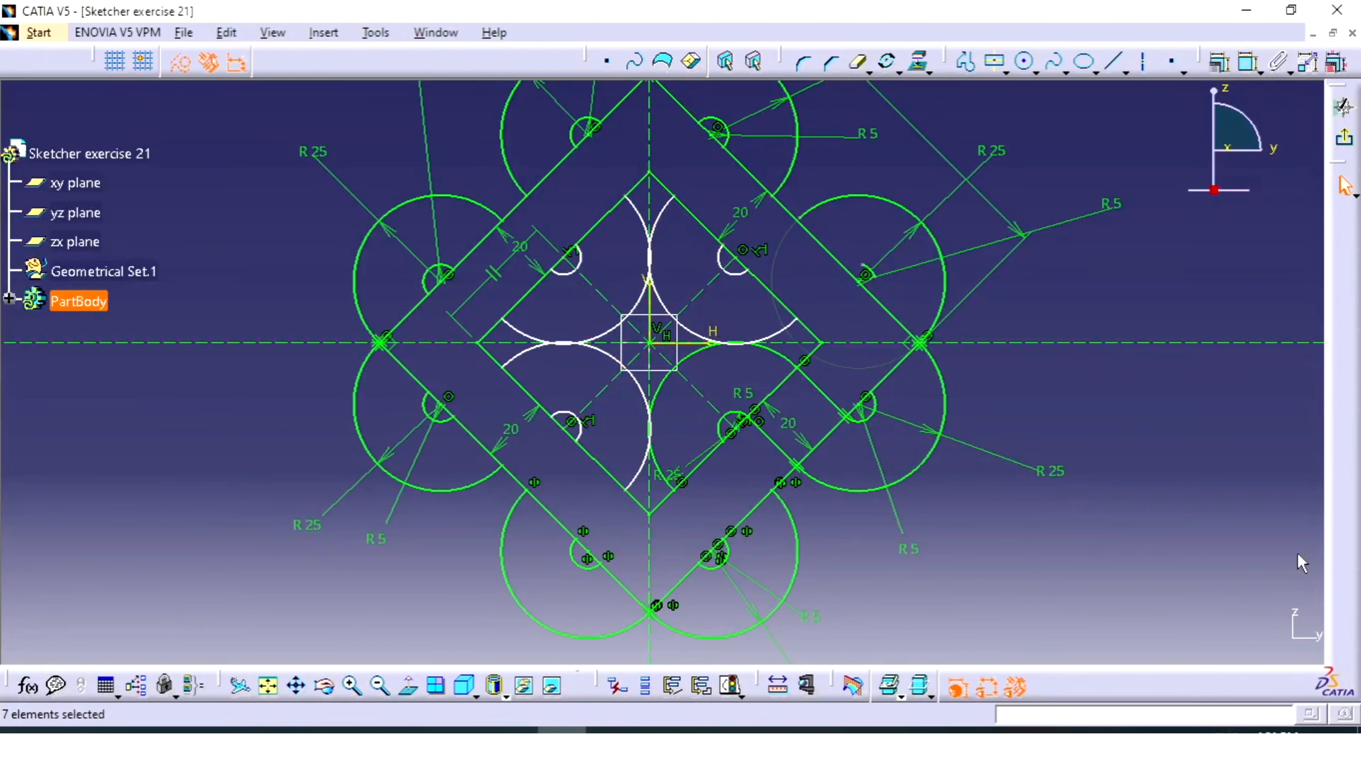
# Add radius dimensions to the three copied large arcs around the sketch origin
pyautogui.moveTo(1248, 514)
pyautogui.mouseDown(button='middle')
pyautogui.moveTo(1258, 365)
pyautogui.moveTo(1259, 391)
pyautogui.moveTo(754, 477)
pyautogui.moveTo(778, 499)
pyautogui.moveTo(775, 529)
pyautogui.moveTo(784, 462)
pyautogui.moveTo(799, 500)
pyautogui.mouseUp(button='middle')
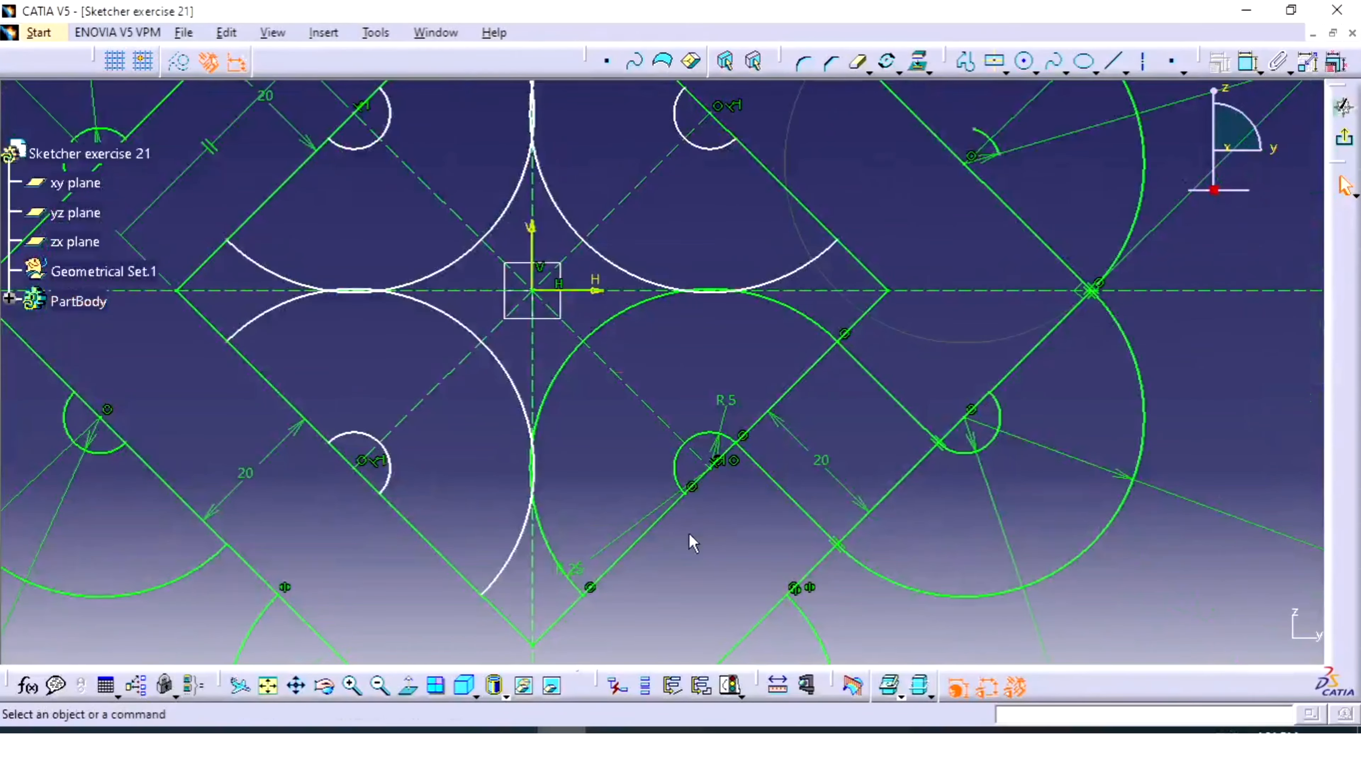
pyautogui.moveTo(693, 543)
pyautogui.mouseDown(button='middle')
pyautogui.moveTo(702, 527)
pyautogui.moveTo(736, 566)
pyautogui.mouseUp(button='middle')
pyautogui.middleClick(736, 566)
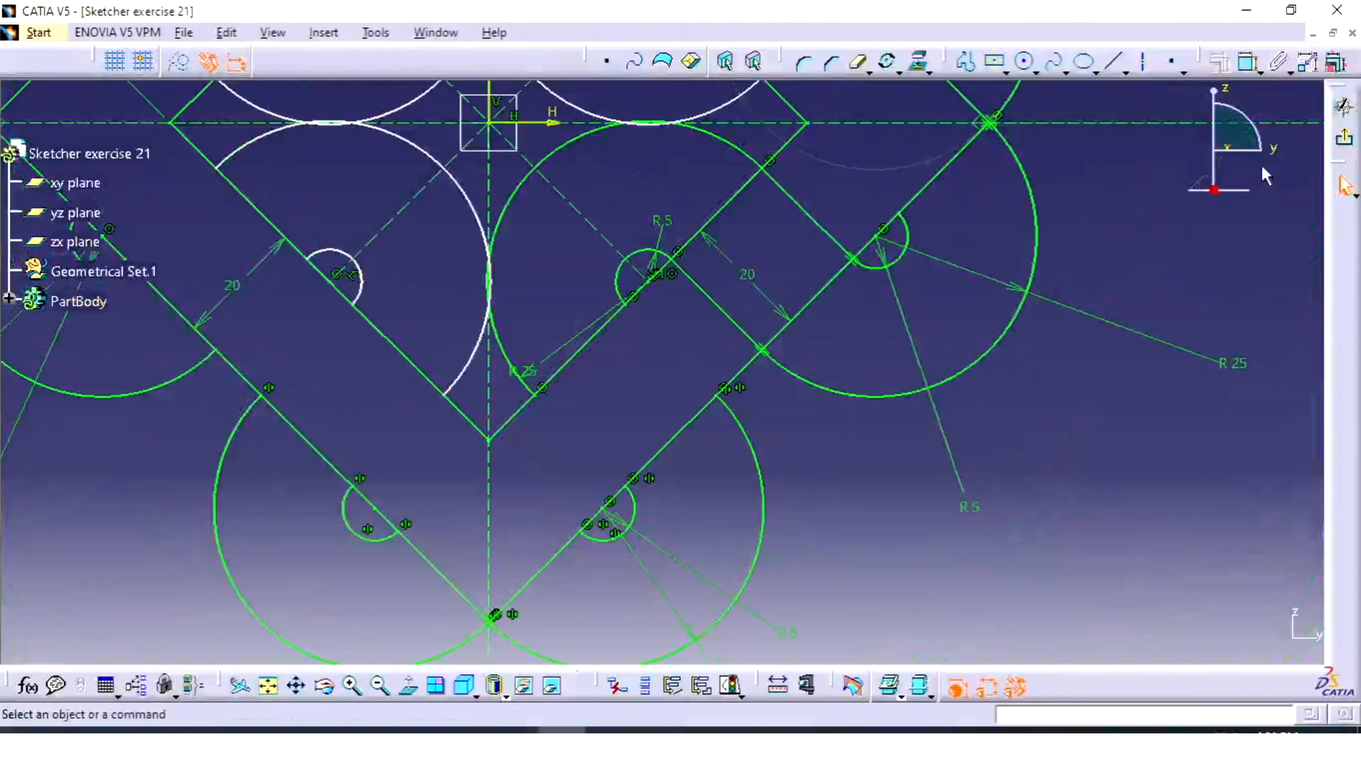
pyautogui.moveTo(820, 354)
pyautogui.mouseDown(button='middle')
pyautogui.moveTo(894, 501)
pyautogui.moveTo(897, 552)
pyautogui.mouseUp(button='middle')
pyautogui.click(893, 491)
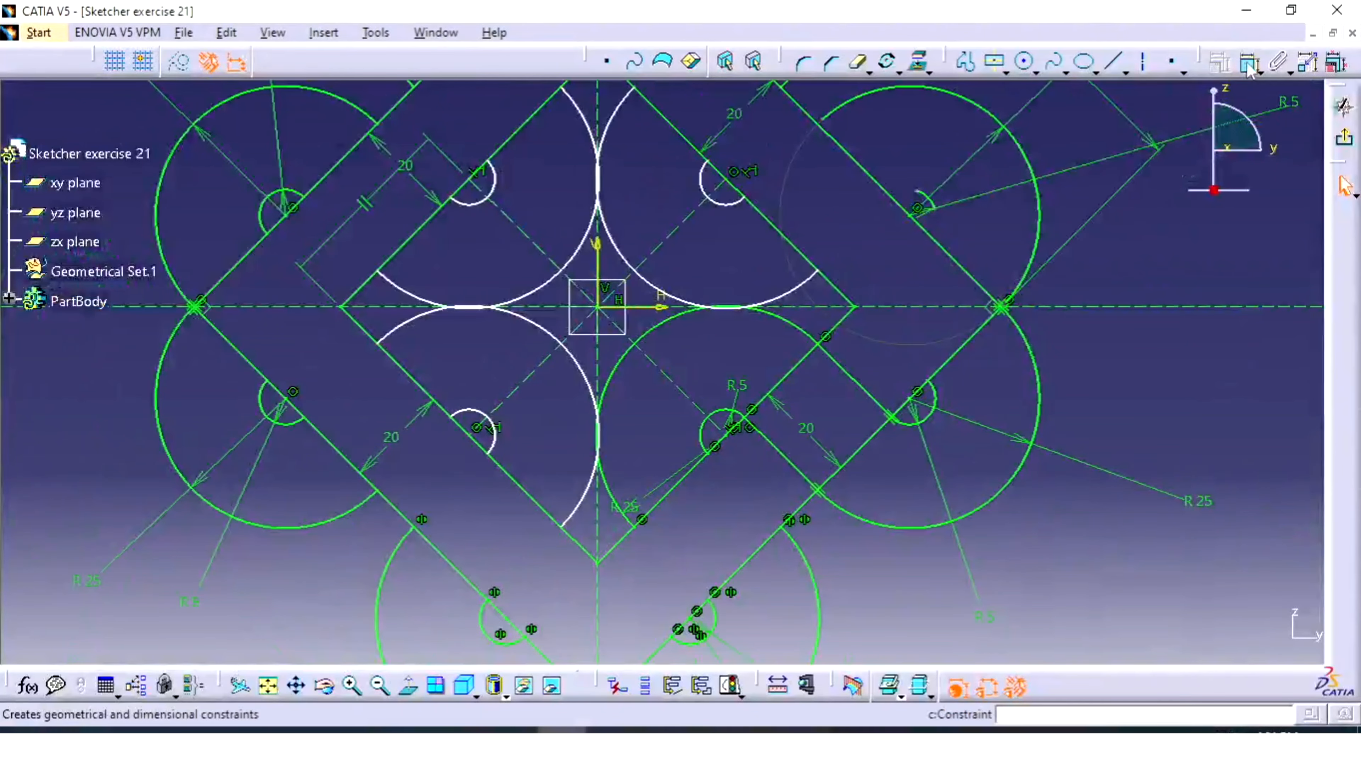
pyautogui.click(614, 238)
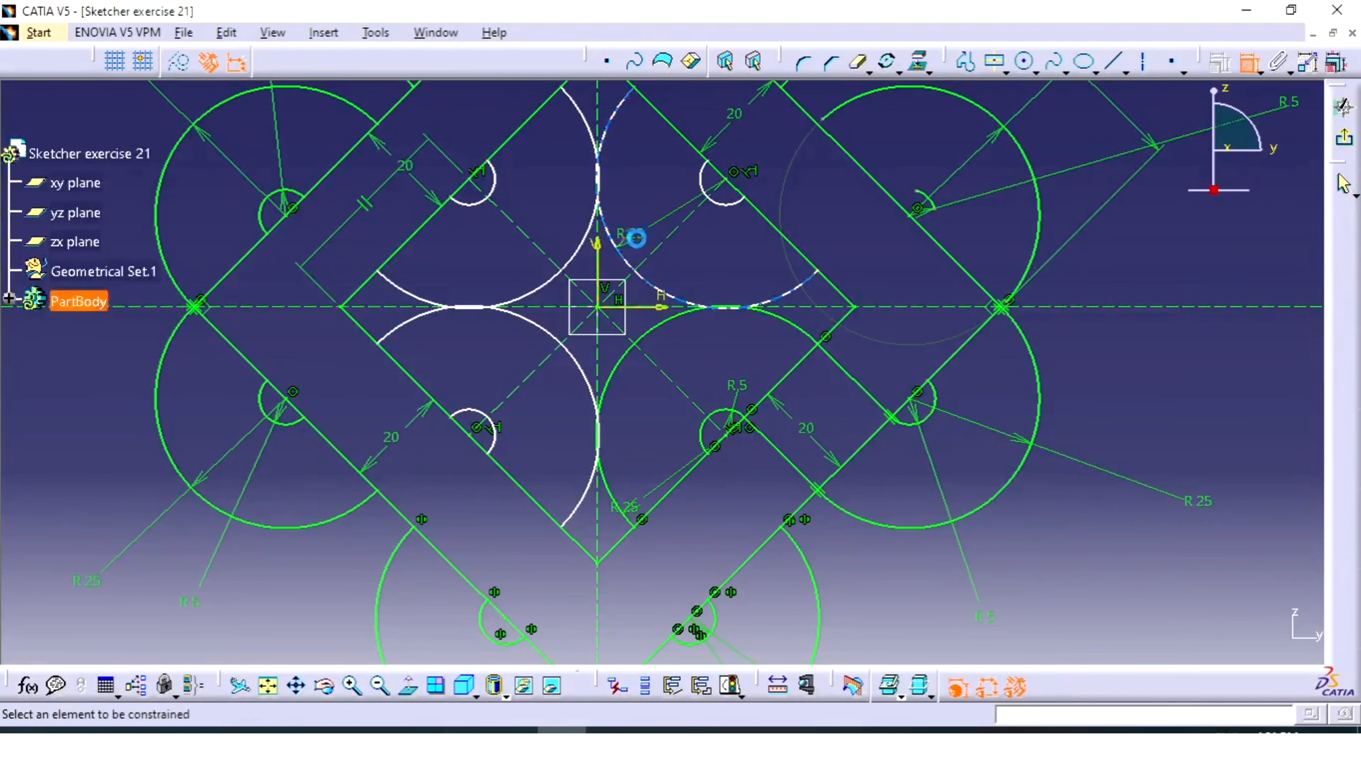
pyautogui.click(583, 247)
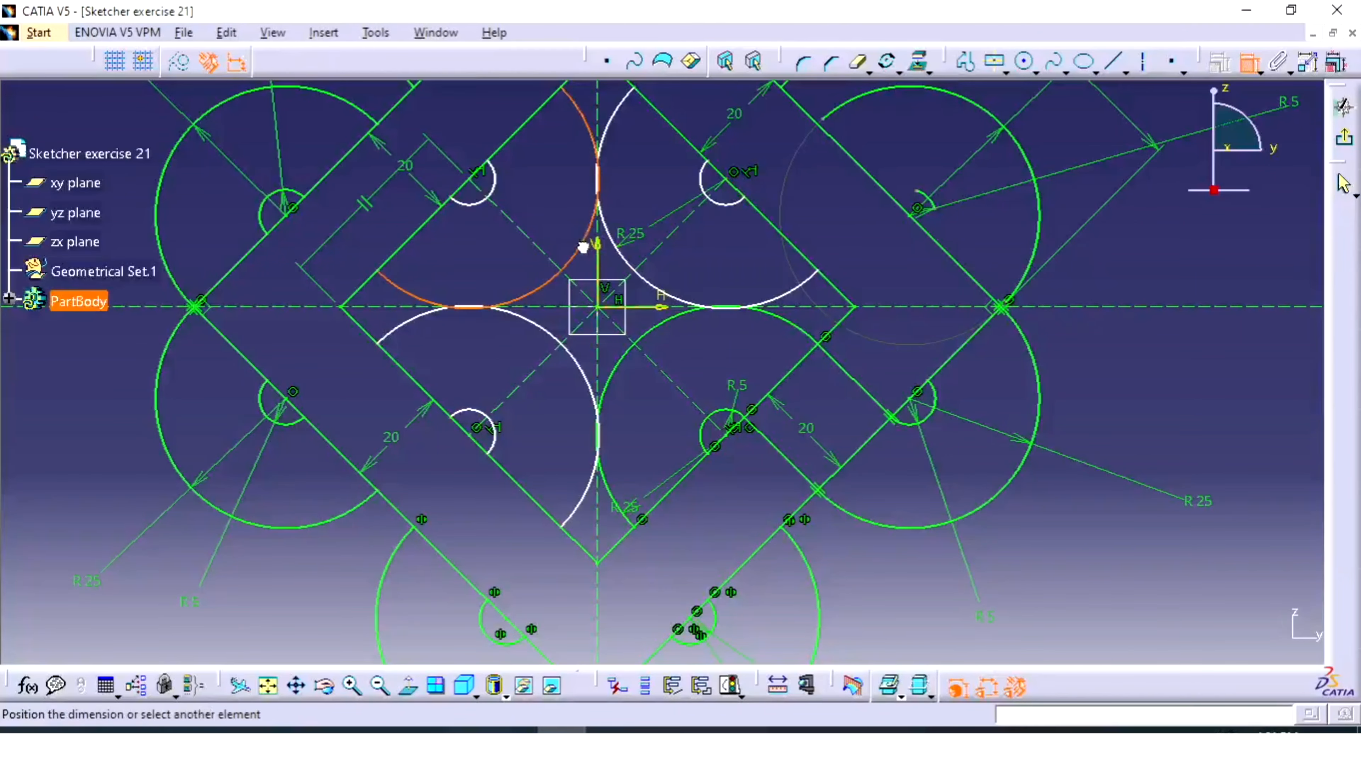
pyautogui.click(536, 325)
# Add radius dimensions to the three copied small arcs on the inner diamond's sides
pyautogui.moveTo(646, 352)
pyautogui.mouseDown(button='middle')
pyautogui.moveTo(739, 466)
pyautogui.moveTo(720, 490)
pyautogui.moveTo(764, 429)
pyautogui.mouseUp(button='middle')
pyautogui.click(810, 341)
pyautogui.click(811, 374)
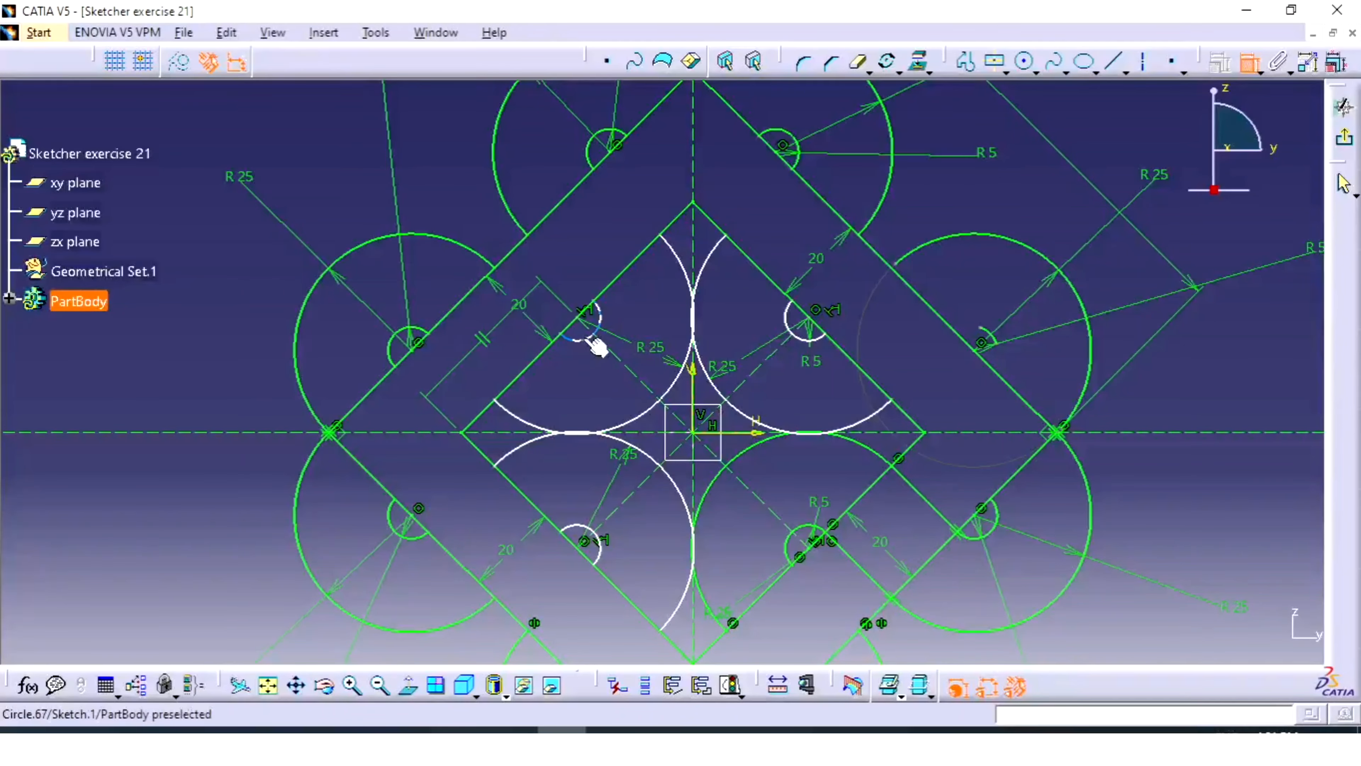
pyautogui.click(577, 528)
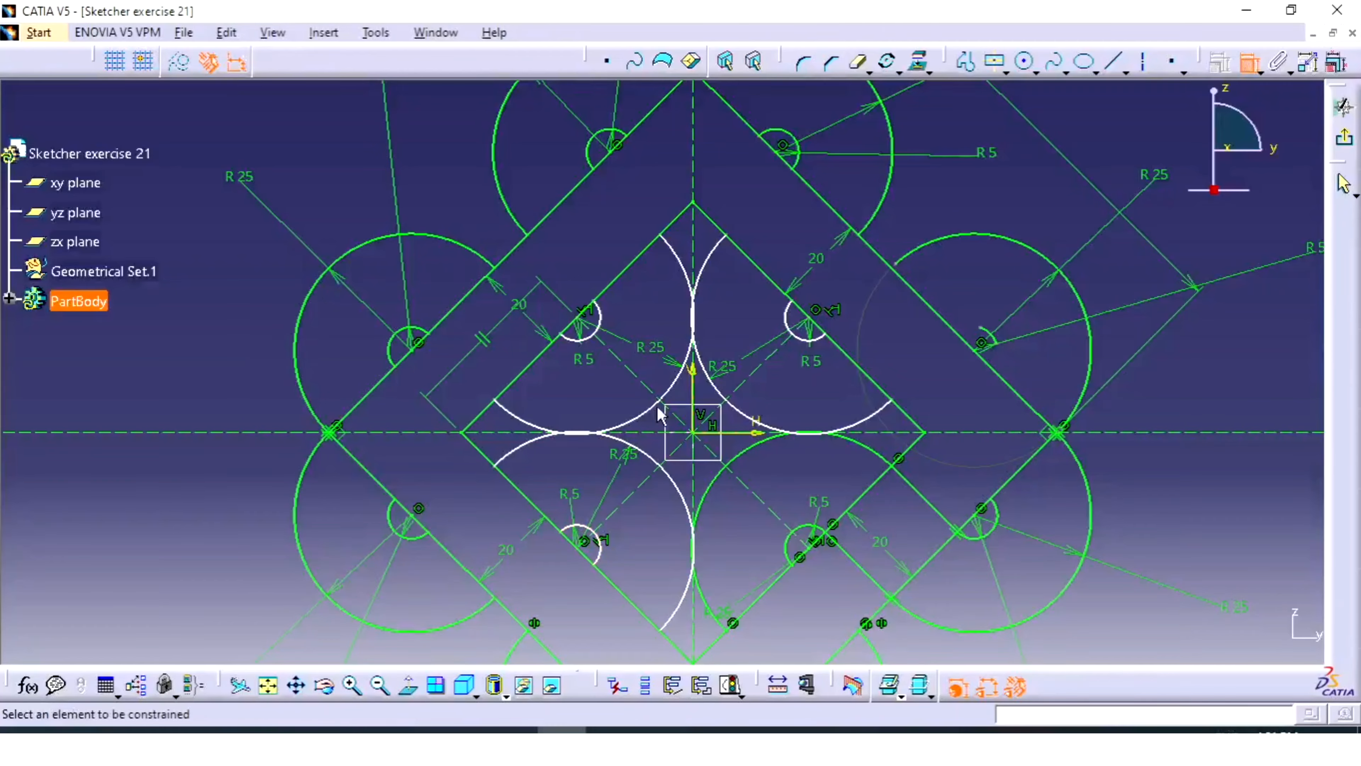
# Make the diagonal construction line's upper-left end coincident with the inner diamond's upper-left side
pyautogui.moveTo(658, 408)
pyautogui.mouseDown(button='middle')
pyautogui.moveTo(725, 516)
pyautogui.moveTo(708, 414)
pyautogui.mouseUp(button='middle')
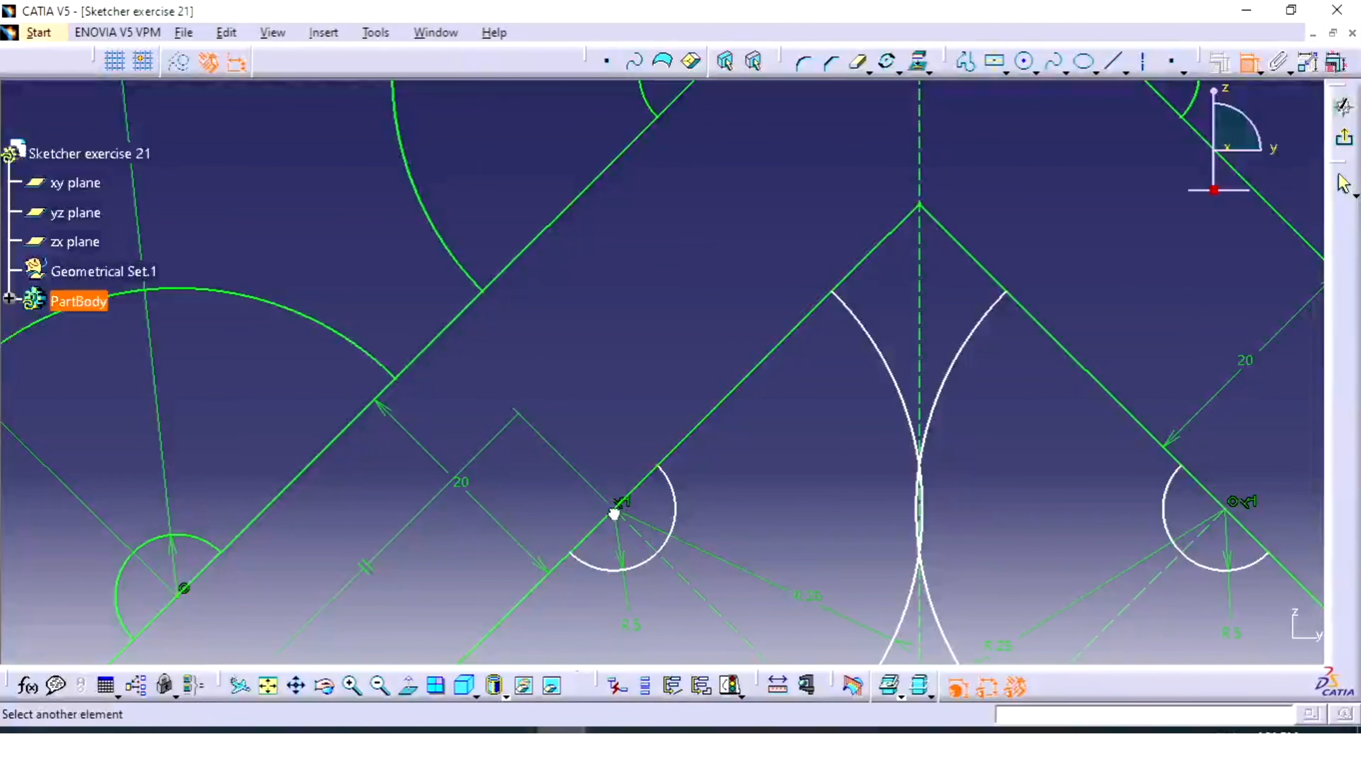
pyautogui.click(636, 487)
pyautogui.rightClick(660, 480)
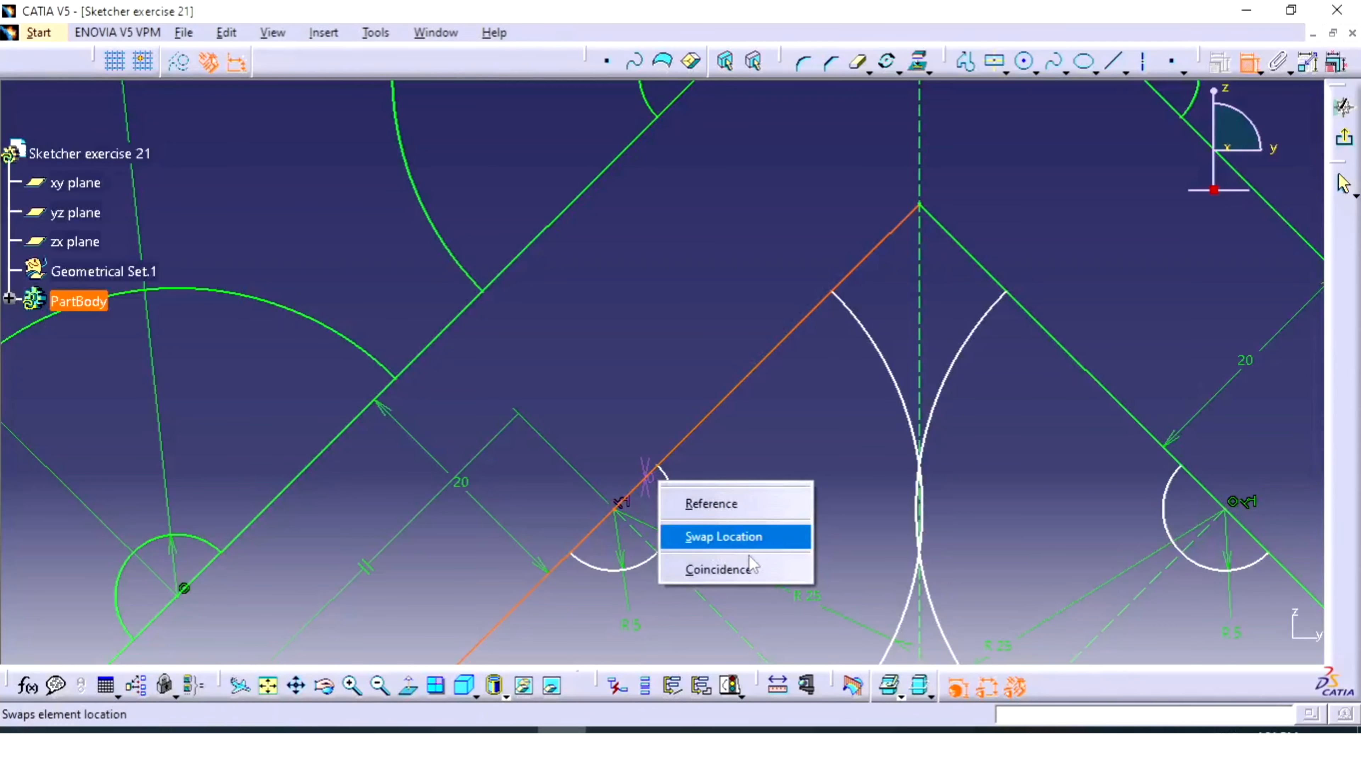
pyautogui.click(751, 568)
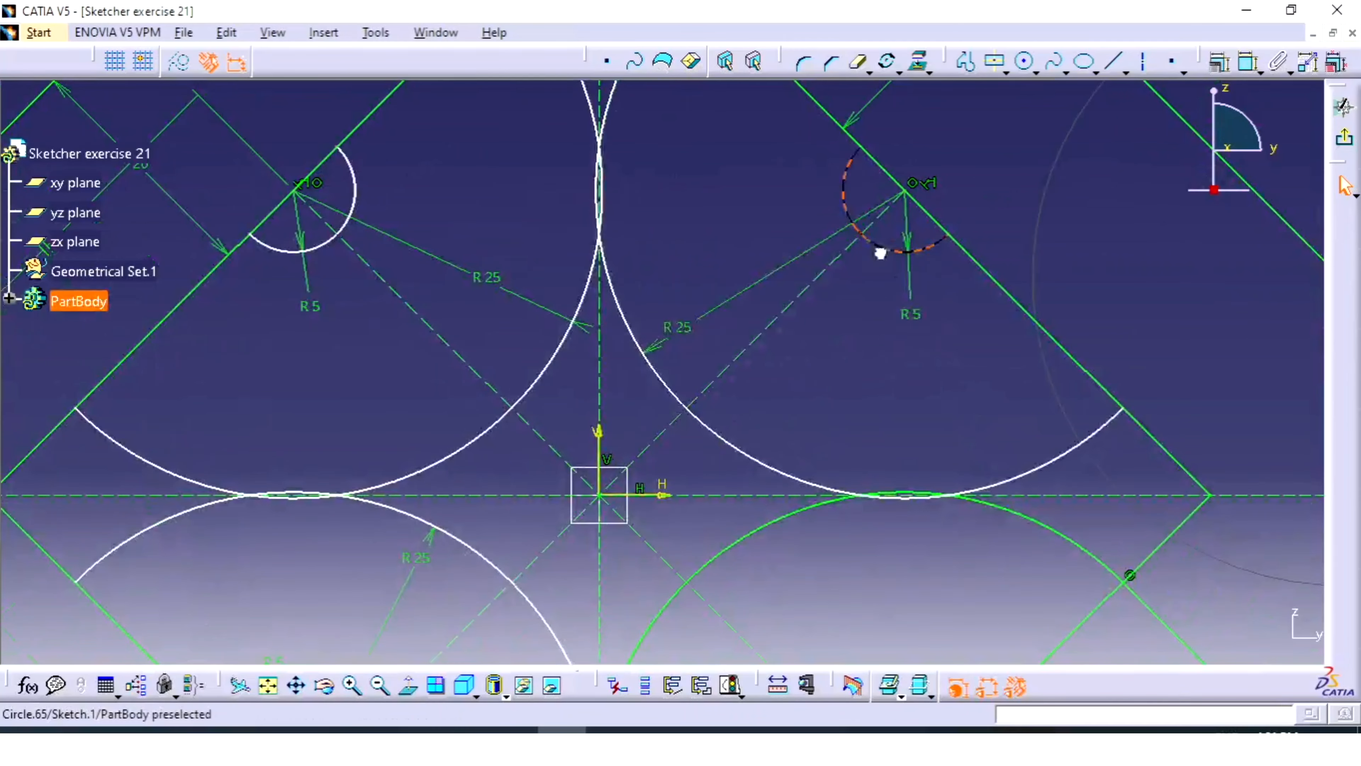
# Pull the upper-right R25 and R5 arcs off the inner diamond and make their centre coincident with the construction line's end there
pyautogui.moveTo(880, 253); pyautogui.dragTo(858, 301)
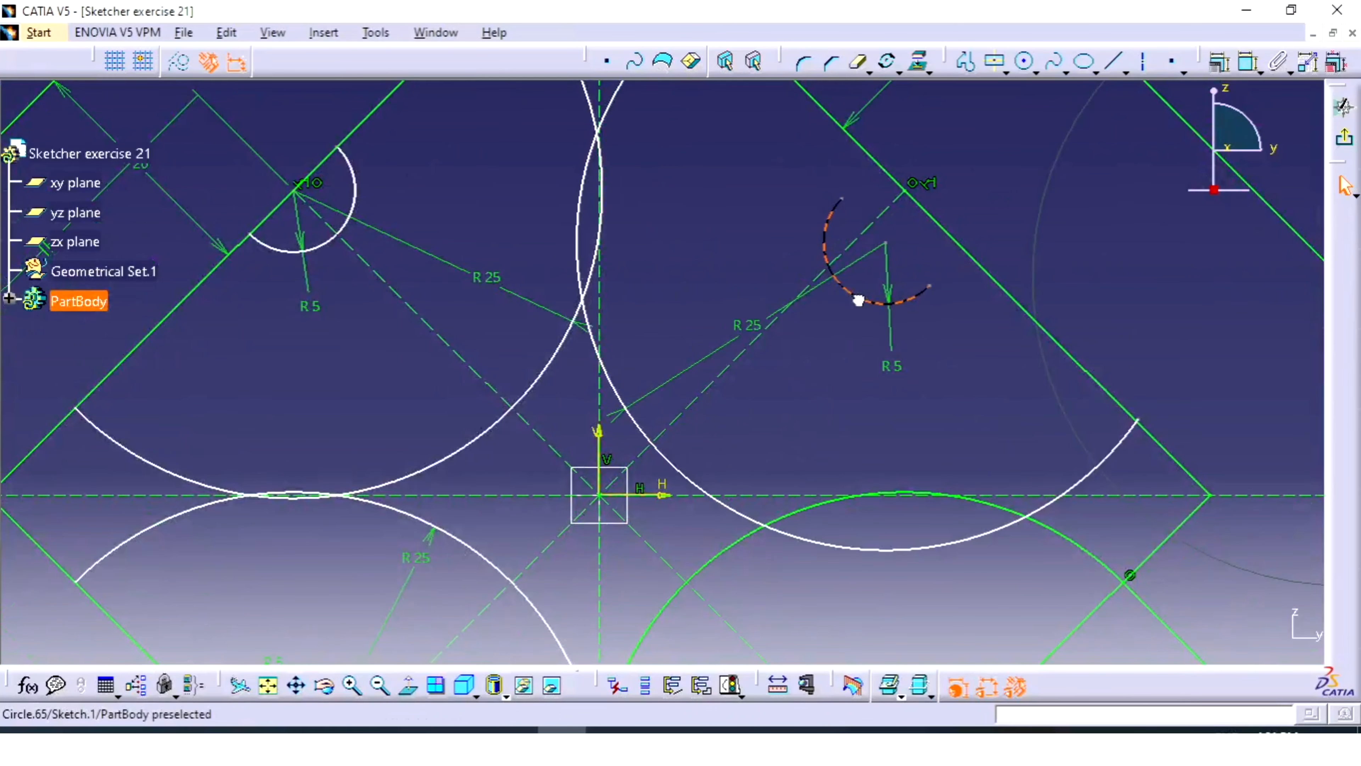
pyautogui.click(1250, 63)
pyautogui.press('Escape')
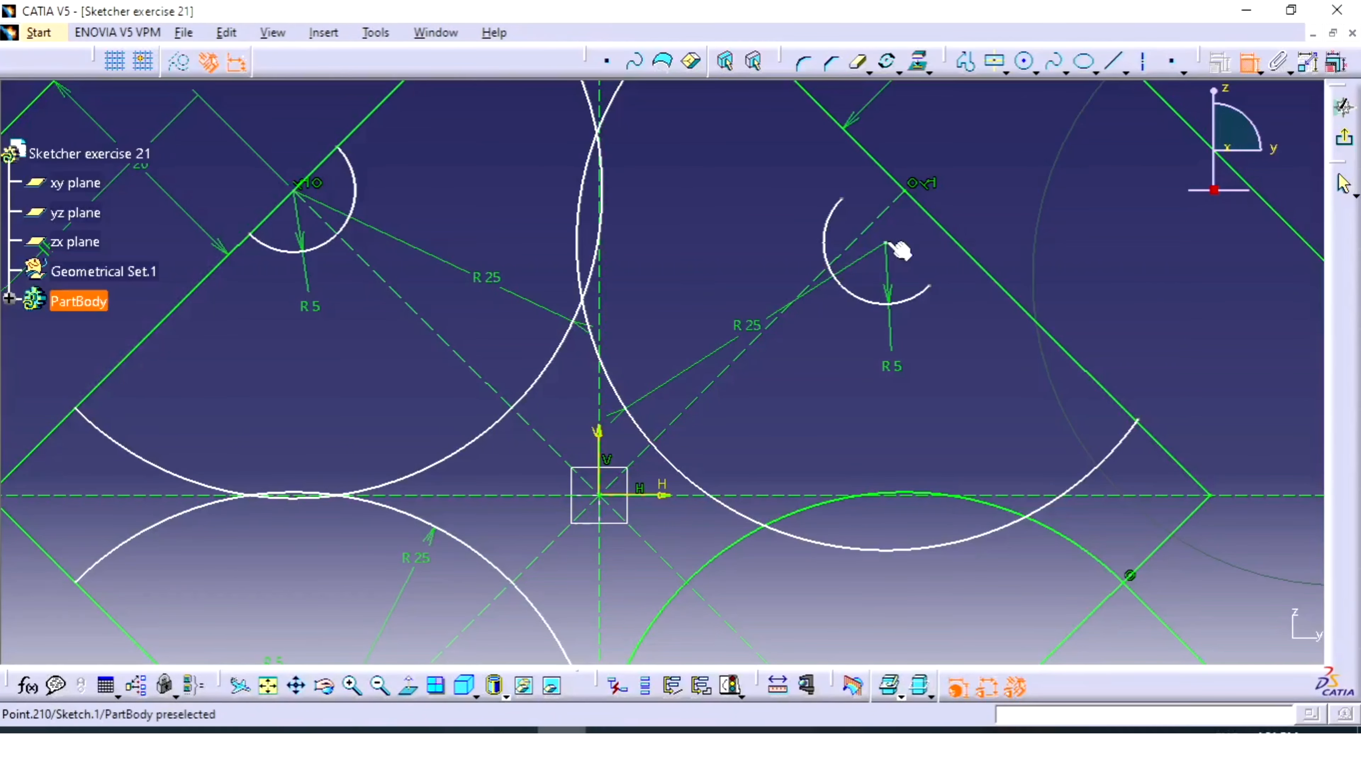
pyautogui.rightClick(970, 201)
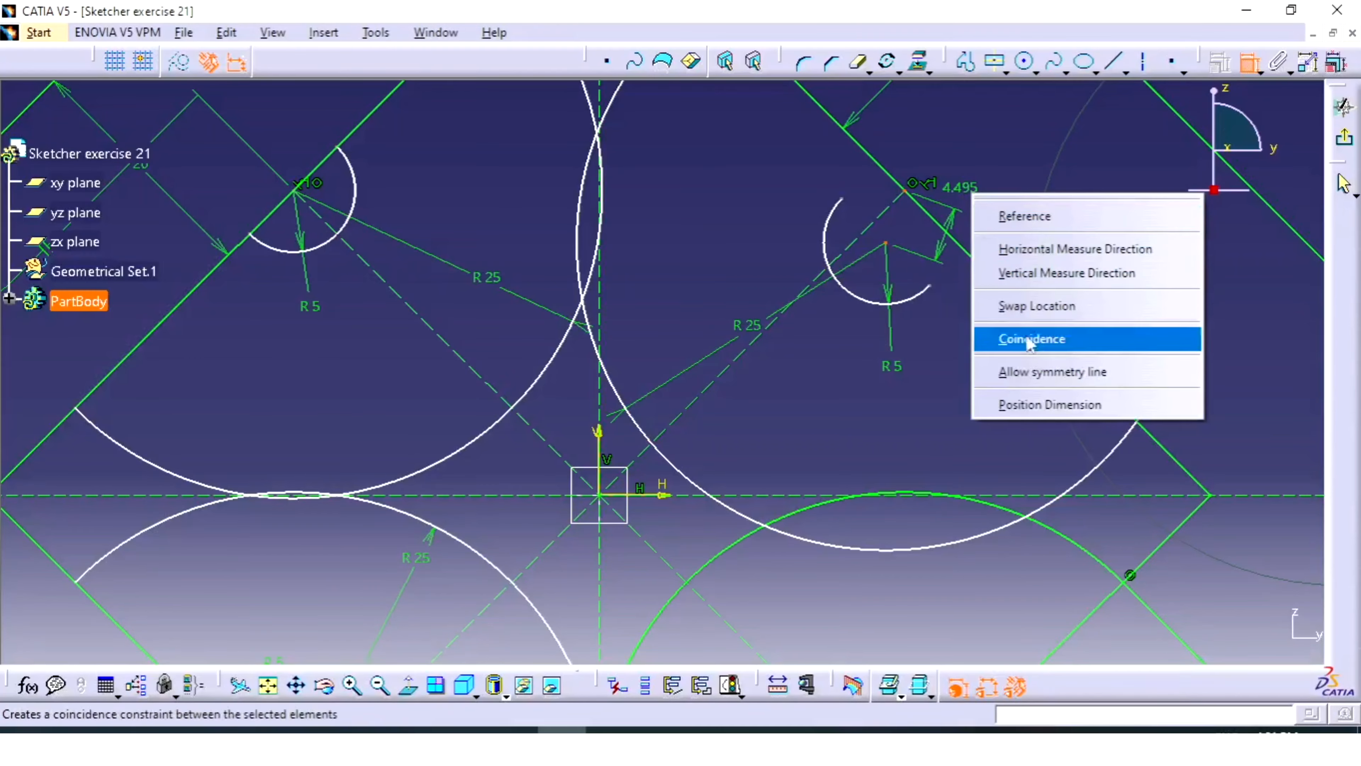
pyautogui.click(987, 339)
# Pull the lower-left R25 and R5 arcs off the inner diamond and make their centre coincident with the construction line's end there
pyautogui.moveTo(974, 356); pyautogui.dragTo(721, 154, button='middle')
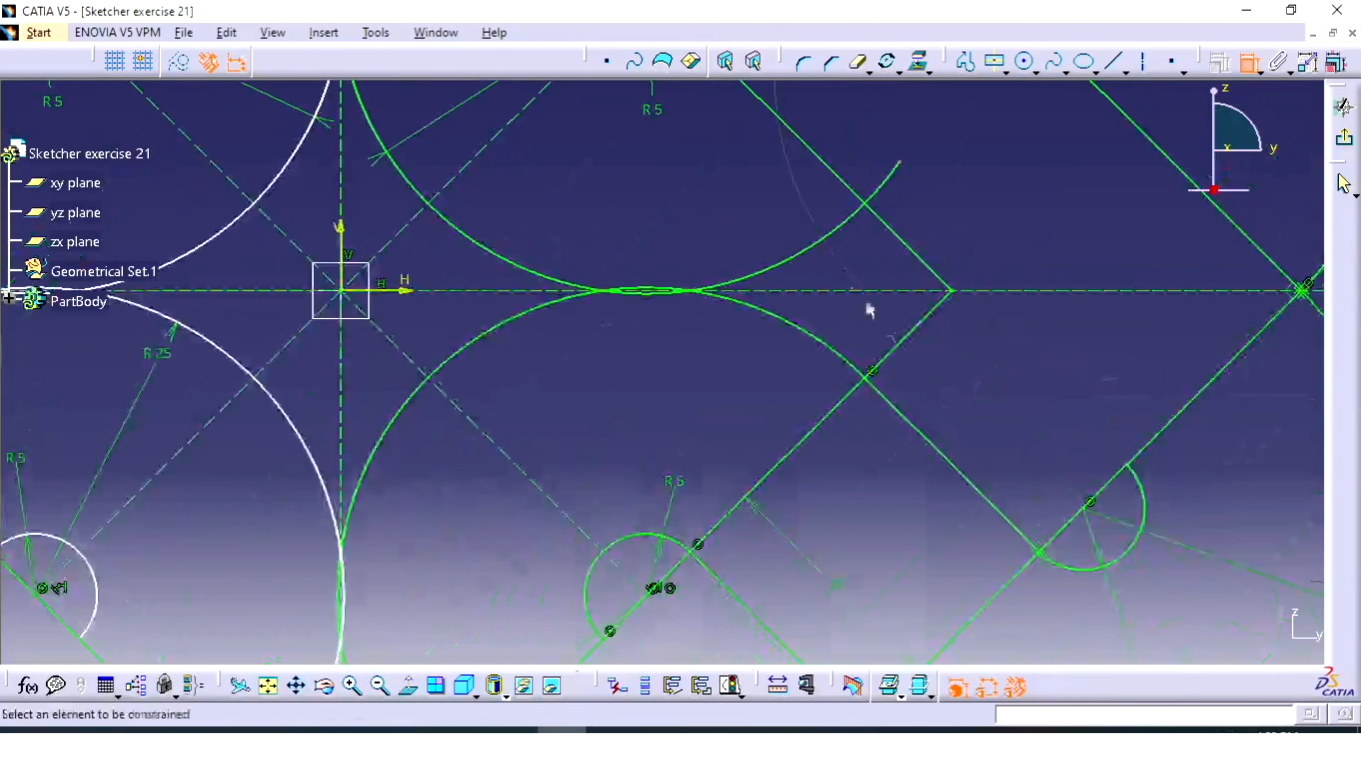
pyautogui.moveTo(965, 225); pyautogui.dragTo(743, 277, button='middle')
pyautogui.moveTo(663, 423); pyautogui.dragTo(927, 663, button='middle')
pyautogui.moveTo(643, 530)
pyautogui.mouseDown(button='middle')
pyautogui.moveTo(814, 541)
pyautogui.moveTo(826, 292)
pyautogui.moveTo(681, 374)
pyautogui.mouseUp(button='middle')
pyautogui.moveTo(669, 369); pyautogui.dragTo(696, 343)
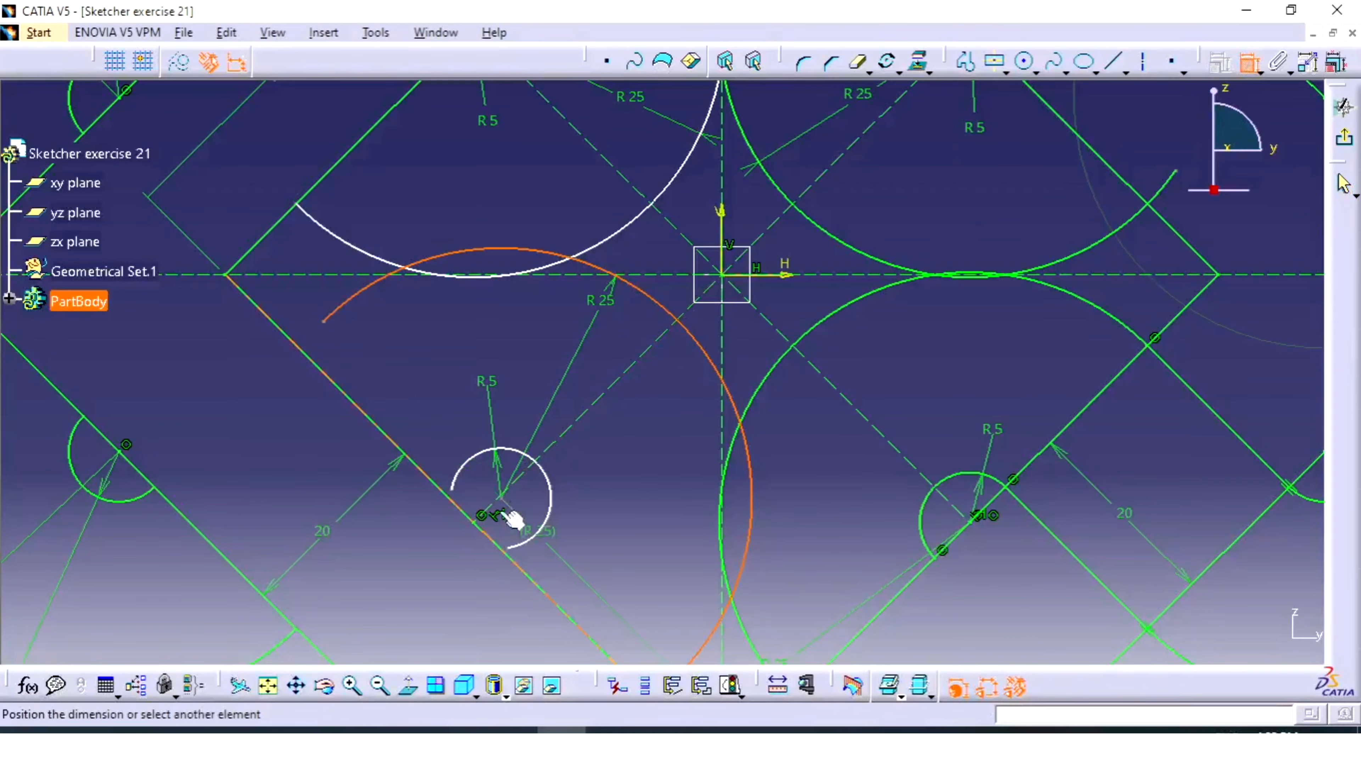
pyautogui.press('Escape')
pyautogui.press('Escape')
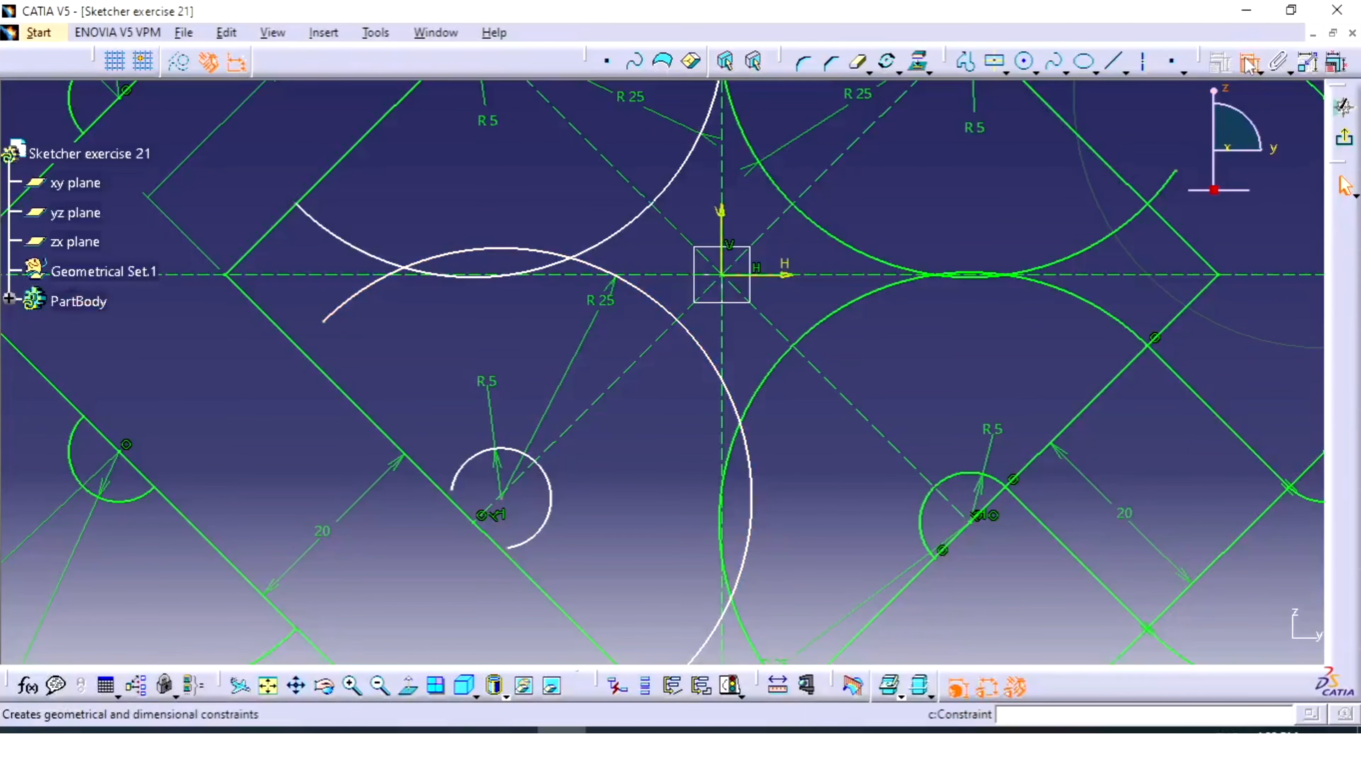
pyautogui.click(477, 523)
pyautogui.rightClick(591, 484)
pyautogui.click(663, 636)
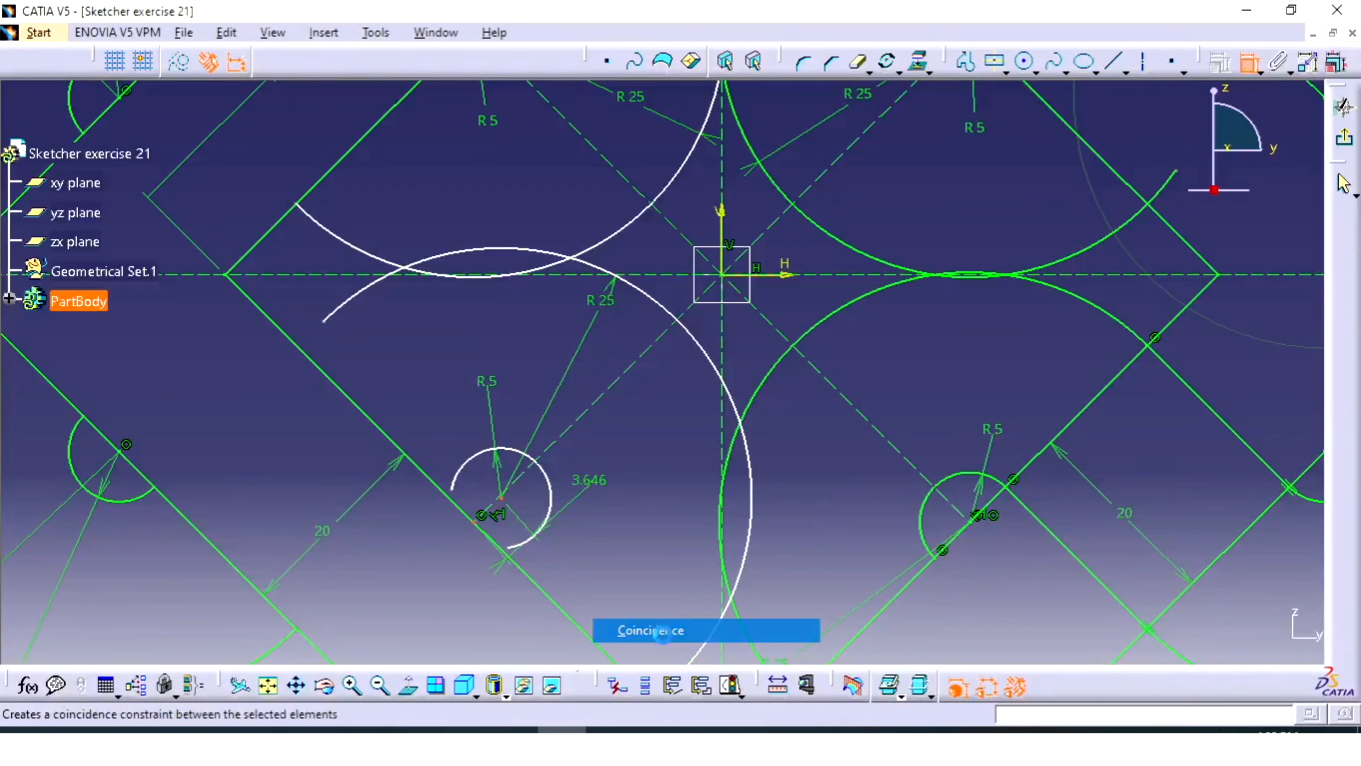
# Pull the upper-left R25 and R5 arcs off the inner diamond and make their centre coincident with the construction line's end there
pyautogui.moveTo(552, 423); pyautogui.dragTo(576, 663, button='middle')
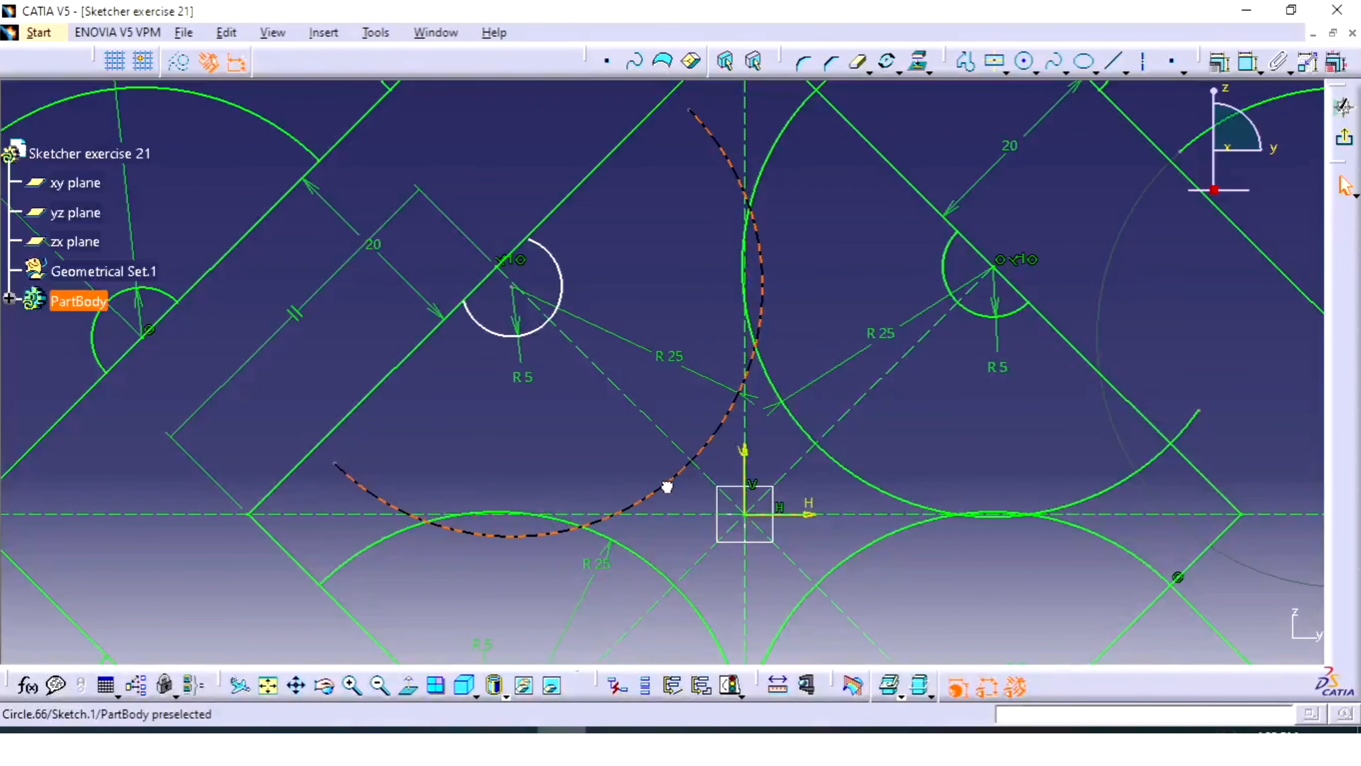
pyautogui.click(1250, 65)
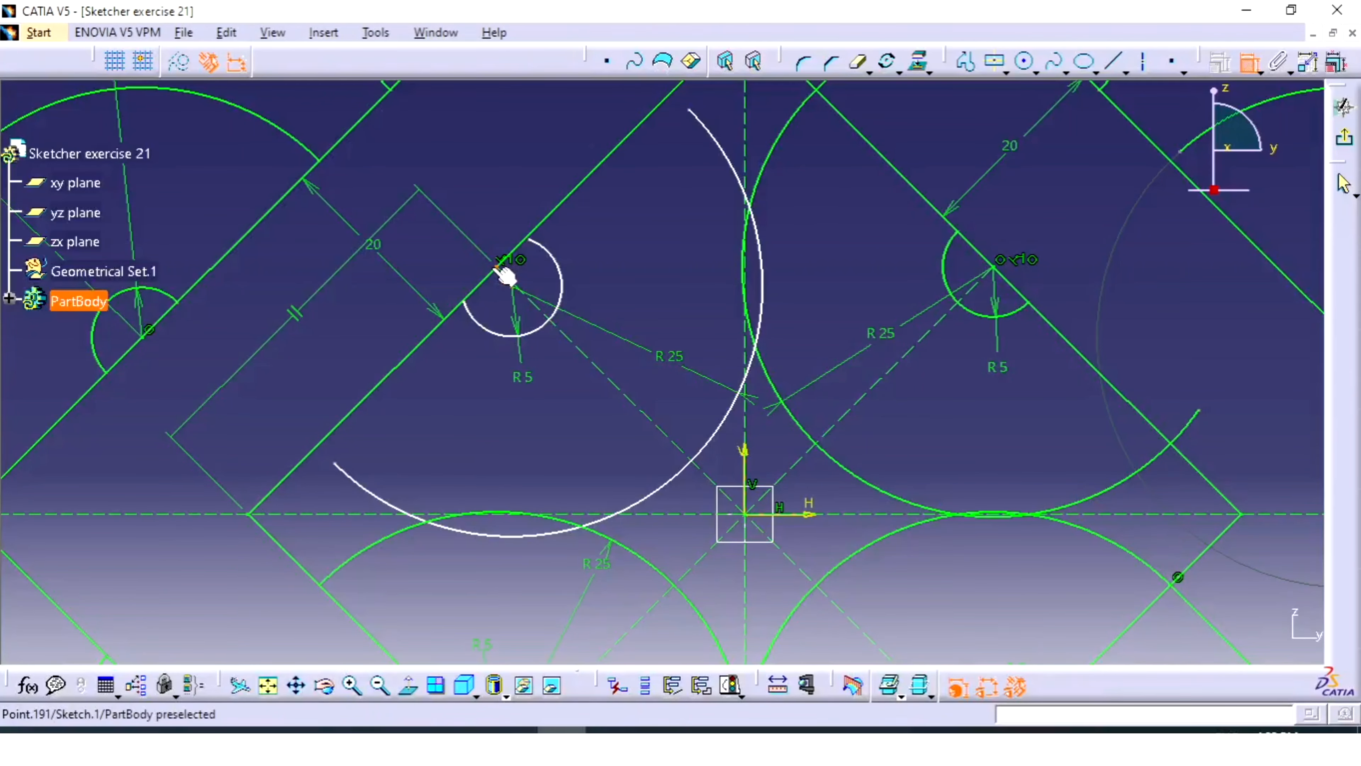
pyautogui.click(504, 275)
pyautogui.rightClick(515, 175)
pyautogui.click(595, 322)
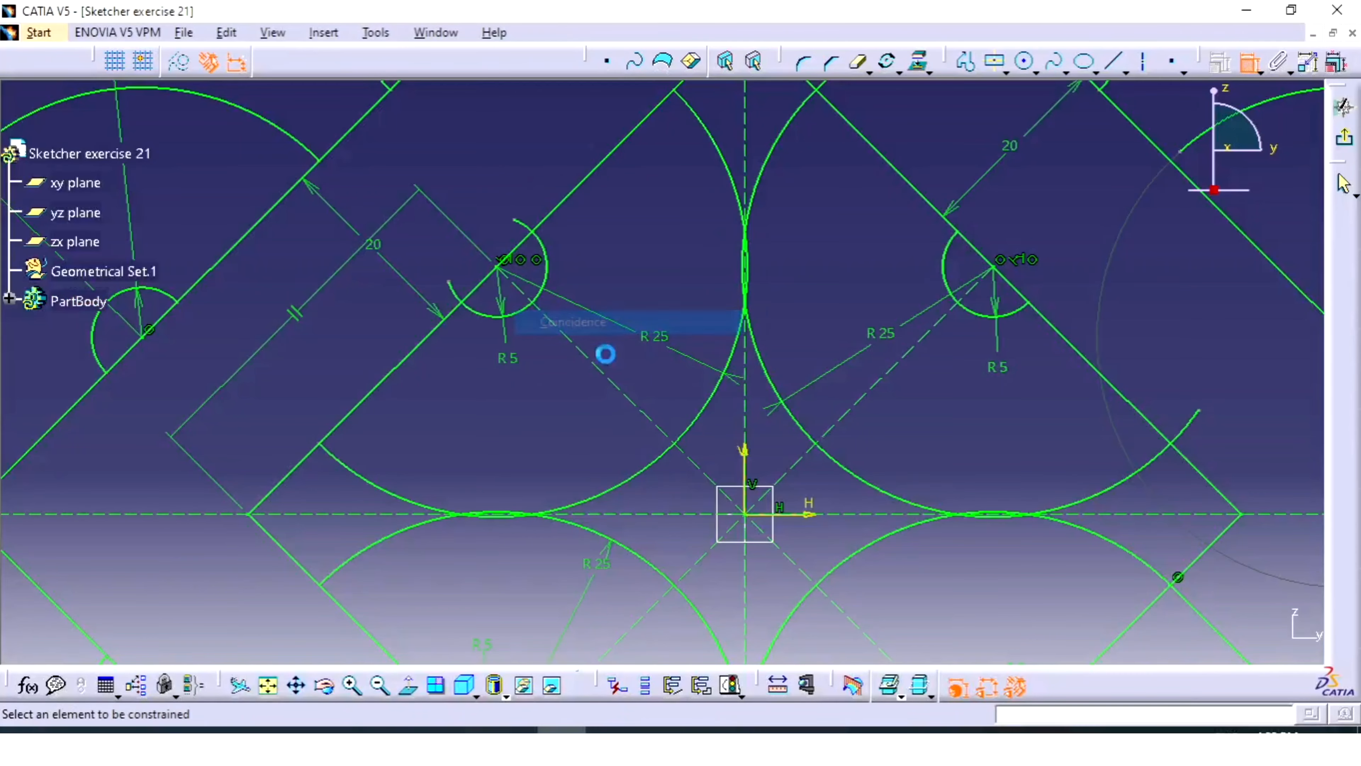
pyautogui.moveTo(623, 346)
pyautogui.mouseDown(button='middle')
pyautogui.moveTo(644, 346)
pyautogui.moveTo(646, 361)
pyautogui.mouseUp(button='middle')
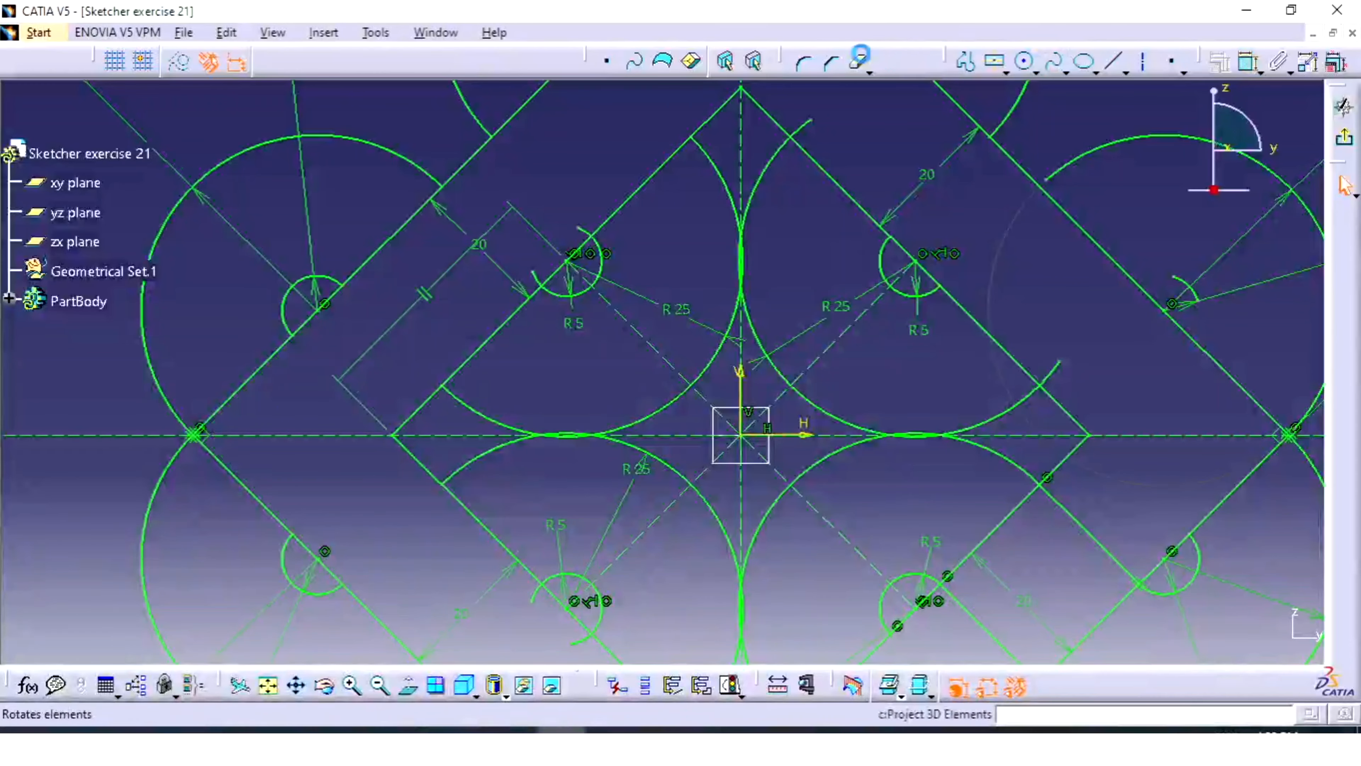
# Quick Trim the overhanging ends of the upper-right inner R25 arc and both left inner R5 arcs at the inner diamond's sides
pyautogui.click(859, 59)
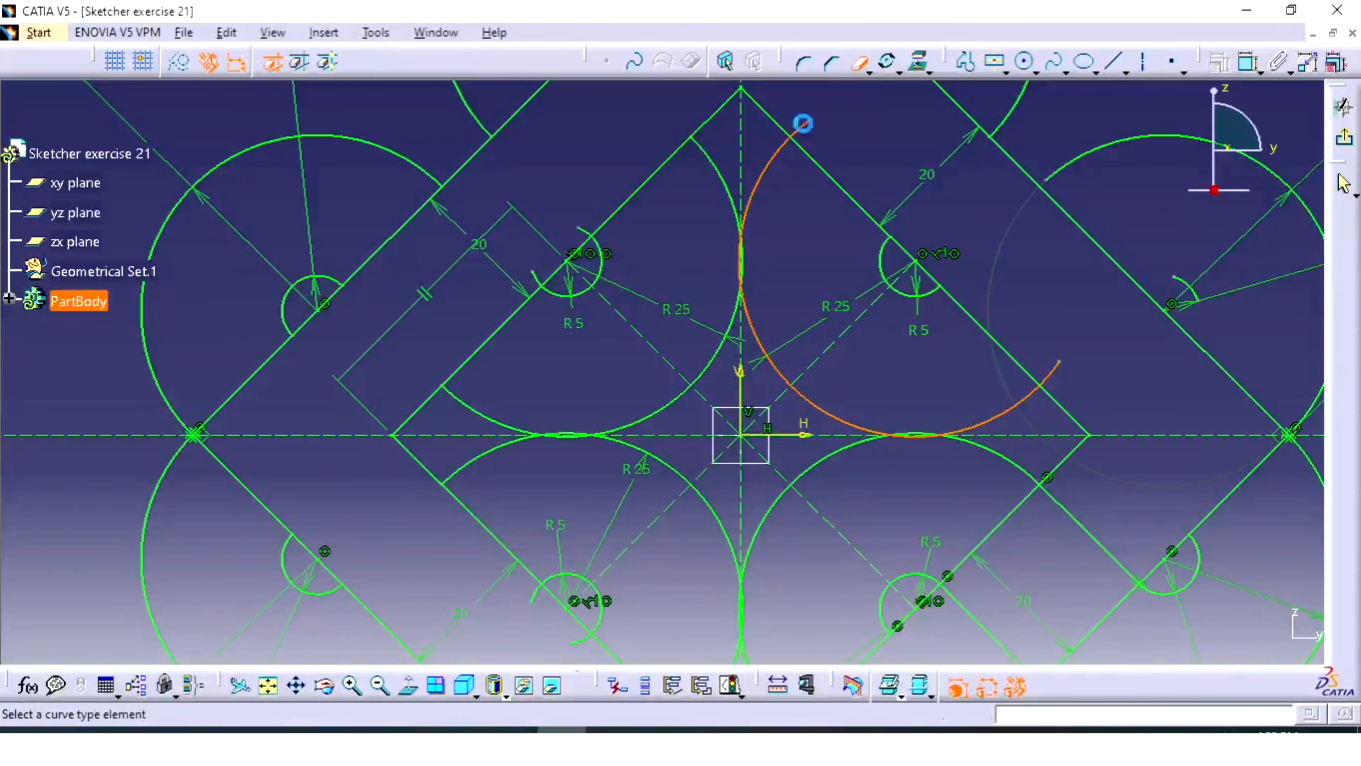
pyautogui.click(1051, 372)
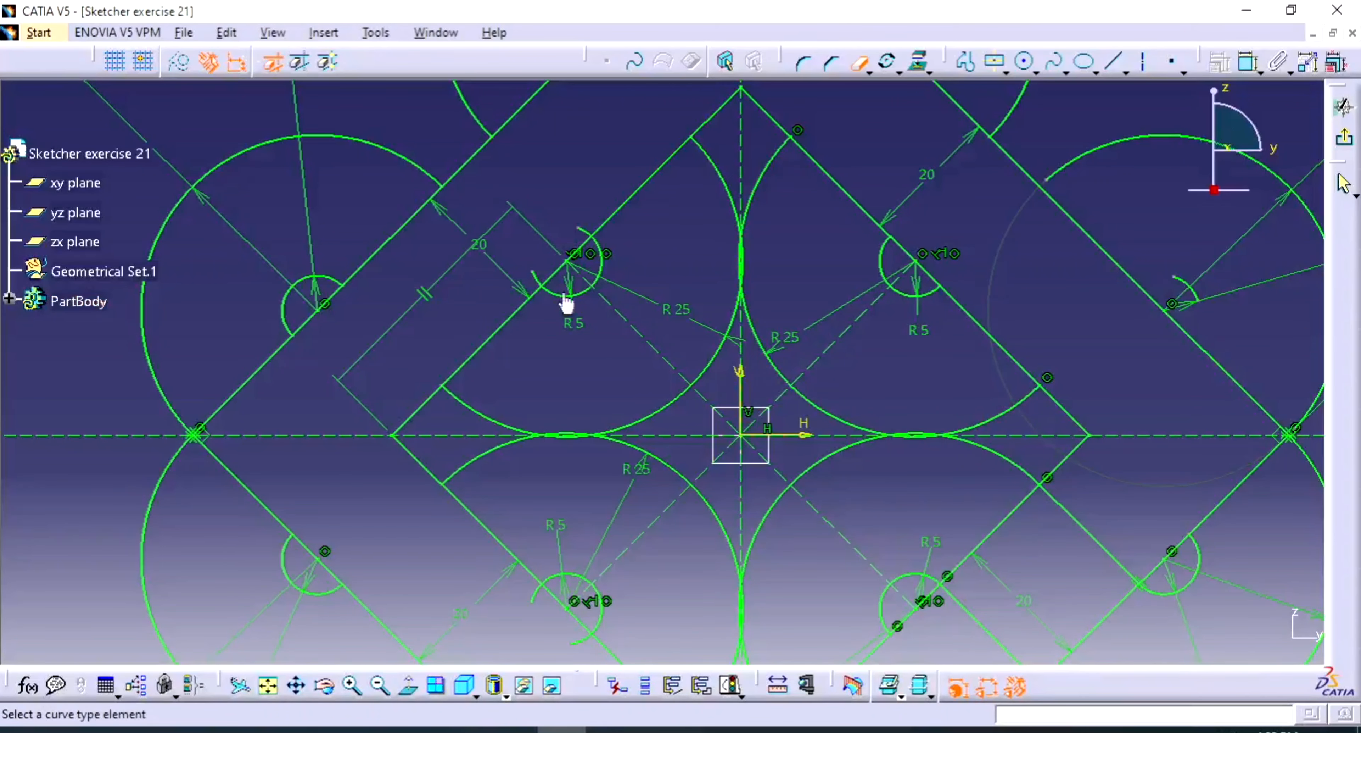
pyautogui.click(550, 267)
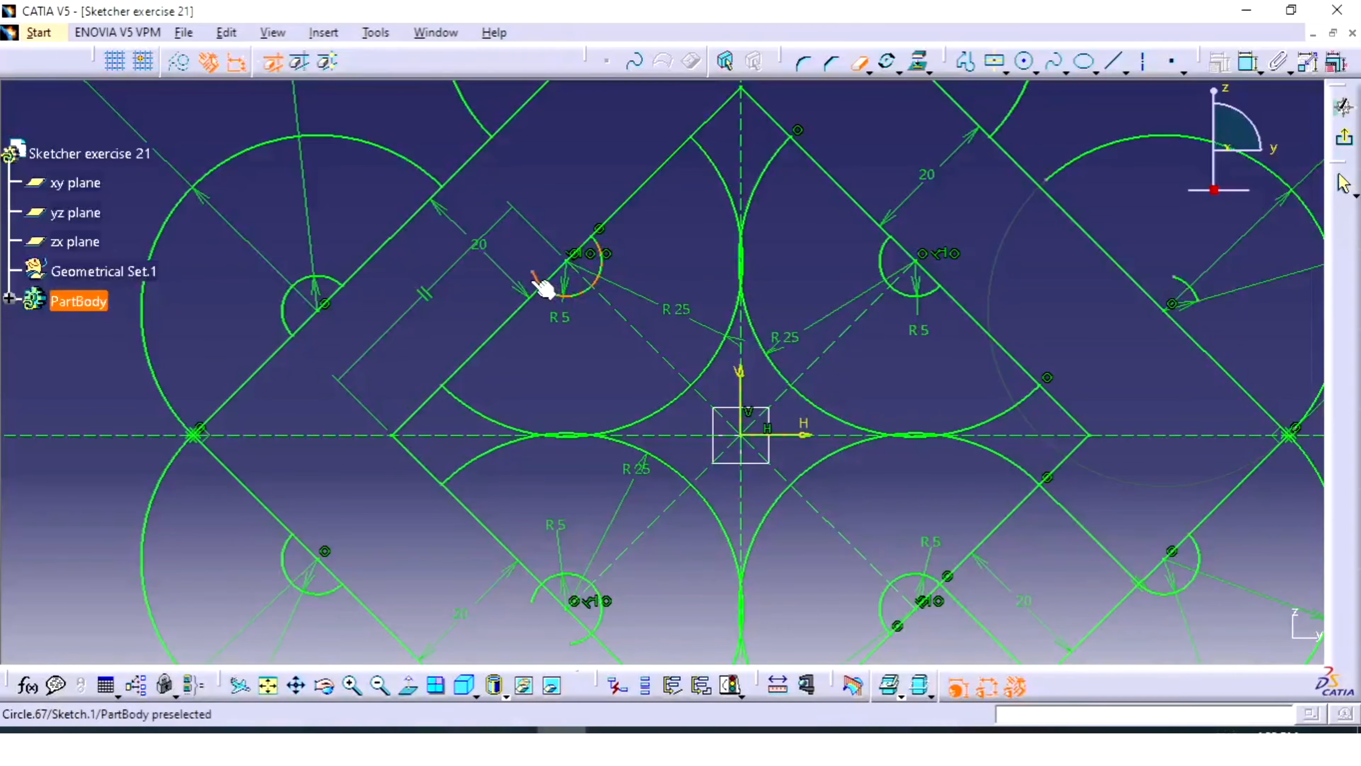
pyautogui.click(539, 302)
pyautogui.moveTo(550, 396); pyautogui.dragTo(599, 234, button='middle')
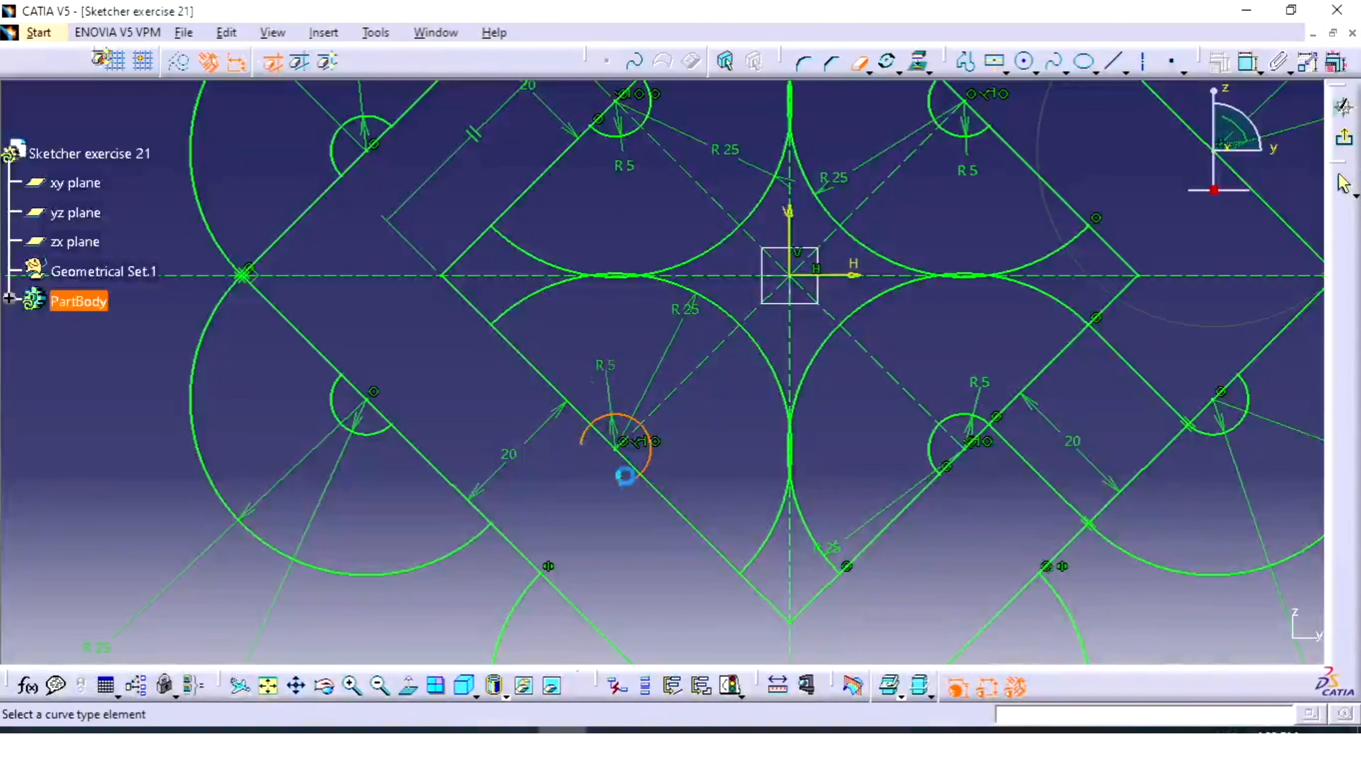
pyautogui.click(593, 438)
pyautogui.scroll(-2, 642, 474)
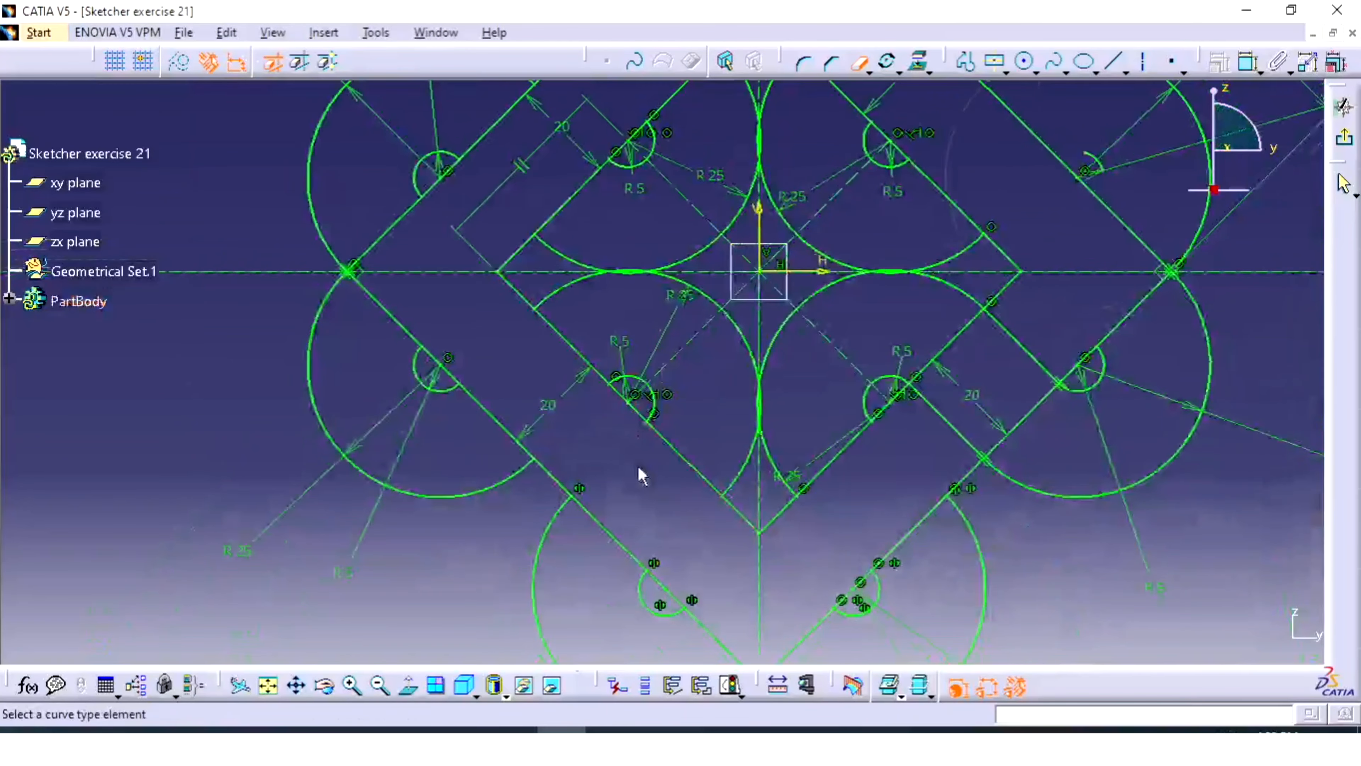
pyautogui.moveTo(720, 389)
pyautogui.mouseDown(button='middle')
pyautogui.moveTo(716, 486)
pyautogui.moveTo(693, 374)
pyautogui.moveTo(702, 413)
pyautogui.mouseUp(button='middle')
pyautogui.press('Escape')
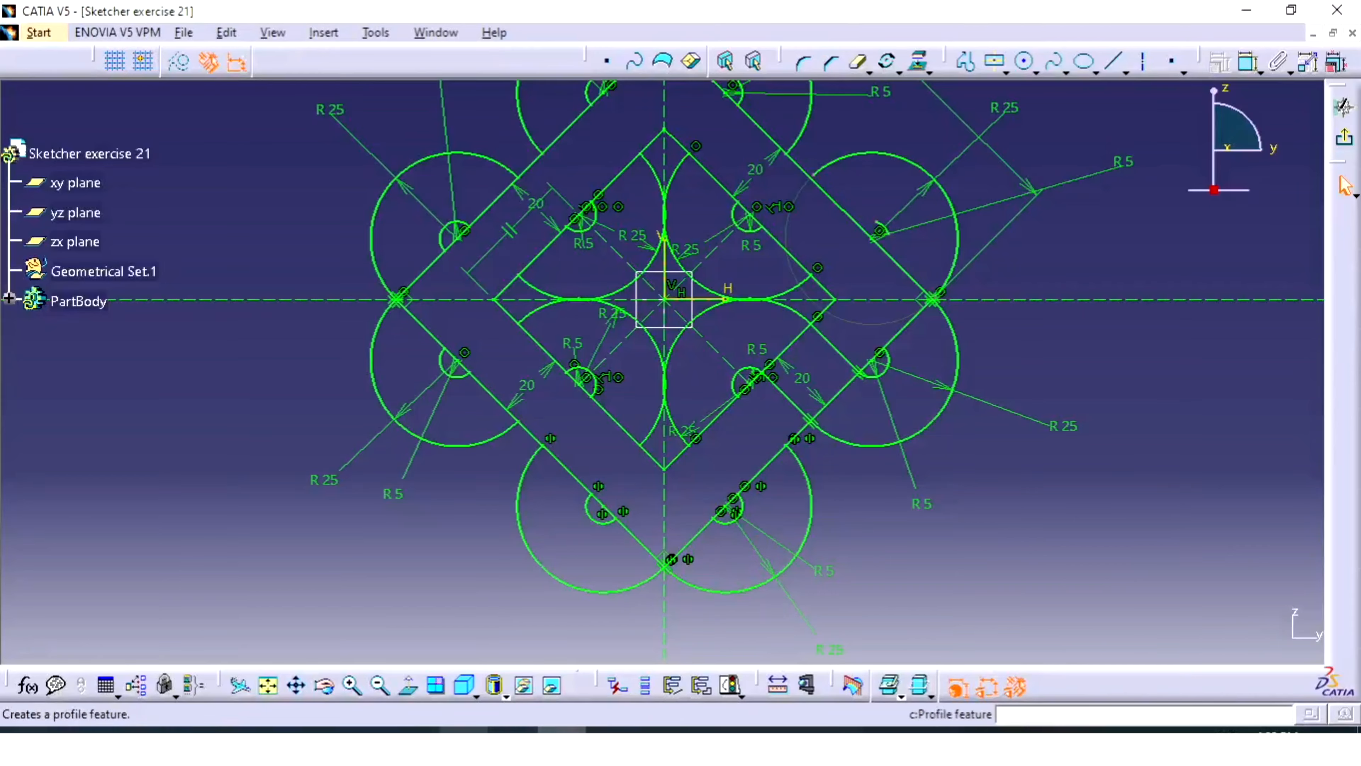
# Check the reference drawing and trim away the inner diamond's lower-right side where the band crosses it, accepting the loss of the middle point constraint
pyautogui.hotkey('alt', 'Tab')
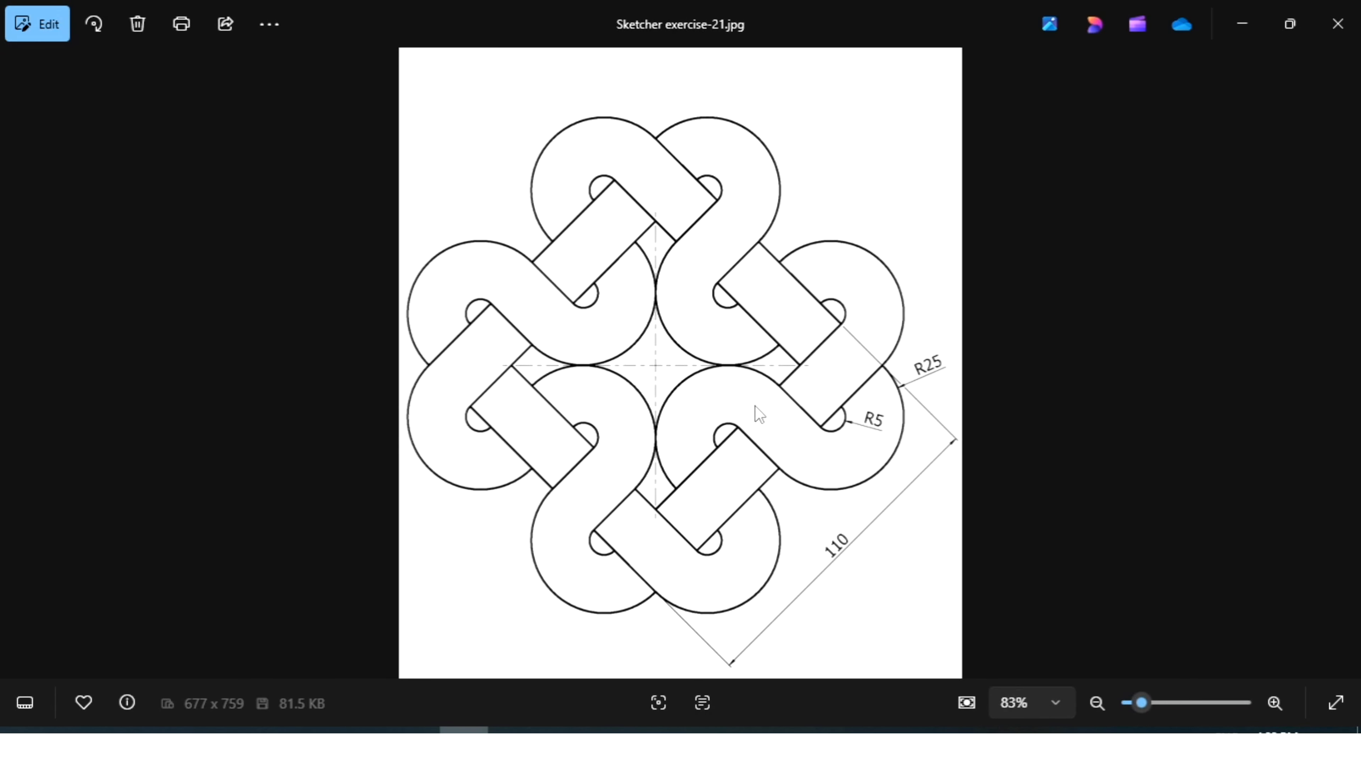
pyautogui.click(561, 739)
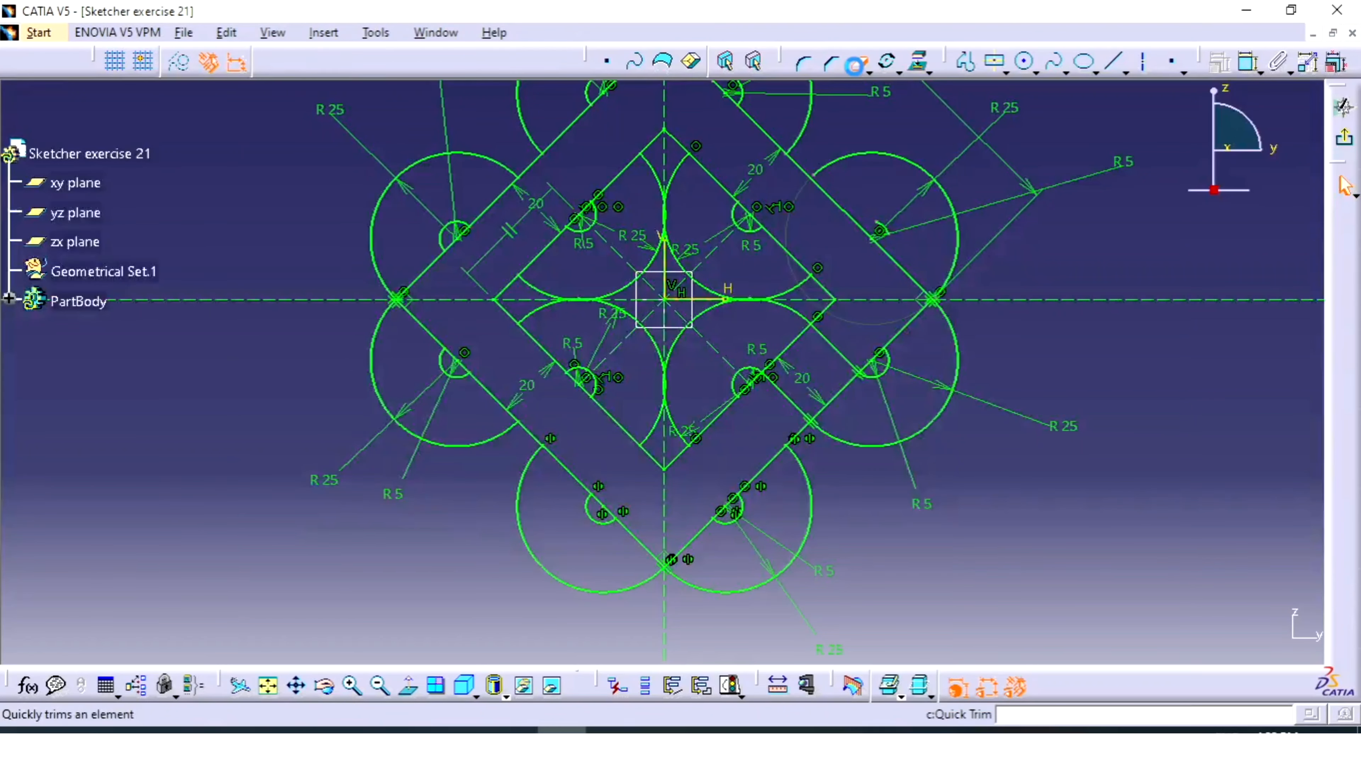
pyautogui.click(857, 63)
pyautogui.click(806, 341)
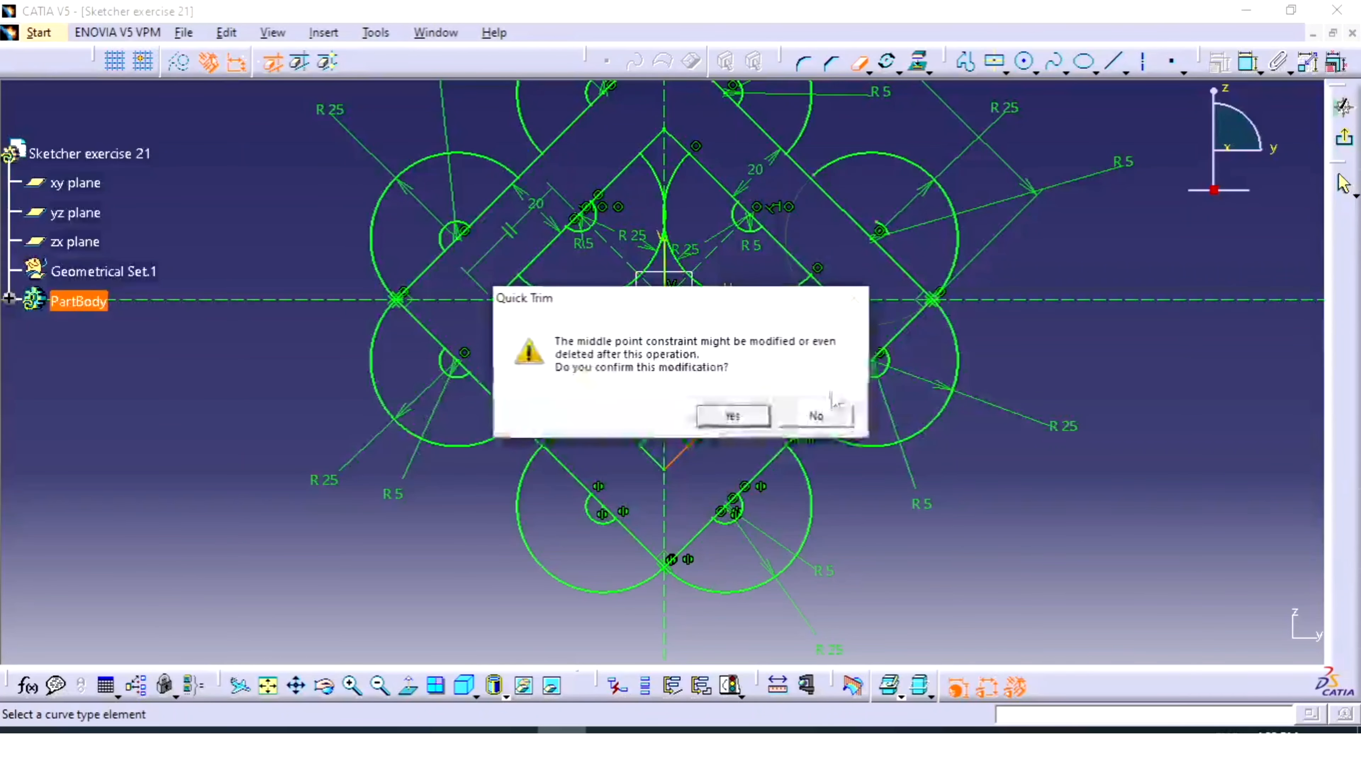
pyautogui.click(749, 415)
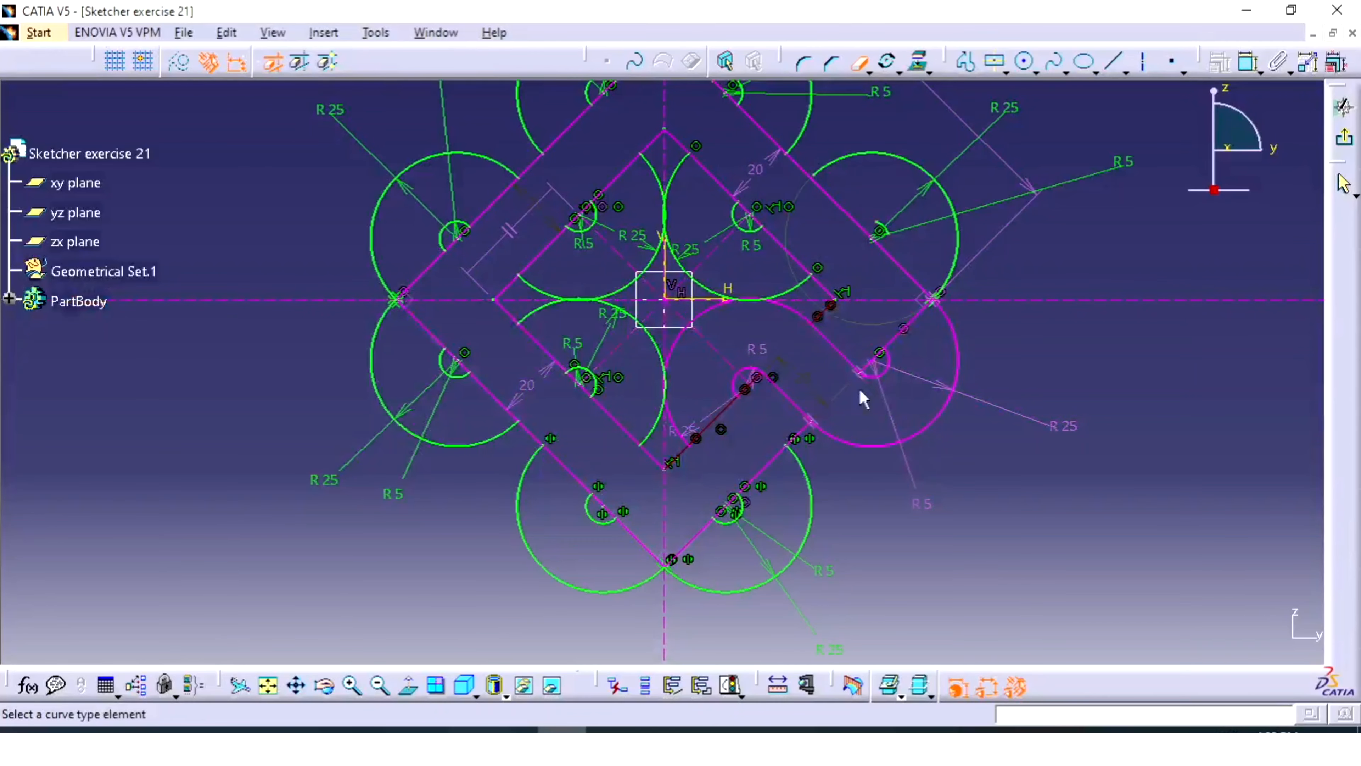
# Delete the 20 mm offset dimension between the inner and outer diamonds' lower-right sides
pyautogui.moveTo(979, 301)
pyautogui.mouseDown(button='middle')
pyautogui.moveTo(887, 305)
pyautogui.moveTo(918, 258)
pyautogui.mouseUp(button='middle')
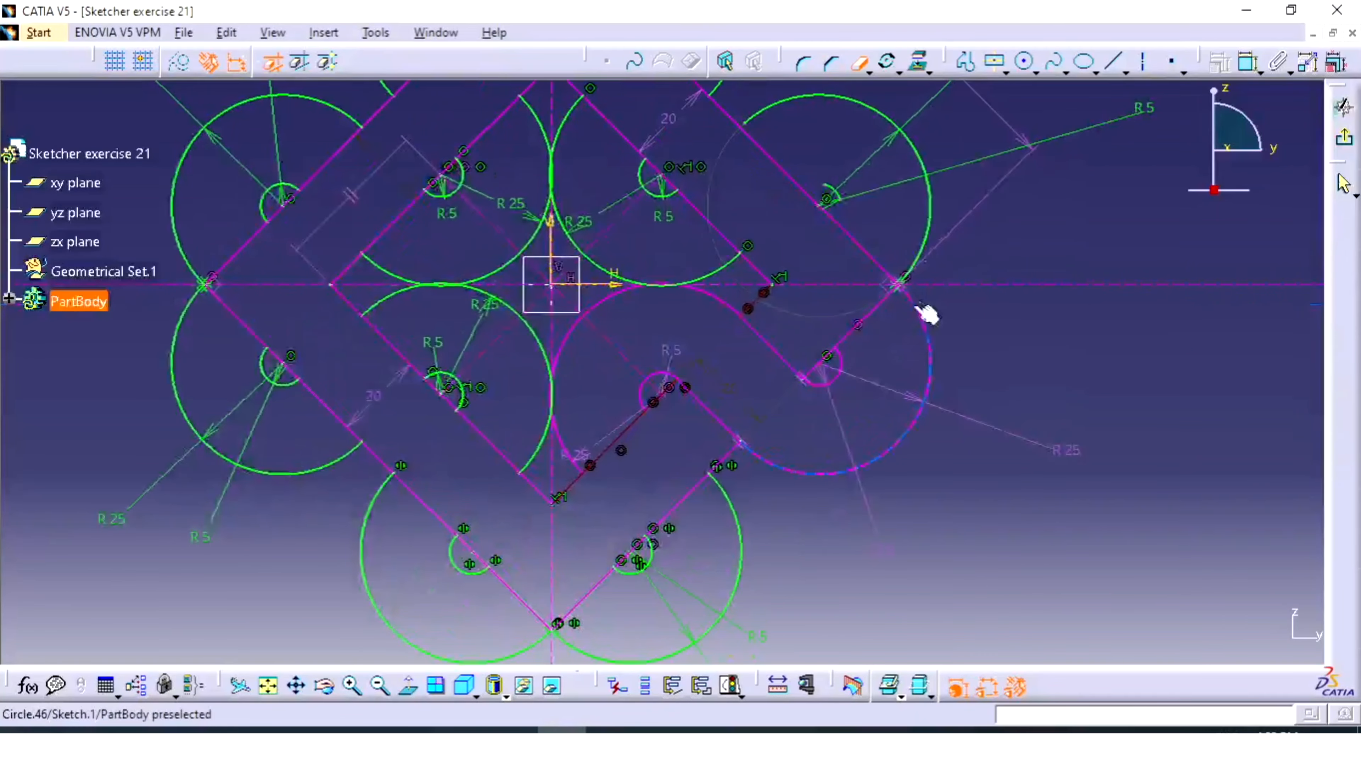
pyautogui.press('Escape')
pyautogui.click(734, 390)
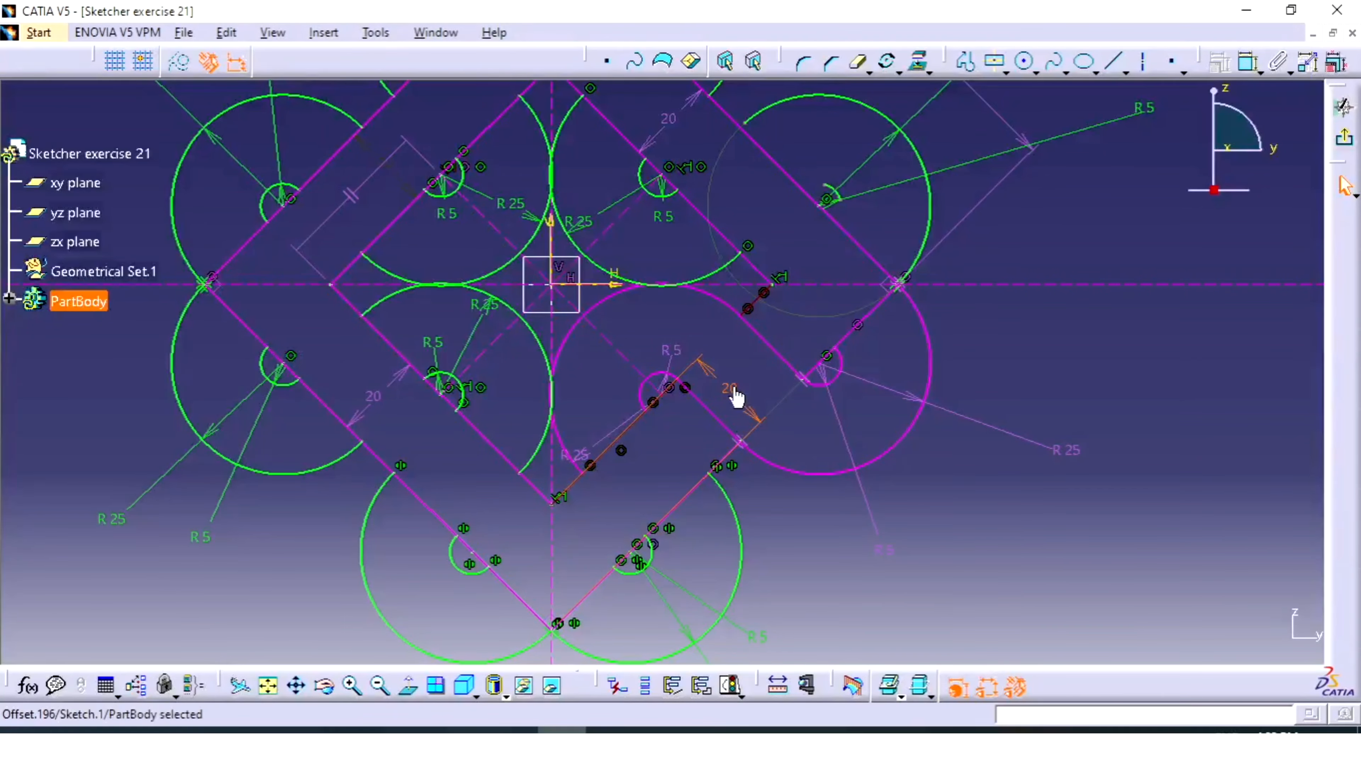
pyautogui.press('Delete')
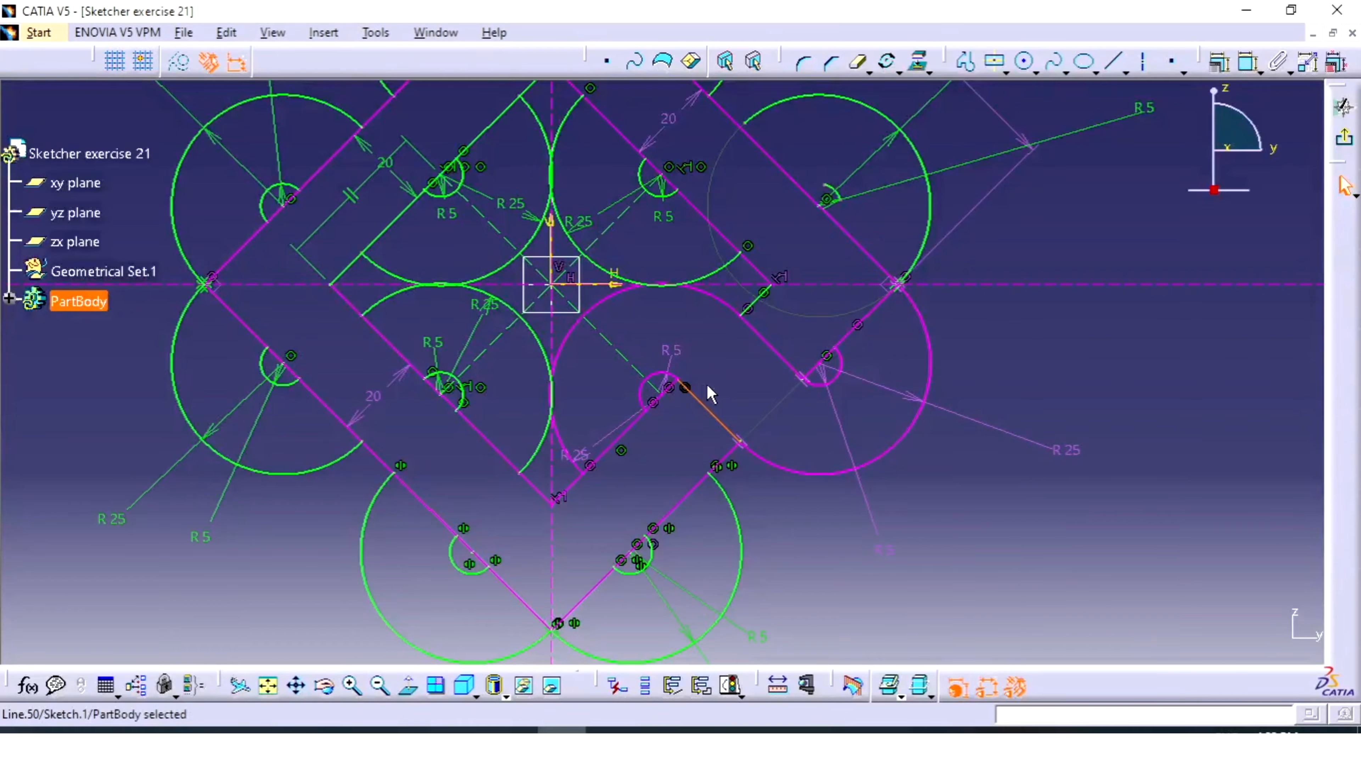
# Delete the redundant coincidence constraint beside the lower-right inner R5 arc's centre
pyautogui.moveTo(708, 384)
pyautogui.mouseDown(button='middle')
pyautogui.moveTo(767, 352)
pyautogui.moveTo(890, 146)
pyautogui.mouseUp(button='middle')
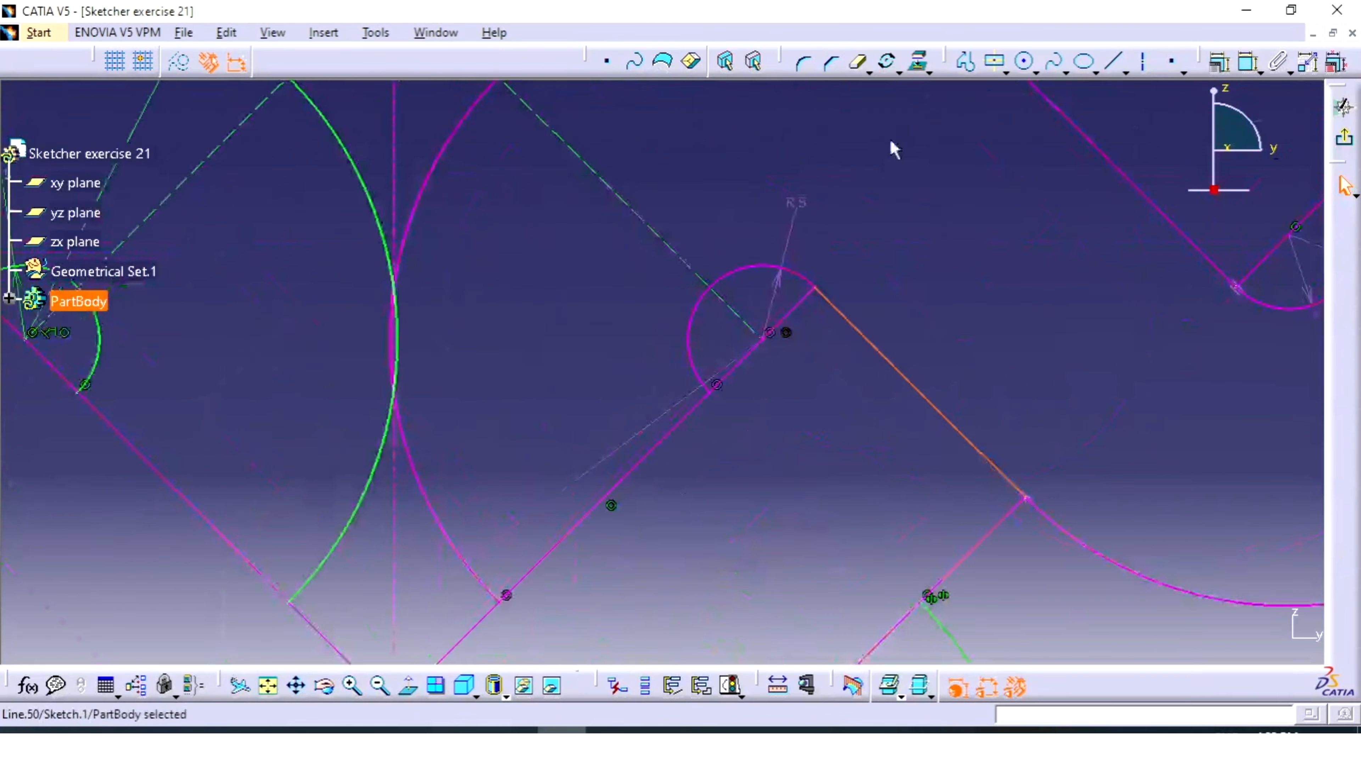
pyautogui.click(786, 334)
pyautogui.press('Delete')
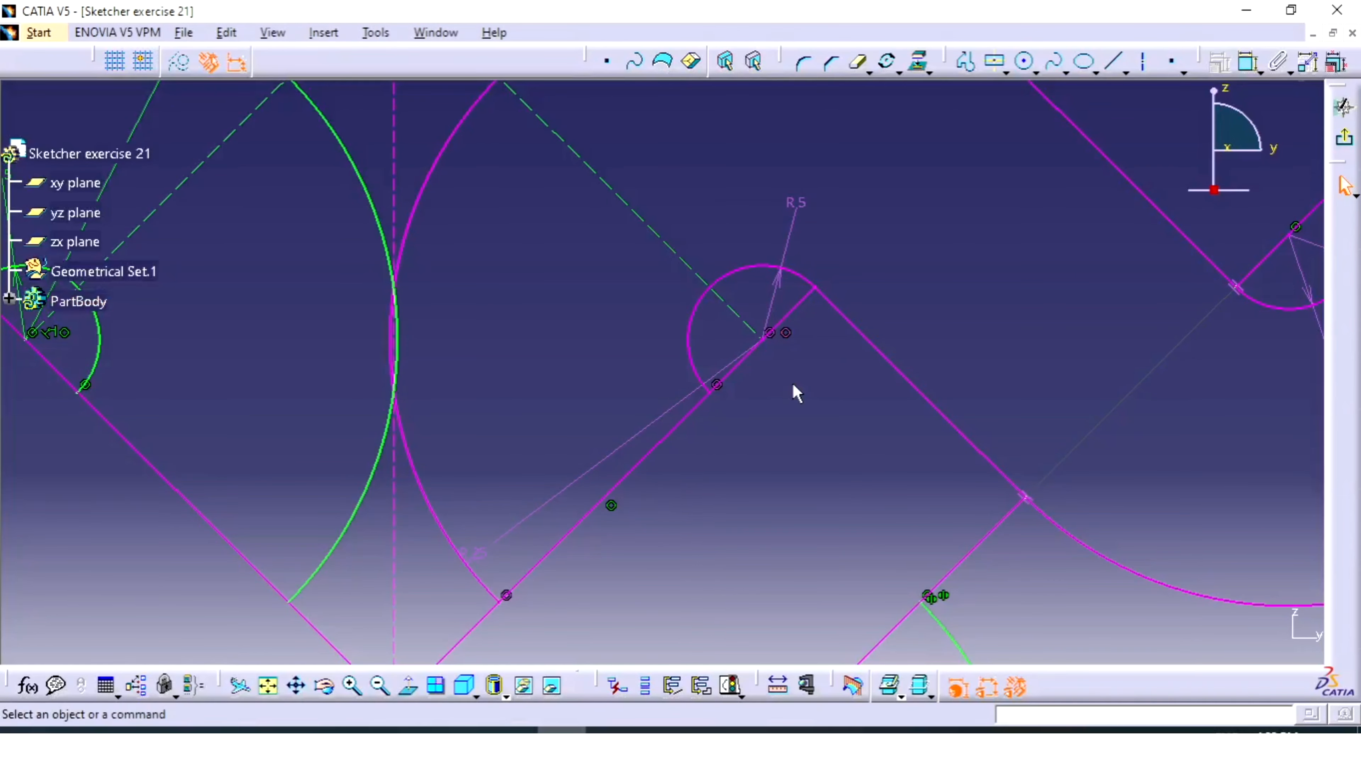
pyautogui.click(789, 333)
pyautogui.press('Delete')
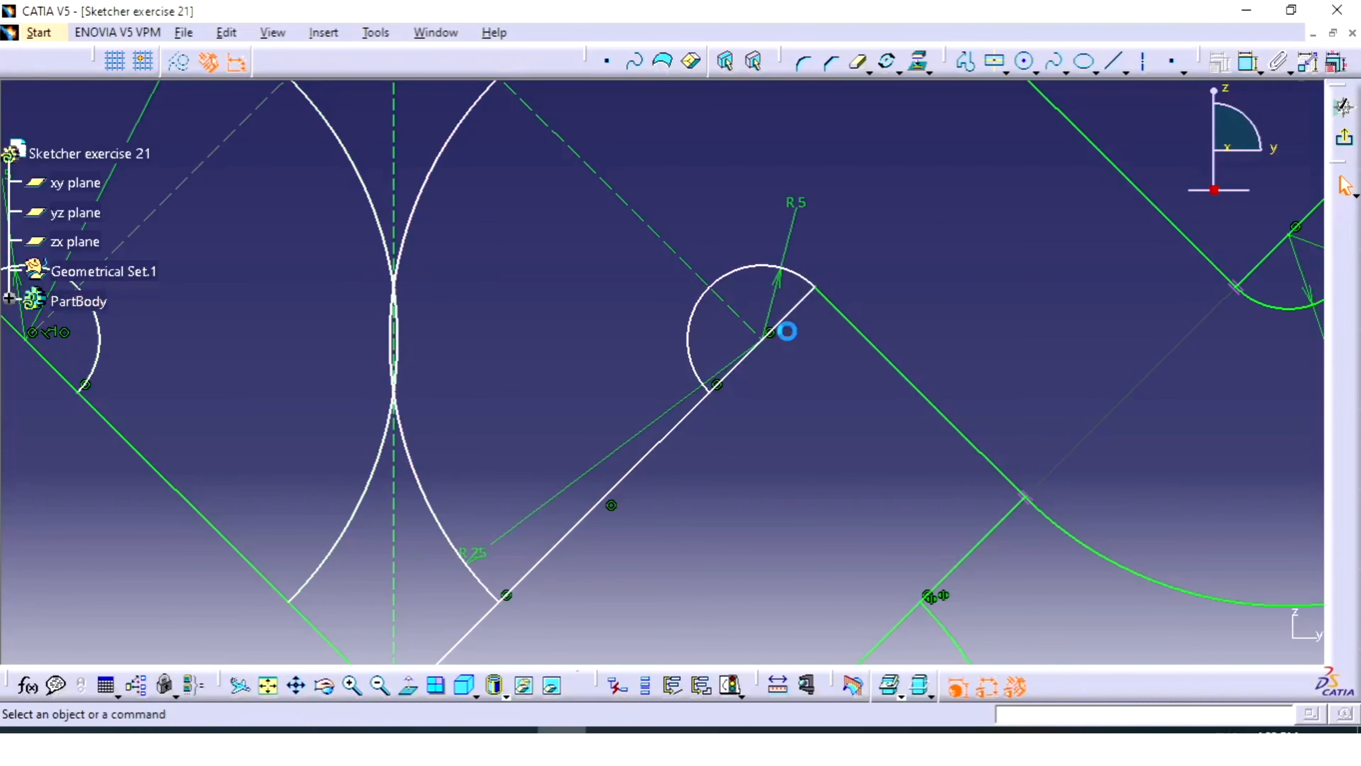
pyautogui.moveTo(797, 364)
pyautogui.mouseDown(button='middle')
pyautogui.moveTo(769, 301)
pyautogui.moveTo(784, 393)
pyautogui.mouseUp(button='middle')
pyautogui.moveTo(839, 290)
pyautogui.mouseDown(button='middle')
pyautogui.moveTo(842, 334)
pyautogui.moveTo(907, 334)
pyautogui.moveTo(892, 367)
pyautogui.mouseUp(button='middle')
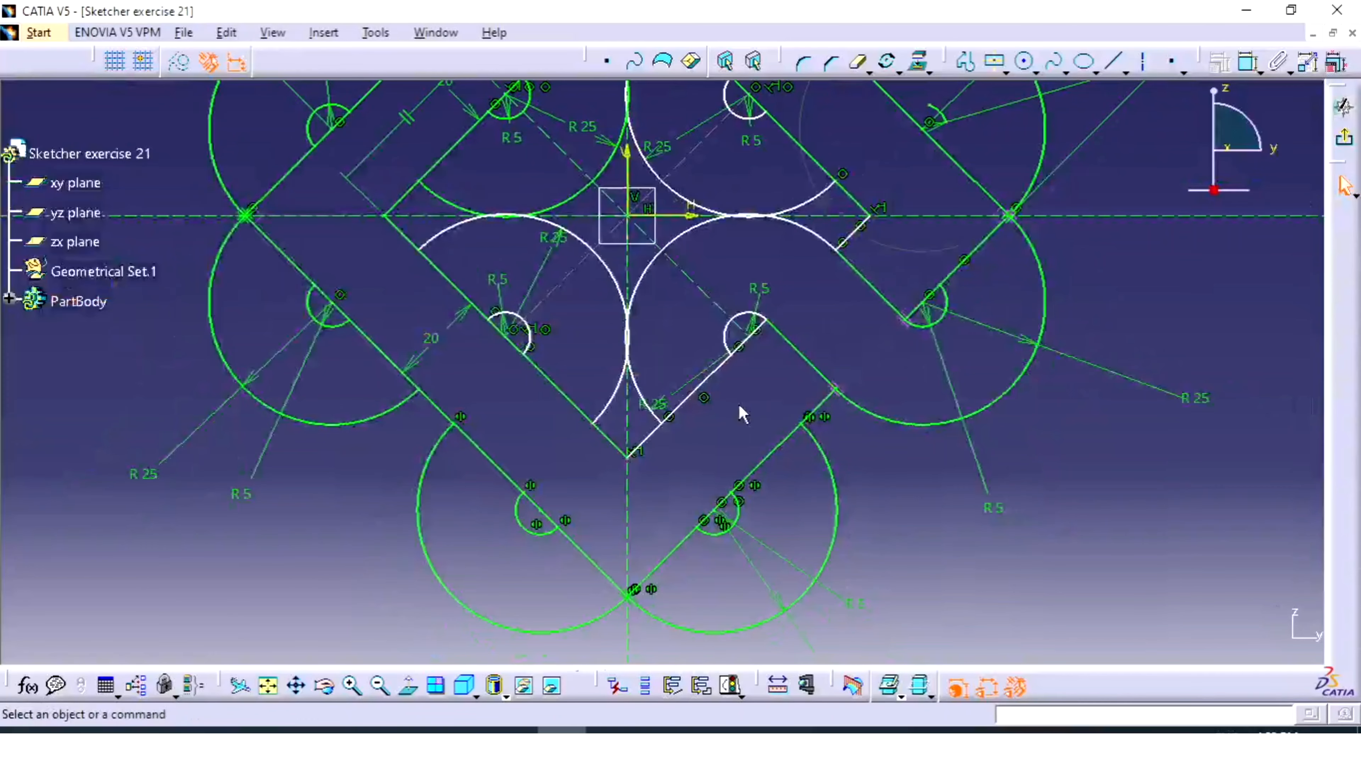
pyautogui.moveTo(738, 413)
pyautogui.mouseDown(button='middle')
pyautogui.moveTo(724, 419)
pyautogui.moveTo(1033, 156)
pyautogui.mouseUp(button='middle')
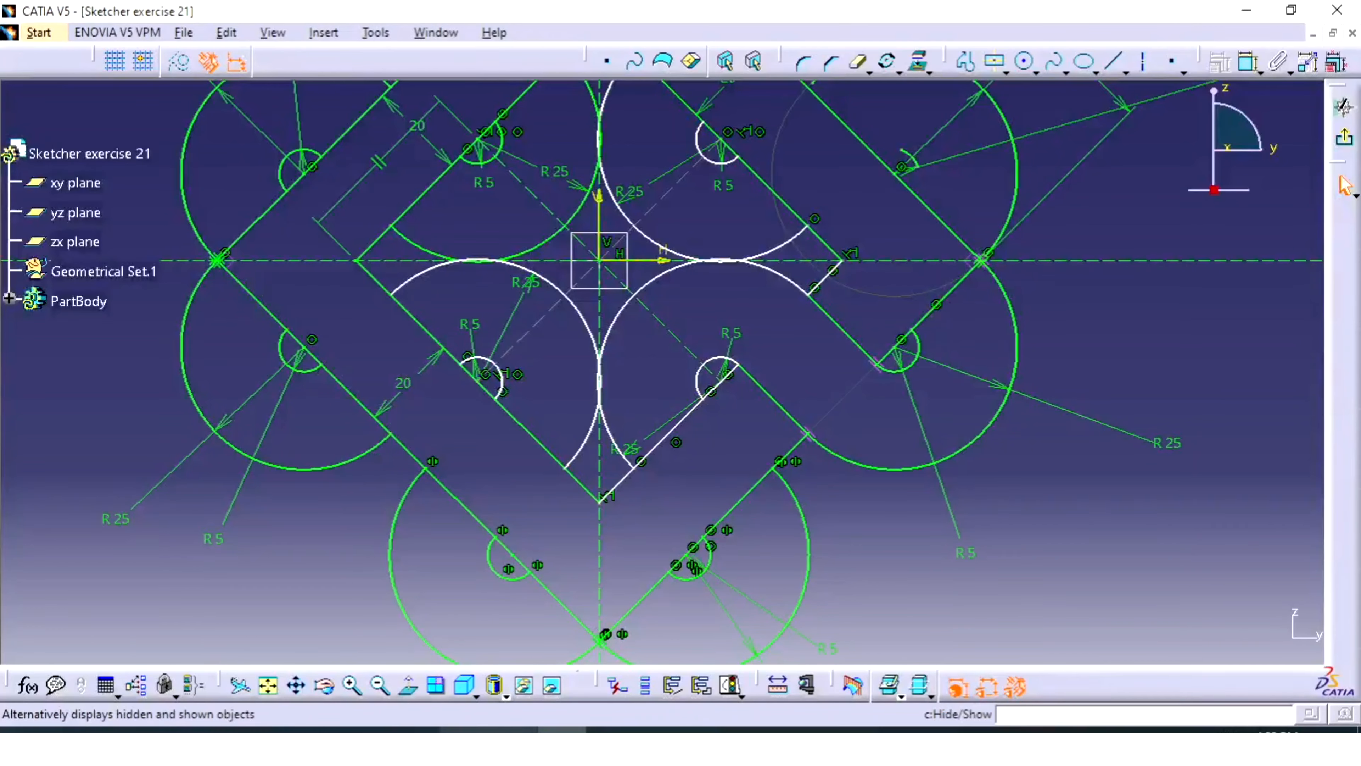
# Following the reference drawing, draw a 20 mm line at 315° from the inner diamond's bottom corner to the outer diamond's lower-right side
pyautogui.click(471, 730)
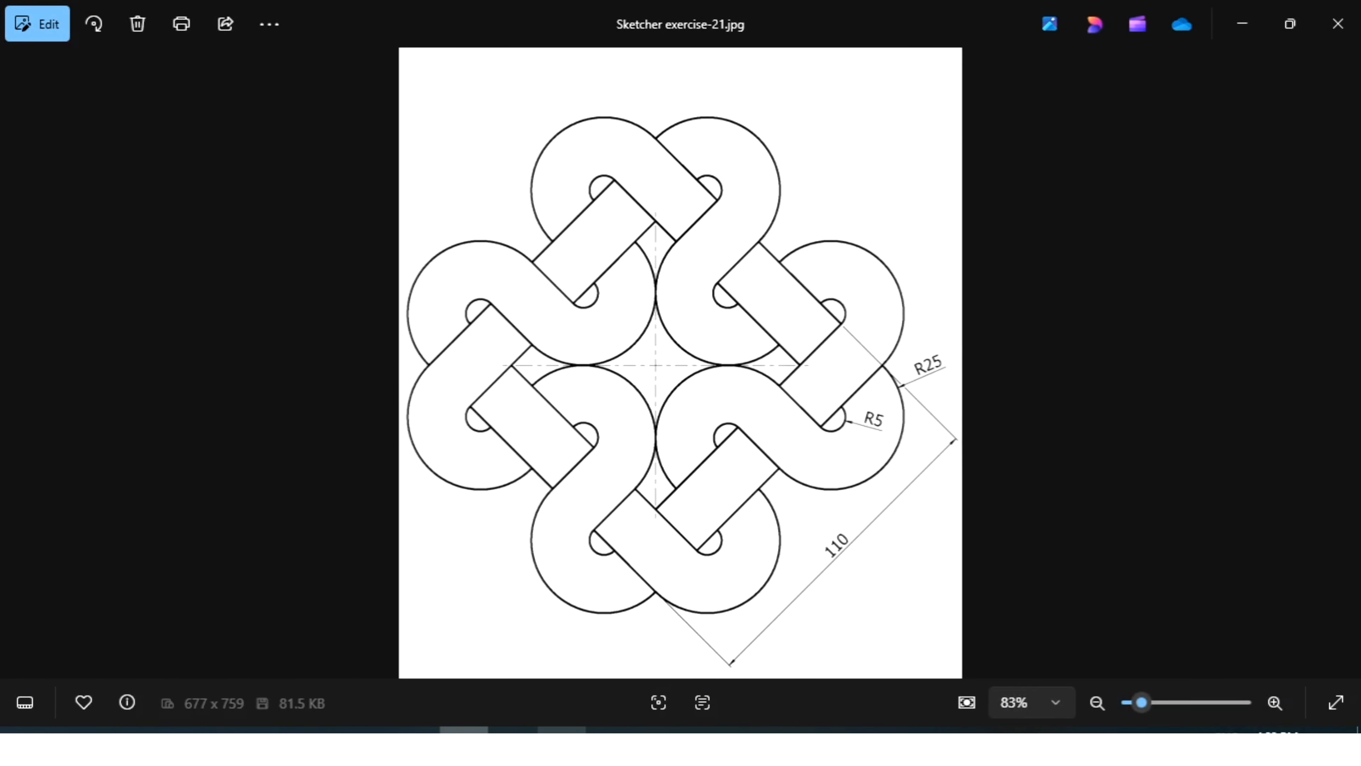
pyautogui.click(465, 730)
pyautogui.middleClick(680, 450)
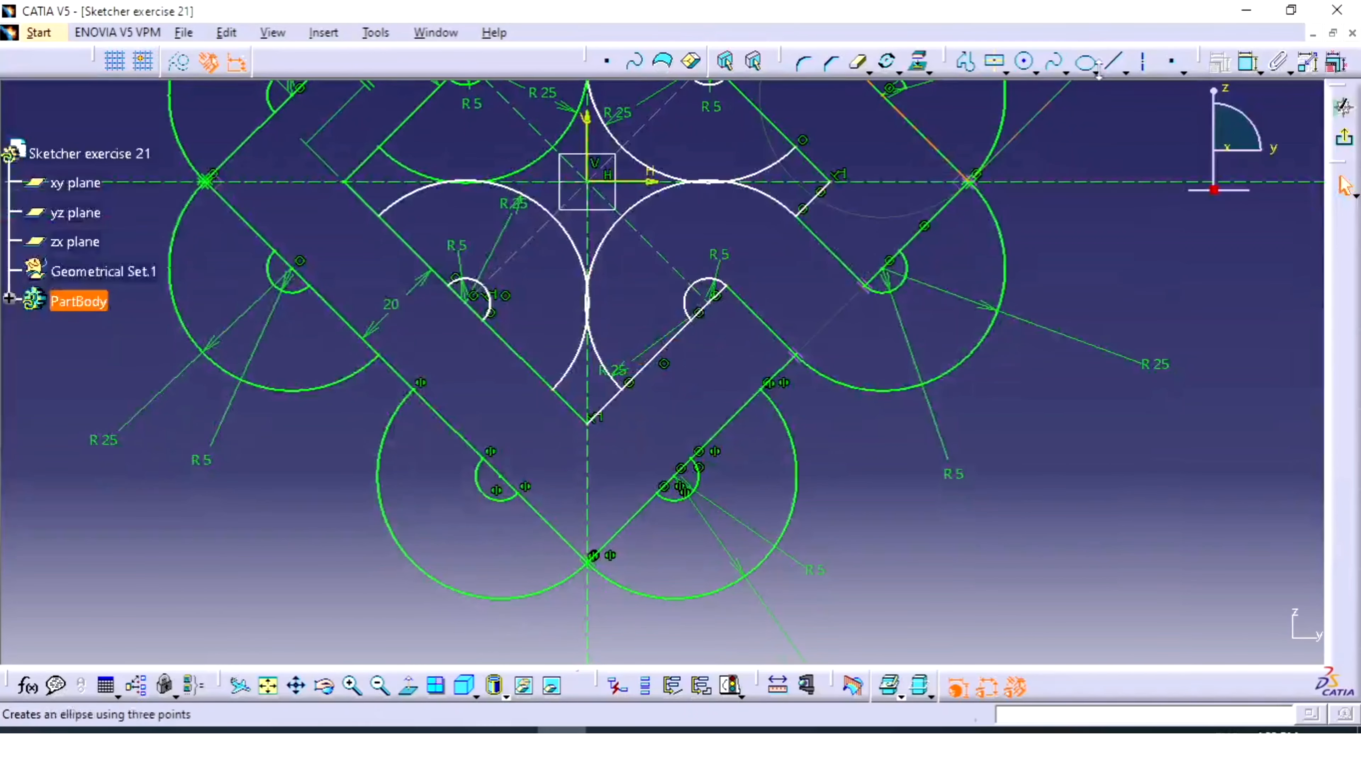
pyautogui.click(1112, 62)
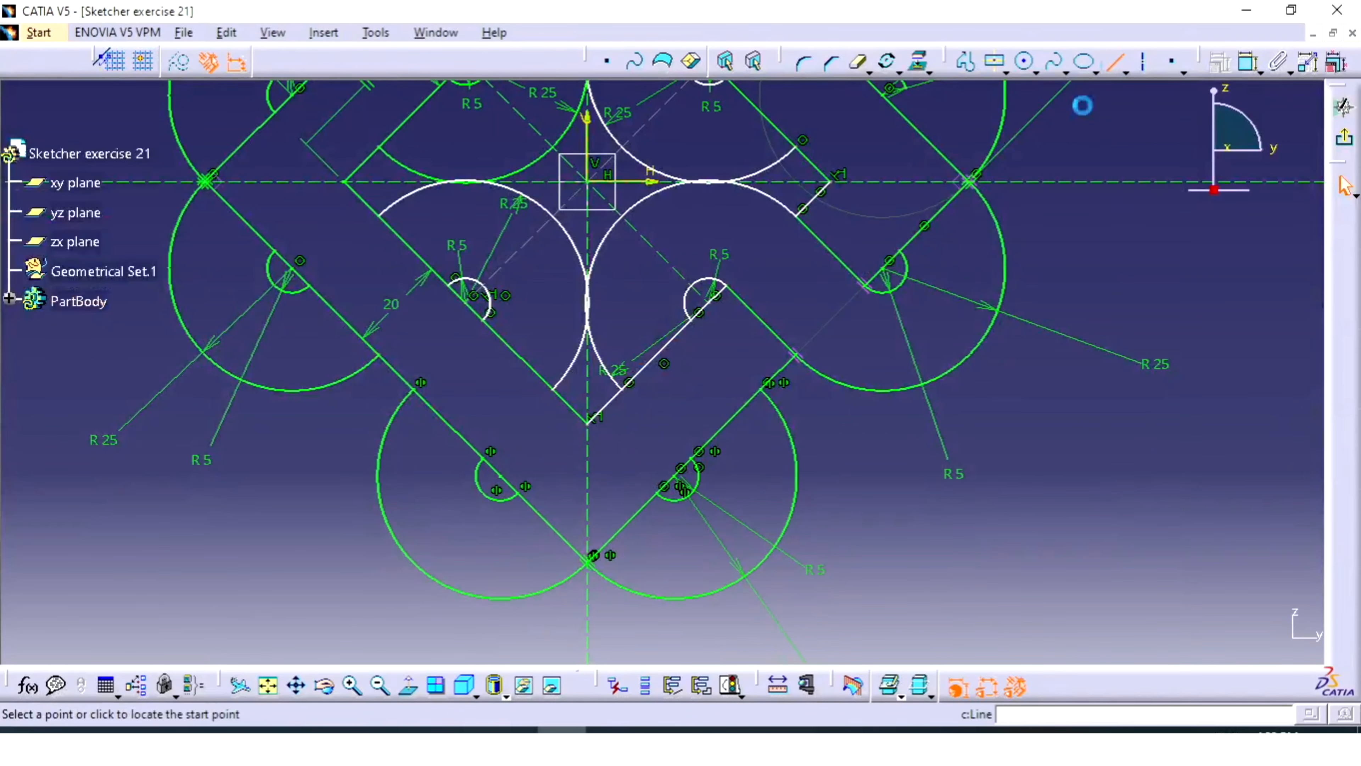
pyautogui.click(588, 421)
pyautogui.click(658, 494)
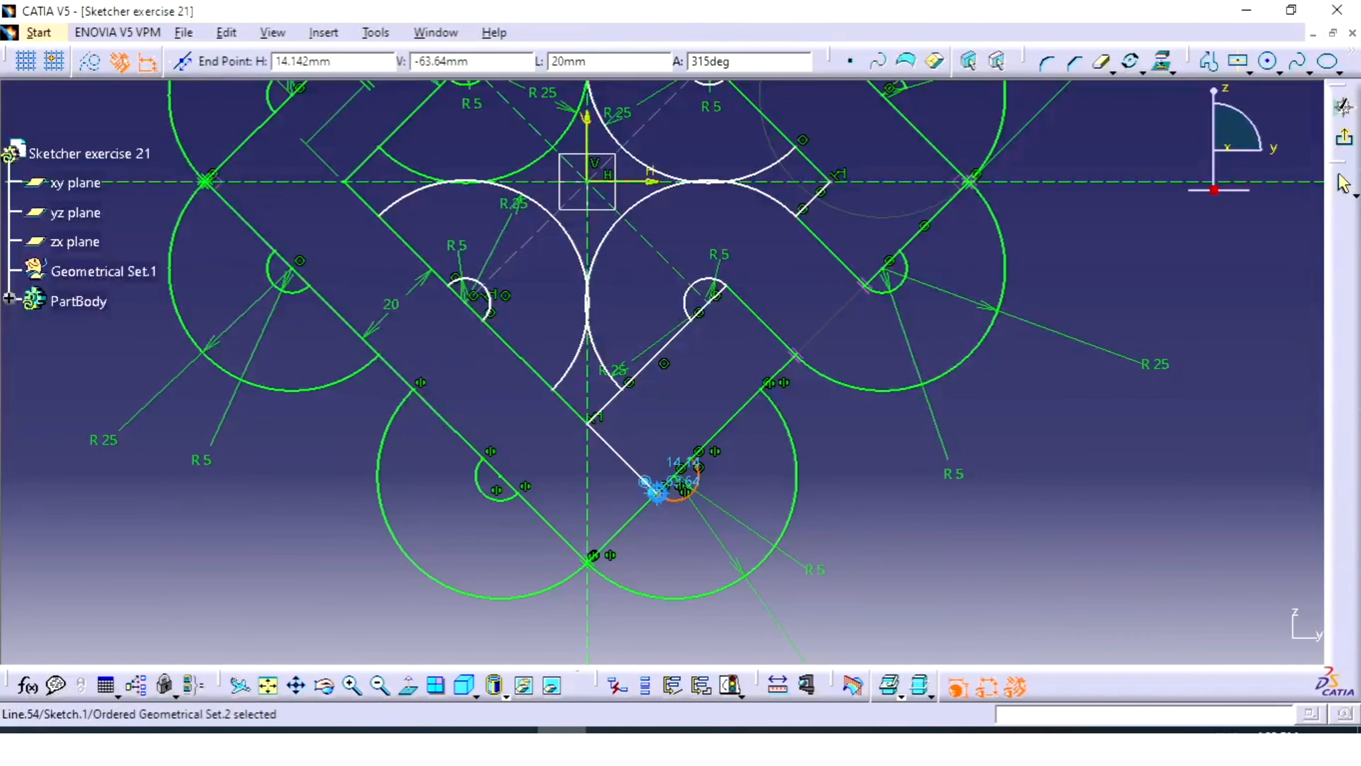
# Delete the 20 mm offset dimension between the inner and outer diamonds' lower-left sides
pyautogui.moveTo(881, 528)
pyautogui.mouseDown(button='middle')
pyautogui.moveTo(906, 453)
pyautogui.moveTo(909, 492)
pyautogui.mouseUp(button='middle')
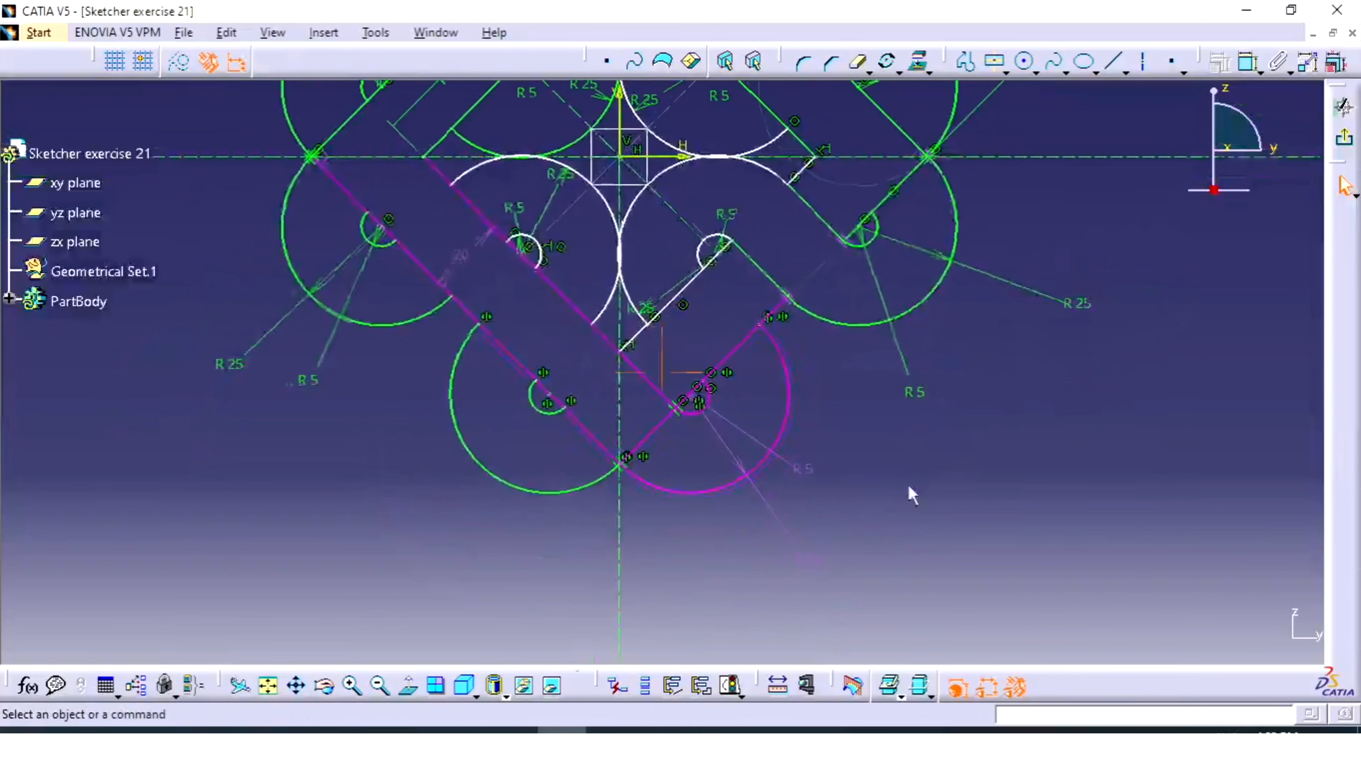
pyautogui.moveTo(796, 457); pyautogui.dragTo(831, 557, button='middle')
pyautogui.click(512, 352)
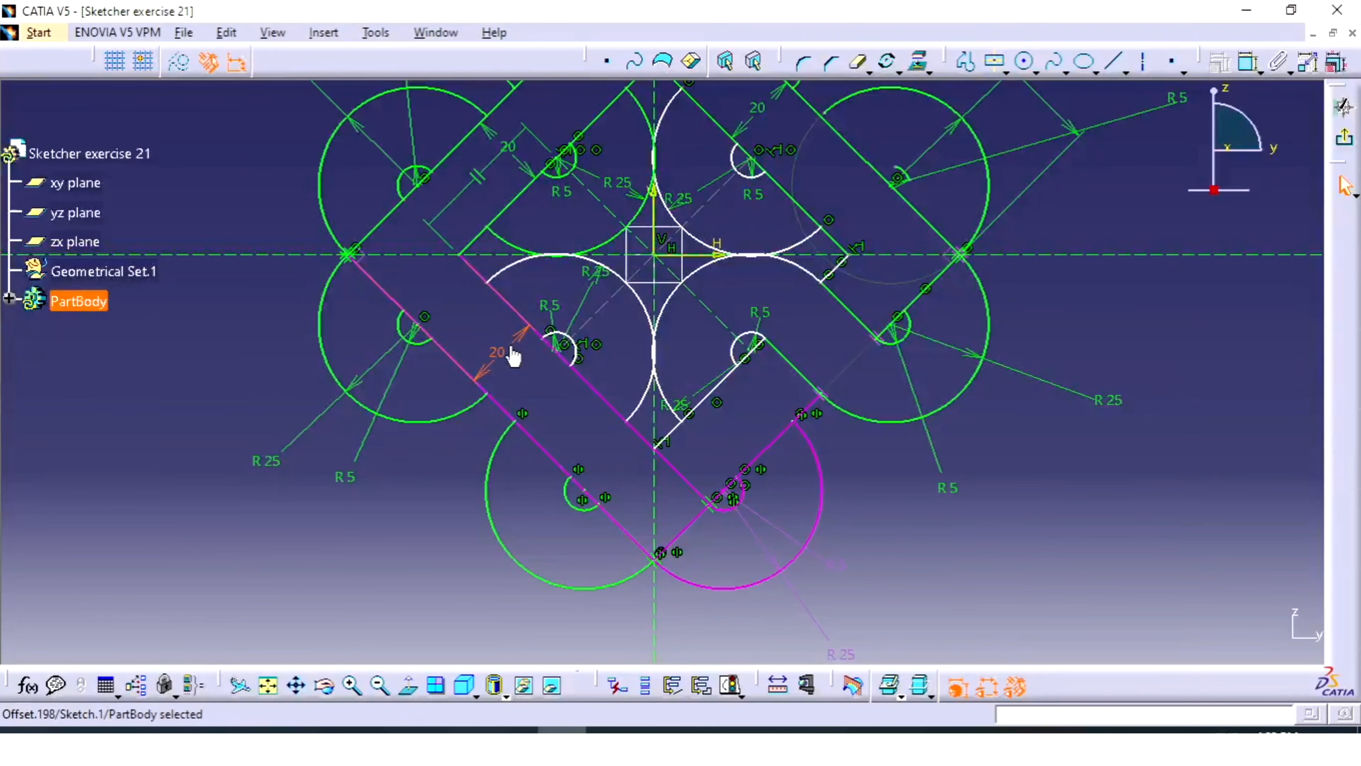
pyautogui.press('Delete')
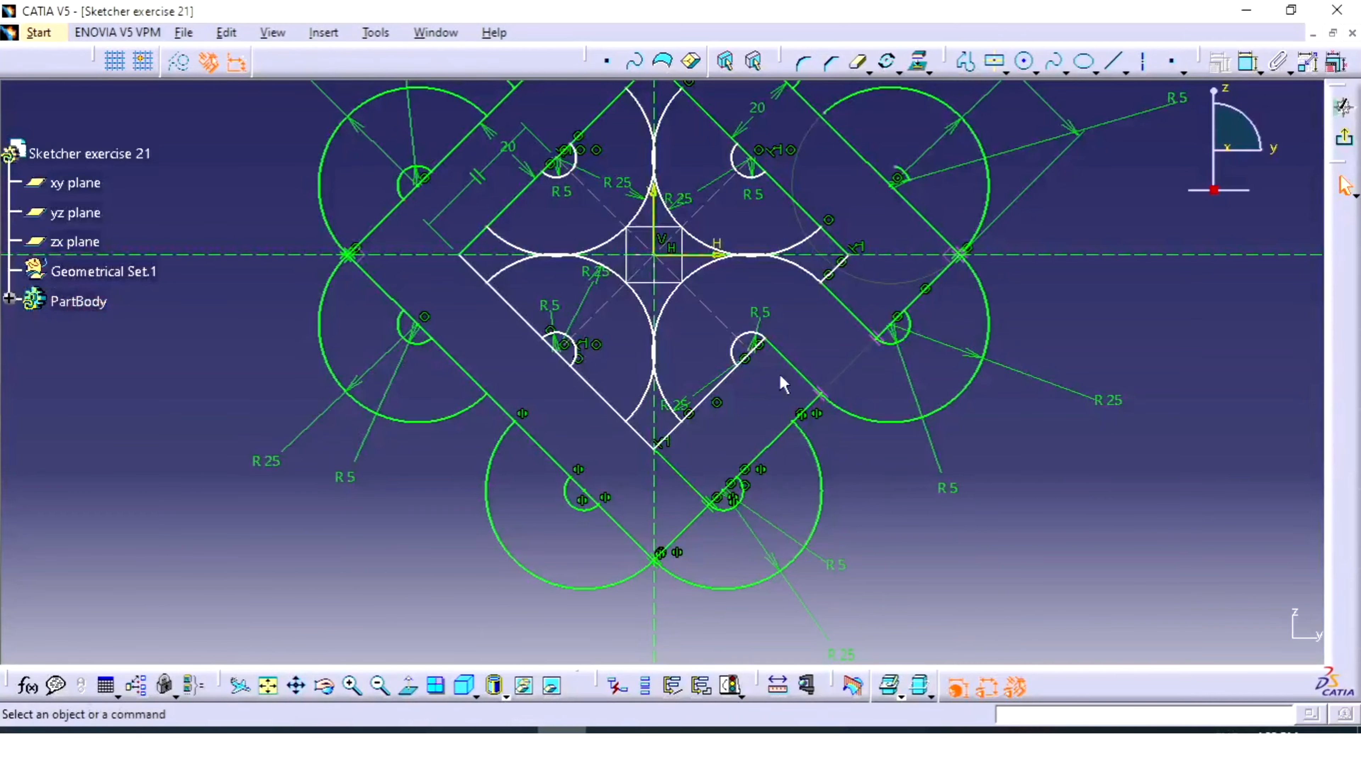
# Delete the redundant constraints, including the tangency, where the straight band edge meets the lower-right outer R25 arc
pyautogui.click(814, 387)
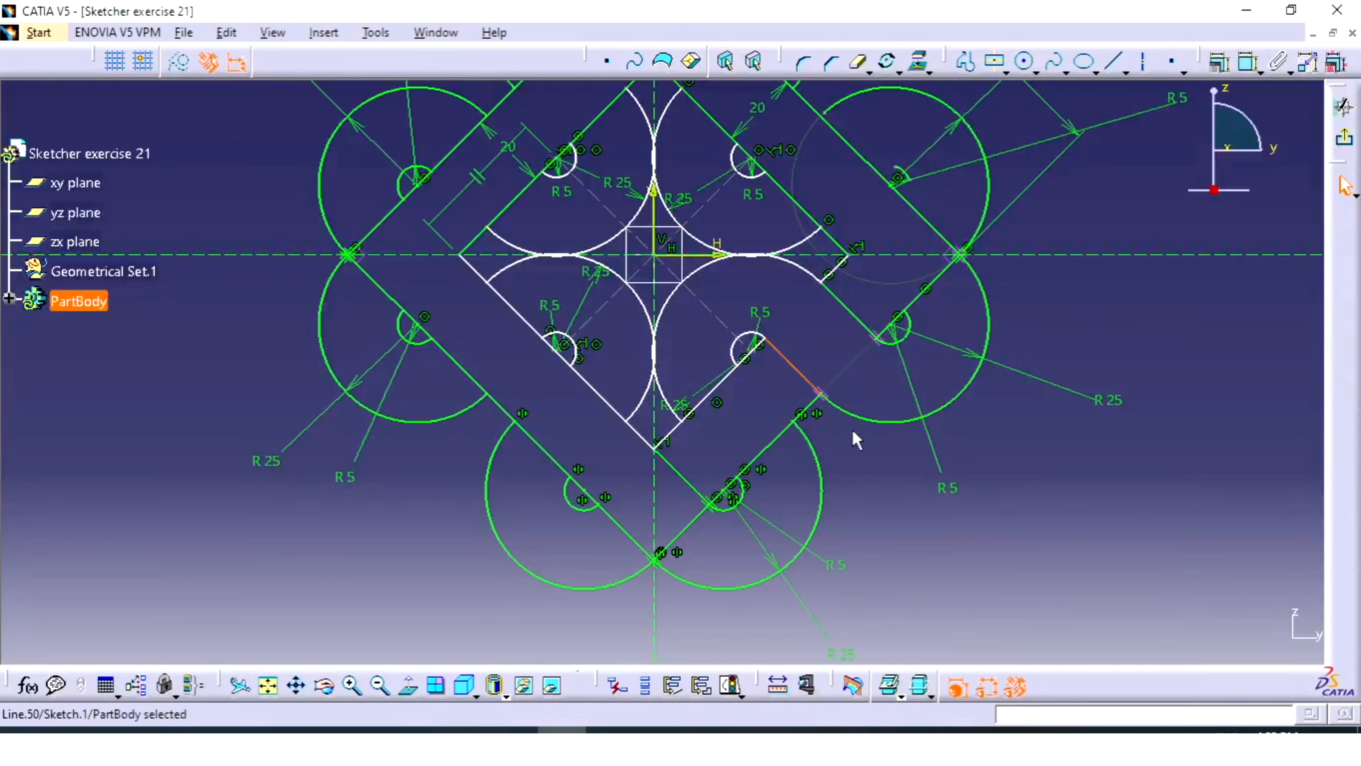
pyautogui.moveTo(835, 412)
pyautogui.mouseDown(button='middle')
pyautogui.moveTo(693, 359)
pyautogui.moveTo(814, 176)
pyautogui.moveTo(819, 141)
pyautogui.mouseUp(button='middle')
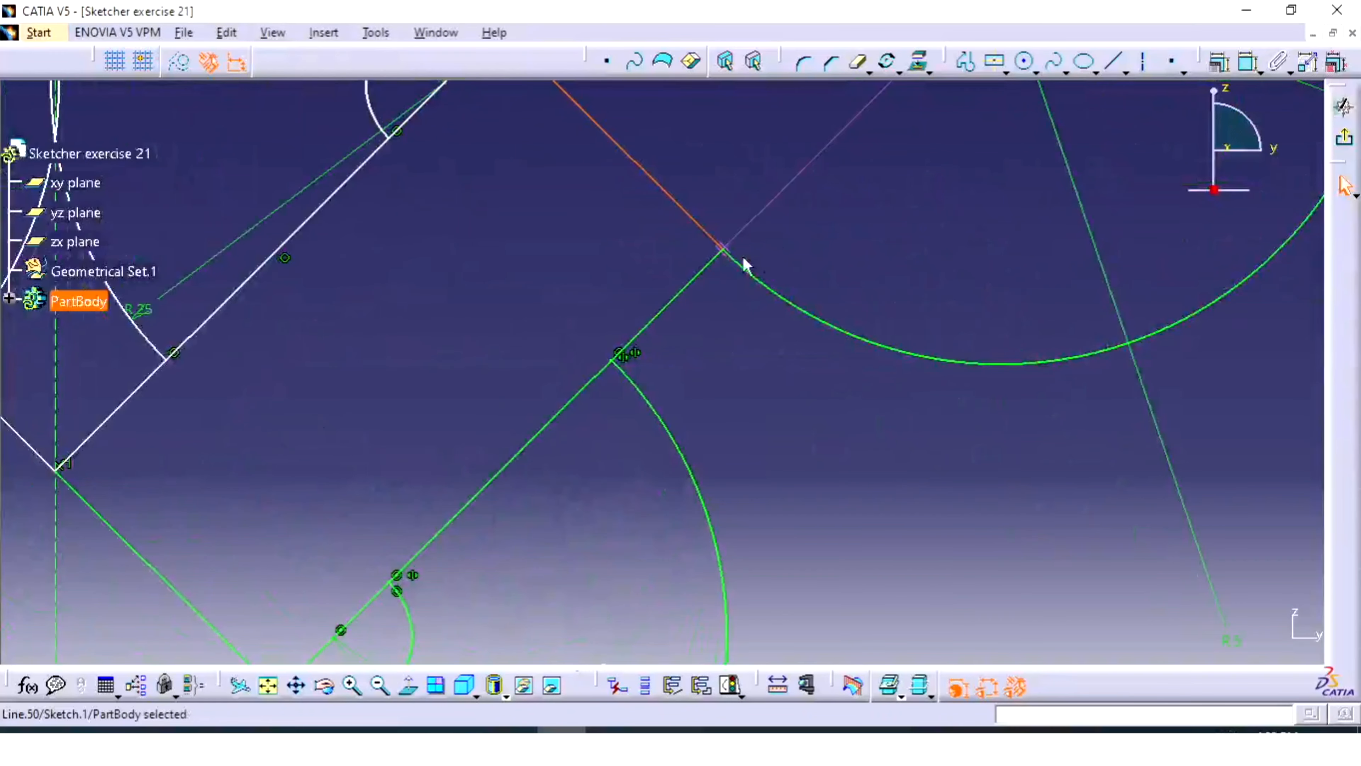
pyautogui.click(759, 220)
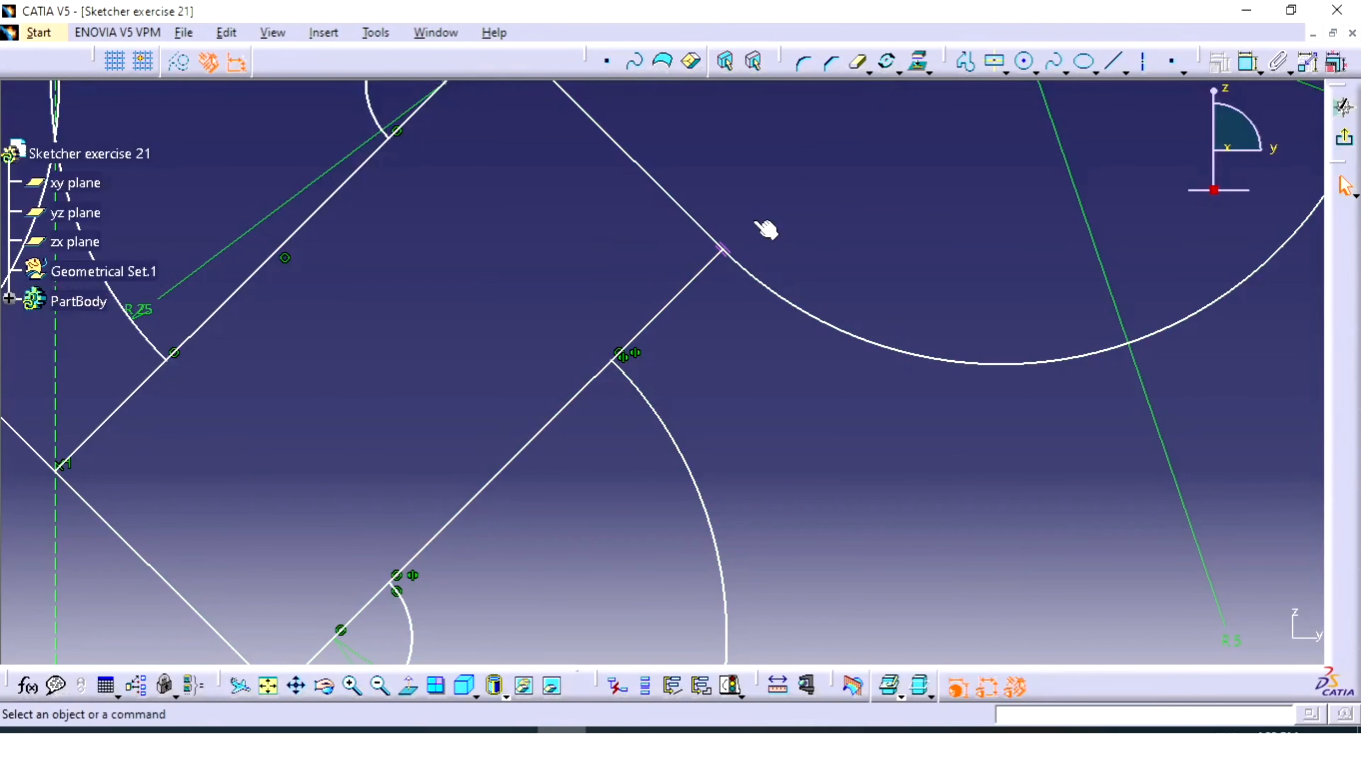
pyautogui.click(725, 247)
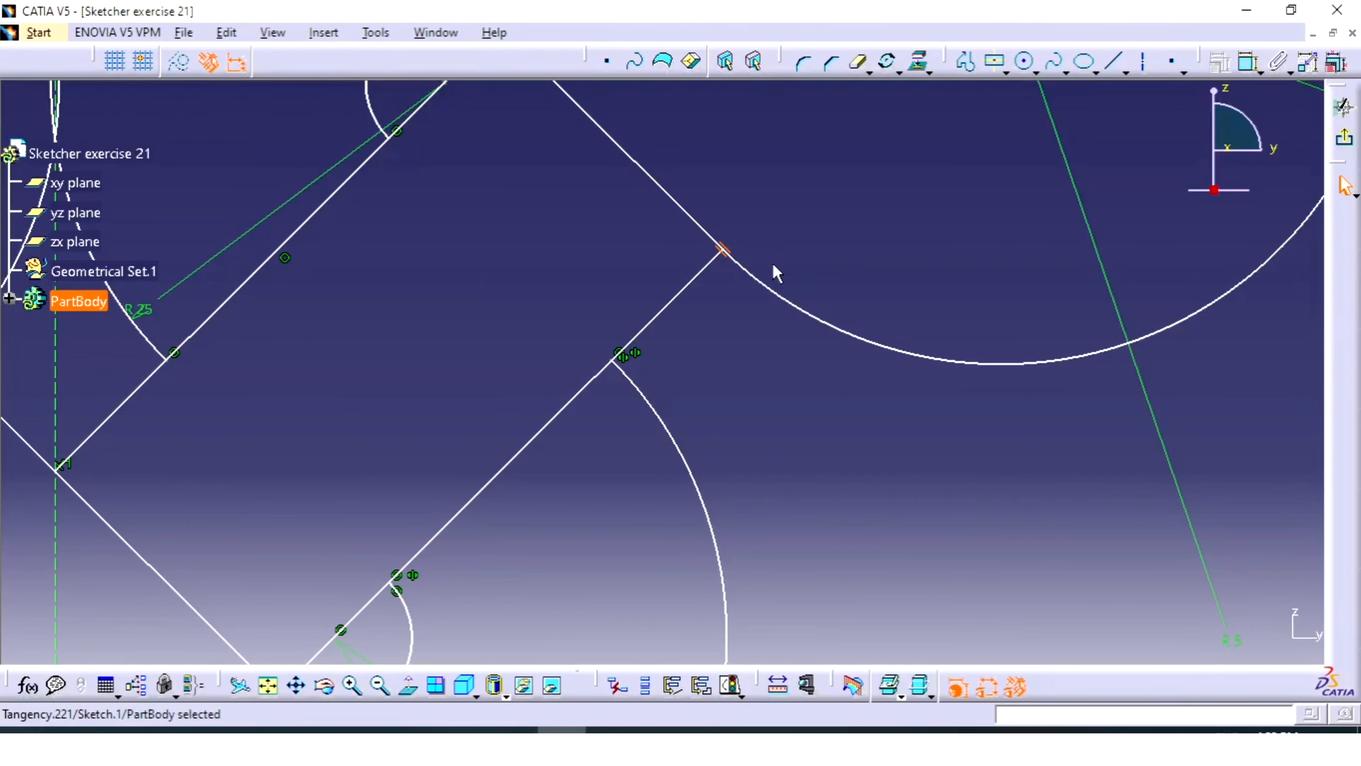
pyautogui.press('Delete')
pyautogui.moveTo(872, 188)
pyautogui.mouseDown(button='middle')
pyautogui.moveTo(875, 405)
pyautogui.moveTo(857, 410)
pyautogui.moveTo(878, 405)
pyautogui.moveTo(866, 387)
pyautogui.moveTo(890, 456)
pyautogui.mouseUp(button='middle')
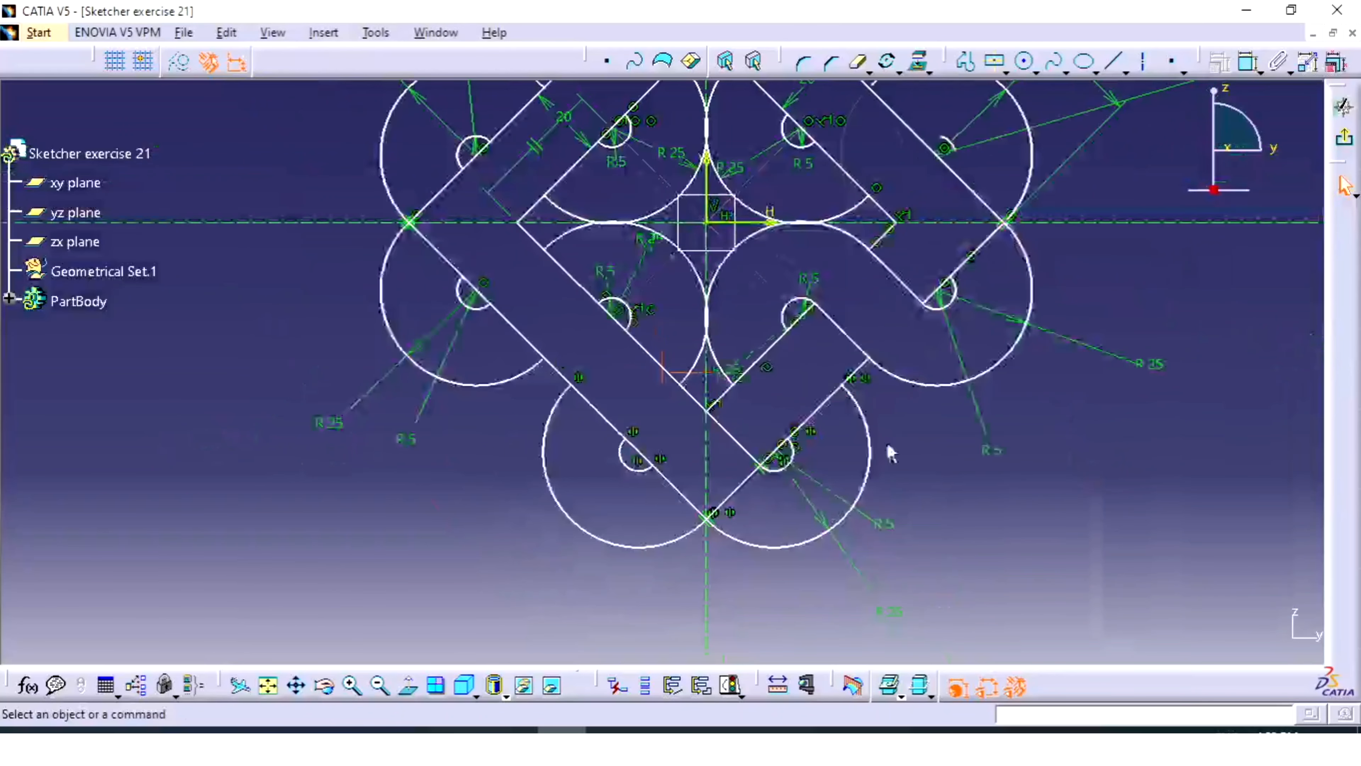
# Following the reference drawing, connect the lower-left outer R5 arc's upper end to the lower-left inner R25 arc's lower end with a straight line
pyautogui.click(464, 732)
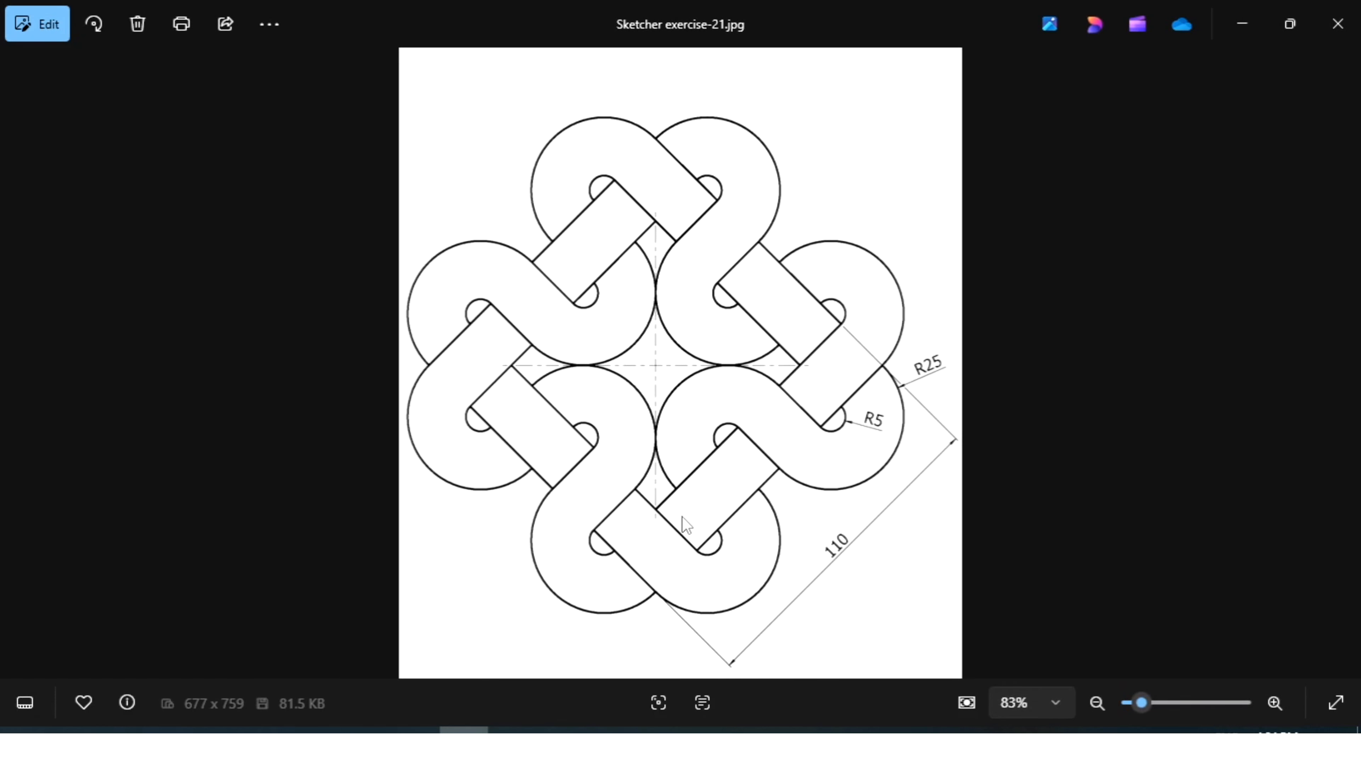
pyautogui.click(592, 729)
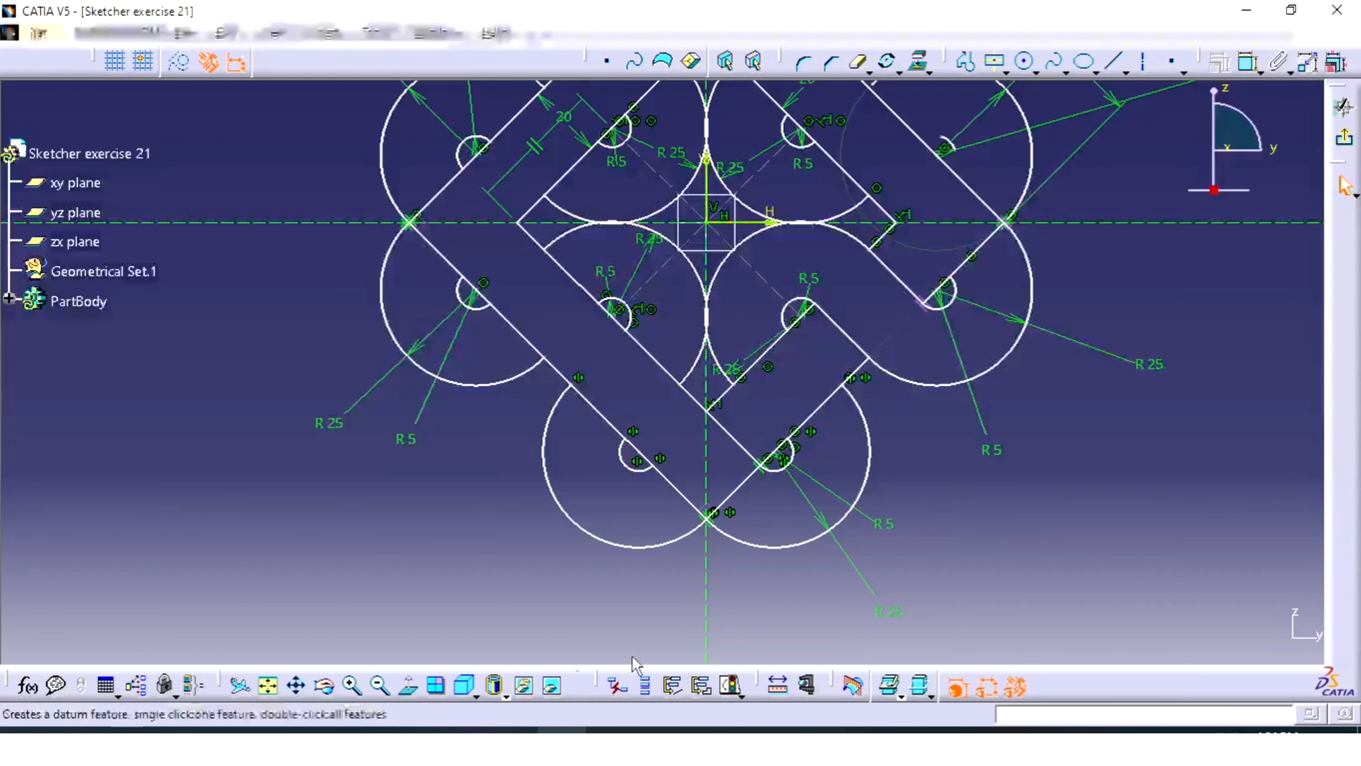
pyautogui.click(963, 69)
pyautogui.click(629, 440)
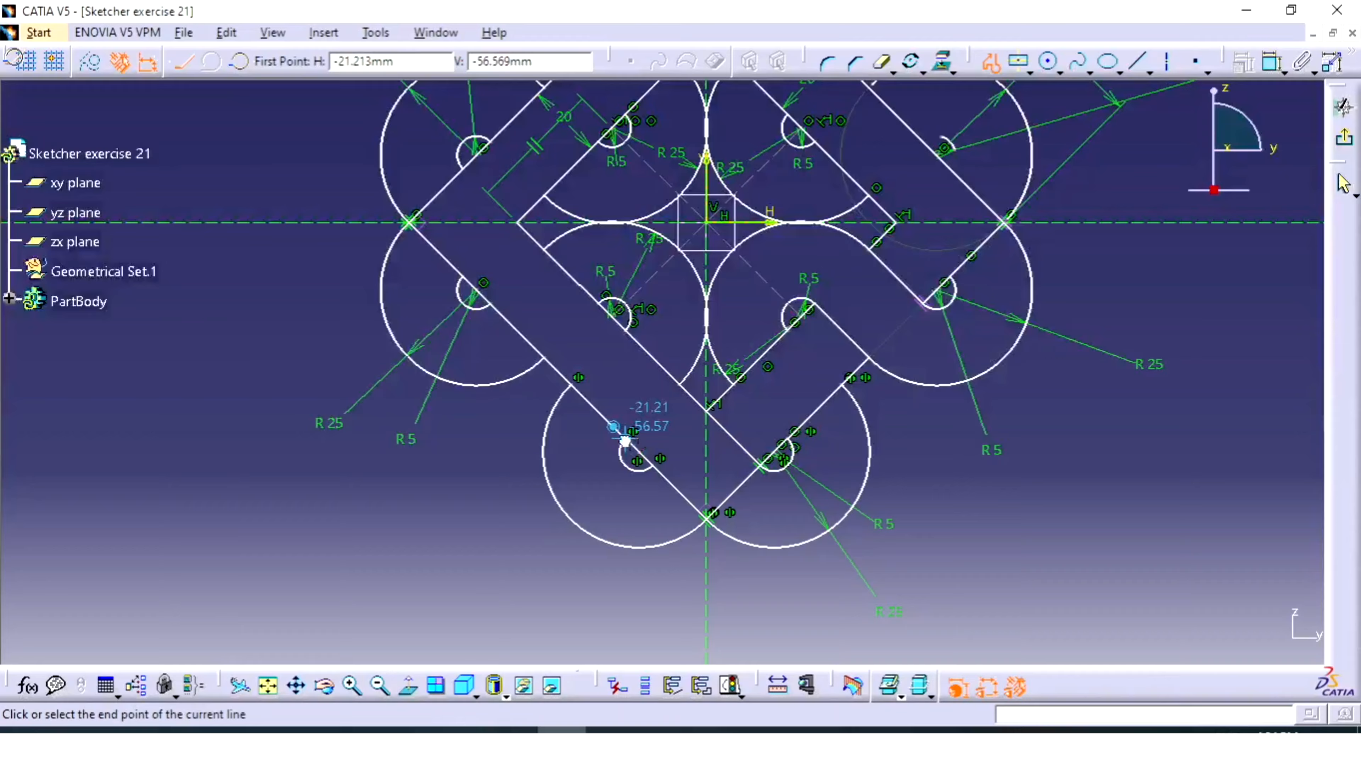
pyautogui.click(679, 383)
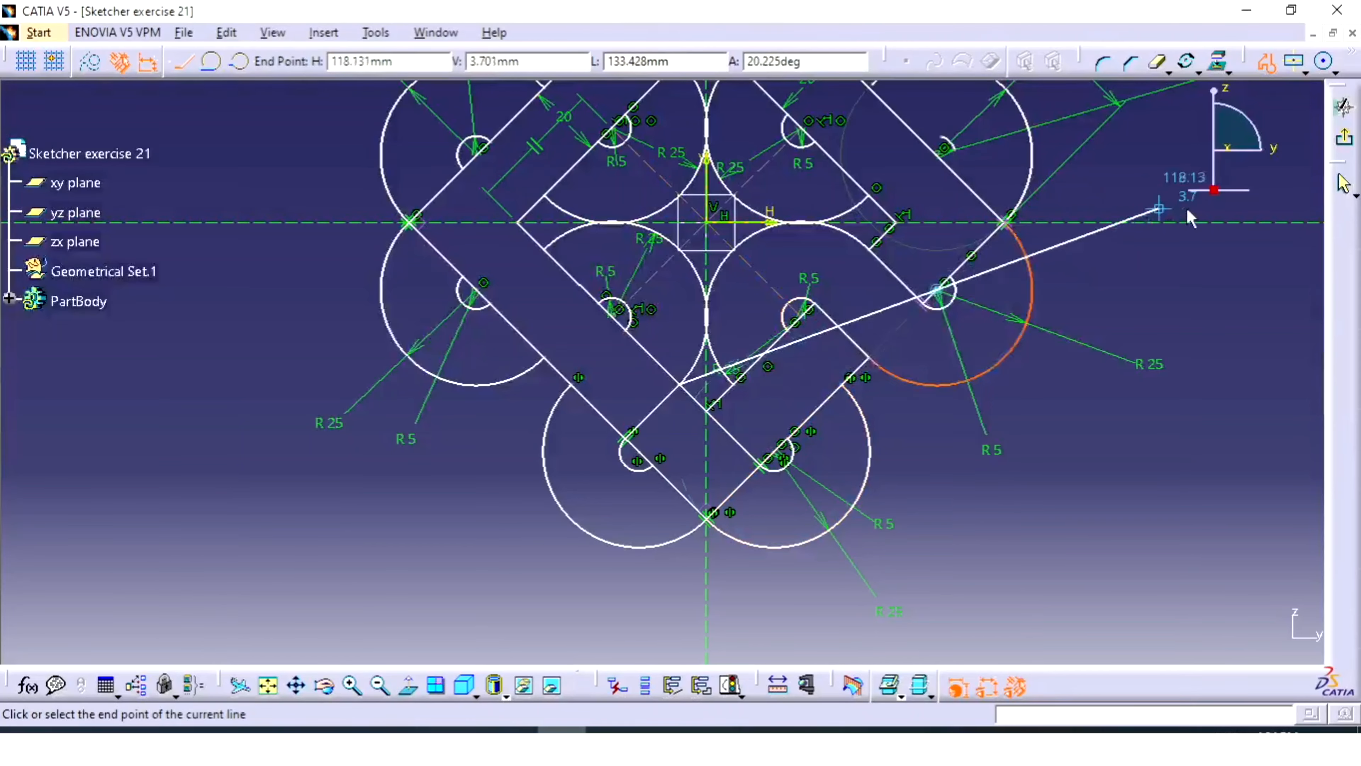
pyautogui.press('Escape')
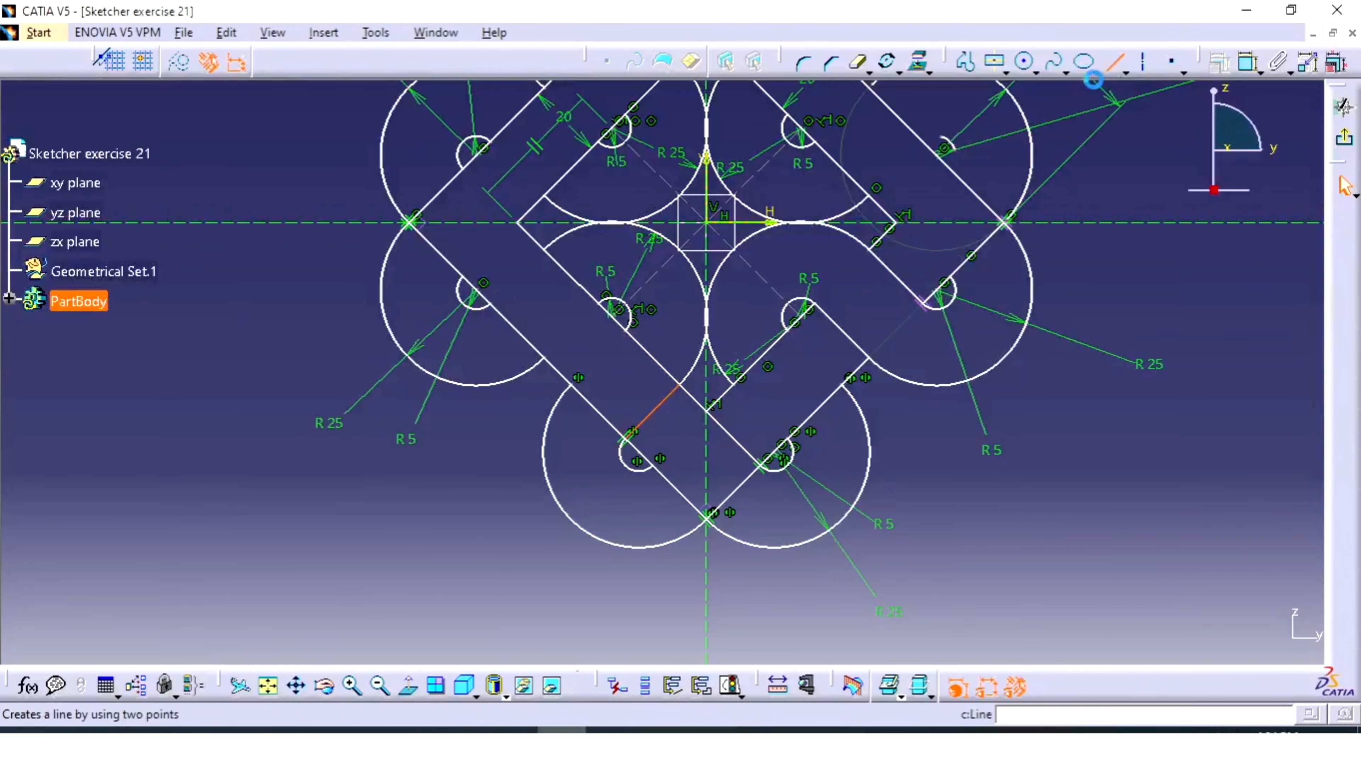
# Draw a 20 mm line at 225° from the lower-left inner R5 arc to the upper end of the bottom-left outer R25 arc
pyautogui.click(1114, 63)
pyautogui.click(622, 333)
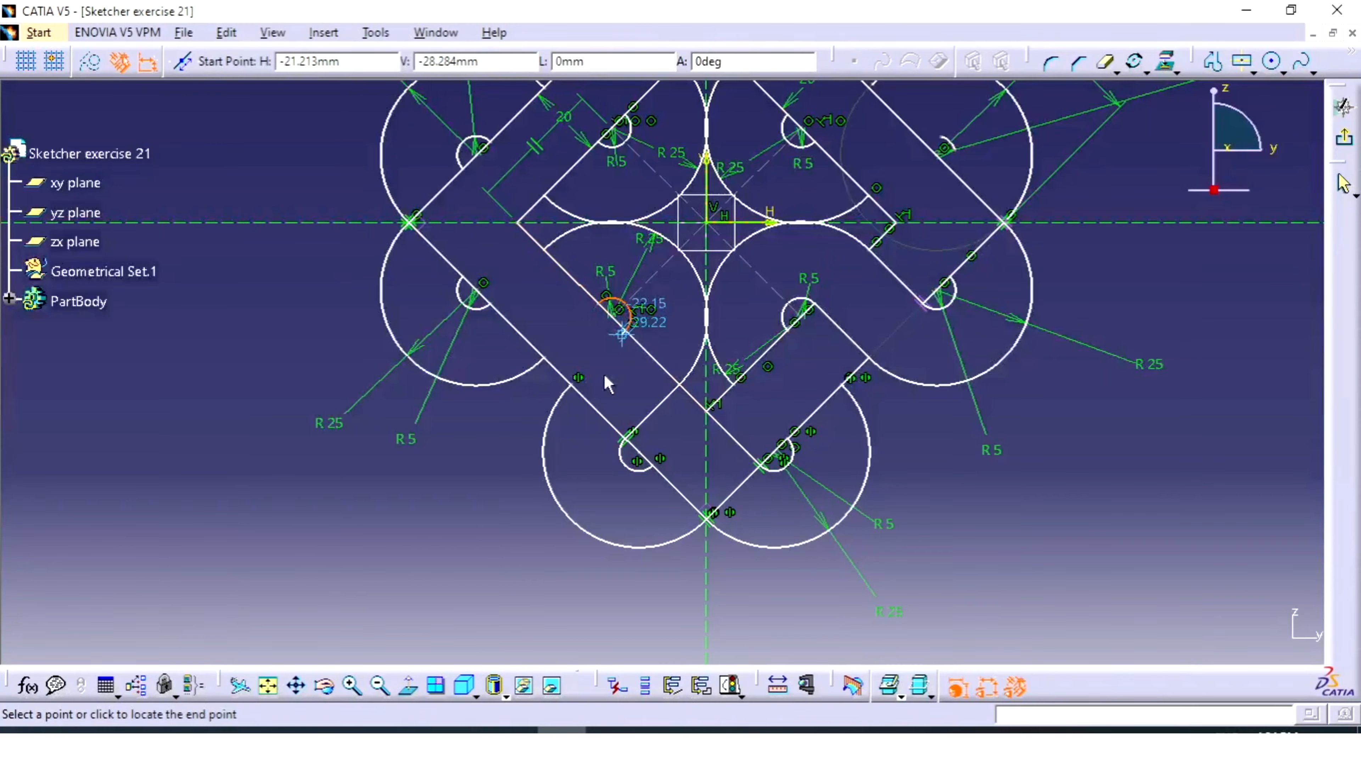
pyautogui.click(574, 378)
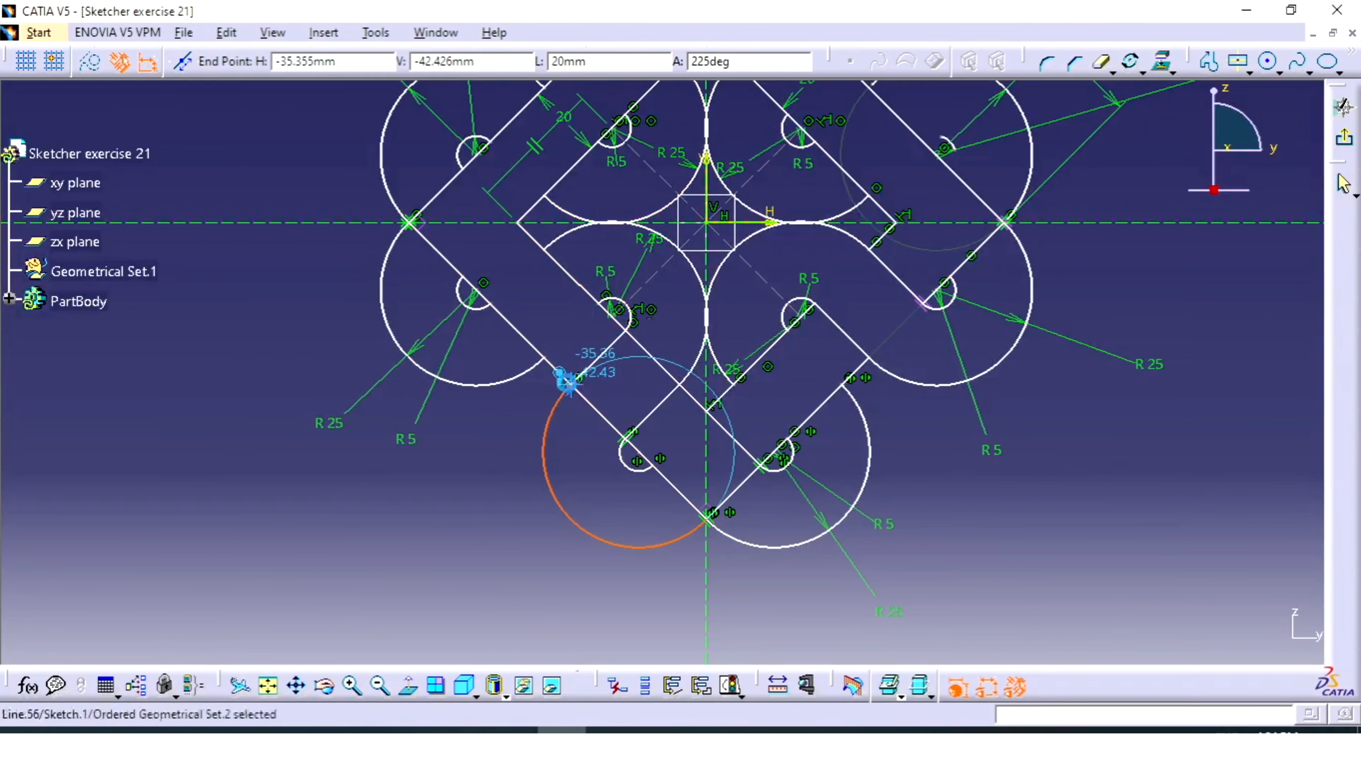
pyautogui.click(1217, 385)
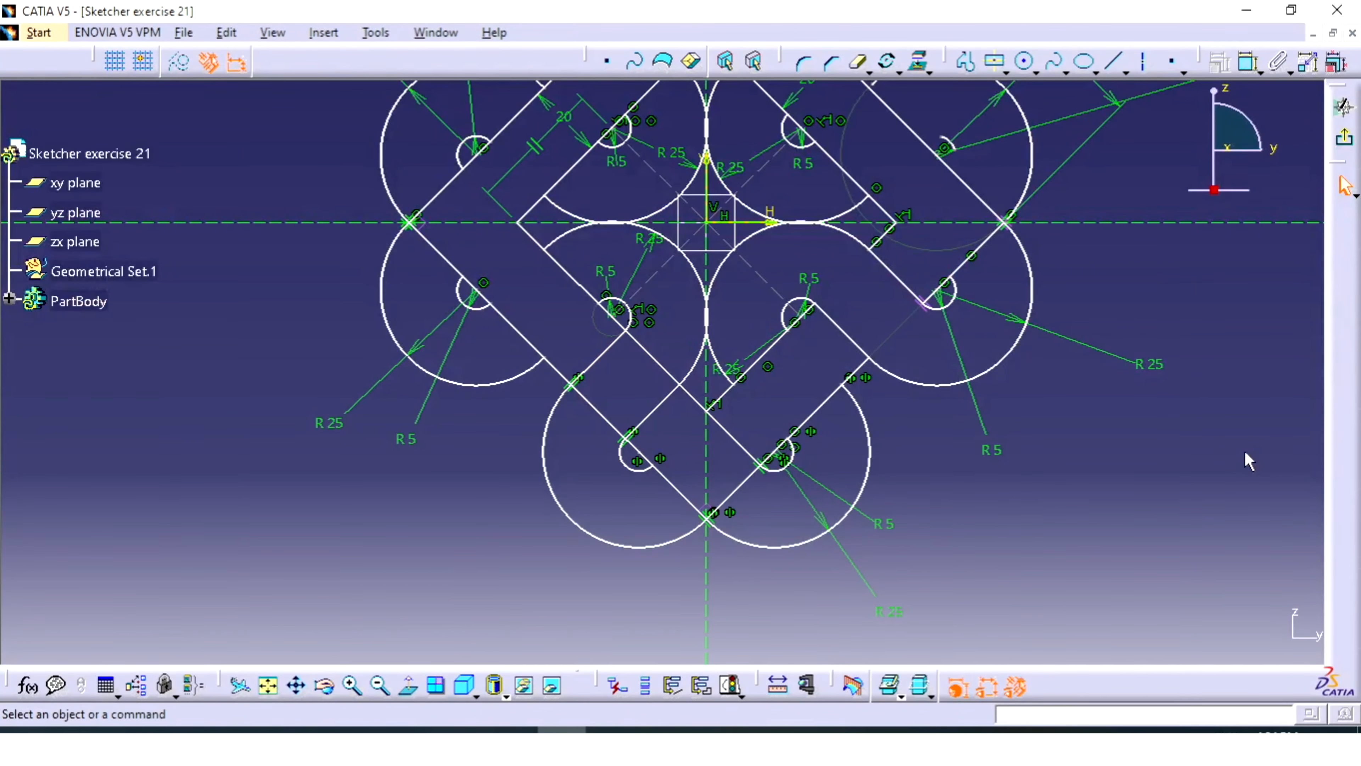
# Trim the inner and outer diamonds' lower-left sides between the two crossing band edges, accepting the change to the midpoint constraint
pyautogui.click(859, 63)
pyautogui.click(644, 343)
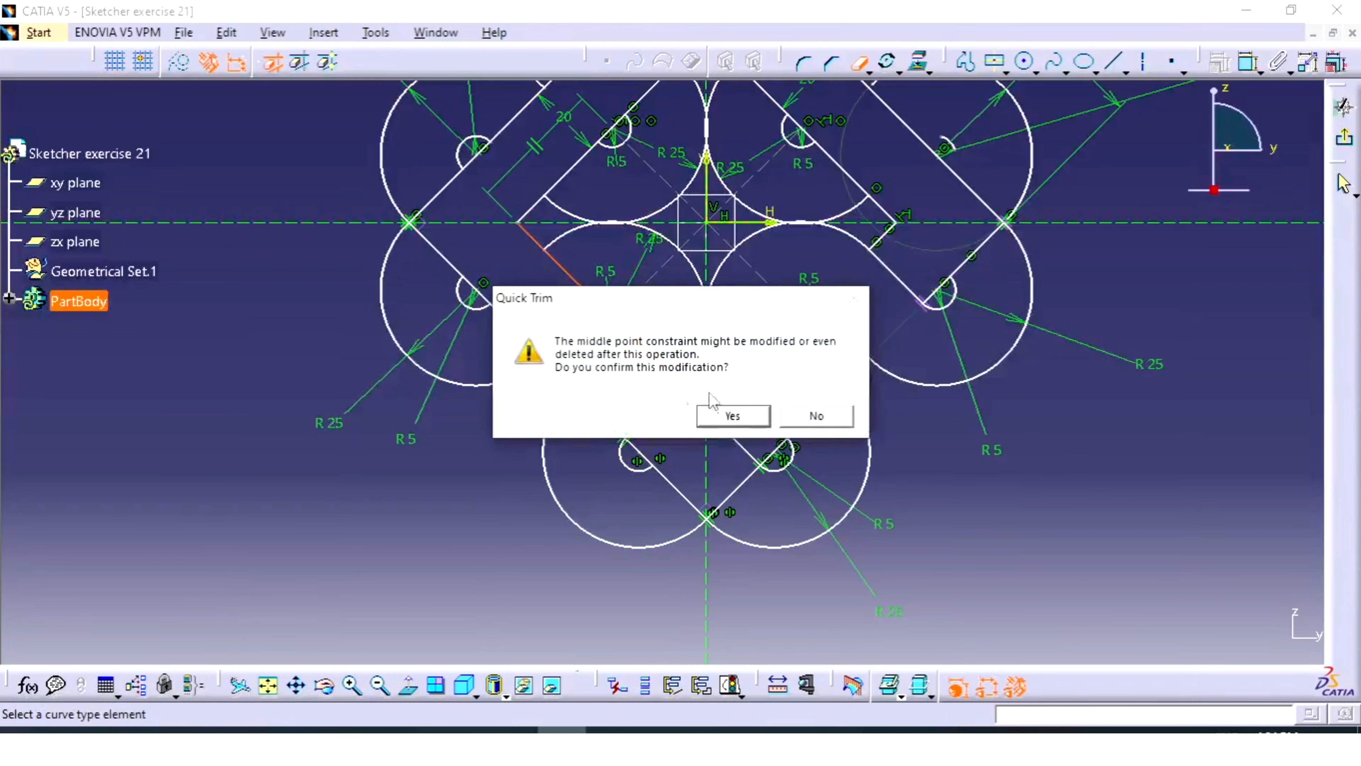
pyautogui.click(730, 417)
pyautogui.click(621, 425)
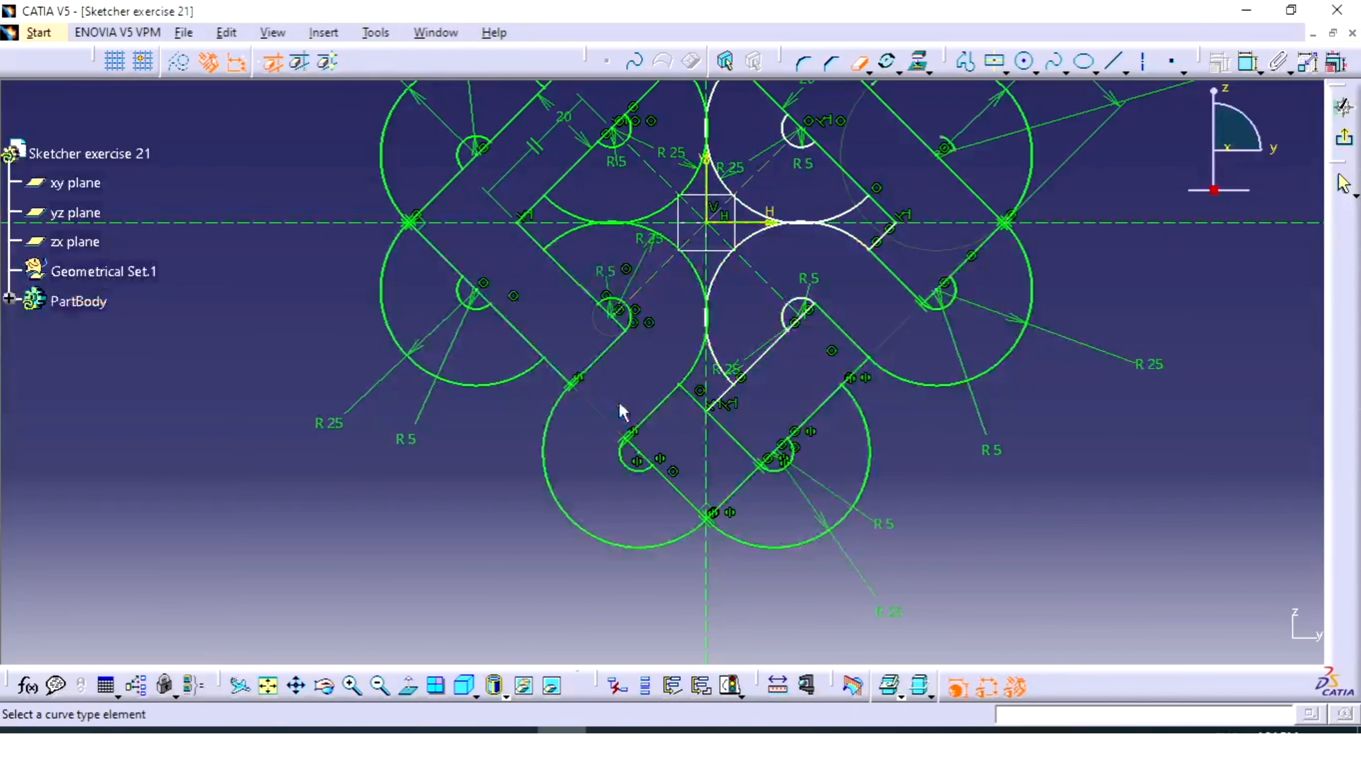
# Draw a straight line from the inner diamond's left corner to the R5 arc on the outer diamond's lower-left side
pyautogui.moveTo(860, 353)
pyautogui.mouseDown(button='middle')
pyautogui.moveTo(922, 423)
pyautogui.moveTo(844, 455)
pyautogui.moveTo(708, 456)
pyautogui.moveTo(597, 381)
pyautogui.moveTo(600, 363)
pyautogui.moveTo(644, 393)
pyautogui.moveTo(638, 374)
pyautogui.mouseUp(button='middle')
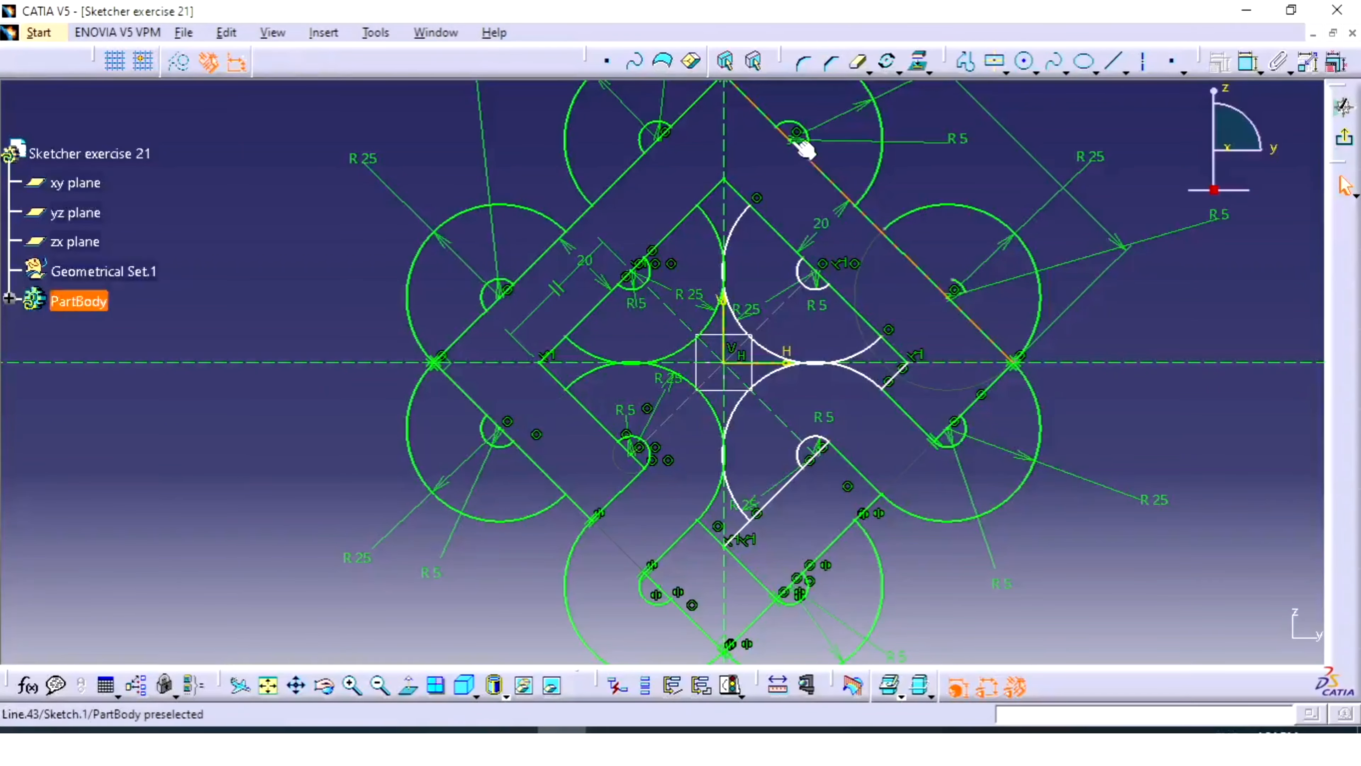
pyautogui.click(965, 61)
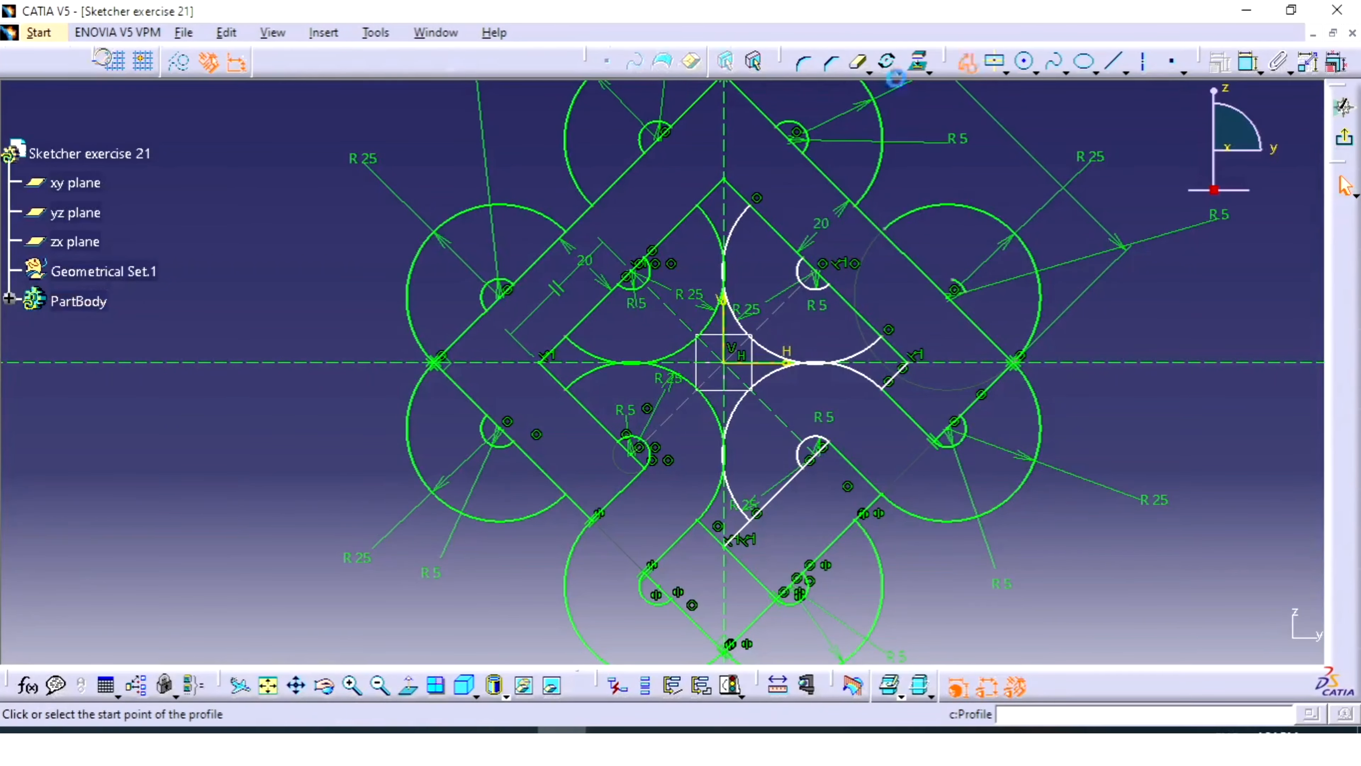
pyautogui.click(540, 358)
pyautogui.click(487, 415)
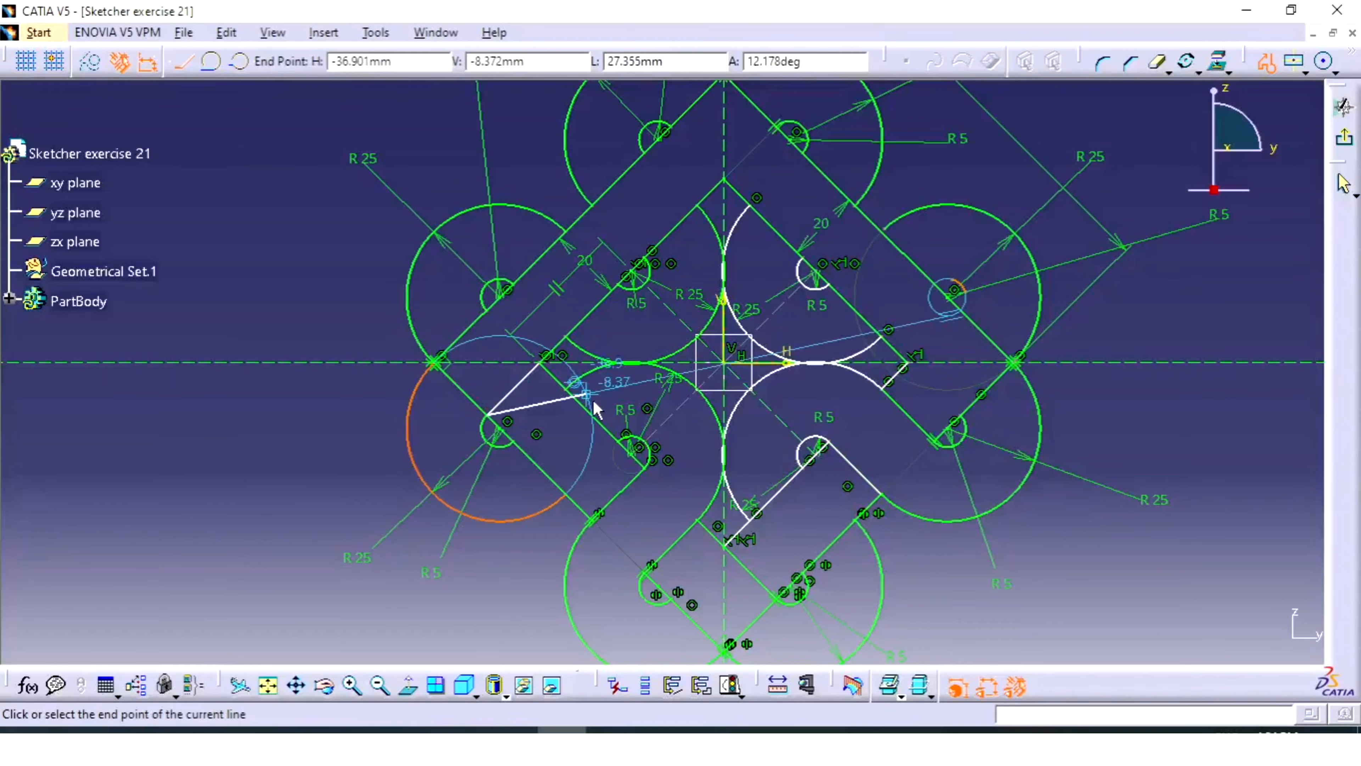
pyautogui.moveTo(607, 423)
pyautogui.mouseDown(button='middle')
pyautogui.moveTo(632, 331)
pyautogui.moveTo(647, 446)
pyautogui.mouseUp(button='middle')
pyautogui.press('Escape')
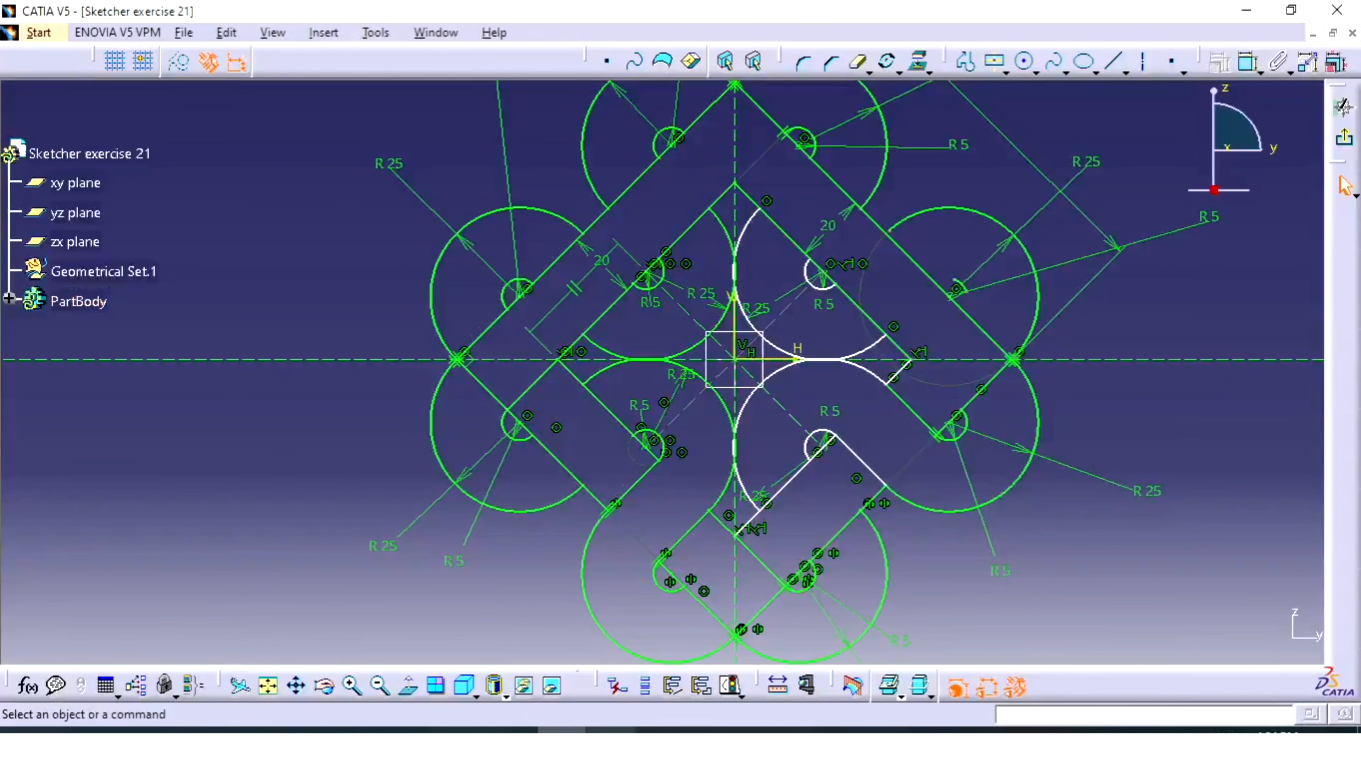
# Following the reference drawing, trim the outer diamond's lower-left side between its left corner and the nearby R5 arc
pyautogui.click(464, 730)
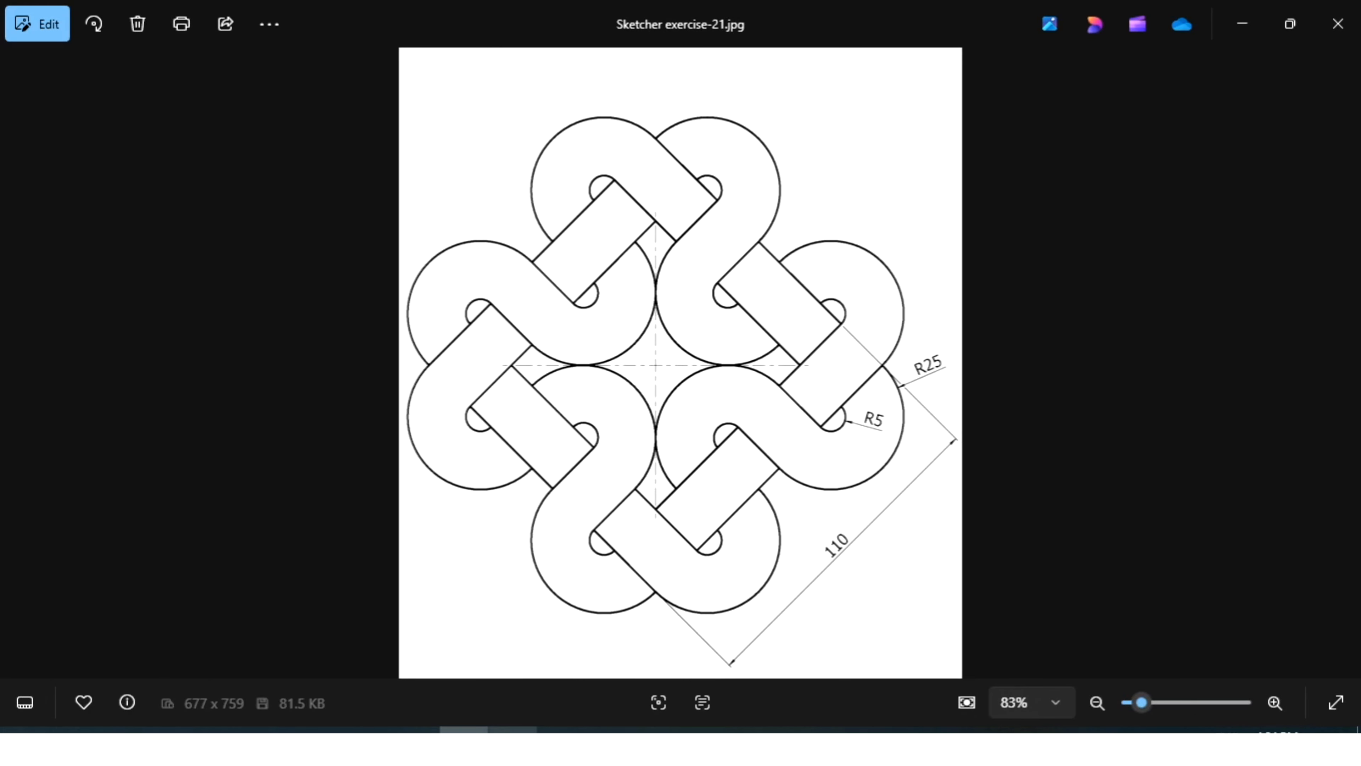
pyautogui.click(464, 730)
pyautogui.moveTo(760, 577); pyautogui.dragTo(734, 478, button='middle')
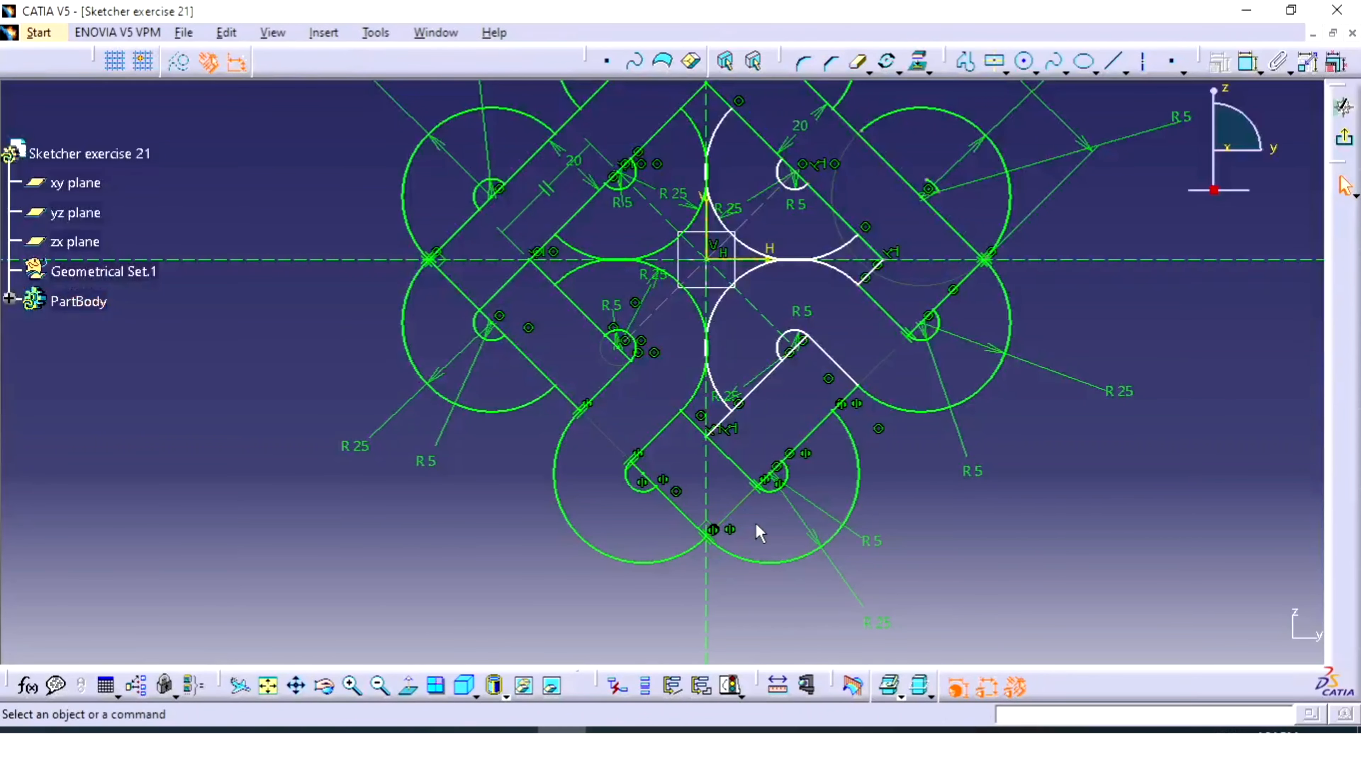
pyautogui.moveTo(887, 539); pyautogui.dragTo(1026, 605, button='middle')
pyautogui.moveTo(842, 526); pyautogui.dragTo(833, 627, button='middle')
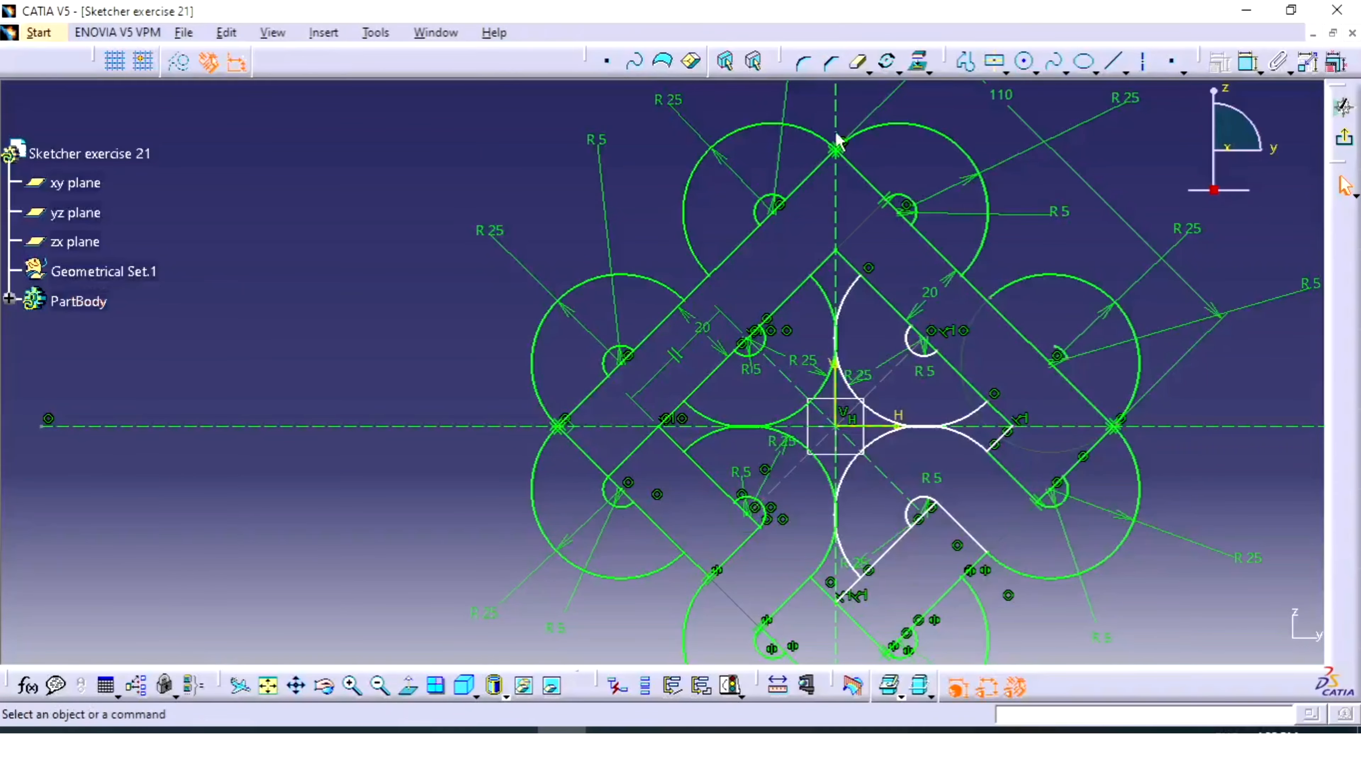
pyautogui.click(859, 64)
pyautogui.click(583, 453)
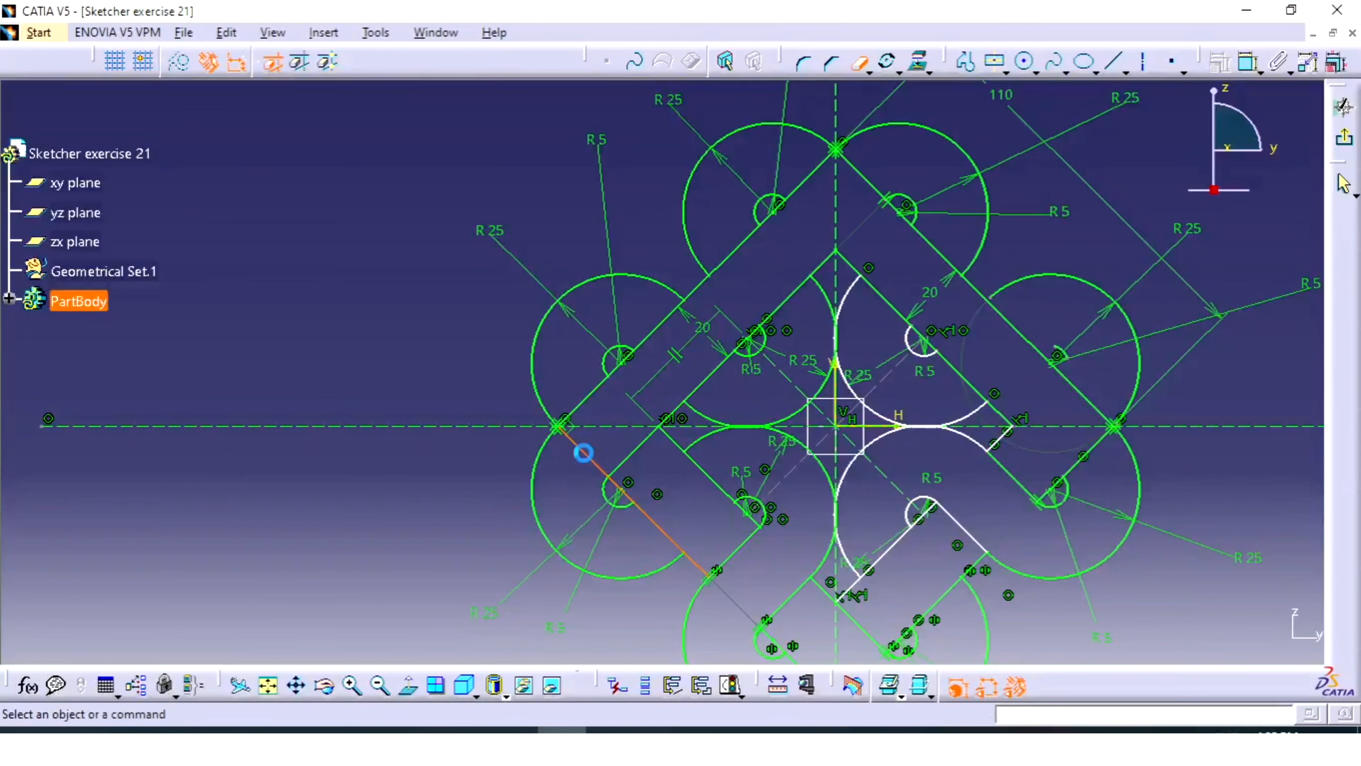
# On the upper-left side, draw straight band edges from the outer R5 arc to the inner R25 arc and from the outer R25 arc to the inner R5 arc
pyautogui.moveTo(623, 435)
pyautogui.mouseDown(button='middle')
pyautogui.moveTo(551, 411)
pyautogui.moveTo(516, 479)
pyautogui.mouseUp(button='middle')
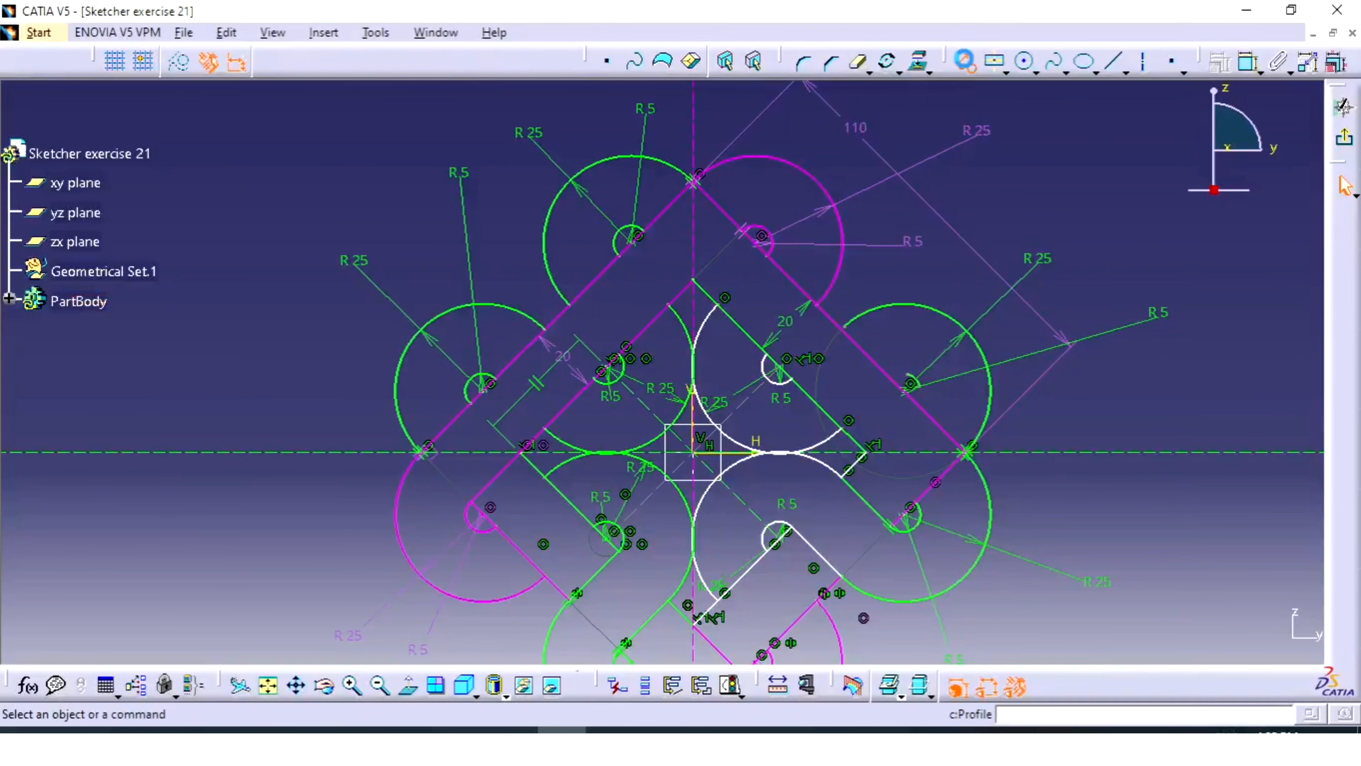
pyautogui.click(965, 62)
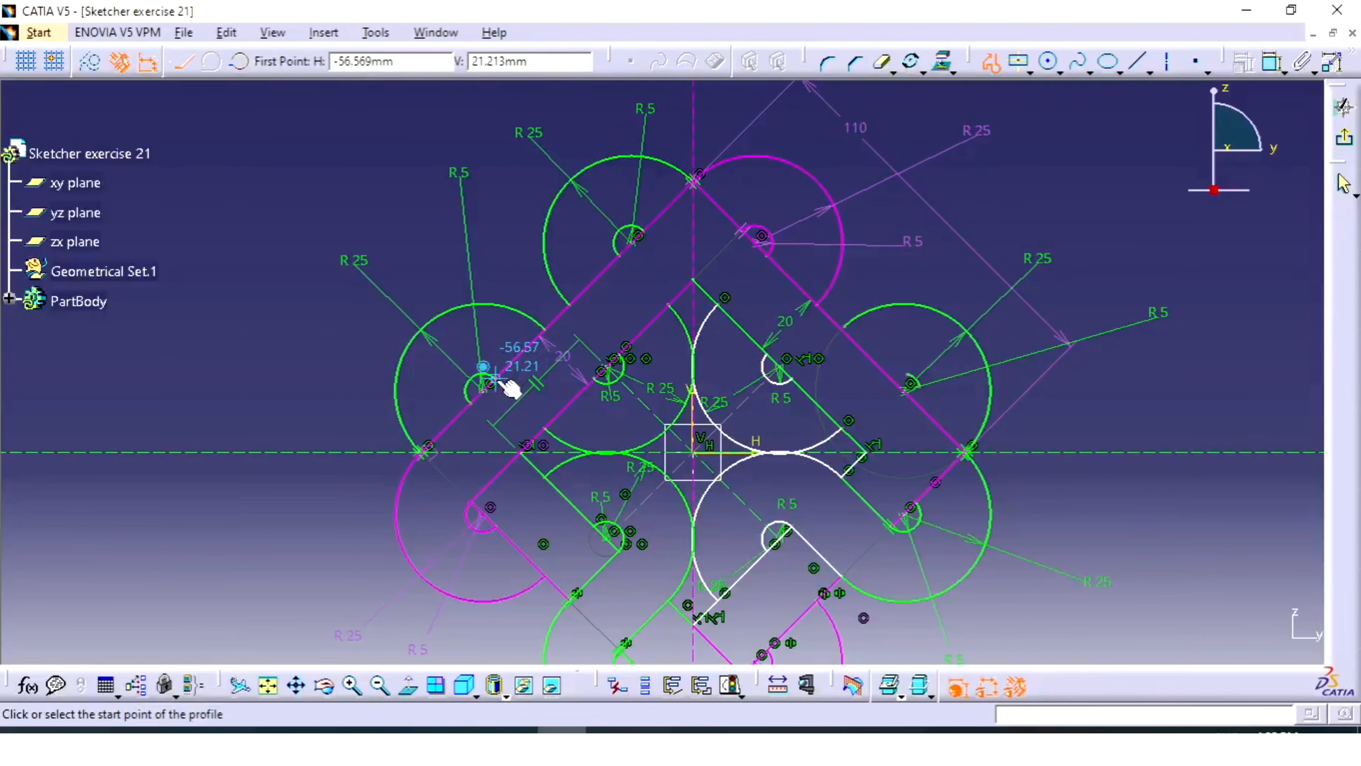
pyautogui.click(489, 382)
pyautogui.click(545, 428)
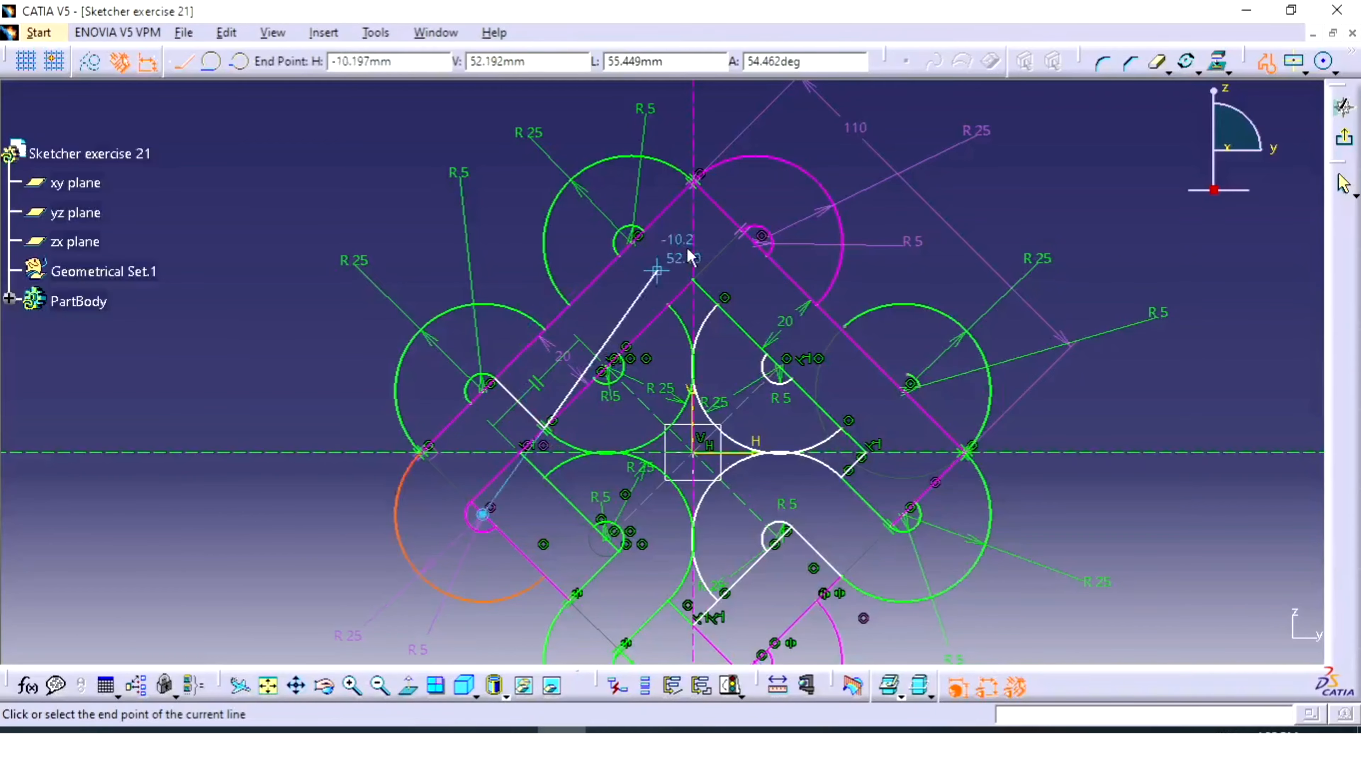
pyautogui.press('Escape')
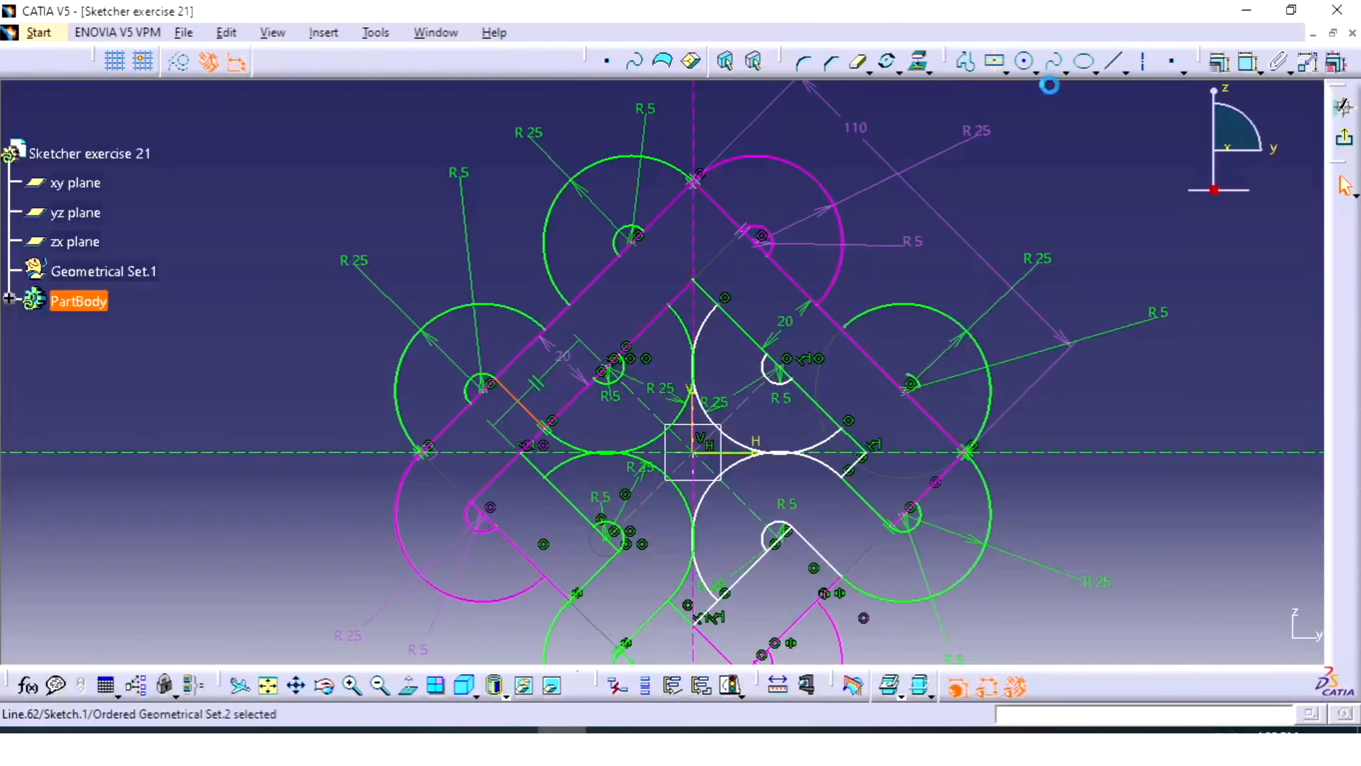
pyautogui.click(1113, 63)
pyautogui.click(545, 330)
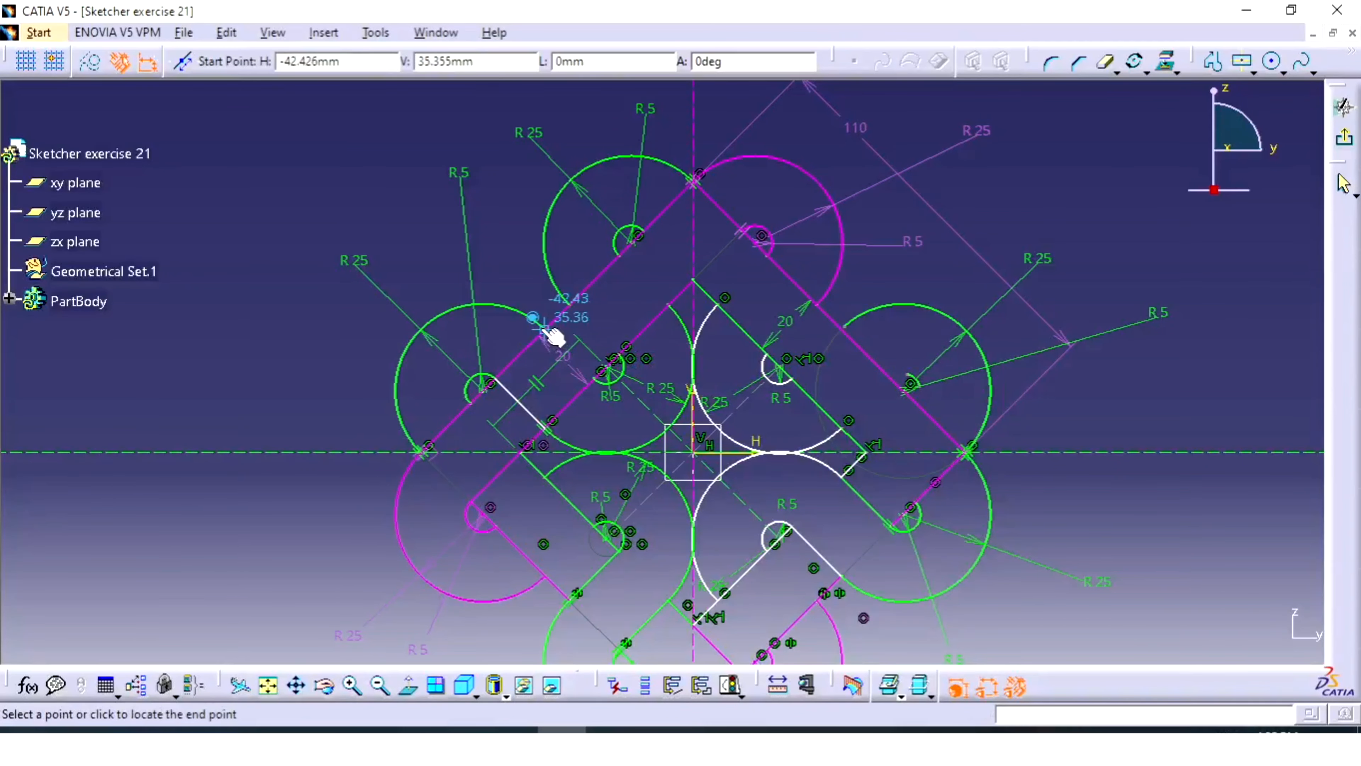
pyautogui.click(592, 378)
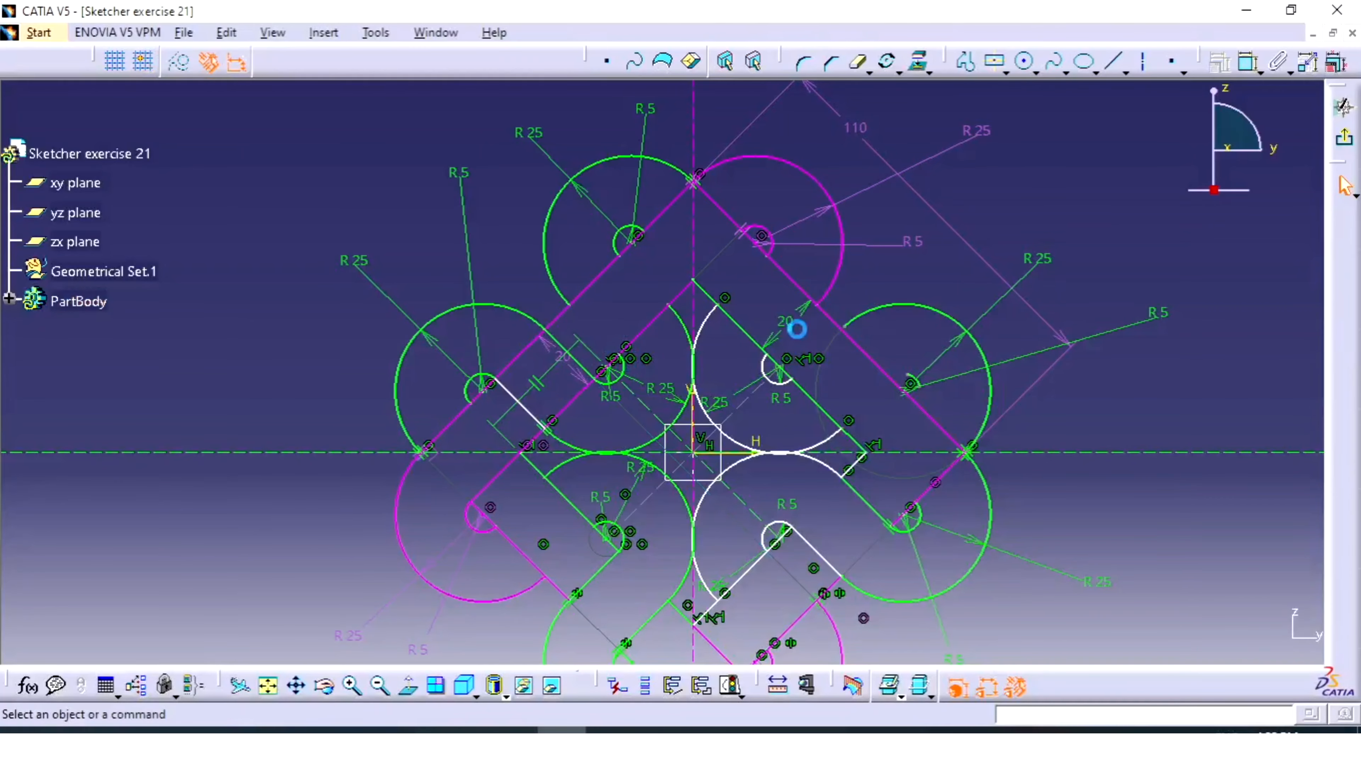
# Trim the inner and outer diamonds' upper-left sides between the two new straight band edges
pyautogui.click(861, 65)
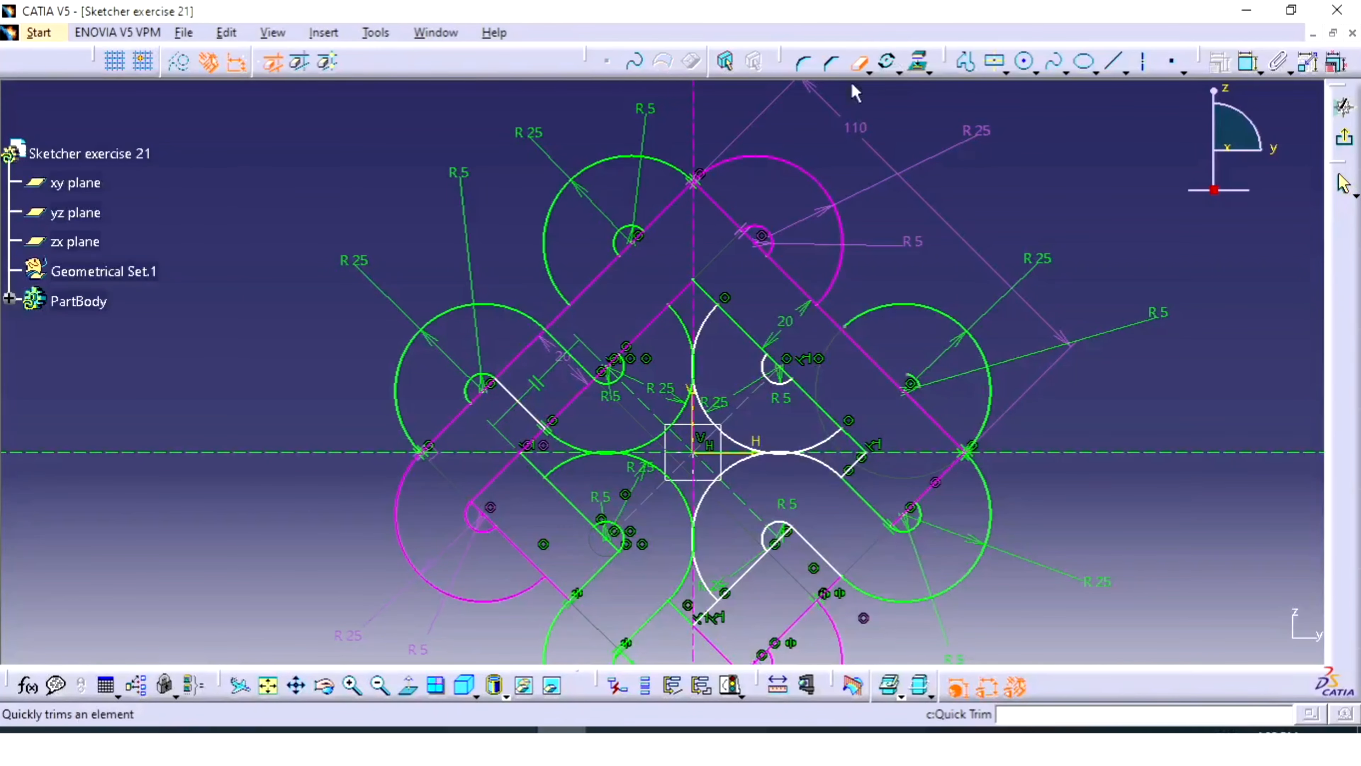
pyautogui.click(571, 411)
pyautogui.click(732, 416)
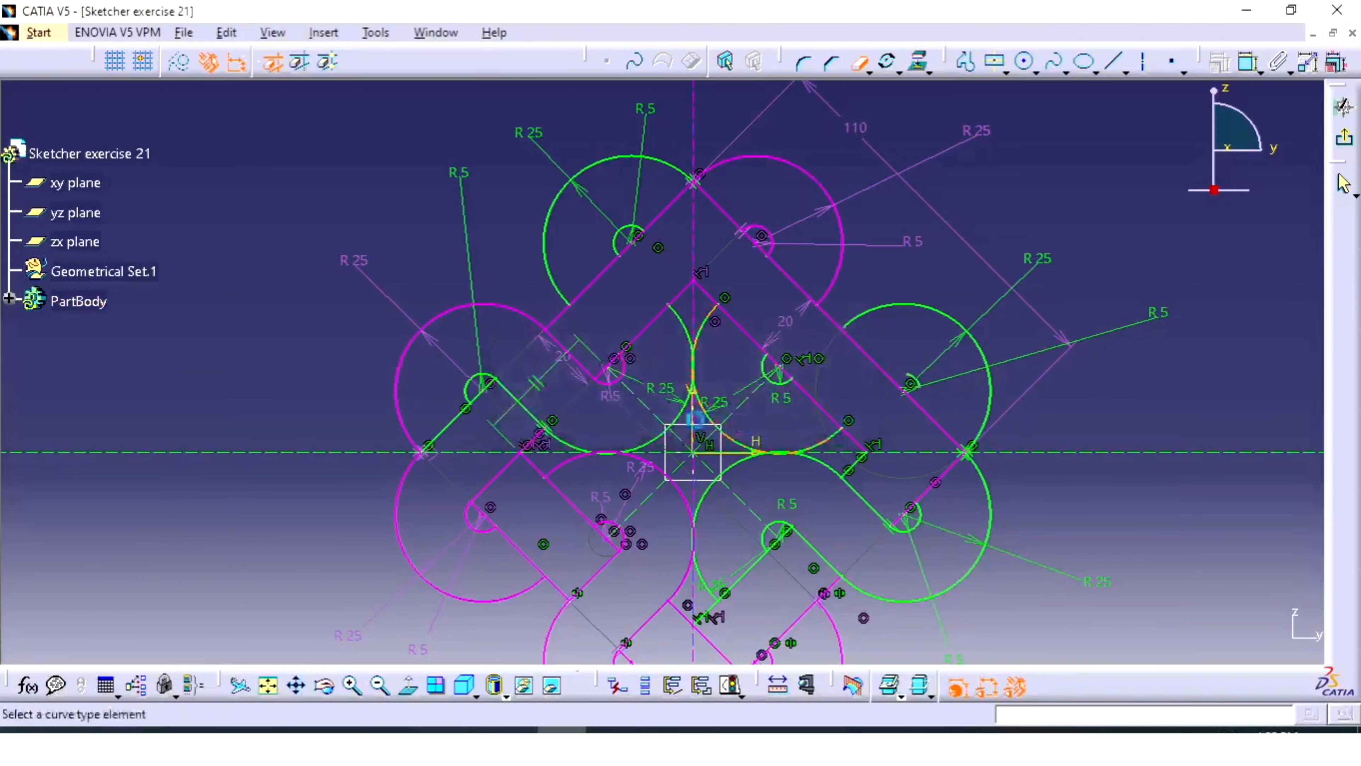
# Connect the top-left outer R5 arc to the inner diamond's top corner with a straight line, and trim the outer diamond's side above that arc
pyautogui.moveTo(620, 396); pyautogui.dragTo(676, 364, button='middle')
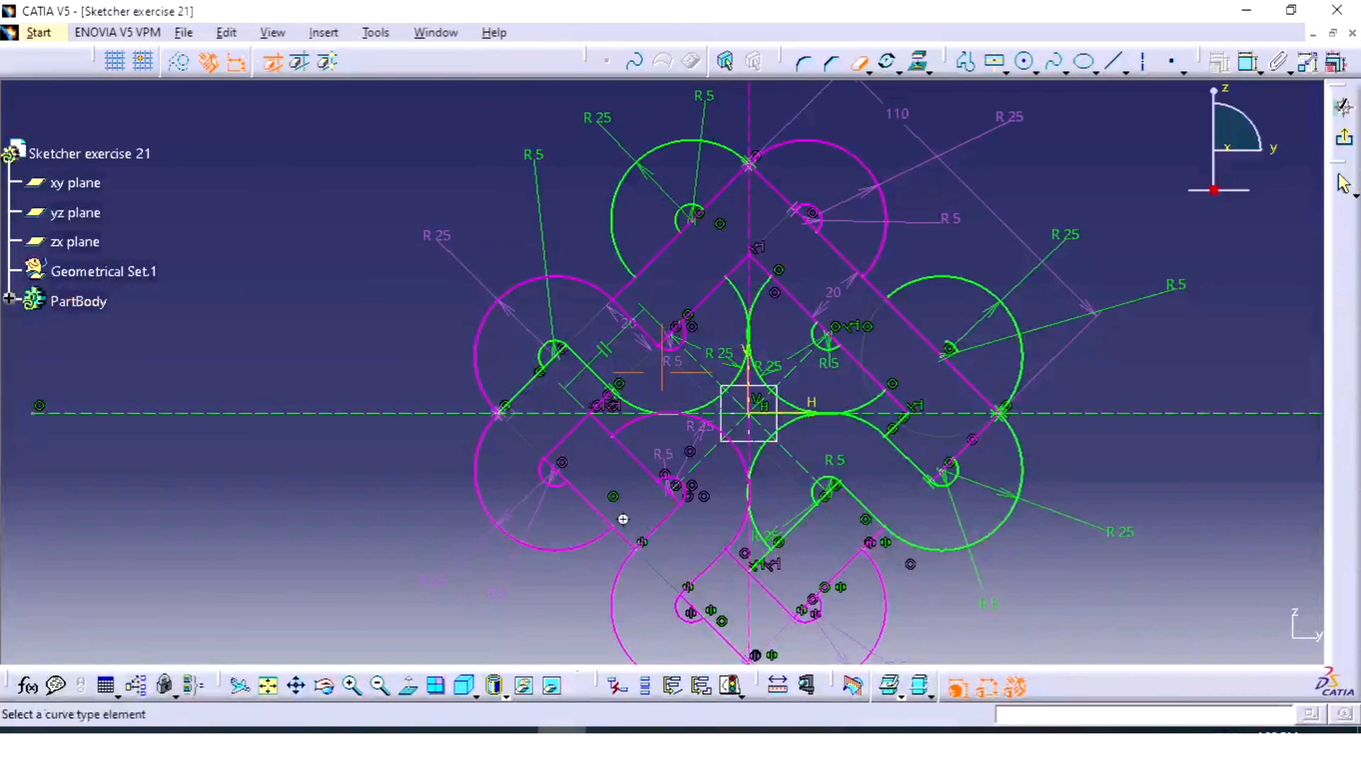
pyautogui.moveTo(625, 529); pyautogui.dragTo(488, 489, button='middle')
pyautogui.moveTo(520, 403); pyautogui.dragTo(474, 536, button='middle')
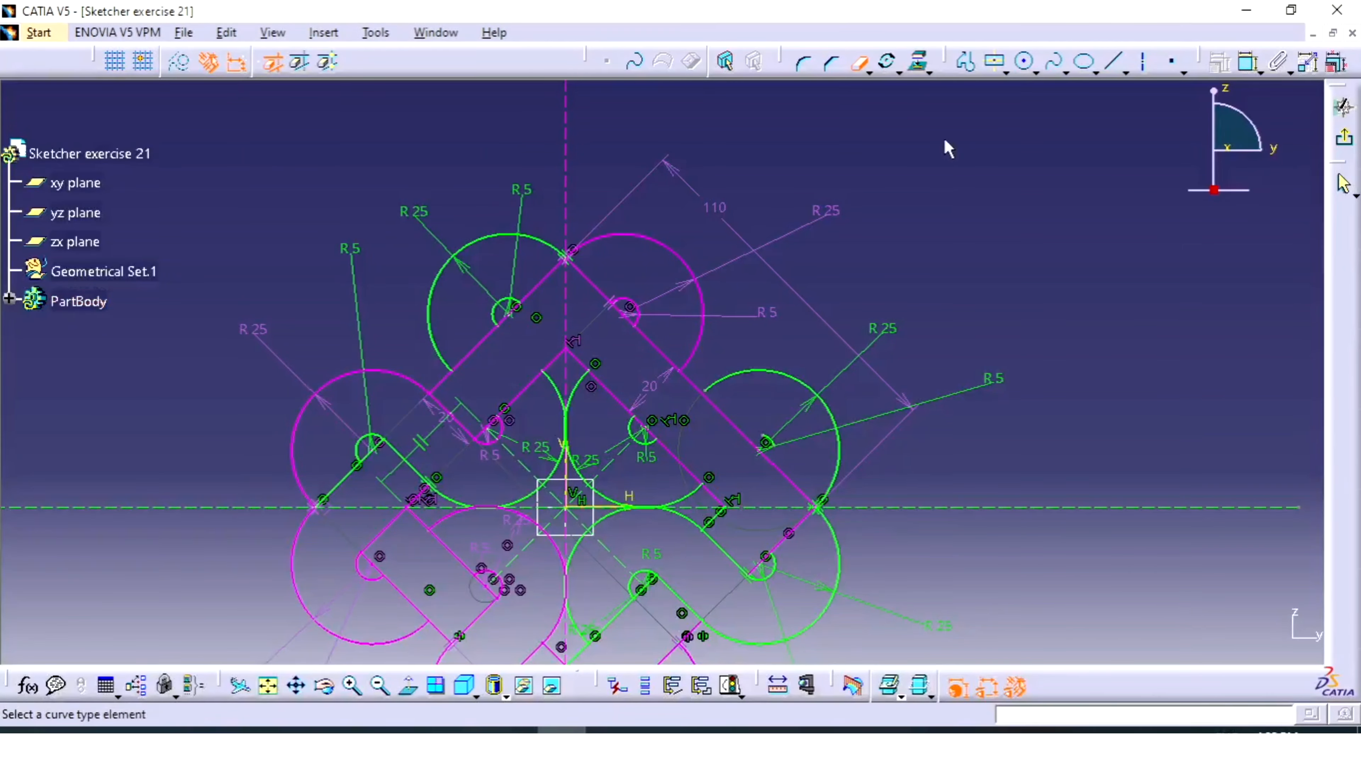
pyautogui.click(867, 63)
pyautogui.click(1113, 62)
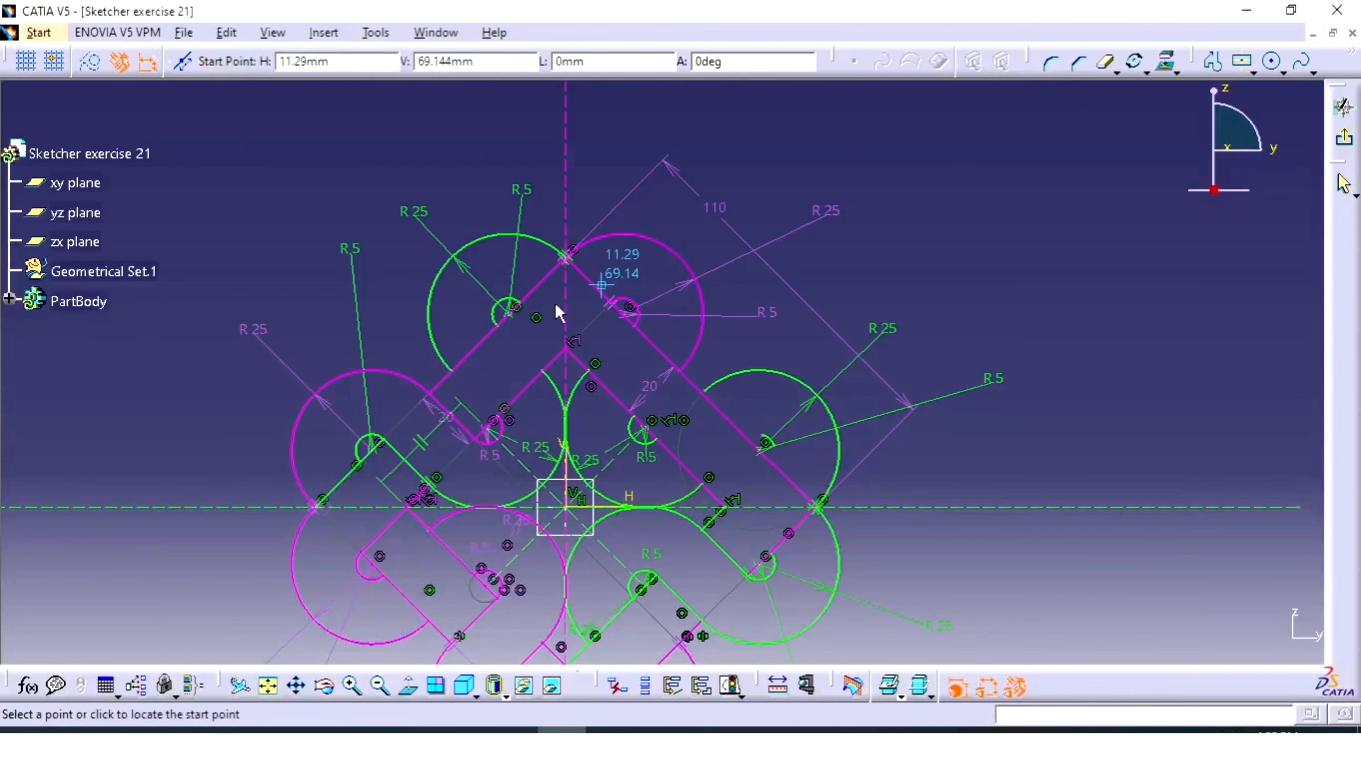
pyautogui.click(522, 301)
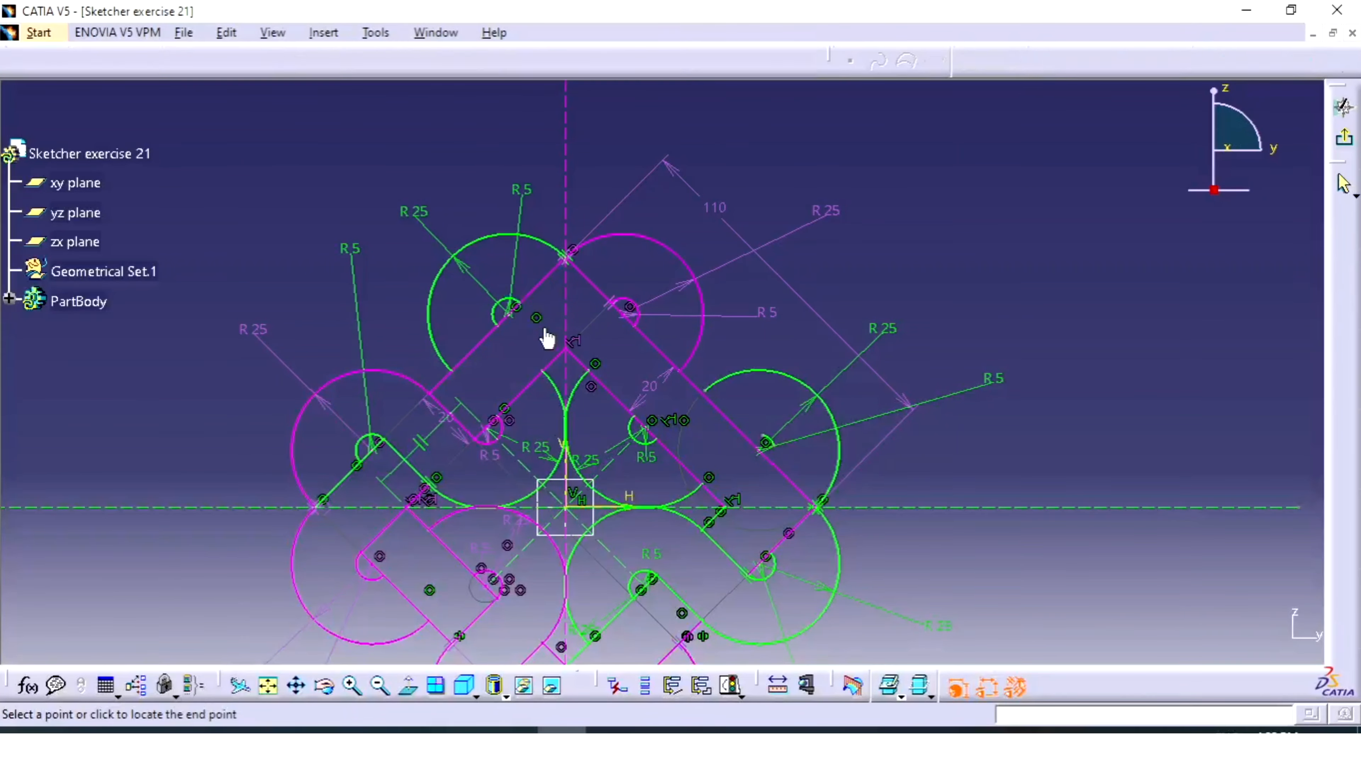
pyautogui.click(565, 348)
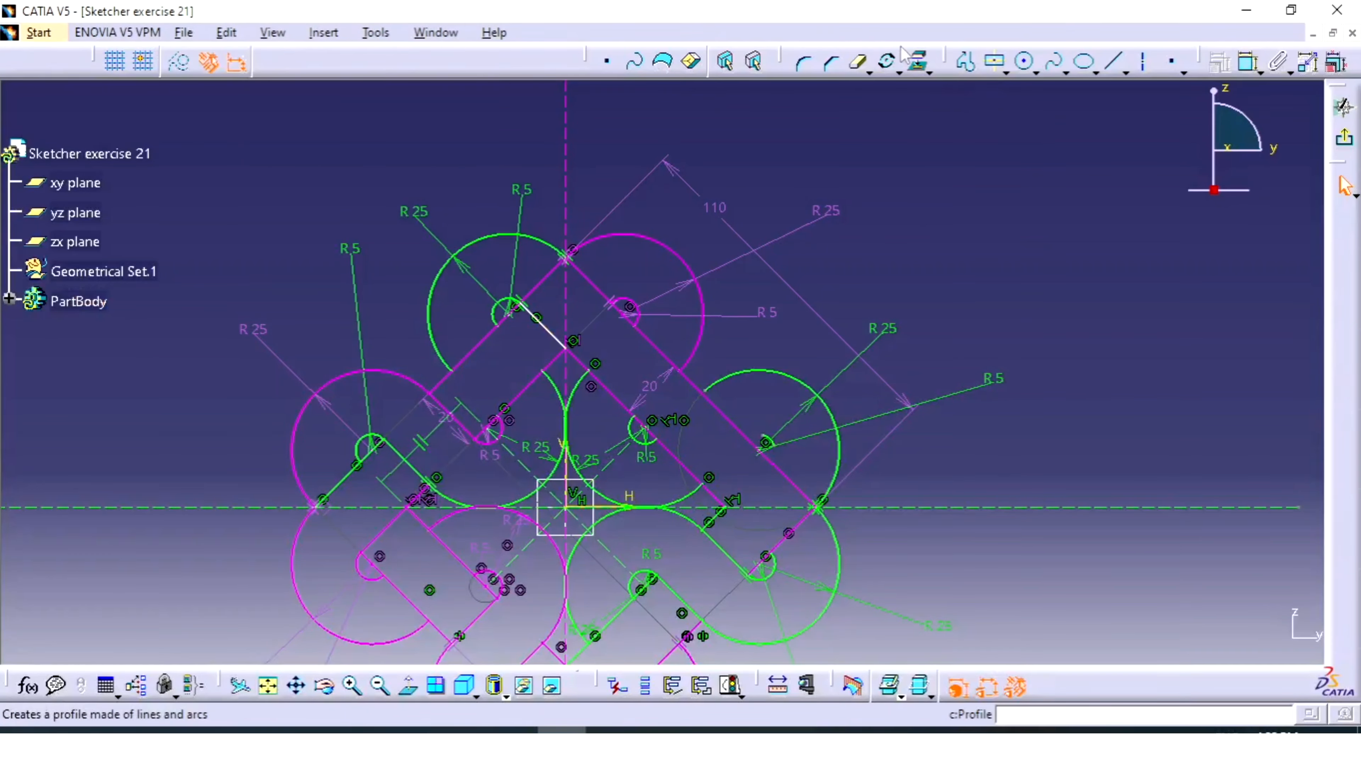
pyautogui.click(857, 62)
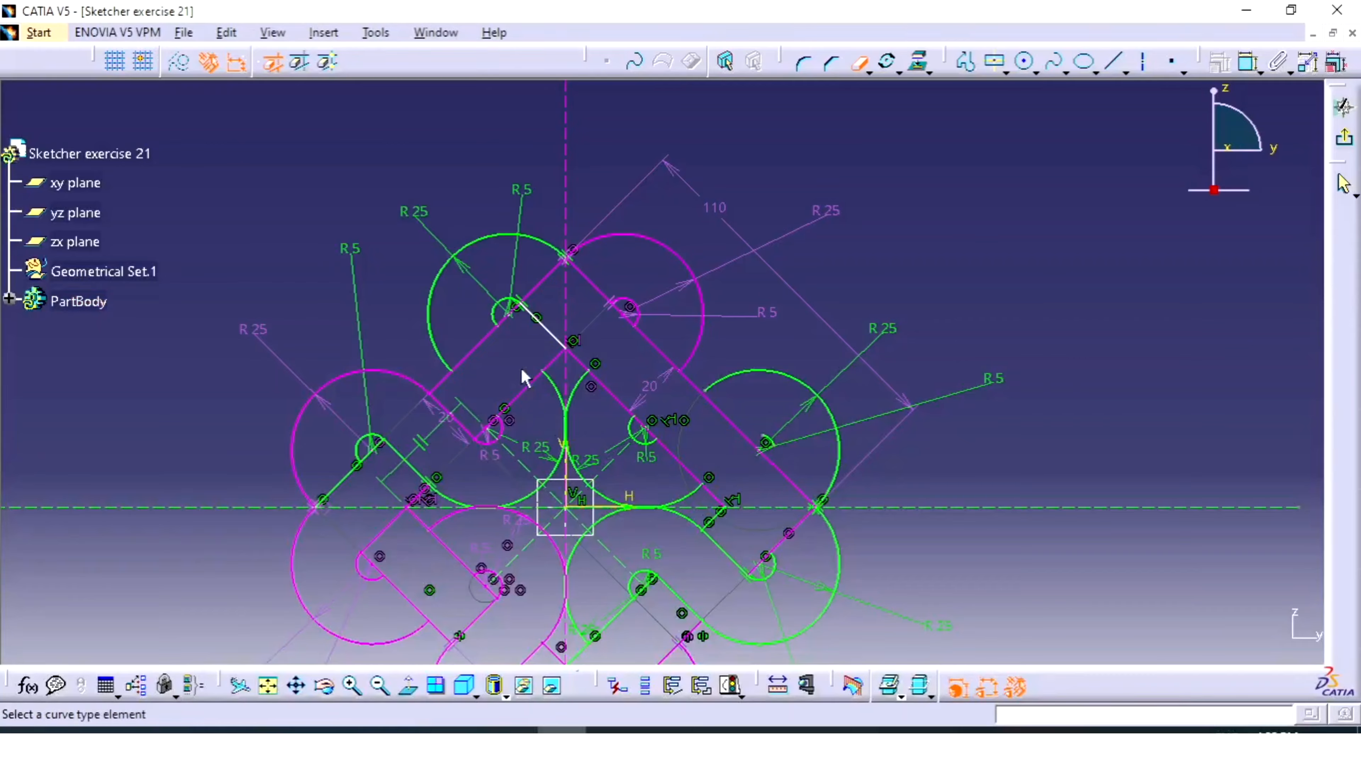
pyautogui.click(546, 278)
# Following the reference drawing, connect the end of the top-right outer R25 arc to the upper-right inner R5 arc with a straight line
pyautogui.moveTo(574, 377); pyautogui.dragTo(683, 300, button='middle')
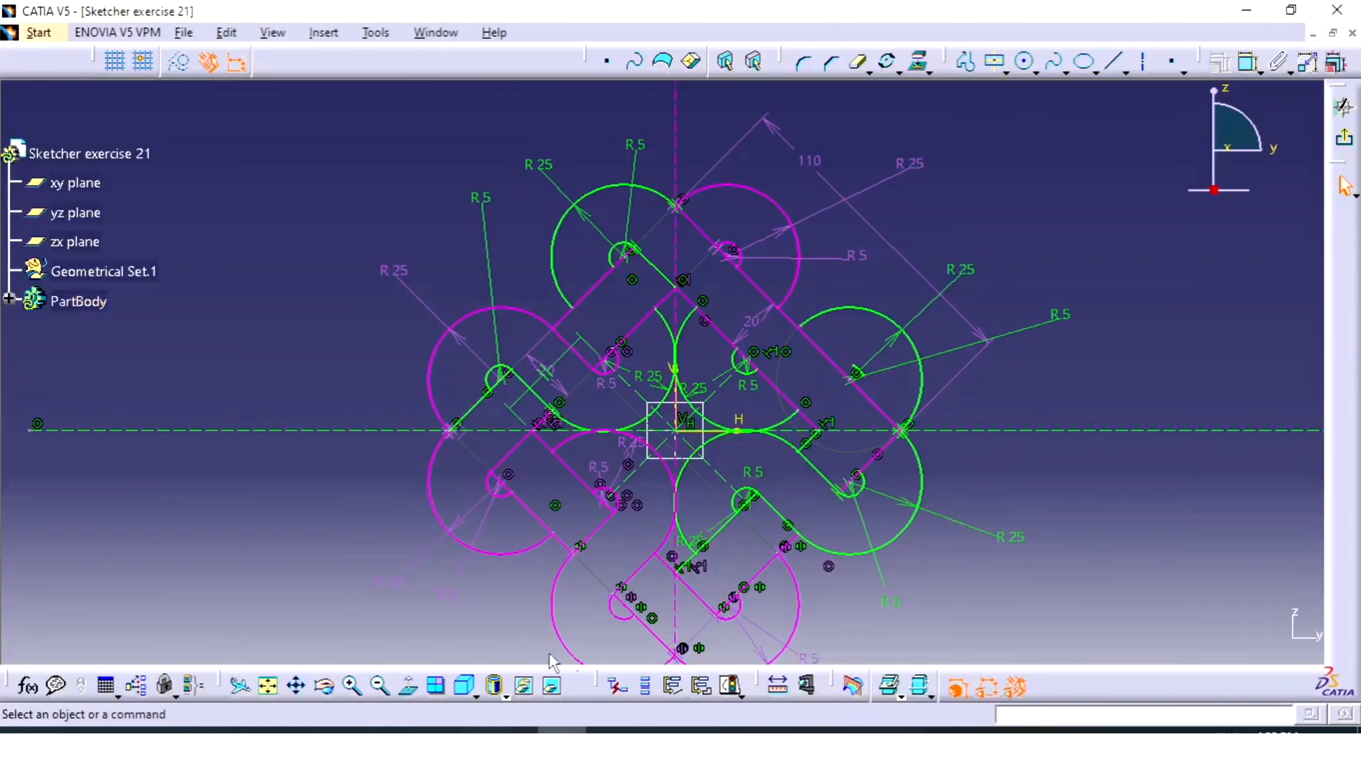
pyautogui.click(464, 730)
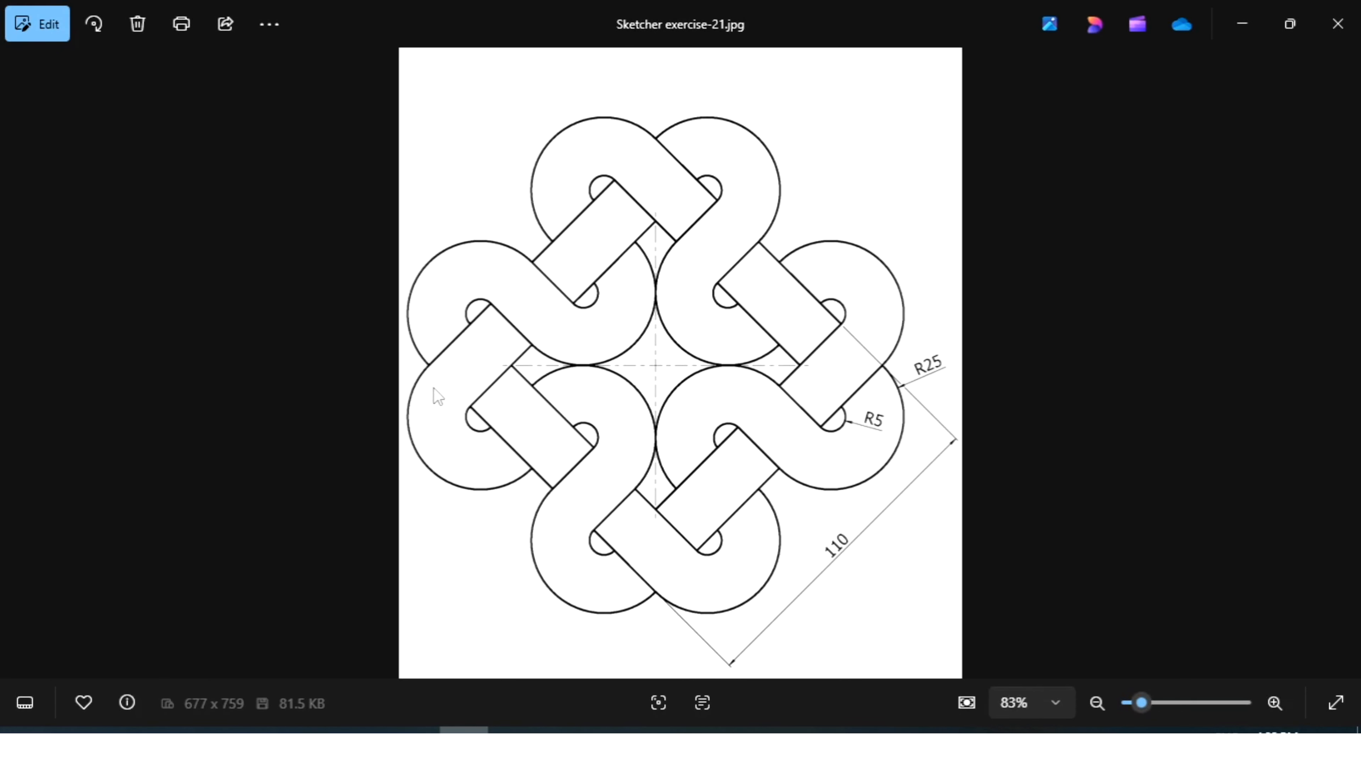
pyautogui.click(462, 730)
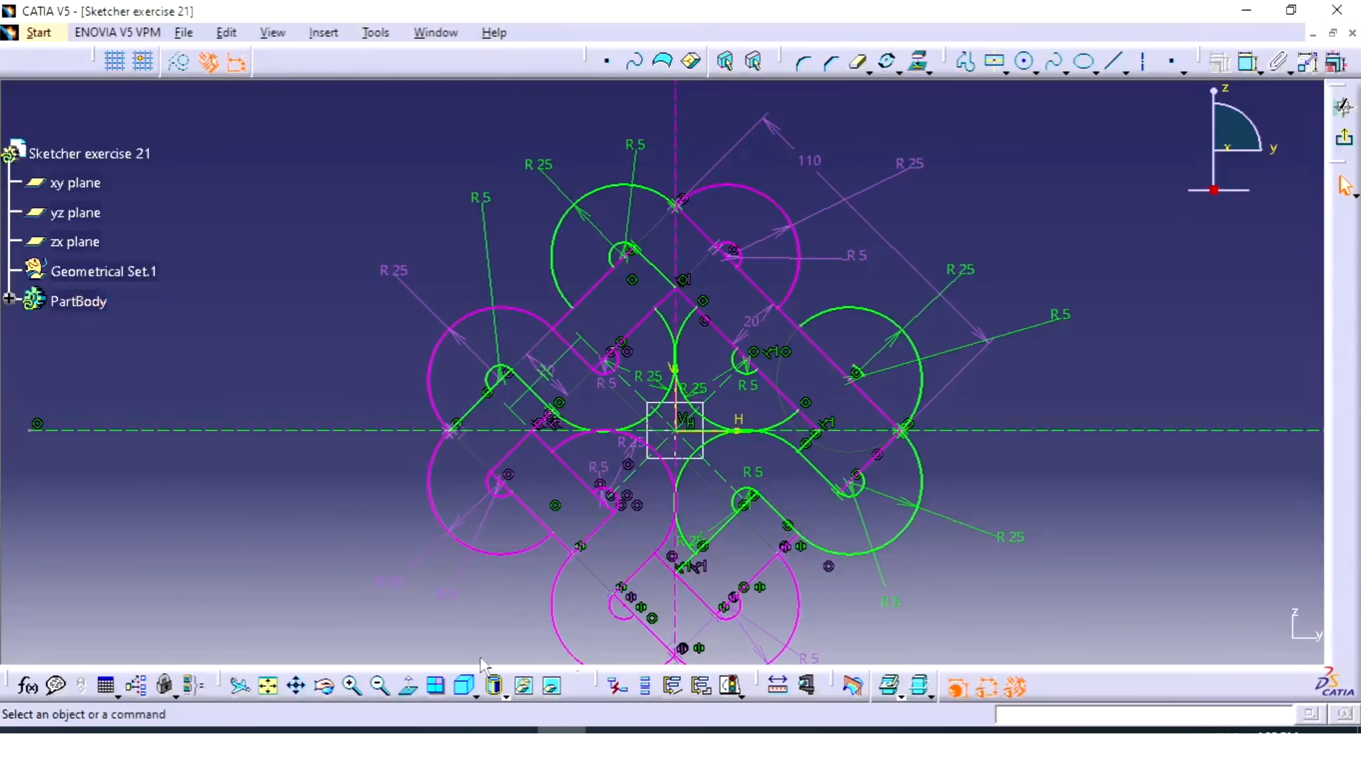
pyautogui.click(462, 730)
pyautogui.click(458, 730)
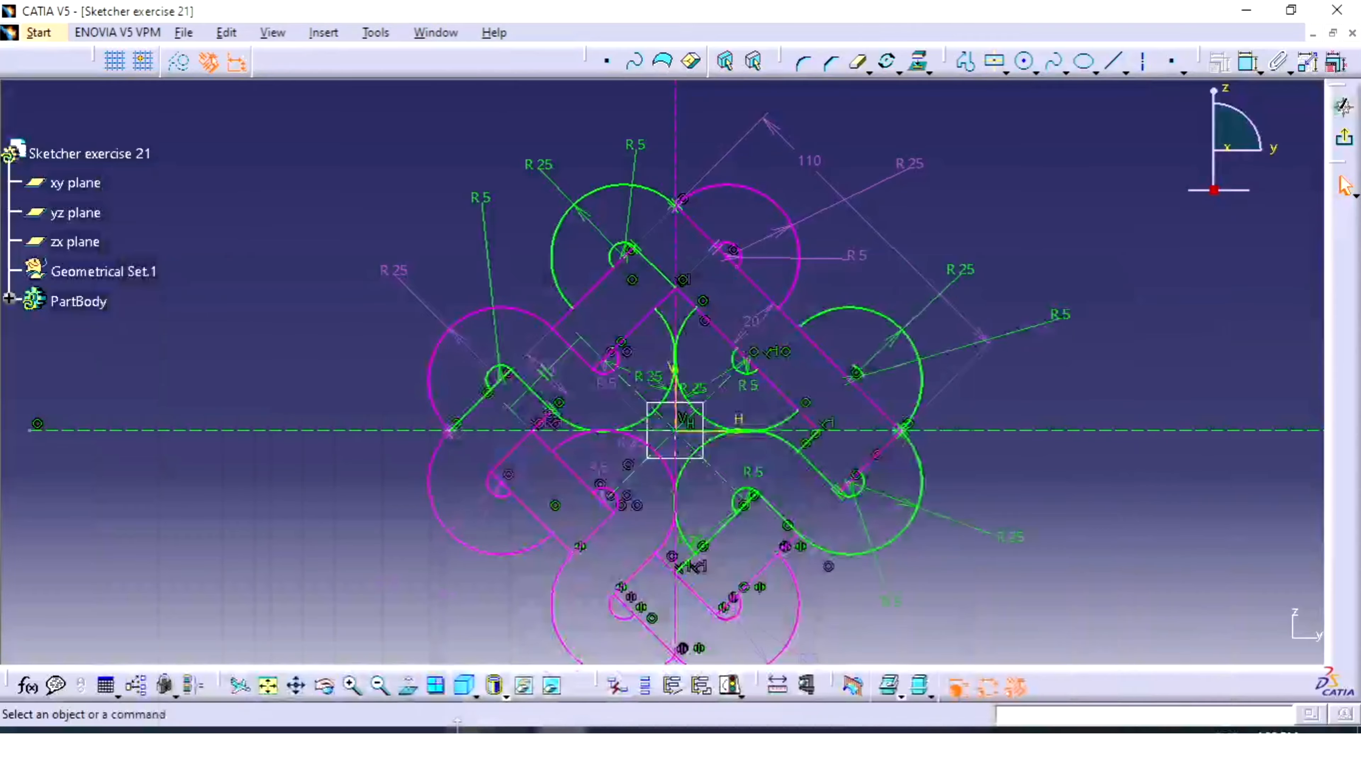
pyautogui.moveTo(458, 729)
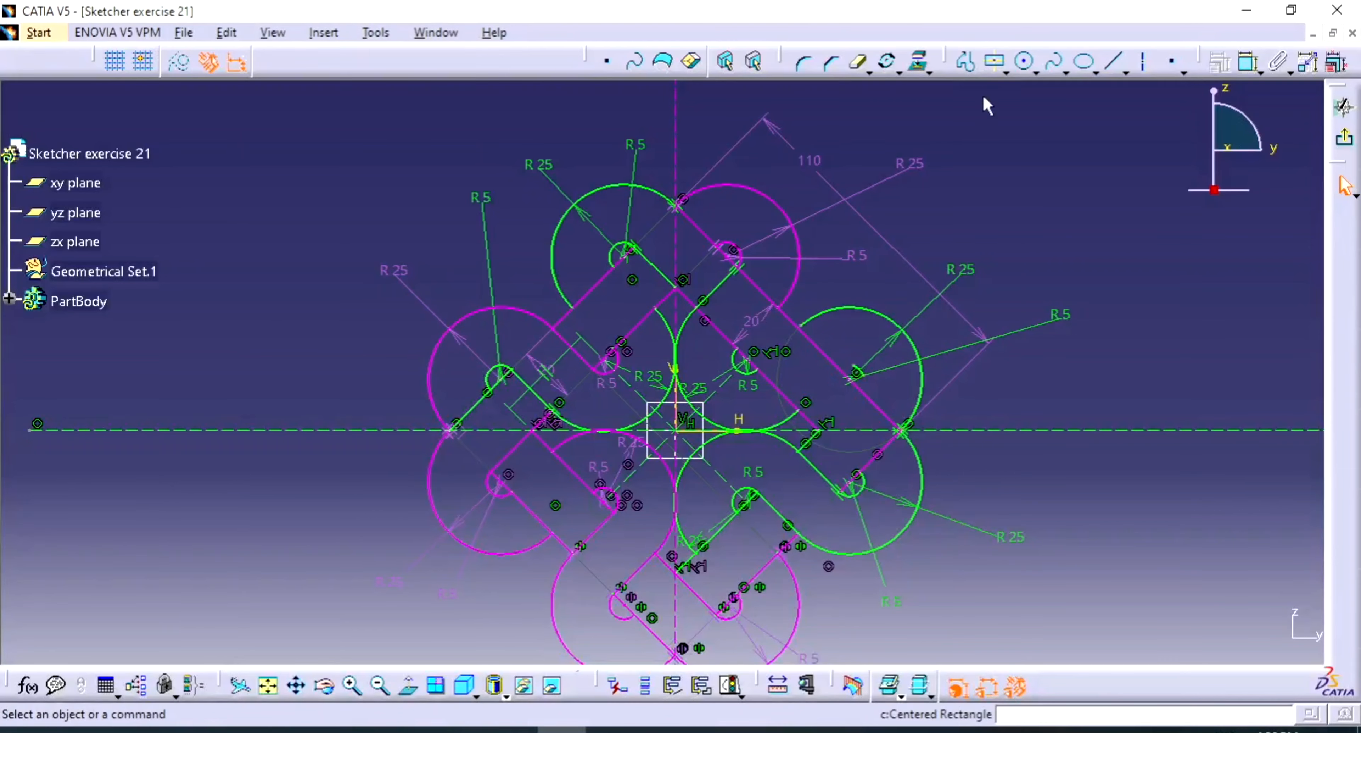
pyautogui.click(966, 62)
pyautogui.press('Escape')
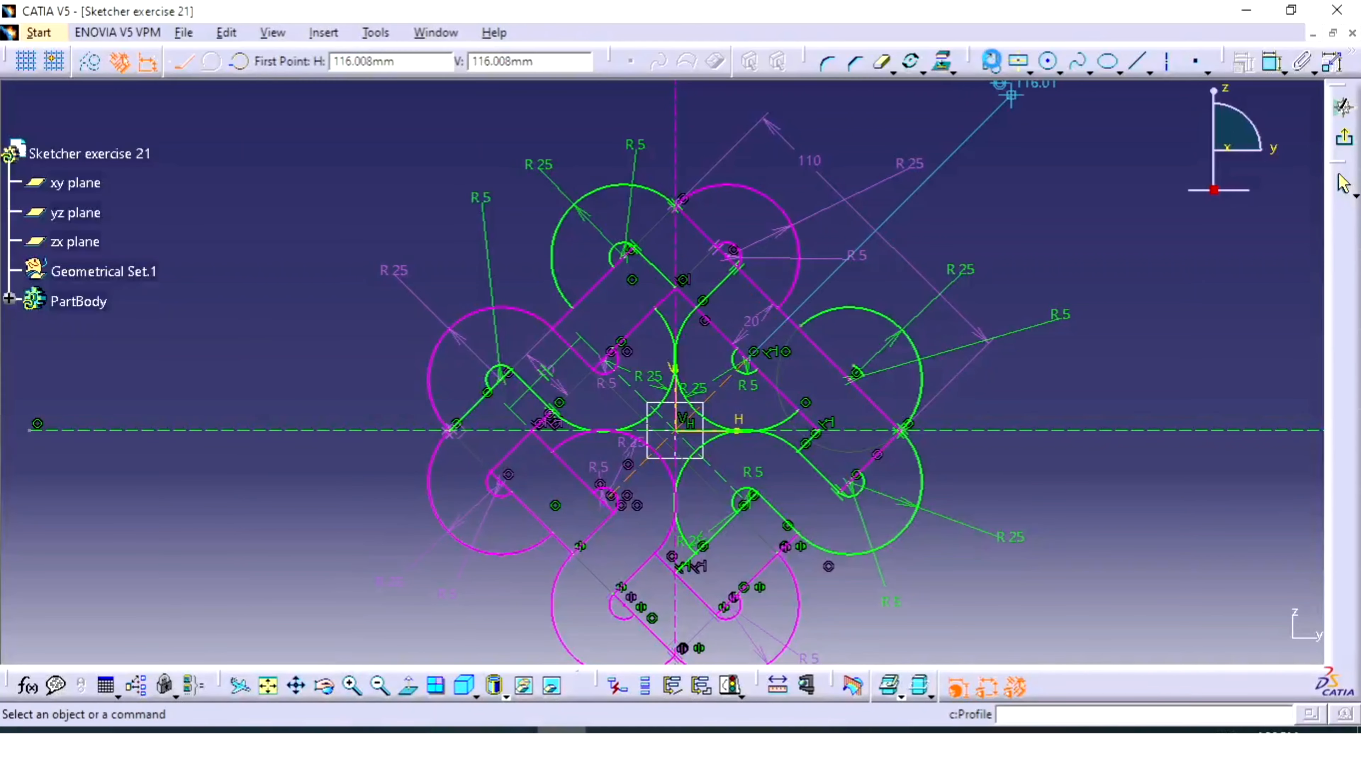
pyautogui.click(1117, 63)
pyautogui.click(778, 308)
pyautogui.click(737, 348)
# Draw the straight band edge from the outer diamond's upper-right side down to the upper-right inner R5 arc
pyautogui.moveTo(820, 403); pyautogui.dragTo(777, 322, button='middle')
pyautogui.moveTo(756, 267); pyautogui.dragTo(711, 322)
pyautogui.moveTo(786, 295); pyautogui.dragTo(769, 339)
# Trim the overhanging R5 arc ends on the upper-right band, including the right outer R5 arc where it passes the outer diamond's side
pyautogui.click(858, 62)
pyautogui.click(710, 290)
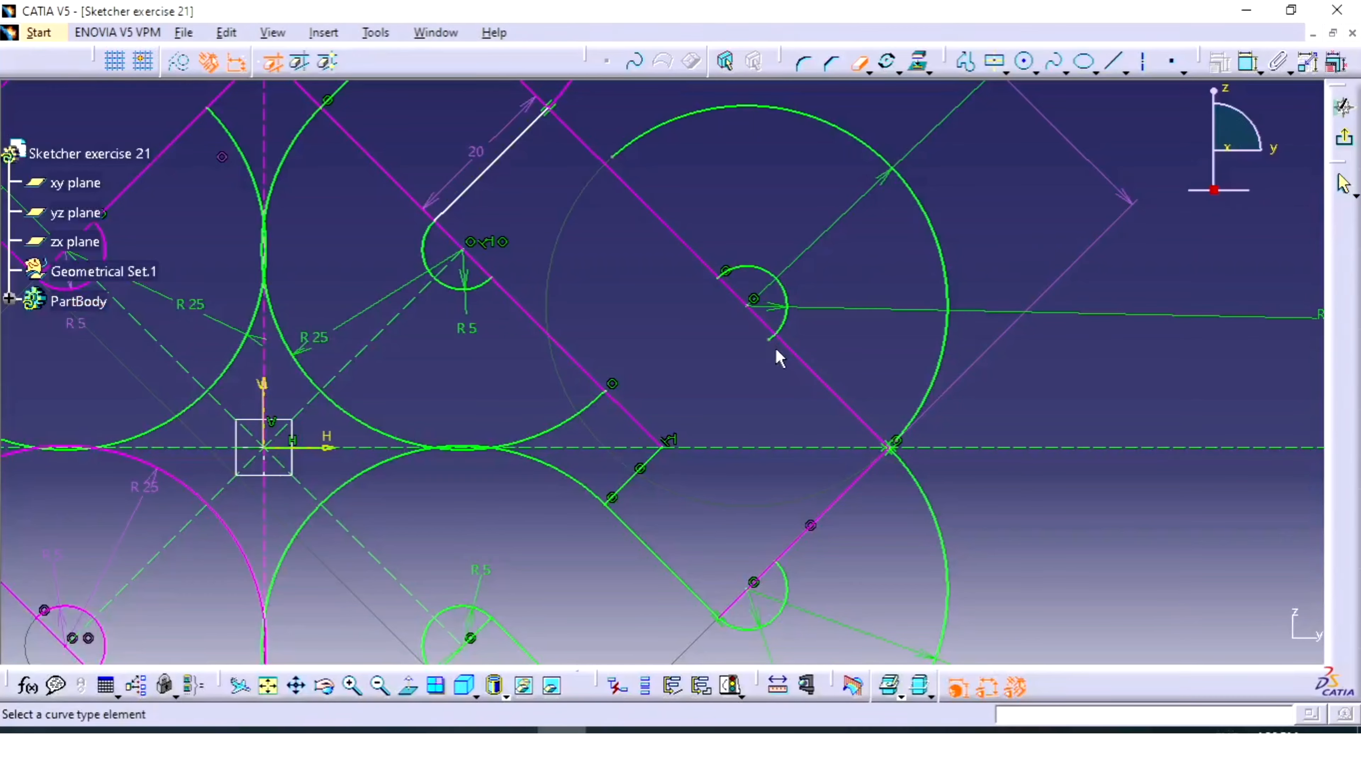
pyautogui.moveTo(764, 338)
pyautogui.mouseDown(button='middle')
pyautogui.moveTo(790, 355)
pyautogui.moveTo(930, 236)
pyautogui.mouseUp(button='middle')
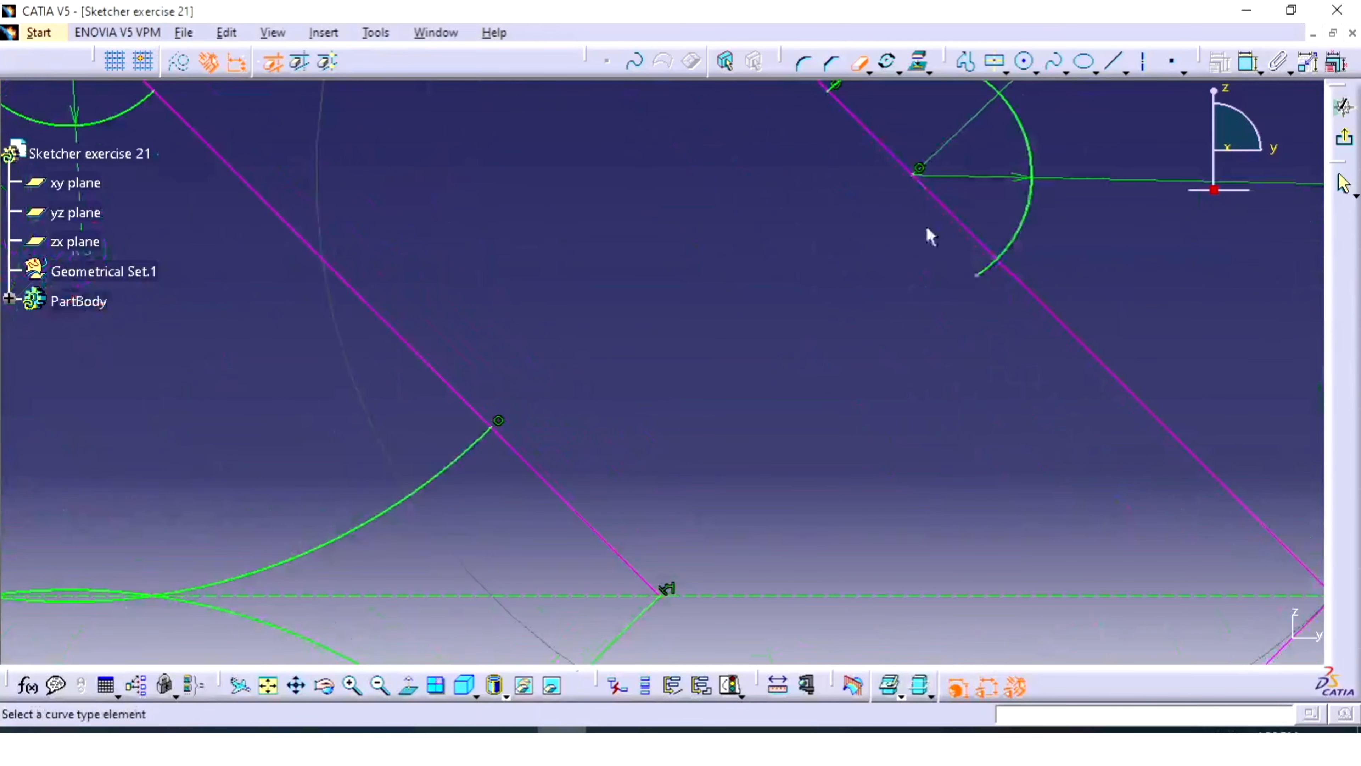
pyautogui.click(985, 268)
pyautogui.moveTo(987, 273); pyautogui.dragTo(972, 465, button='middle')
pyautogui.moveTo(724, 362); pyautogui.dragTo(780, 562, button='middle')
pyautogui.moveTo(730, 496); pyautogui.dragTo(791, 465, button='middle')
pyautogui.press('Escape')
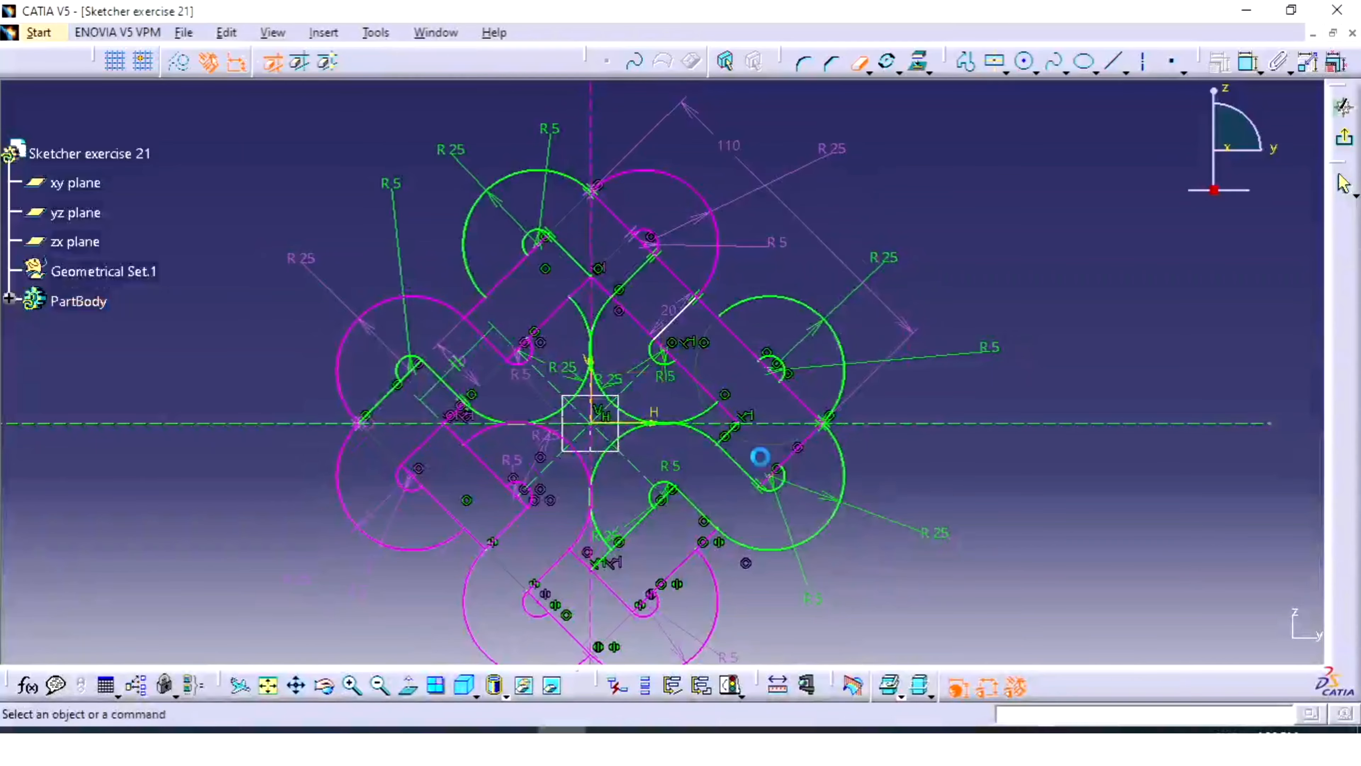
# Following the reference drawing, connect the right outer R5 arc to the inner diamond's right corner with a straight line
pyautogui.moveTo(631, 437)
pyautogui.mouseDown(button='middle')
pyautogui.moveTo(690, 353)
pyautogui.moveTo(695, 371)
pyautogui.mouseUp(button='middle')
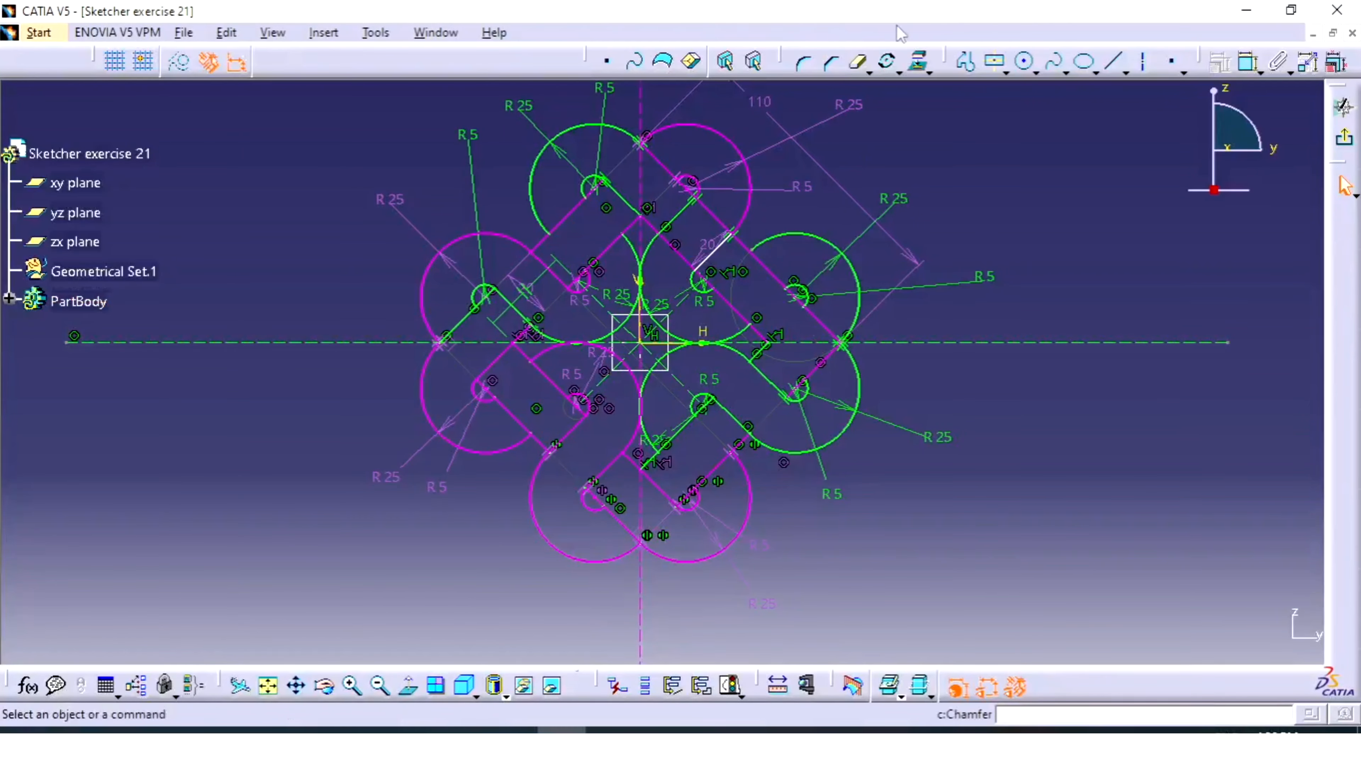
pyautogui.moveTo(896, 13); pyautogui.dragTo(1360, 391)
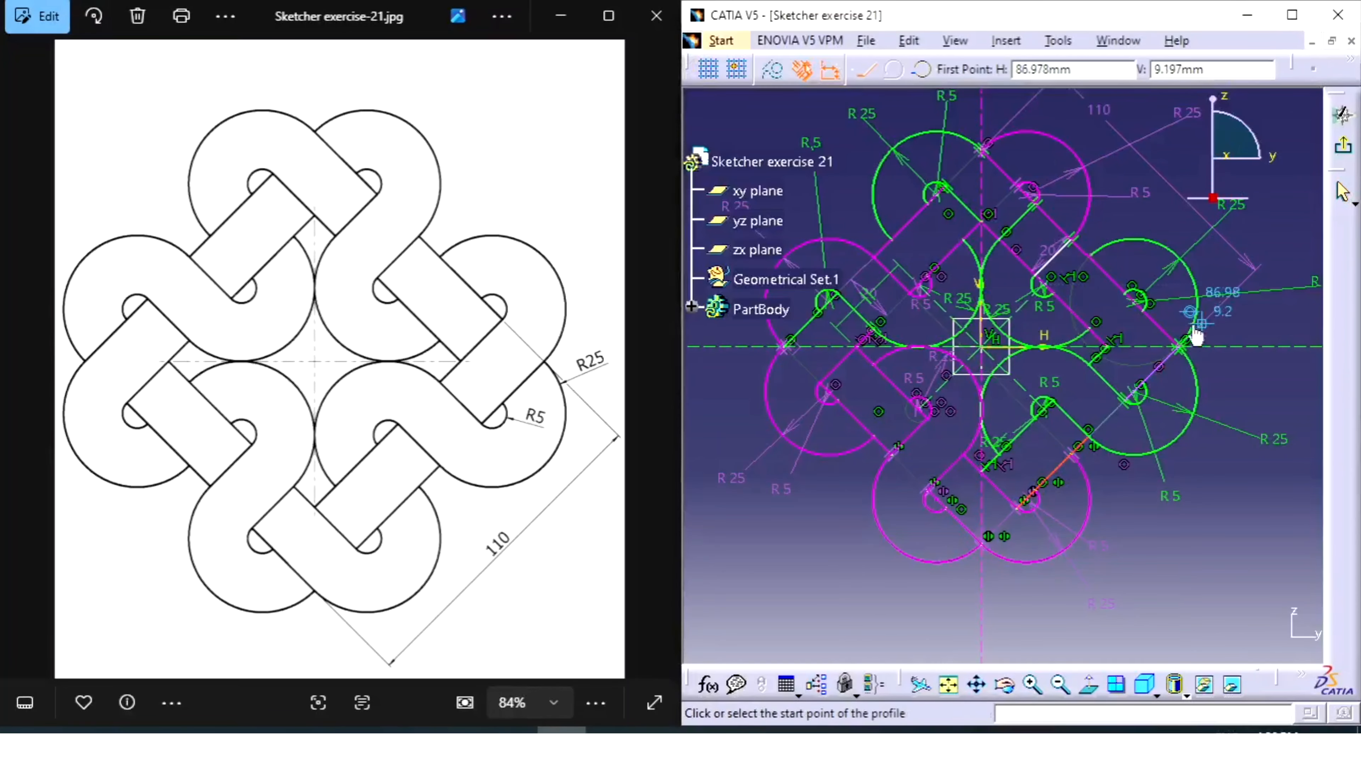
pyautogui.click(1143, 312)
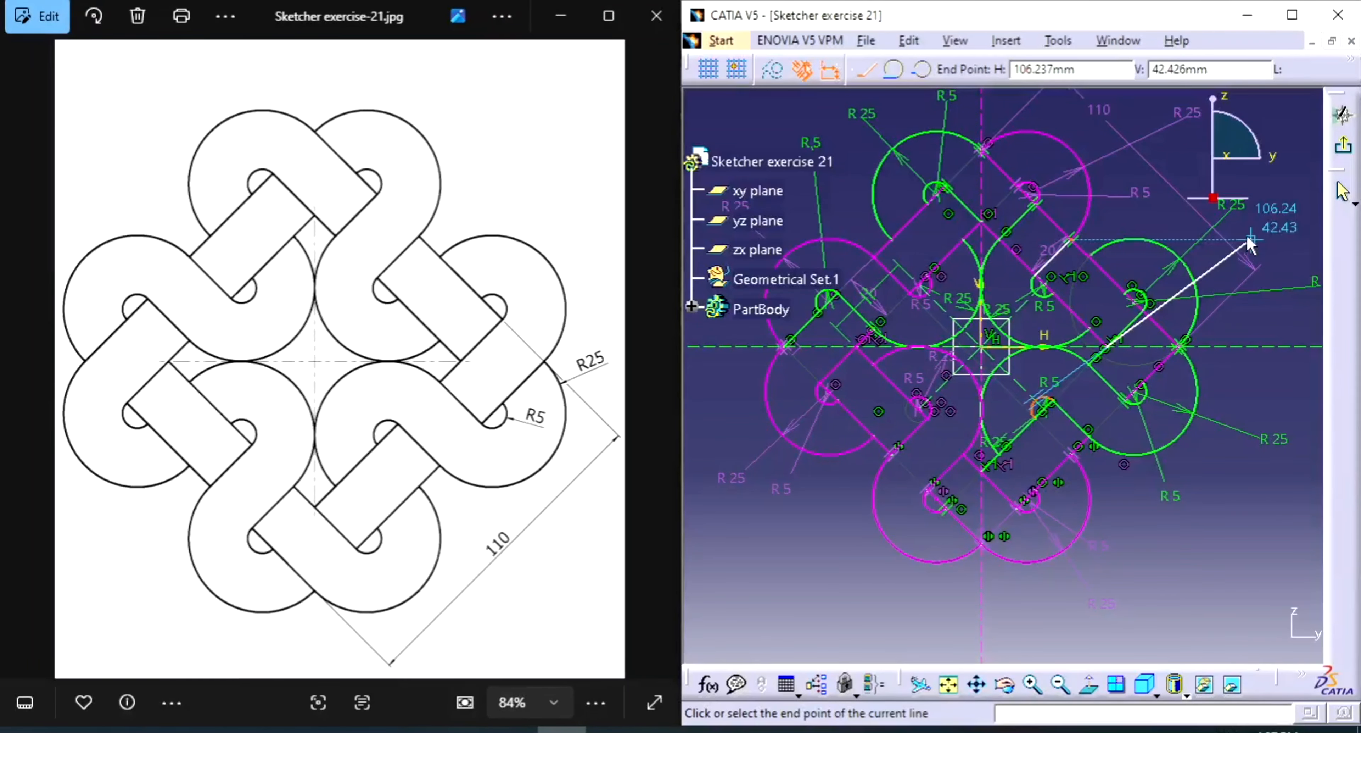
pyautogui.press('Escape')
pyautogui.click(1292, 15)
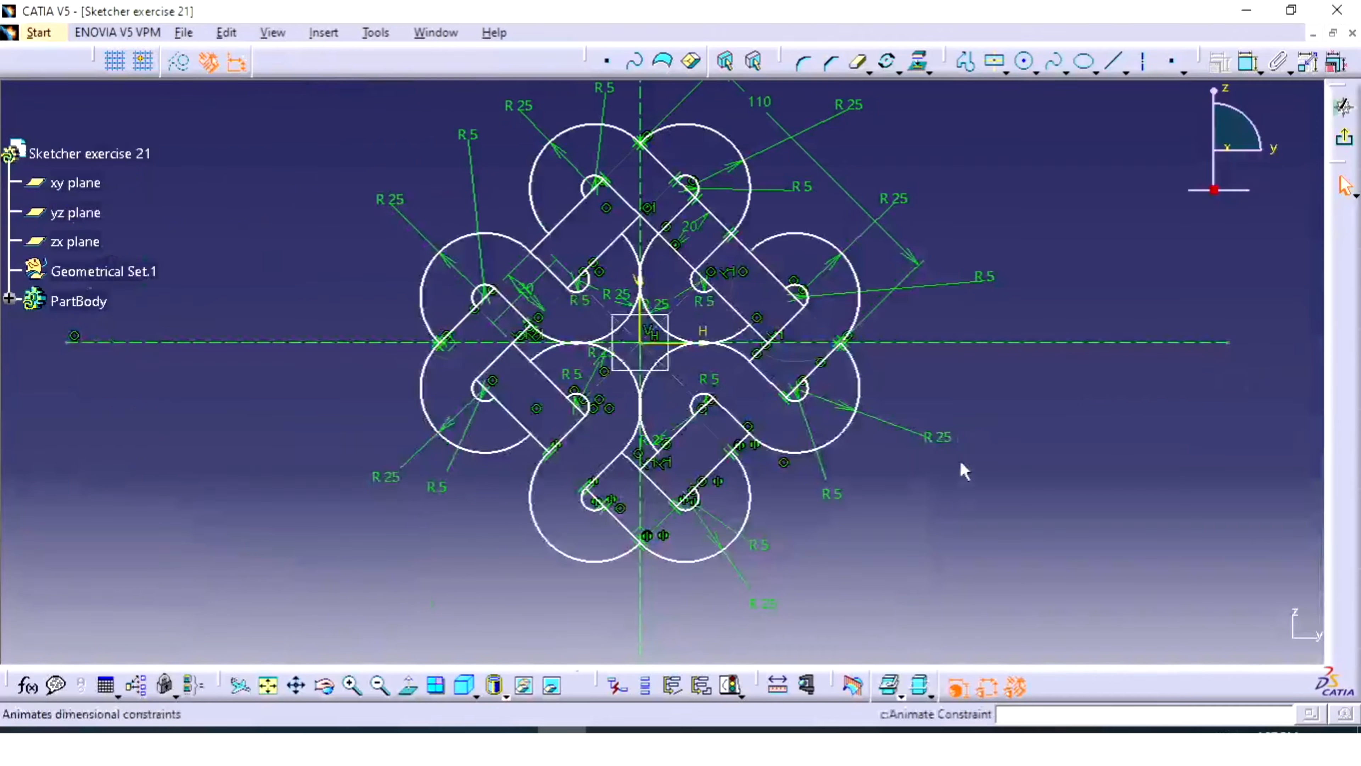
# Dimension the length of the straight band edge beside the lower-right inner R5 arc
pyautogui.moveTo(961, 466)
pyautogui.mouseDown(button='middle')
pyautogui.moveTo(1021, 377)
pyautogui.moveTo(1055, 432)
pyautogui.moveTo(1050, 453)
pyautogui.moveTo(1068, 413)
pyautogui.moveTo(1046, 424)
pyautogui.moveTo(1115, 453)
pyautogui.mouseUp(button='middle')
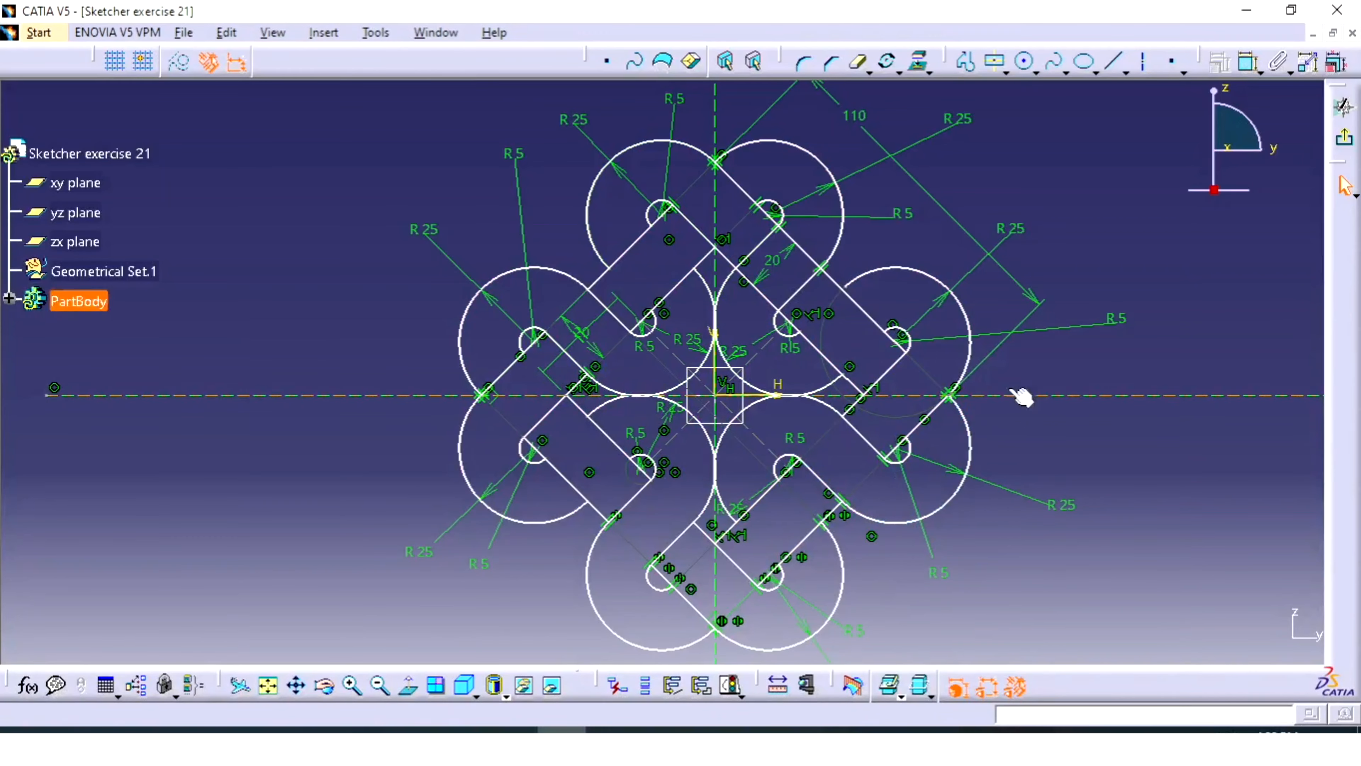
pyautogui.moveTo(997, 356); pyautogui.dragTo(975, 438, button='middle')
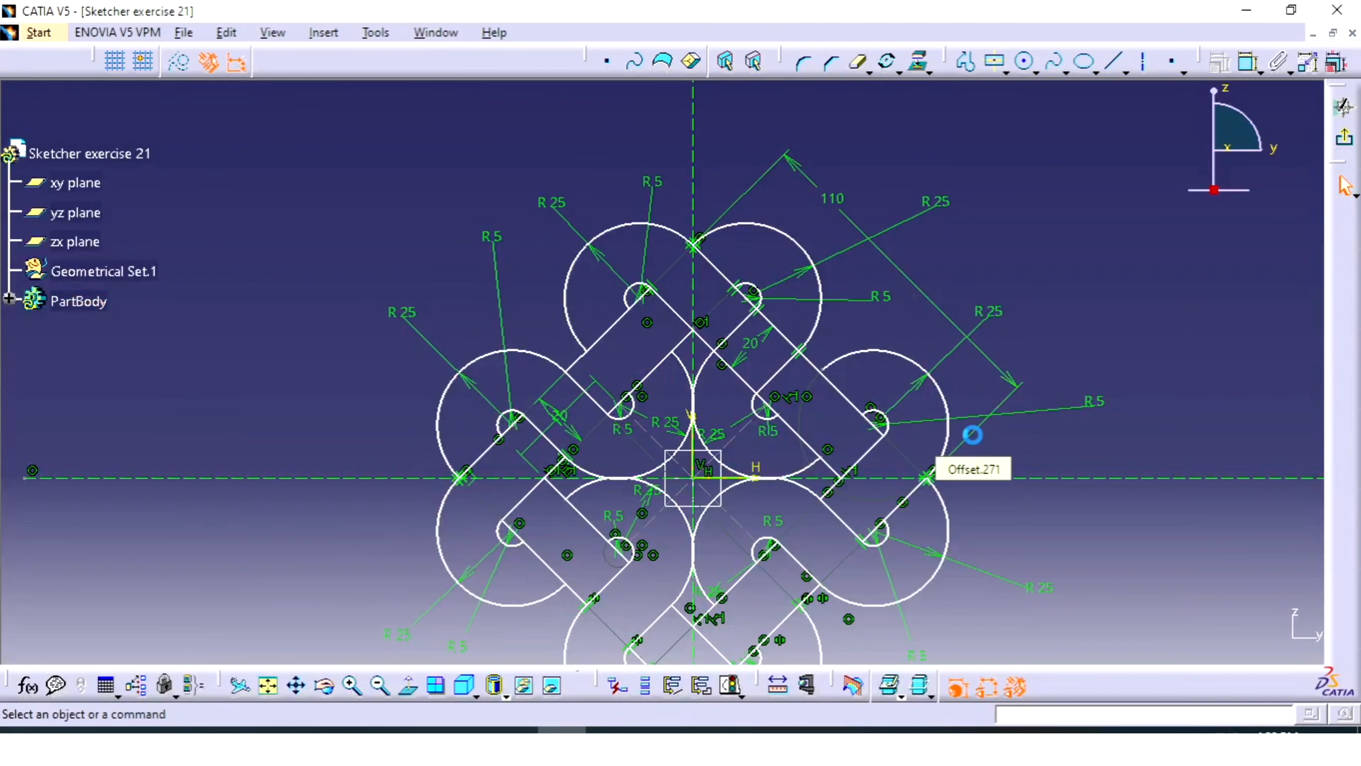
pyautogui.click(1247, 62)
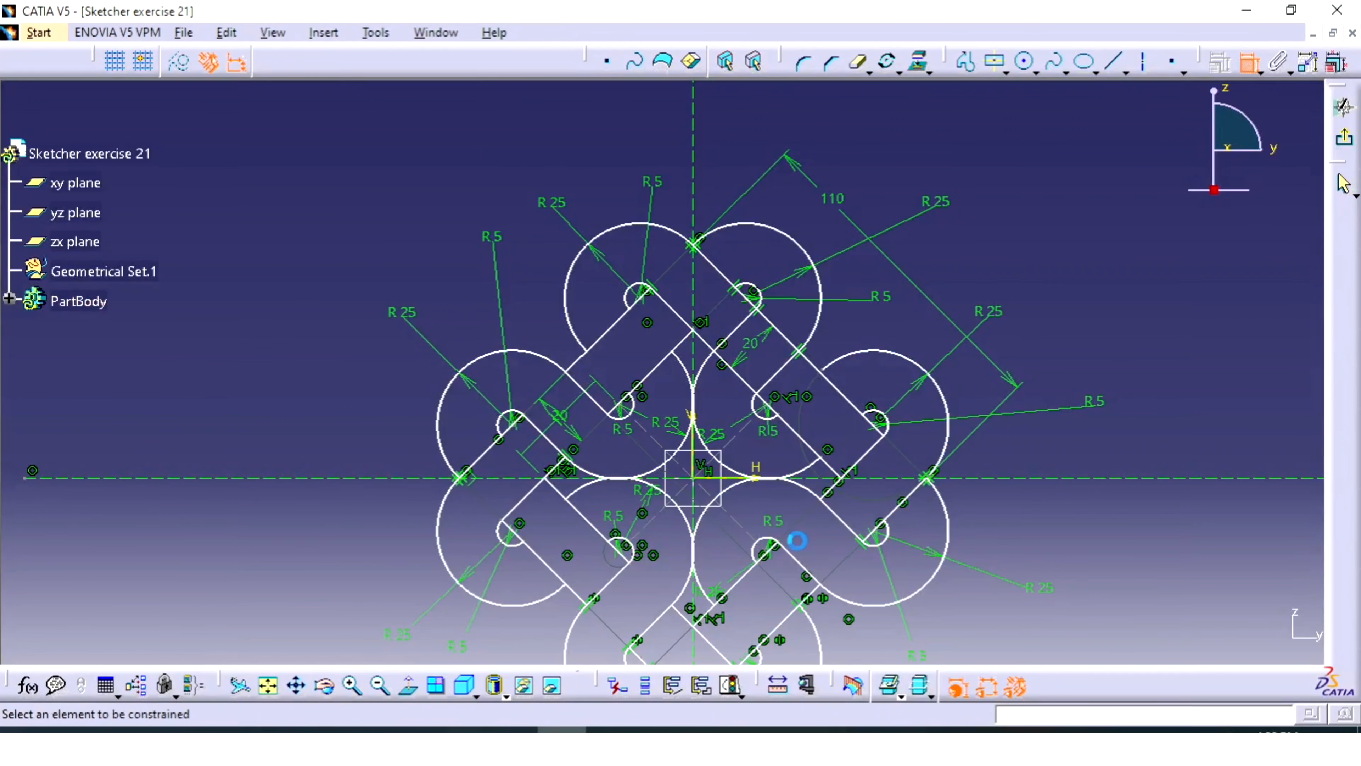
pyautogui.click(801, 564)
pyautogui.click(830, 552)
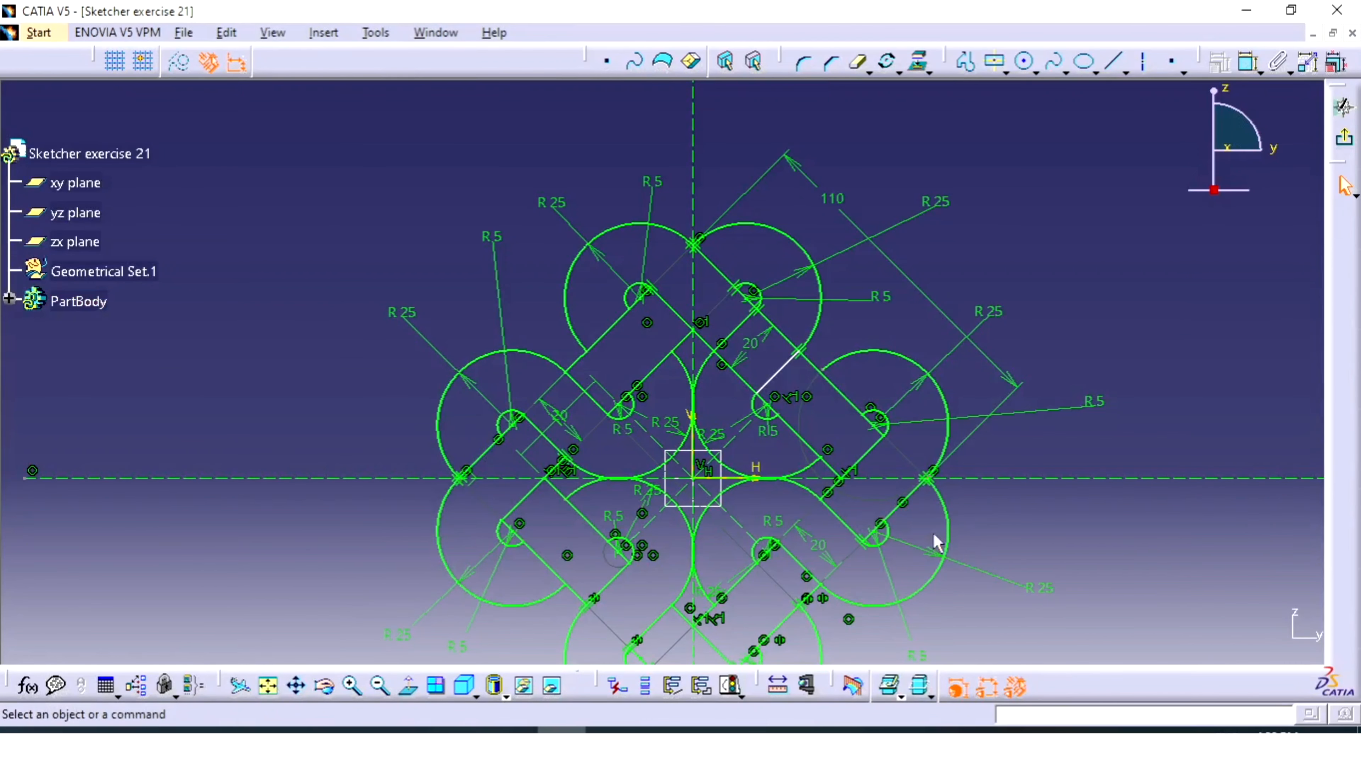
# Extend the right outer R25 arc past the outer diamond's upper-right side and trim the overhang at that side
pyautogui.moveTo(1036, 526)
pyautogui.mouseDown(button='middle')
pyautogui.moveTo(1017, 416)
pyautogui.moveTo(1070, 456)
pyautogui.moveTo(1112, 410)
pyautogui.mouseUp(button='middle')
pyautogui.moveTo(1074, 480)
pyautogui.mouseDown(button='middle')
pyautogui.moveTo(1008, 435)
pyautogui.moveTo(1021, 499)
pyautogui.moveTo(1012, 521)
pyautogui.moveTo(990, 523)
pyautogui.moveTo(991, 501)
pyautogui.moveTo(997, 510)
pyautogui.moveTo(911, 376)
pyautogui.mouseUp(button='middle')
pyautogui.moveTo(784, 313); pyautogui.dragTo(750, 360)
pyautogui.click(859, 80)
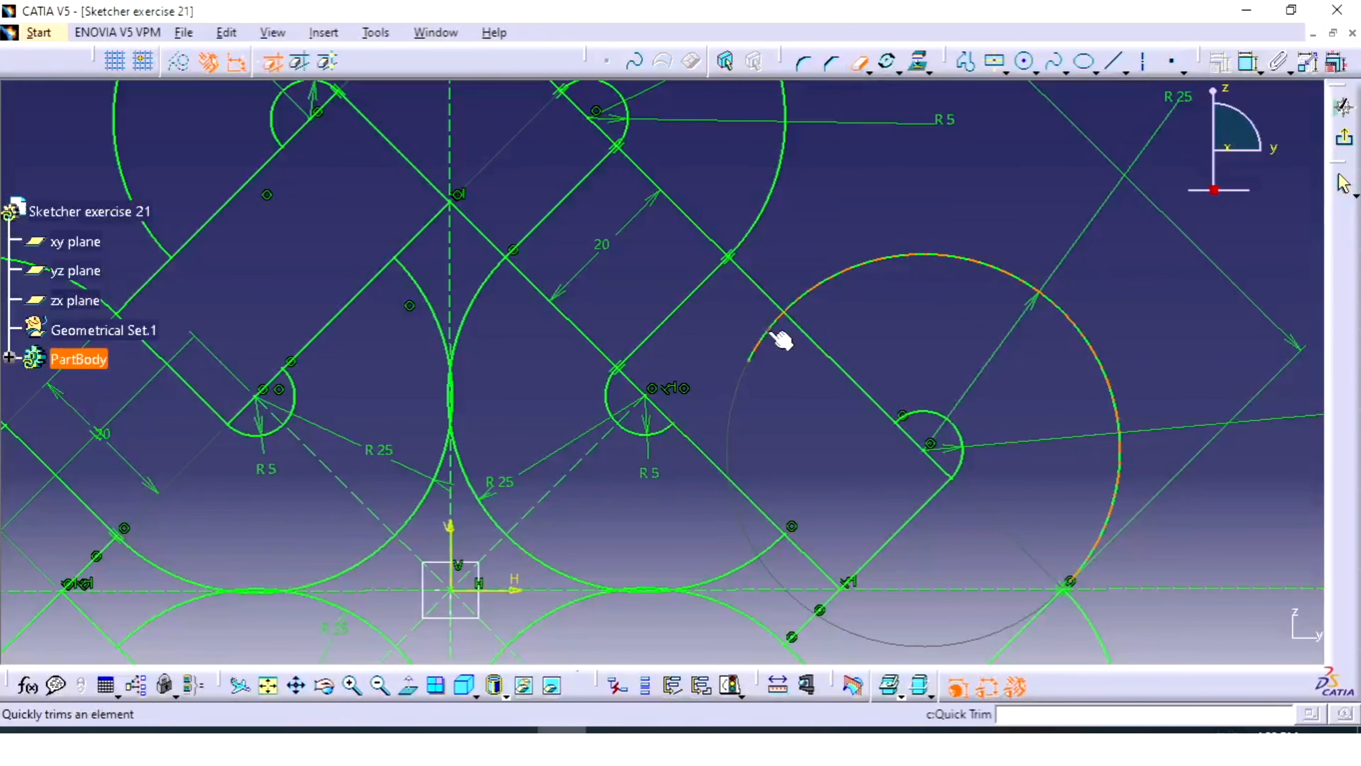
pyautogui.click(769, 343)
# Select the loose lower end point of the right outer R25 arc beside the outer diamond's right corner
pyautogui.moveTo(790, 406)
pyautogui.mouseDown(button='middle')
pyautogui.moveTo(805, 380)
pyautogui.moveTo(830, 465)
pyautogui.moveTo(865, 426)
pyautogui.mouseUp(button='middle')
pyautogui.moveTo(1023, 514)
pyautogui.mouseDown(button='middle')
pyautogui.moveTo(873, 437)
pyautogui.moveTo(970, 277)
pyautogui.mouseUp(button='middle')
pyautogui.moveTo(890, 428)
pyautogui.mouseDown(button='middle')
pyautogui.moveTo(850, 414)
pyautogui.moveTo(838, 324)
pyautogui.moveTo(875, 280)
pyautogui.mouseUp(button='middle')
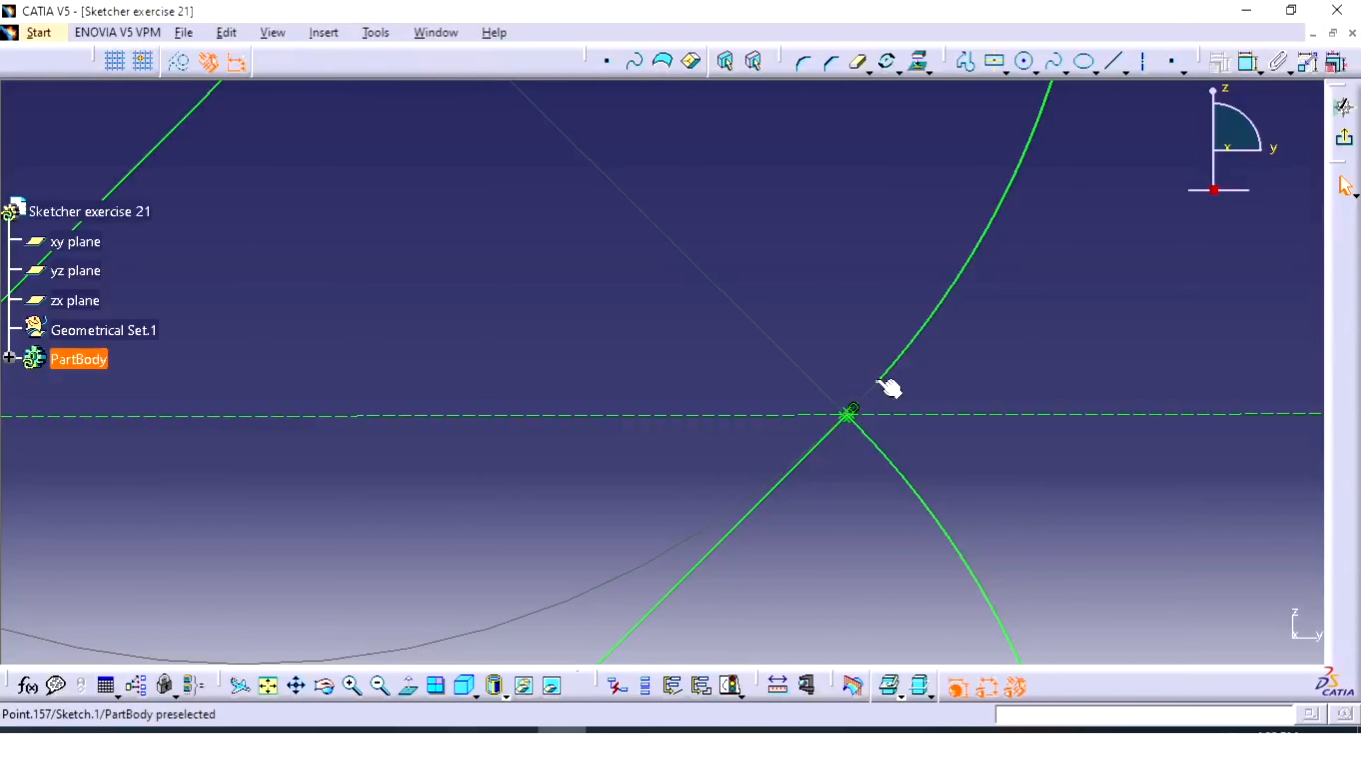
pyautogui.click(880, 381)
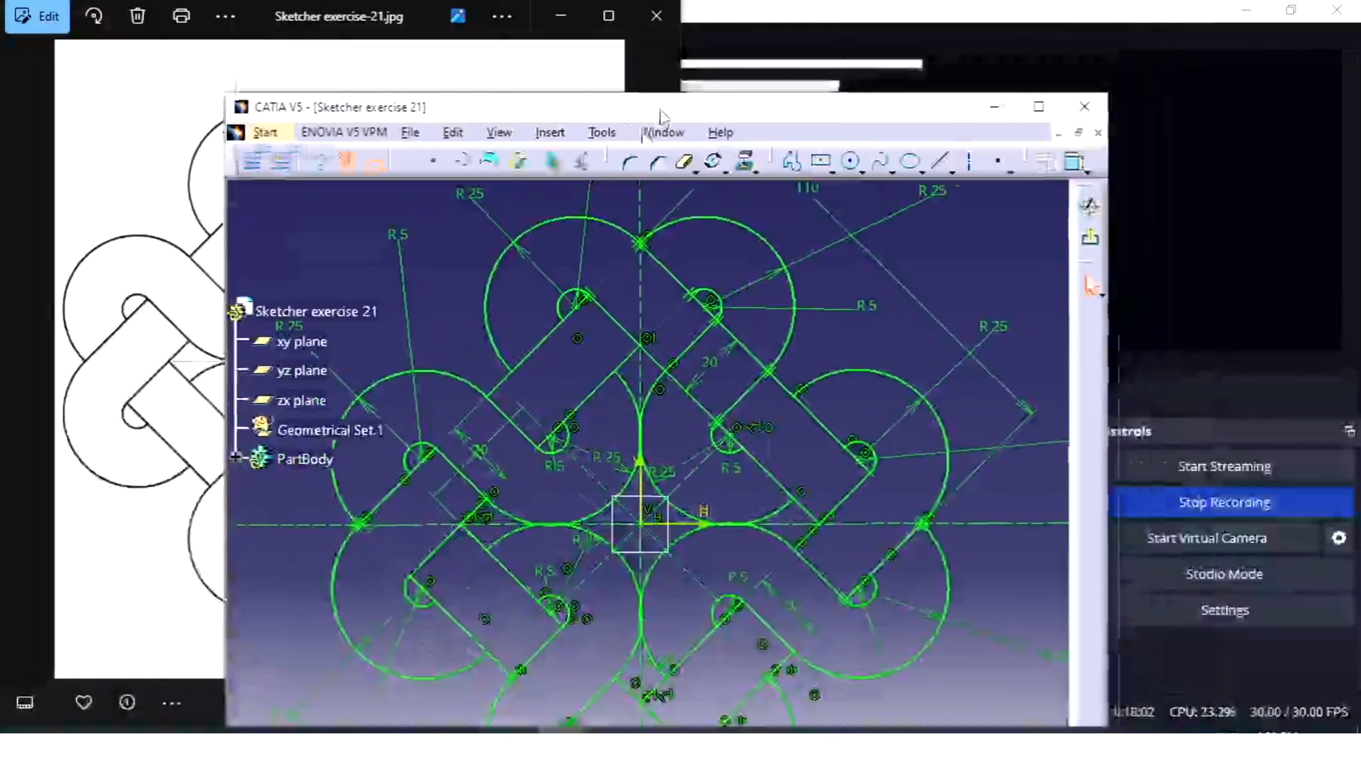
# Place the sketch window beside the reference image Sketcher exercise-21.jpg and compare the whole knot profile with it
pyautogui.moveTo(607, 113)
pyautogui.mouseDown()
pyautogui.moveTo(648, 444)
pyautogui.moveTo(1358, 523)
pyautogui.mouseUp()
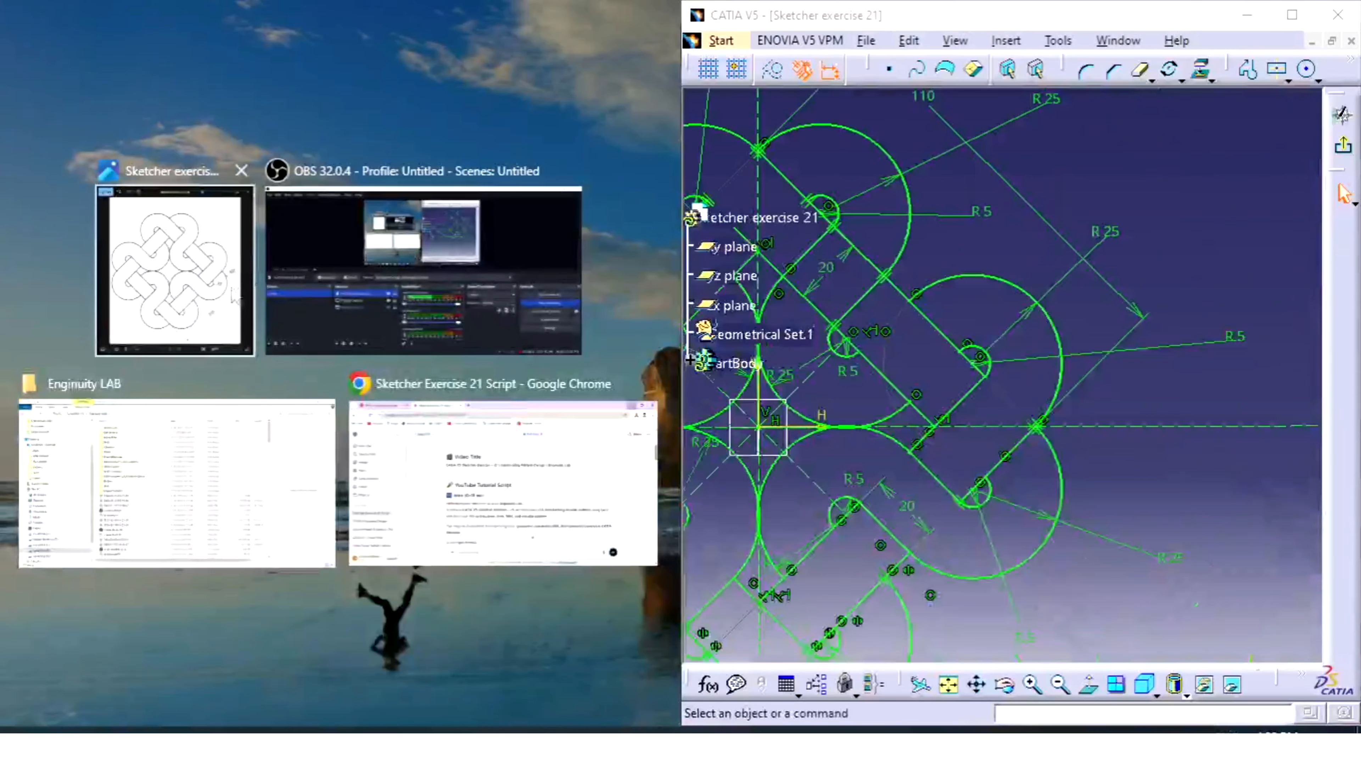
pyautogui.click(171, 268)
pyautogui.moveTo(1007, 306)
pyautogui.mouseDown(button='middle')
pyautogui.moveTo(1054, 304)
pyautogui.moveTo(1050, 333)
pyautogui.moveTo(984, 301)
pyautogui.moveTo(1037, 316)
pyautogui.moveTo(1092, 373)
pyautogui.mouseUp(button='middle')
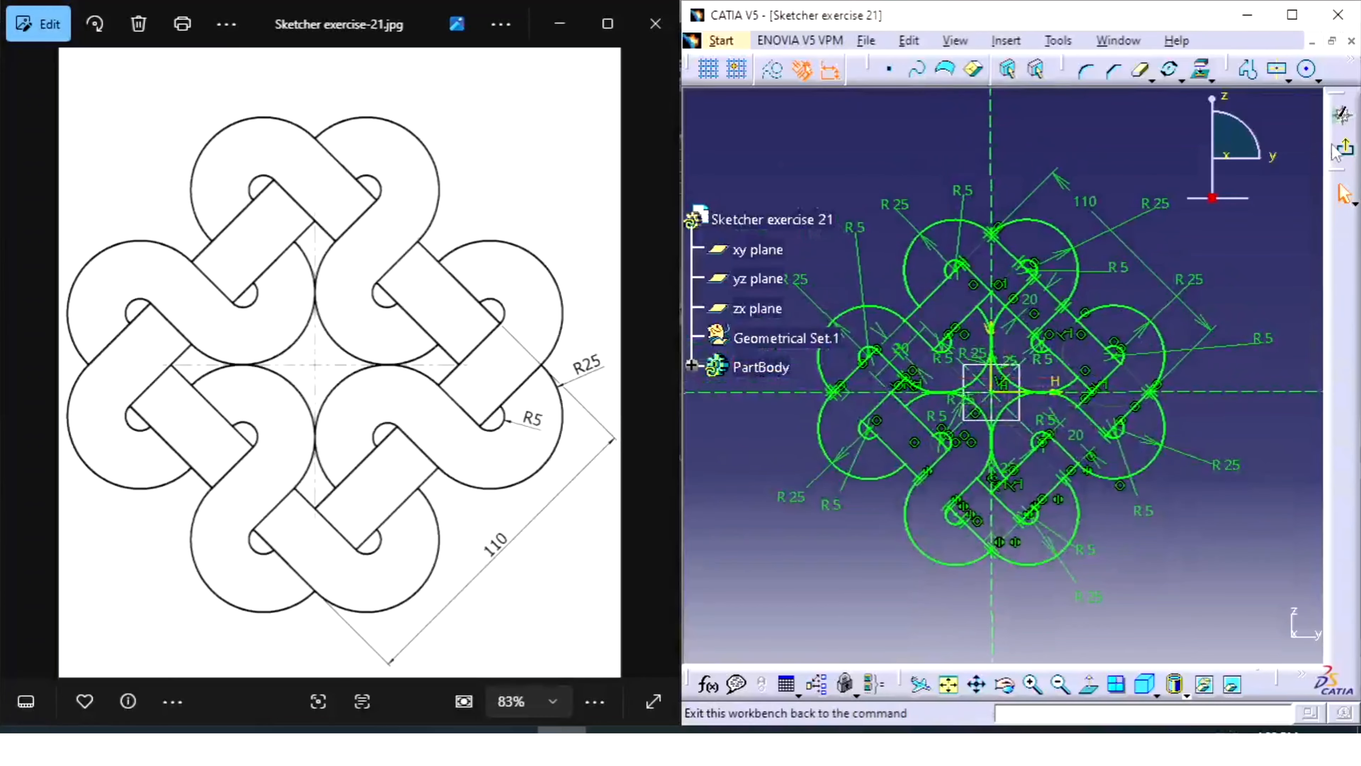
# Exit the sketch and inspect the finished knot profile in a tilted 3D view against the reference drawing
pyautogui.moveTo(1179, 381)
pyautogui.mouseDown(button='middle')
pyautogui.moveTo(1217, 282)
pyautogui.moveTo(1091, 368)
pyautogui.moveTo(1015, 465)
pyautogui.moveTo(1179, 335)
pyautogui.moveTo(1256, 314)
pyautogui.mouseUp(button='middle')
pyautogui.click(1191, 317)
pyautogui.moveTo(911, 531); pyautogui.dragTo(1052, 464, button='middle')
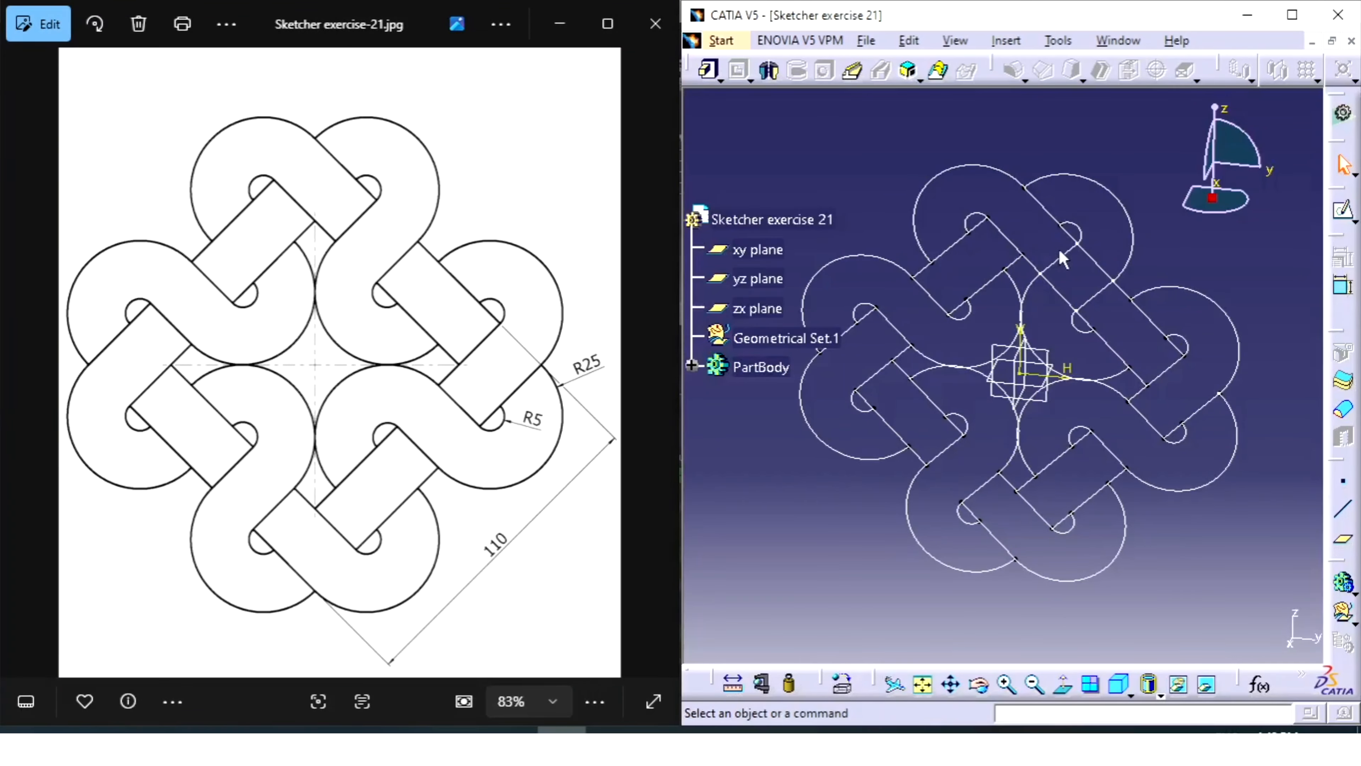
pyautogui.moveTo(1129, 385)
pyautogui.mouseDown(button='middle')
pyautogui.moveTo(1163, 343)
pyautogui.moveTo(1055, 399)
pyautogui.moveTo(1115, 340)
pyautogui.moveTo(1096, 420)
pyautogui.mouseUp(button='middle')
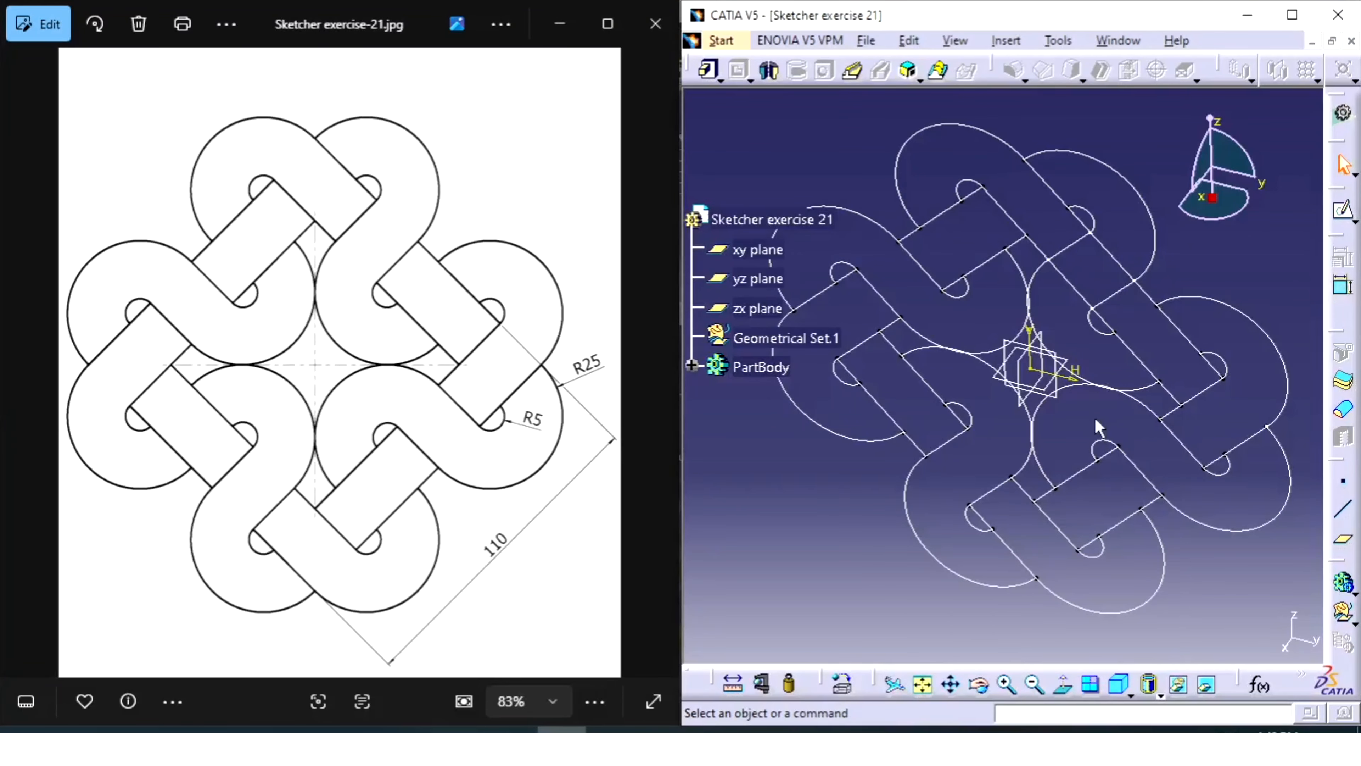
# Reopen Sketch.1 of the PartBody for editing and show the sketch window full screen
pyautogui.click(692, 365)
pyautogui.doubleClick(798, 425)
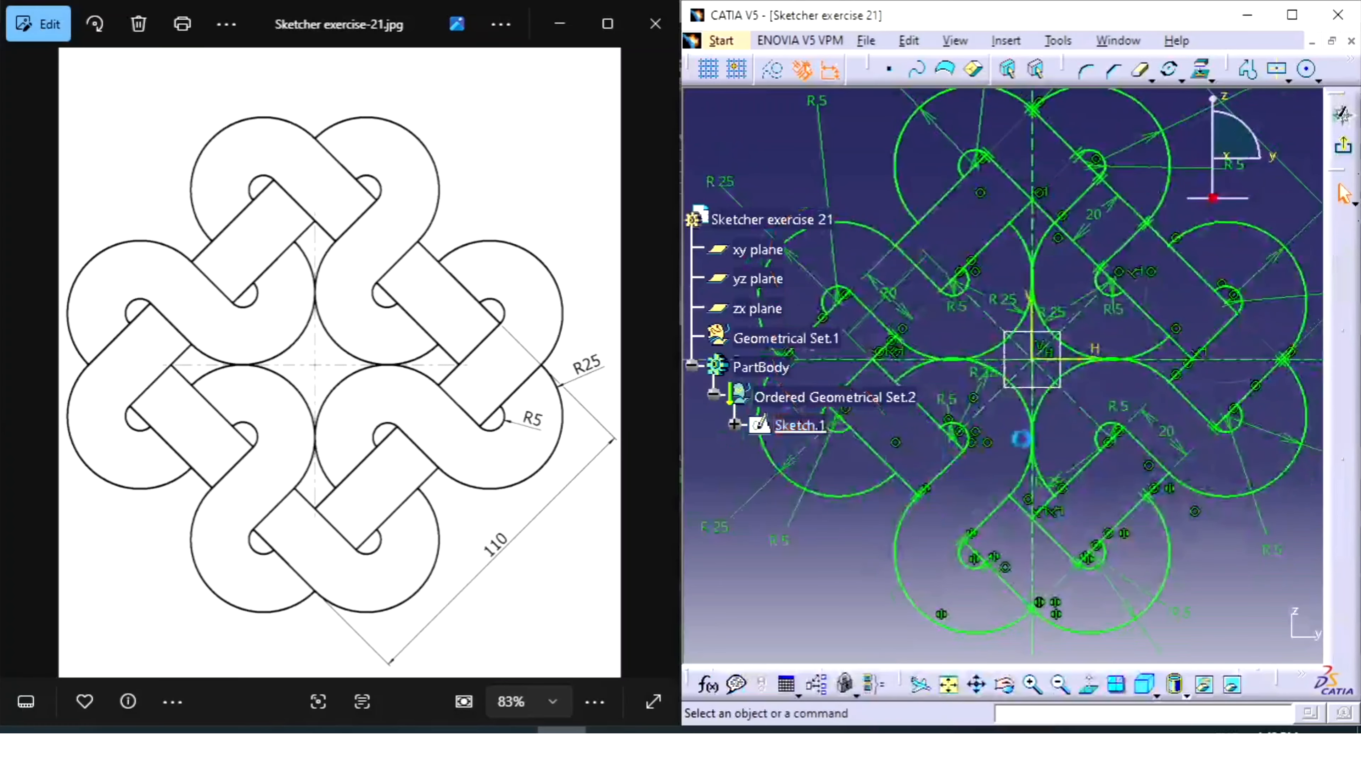
pyautogui.moveTo(1025, 441)
pyautogui.mouseDown(button='middle')
pyautogui.moveTo(1056, 530)
pyautogui.moveTo(1099, 552)
pyautogui.mouseUp(button='middle')
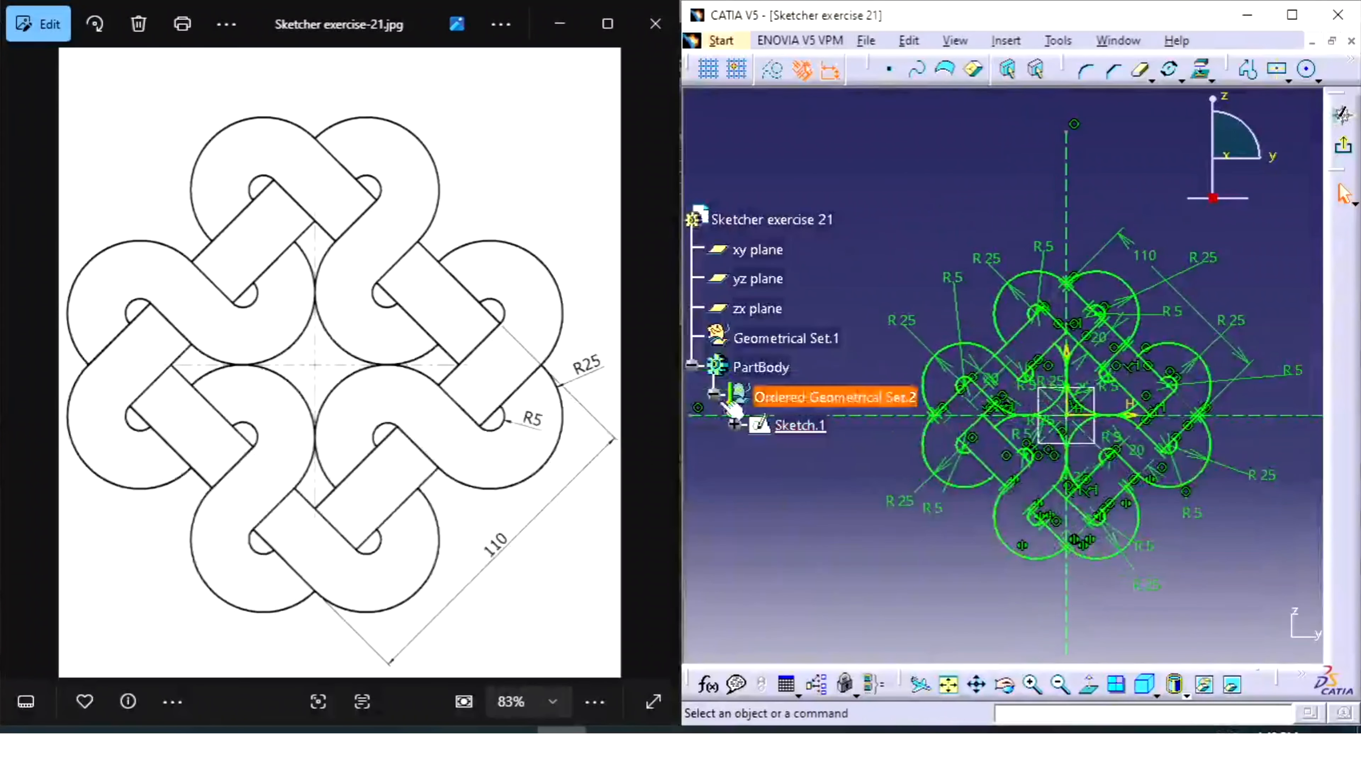
pyautogui.click(692, 365)
pyautogui.moveTo(1102, 440)
pyautogui.mouseDown(button='middle')
pyautogui.moveTo(1136, 361)
pyautogui.moveTo(1130, 422)
pyautogui.moveTo(1009, 423)
pyautogui.moveTo(1018, 441)
pyautogui.moveTo(1074, 454)
pyautogui.moveTo(1078, 475)
pyautogui.mouseUp(button='middle')
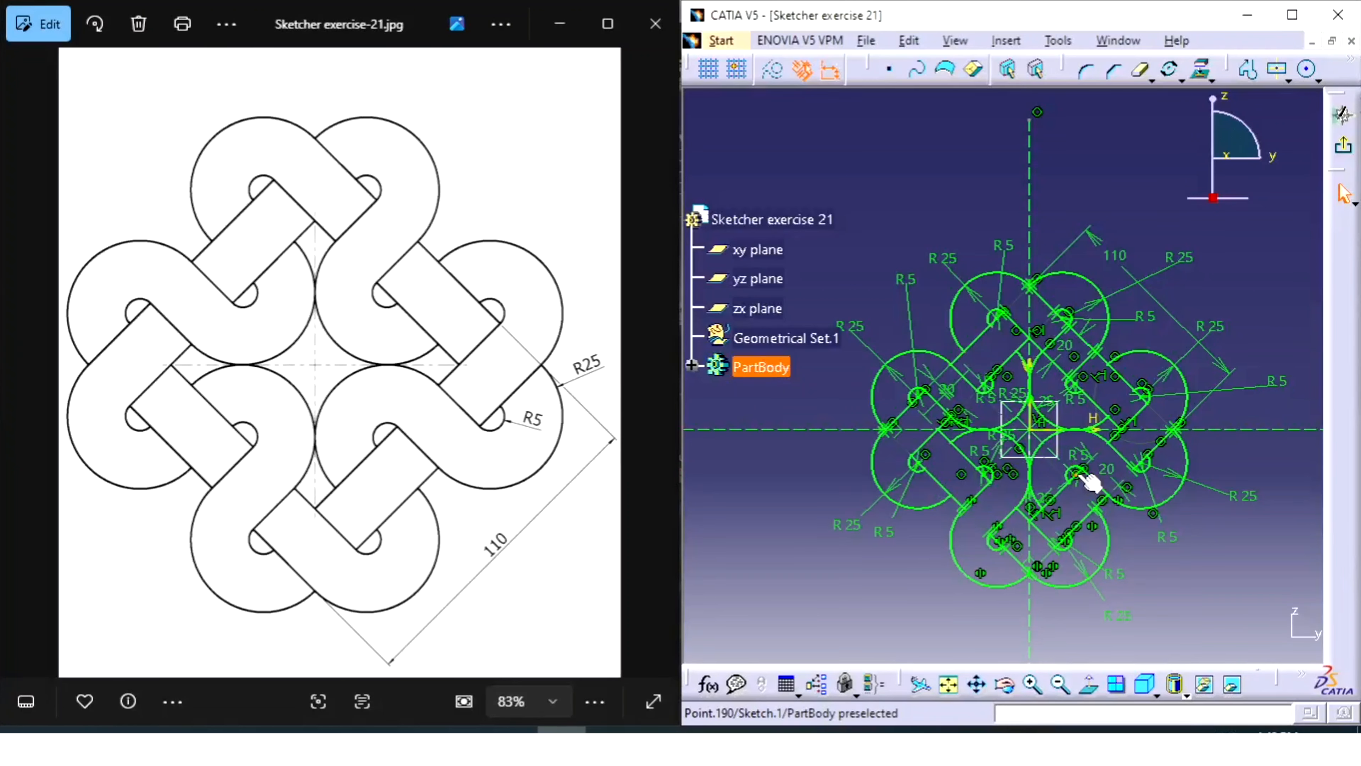
pyautogui.click(1292, 14)
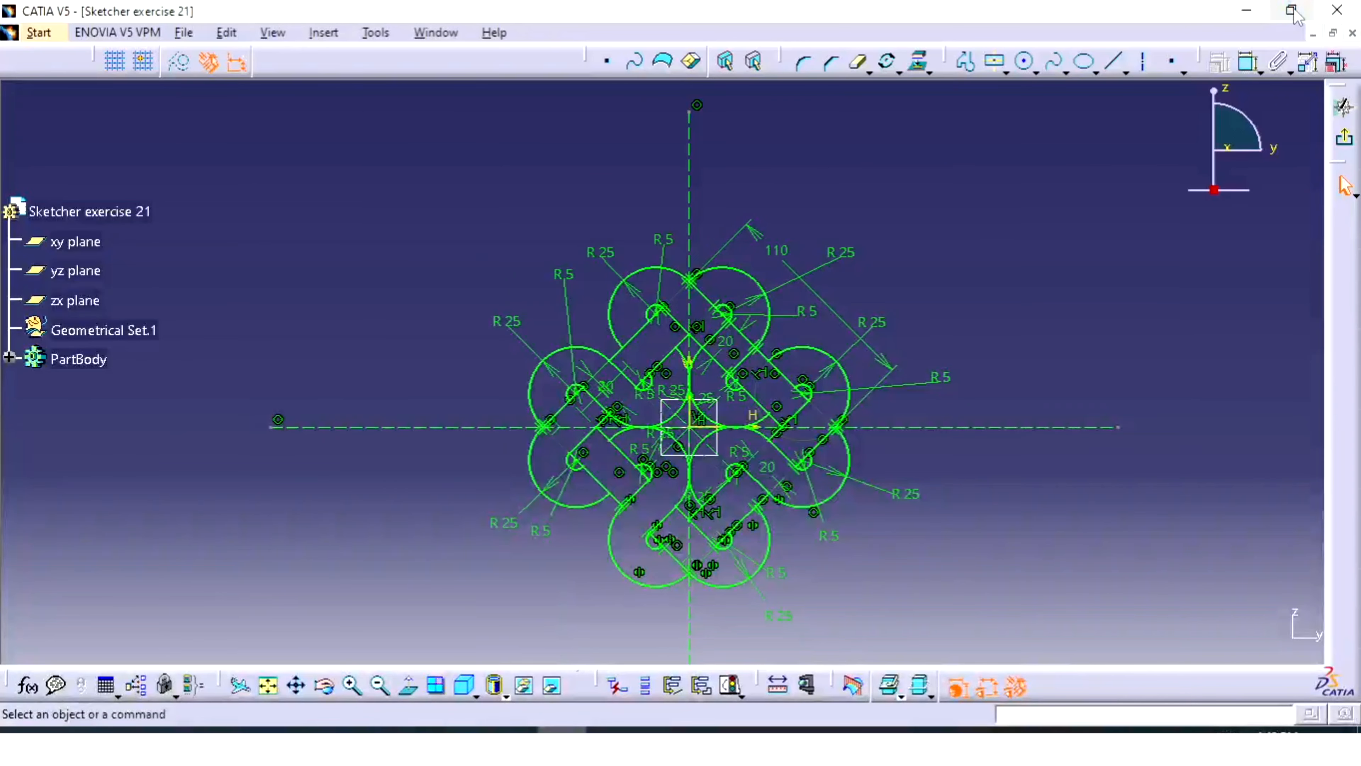